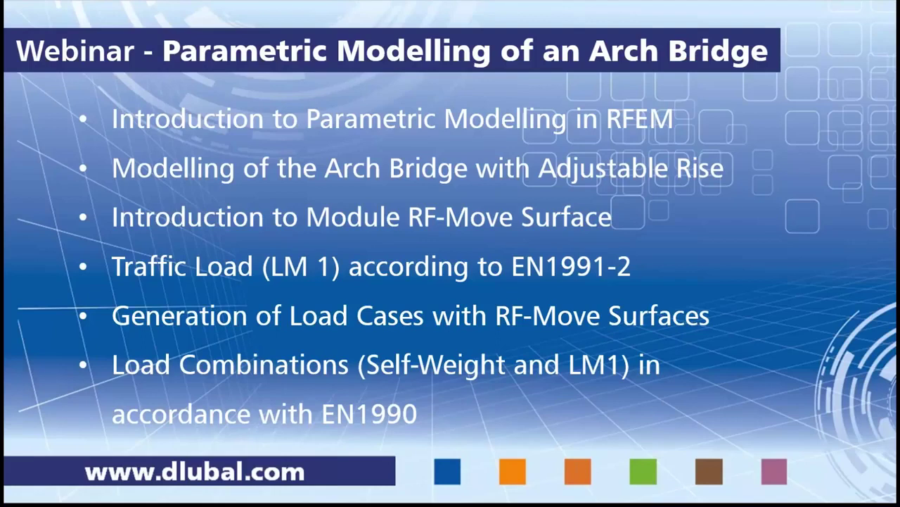
Switch from PowerPoint back to RFEM's New Model – General Data dialog for ArchBridgeWebinar.
key(alt+Tab)
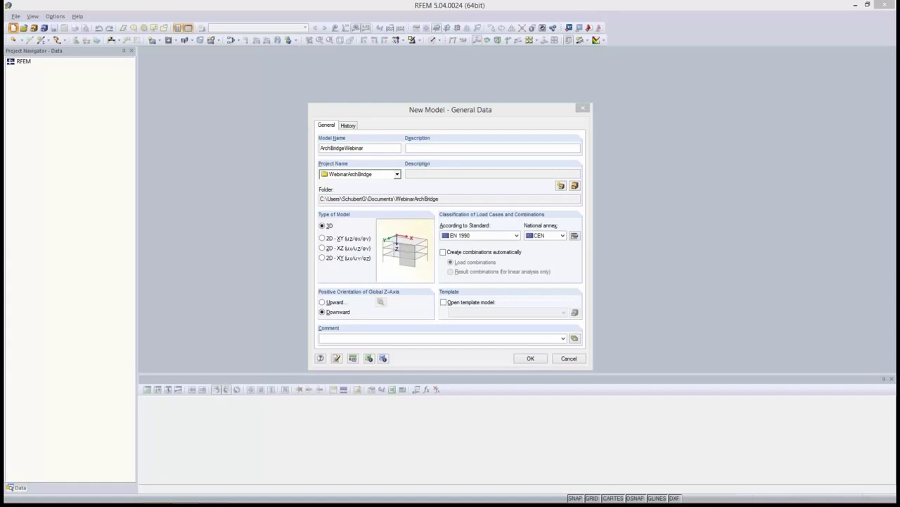
drag(450, 109, 490, 101)
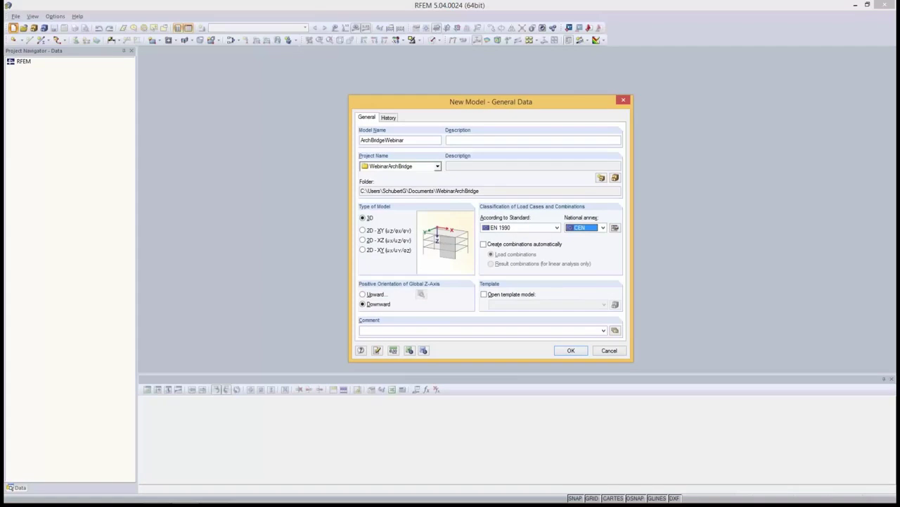
click(405, 140)
Confirm the ArchBridgeWebinar general data and start a new single beam member.
click(572, 350)
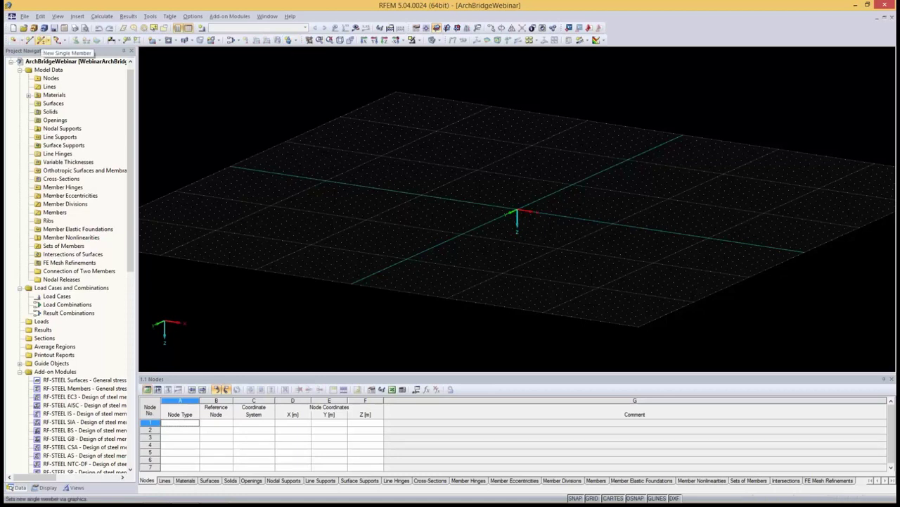
click(42, 40)
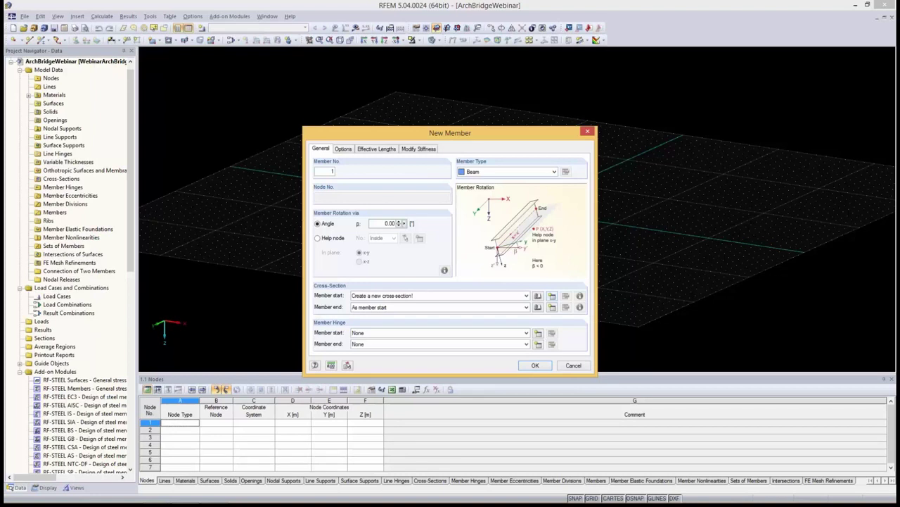
Define a hollow rectangle section 1000 x 300 with 25 mm walls in Steel S 450.
click(551, 296)
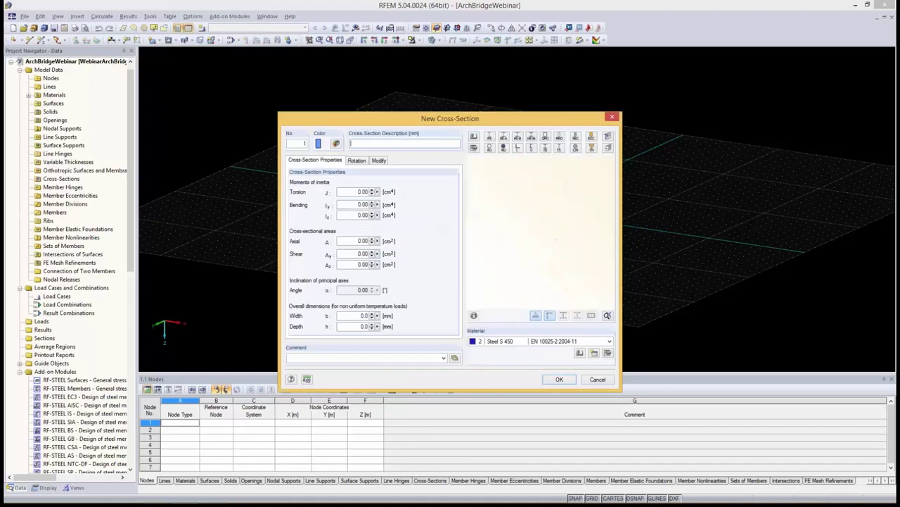
click(473, 135)
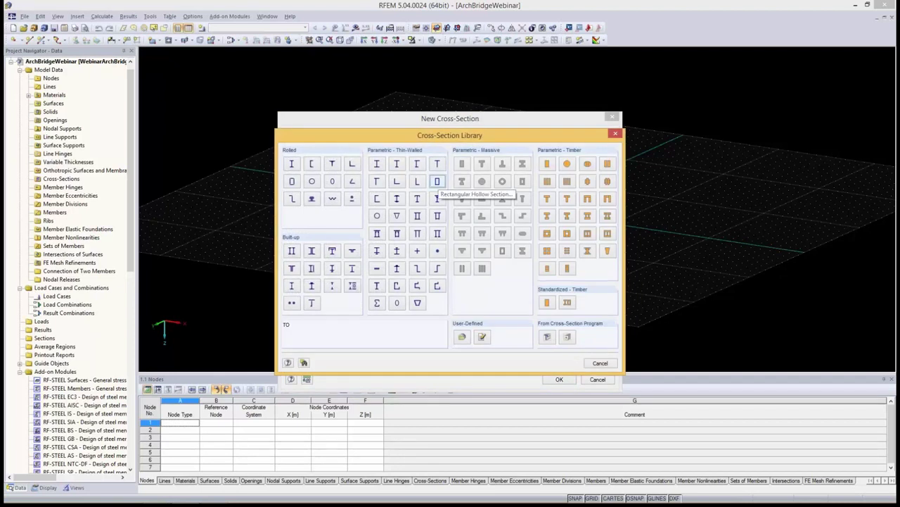
click(437, 182)
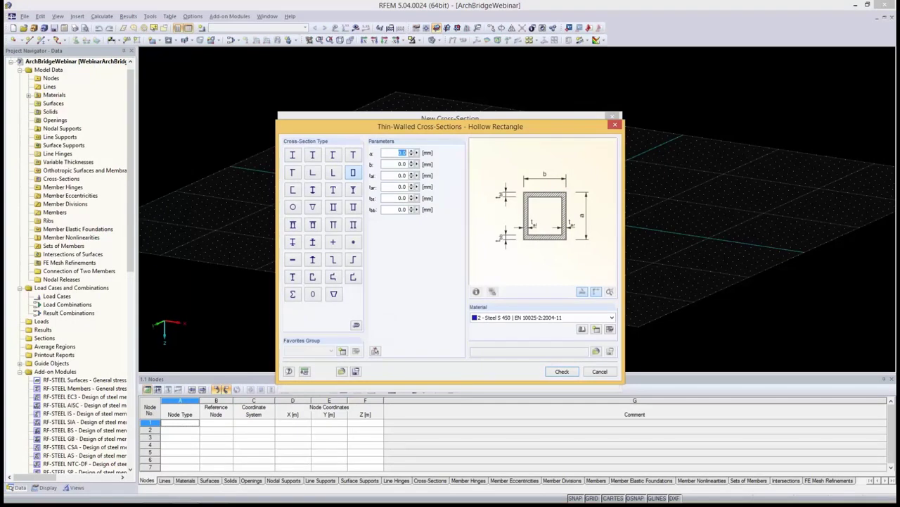
text(1000)
key(Tab)
text(300)
key(Tab)
text(25)
key(Tab)
key(Tab)
key(Tab)
key(Tab)
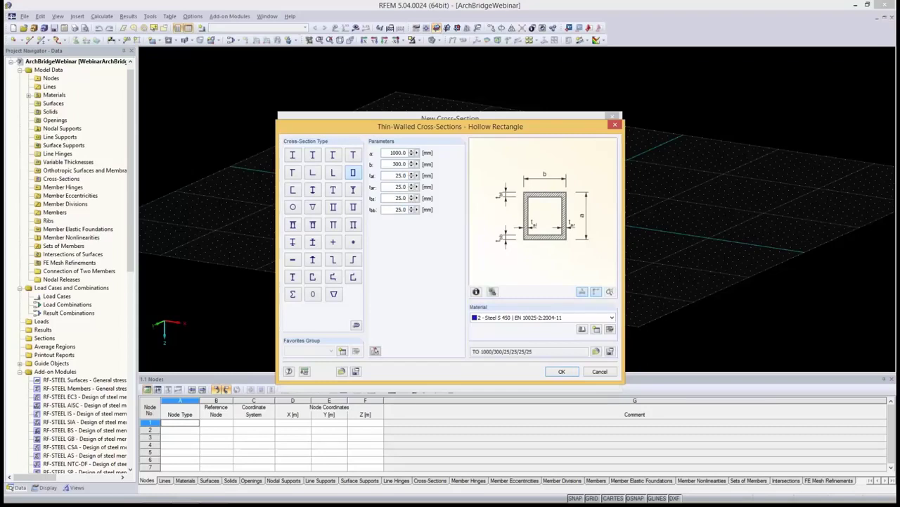
key(alt+Down)
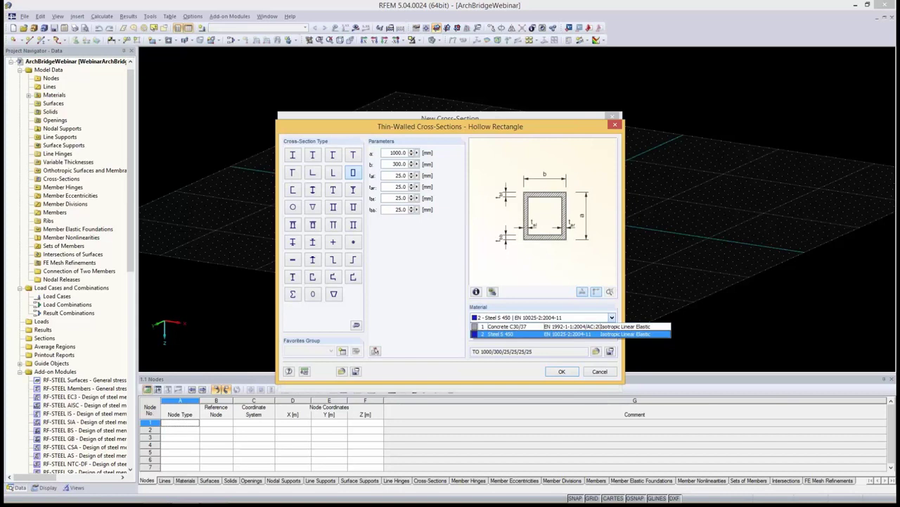
key(Return)
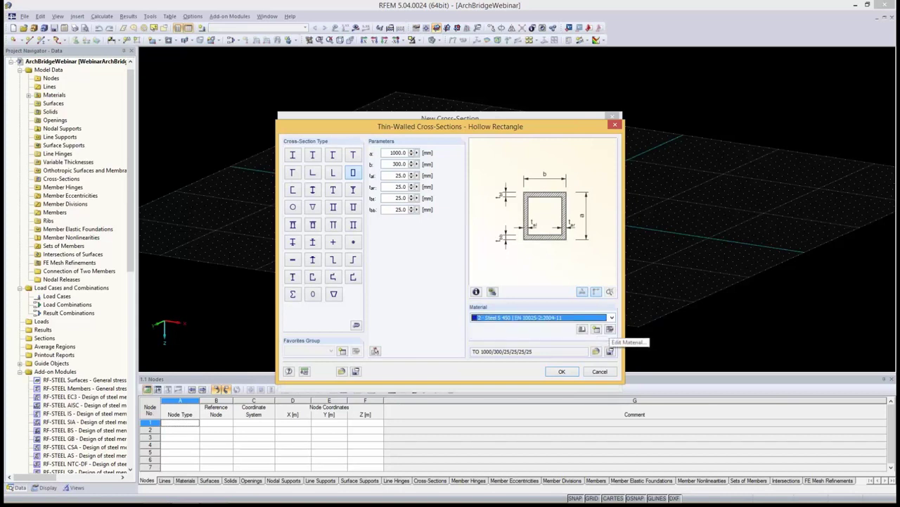
Confirm Steel S 450 from the EN material library and accept the TO 1000/300/25/25/25/25 section.
click(596, 329)
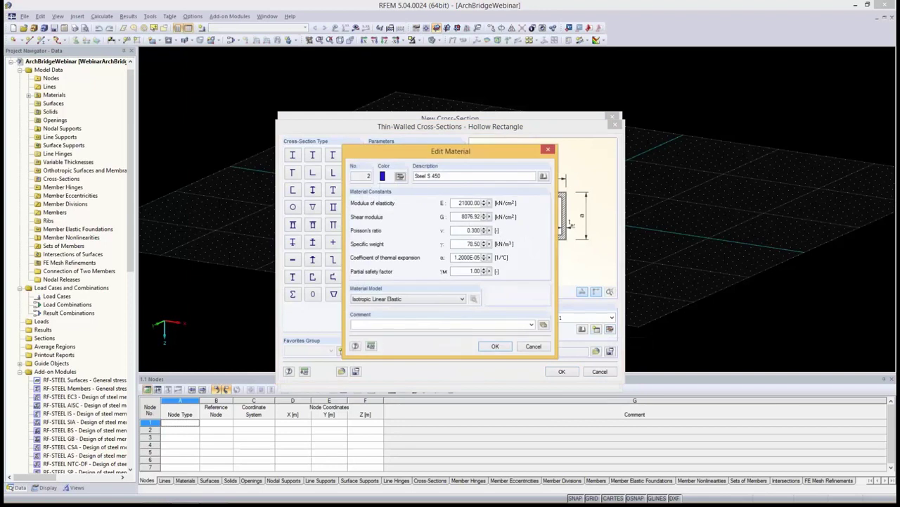
click(543, 176)
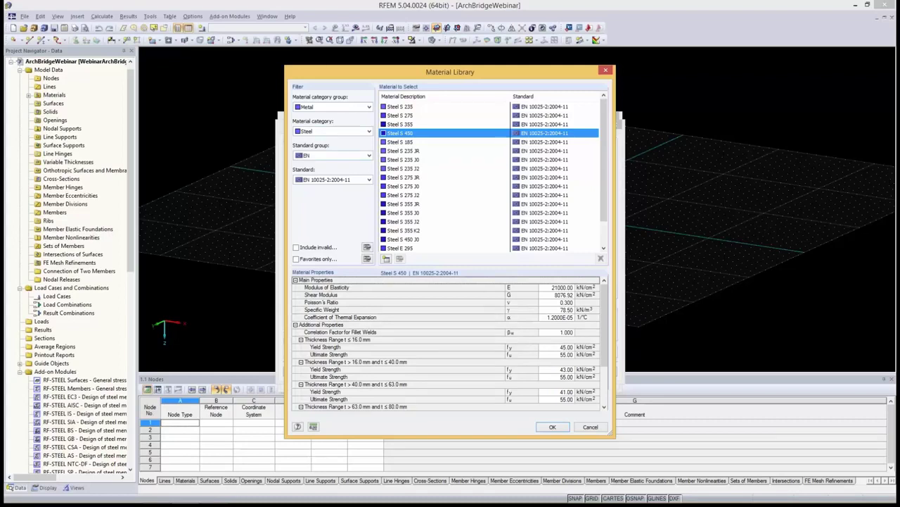
click(369, 155)
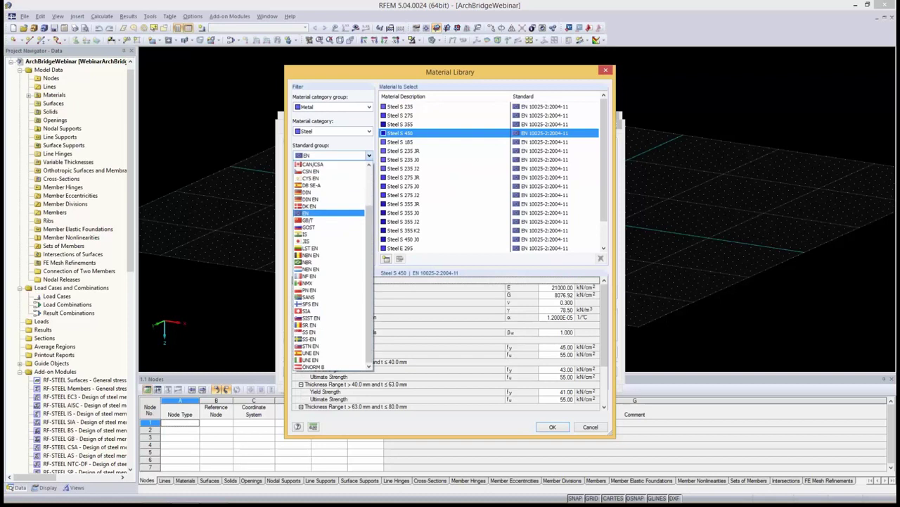
click(309, 212)
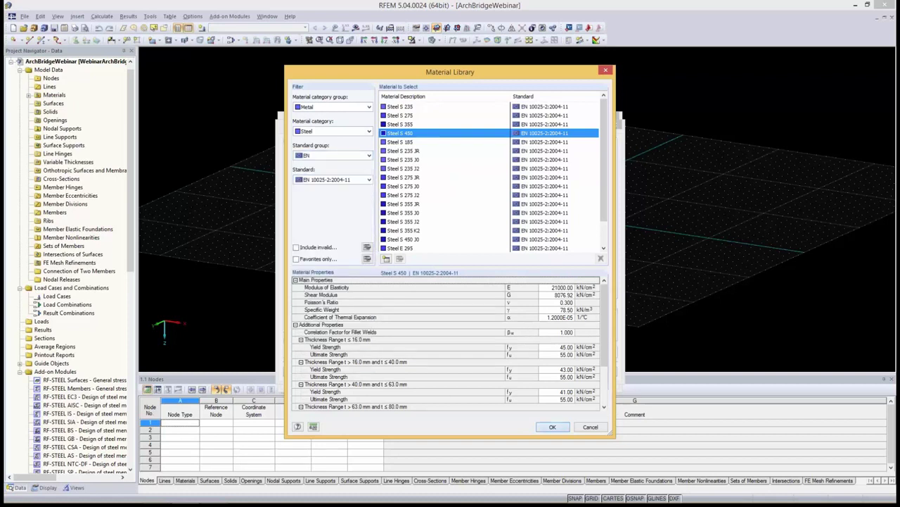
key(Return)
key(Return)
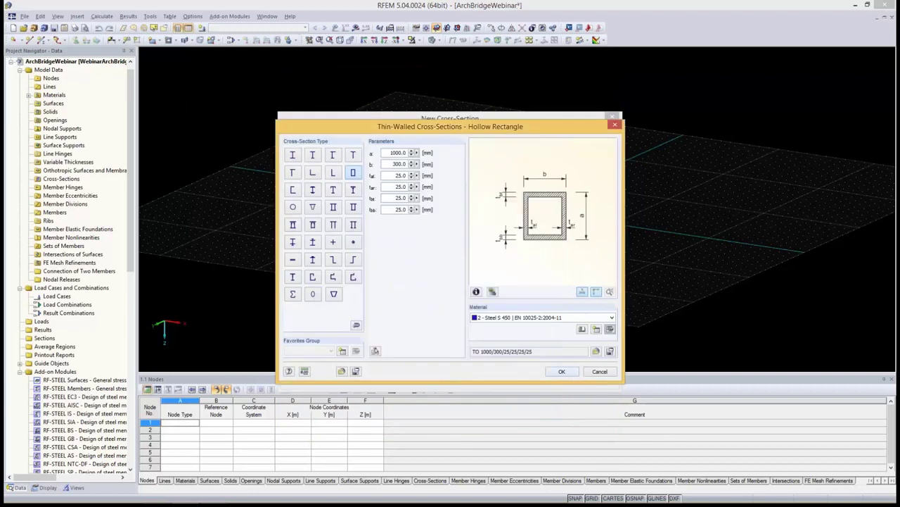
key(Return)
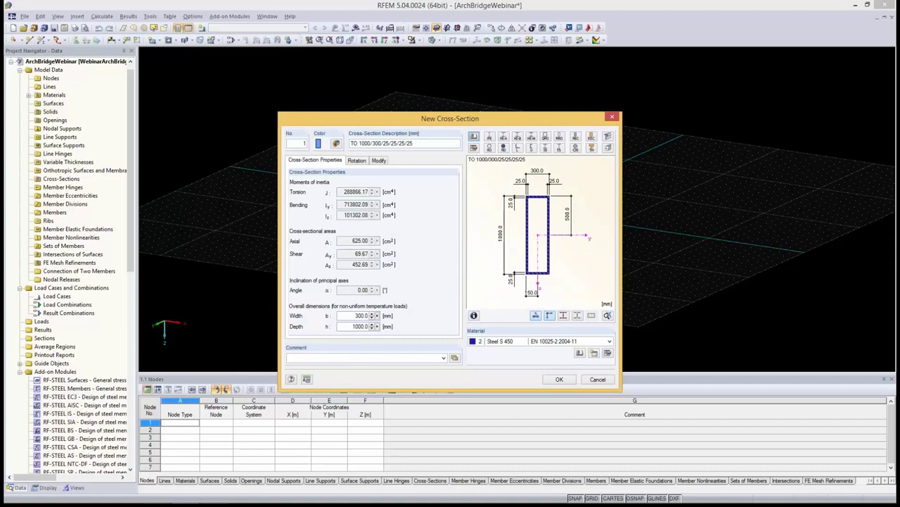
key(Return)
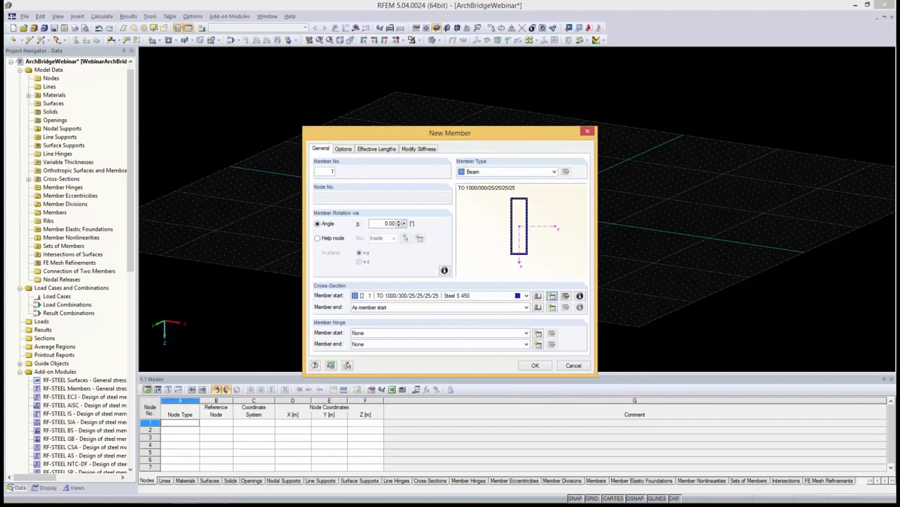
Draw beam member 1 from the origin to node 2 at X = 60, Y = 0, Z = 0.
click(535, 366)
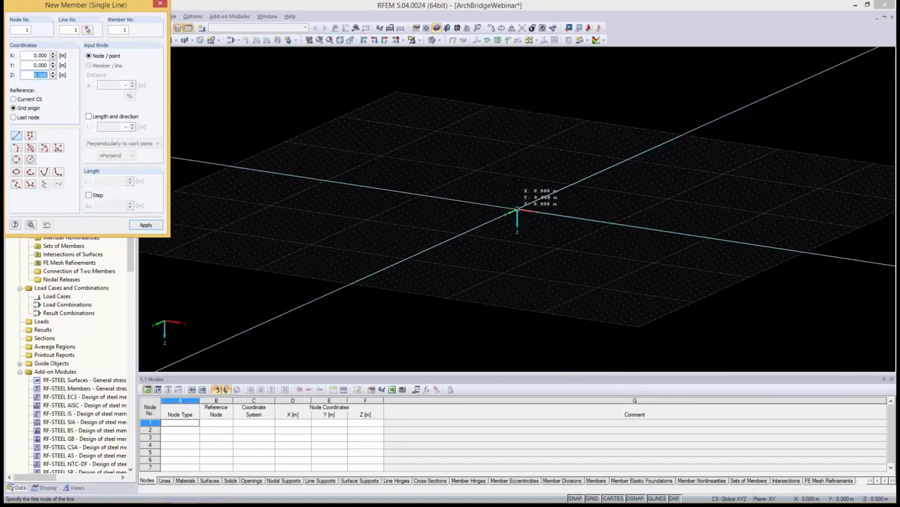
click(518, 212)
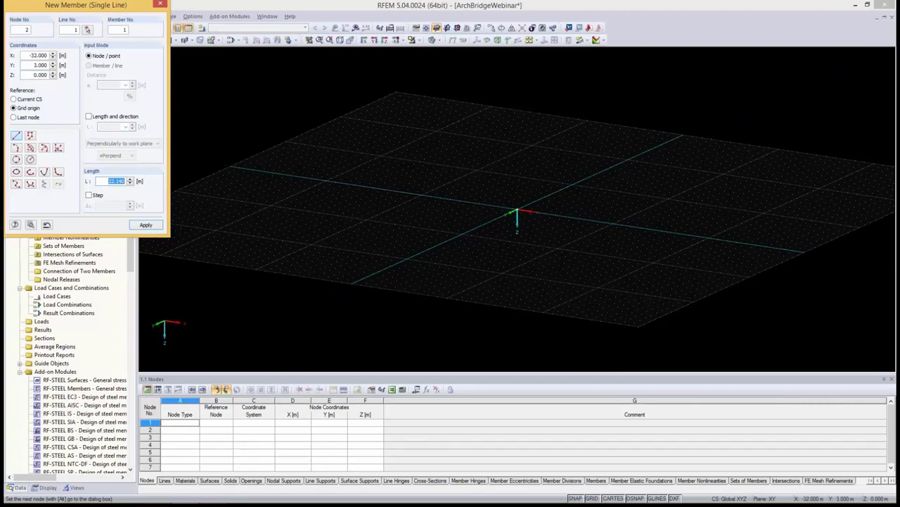
click(39, 55)
text(60)
key(Tab)
text(0)
key(Tab)
key(Return)
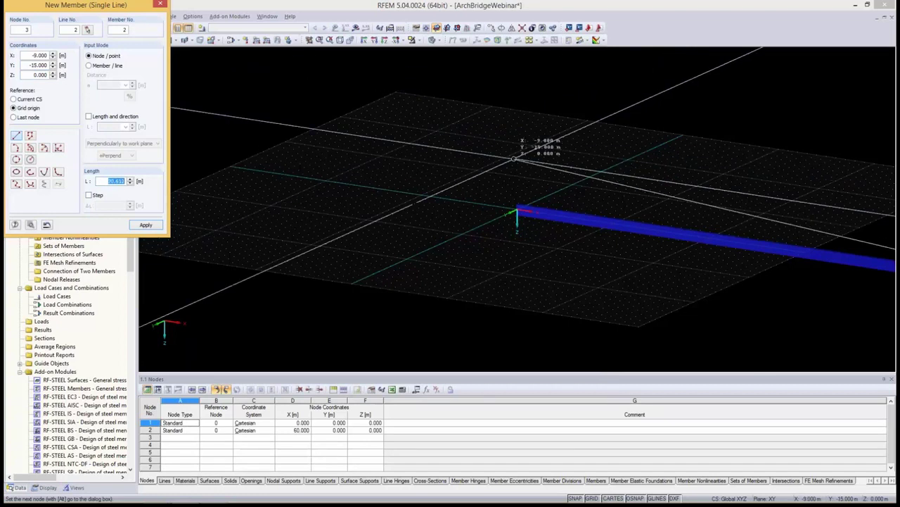
scroll(693, 186, down, 2)
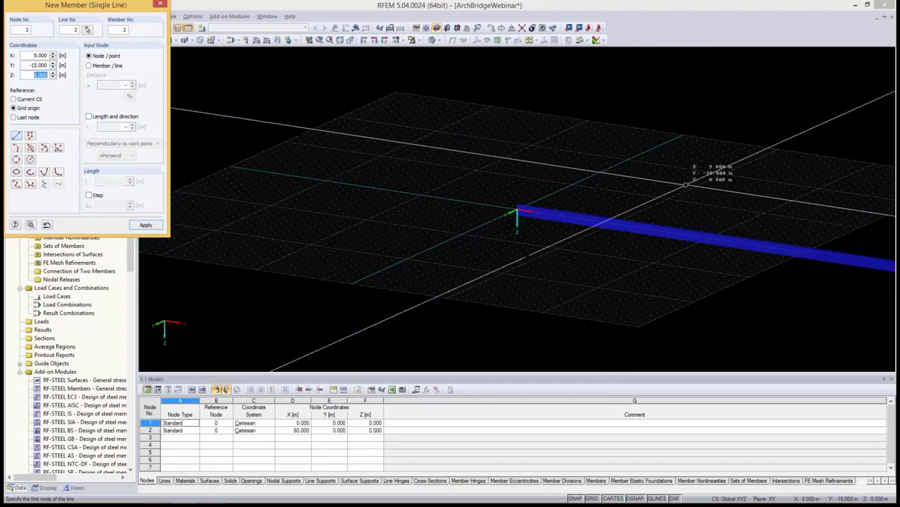
scroll(699, 182, down, 2)
scroll(699, 182, down, 2)
Divide the 60 m beam with 11 intermediate nodes into equal 5 m parts.
key(Escape)
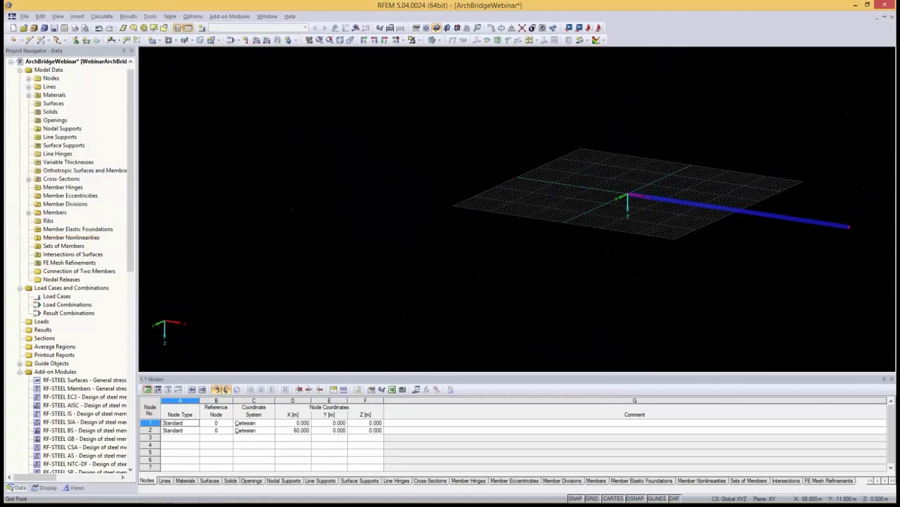
mouse_move(796, 232)
middle_down()
mouse_move(489, 230)
mouse_move(633, 226)
middle_up()
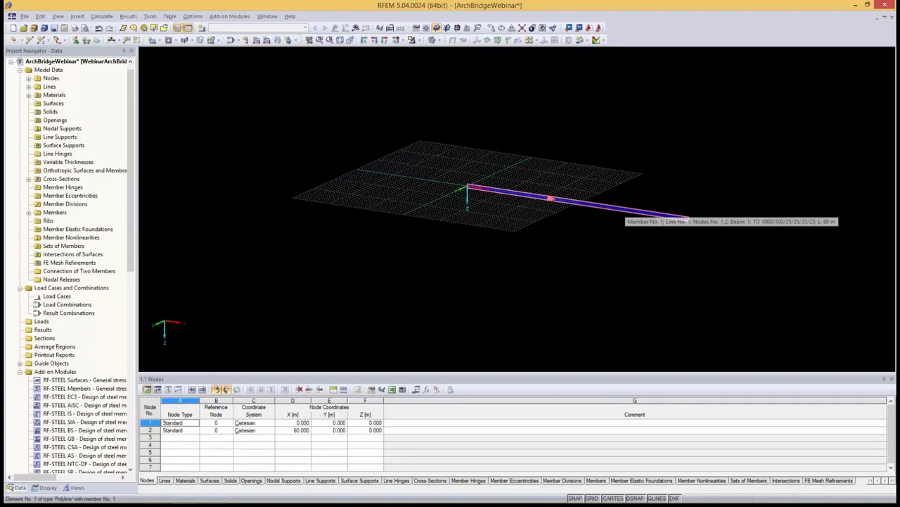
right_click(625, 209)
mouse_move(658, 55)
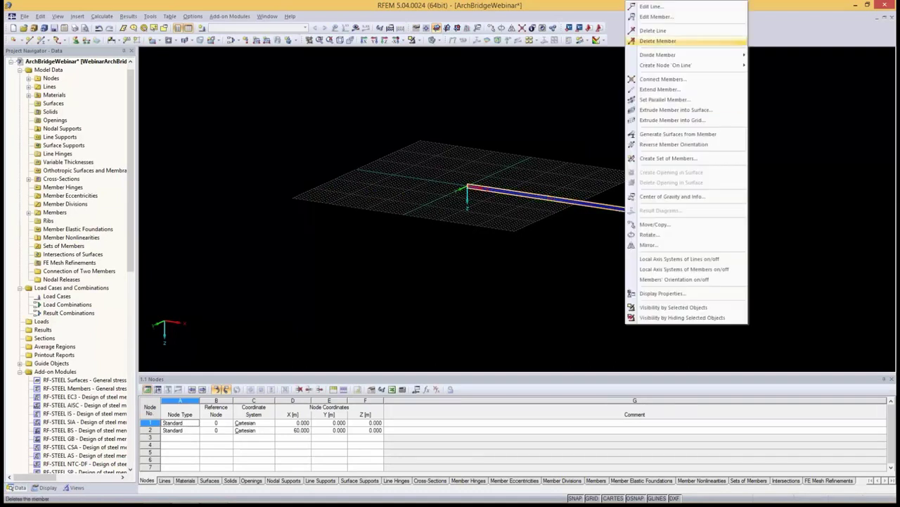
click(780, 65)
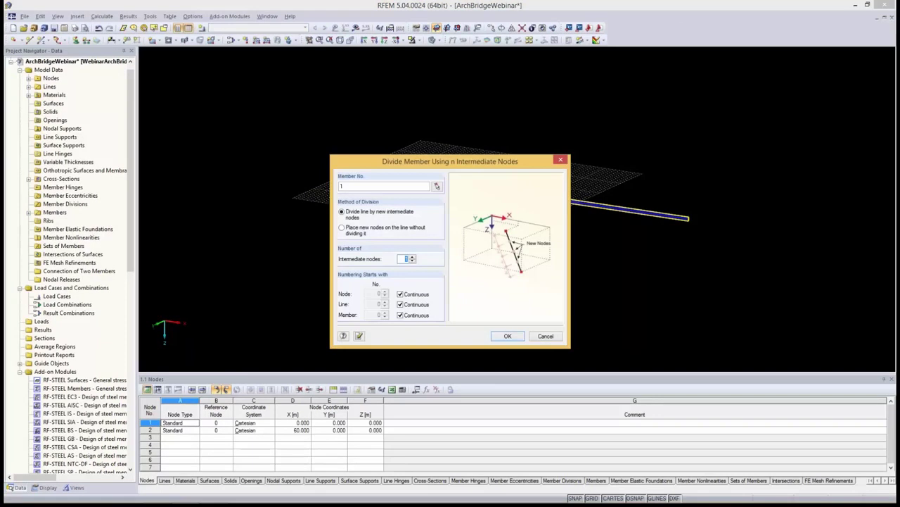
text(11)
key(Return)
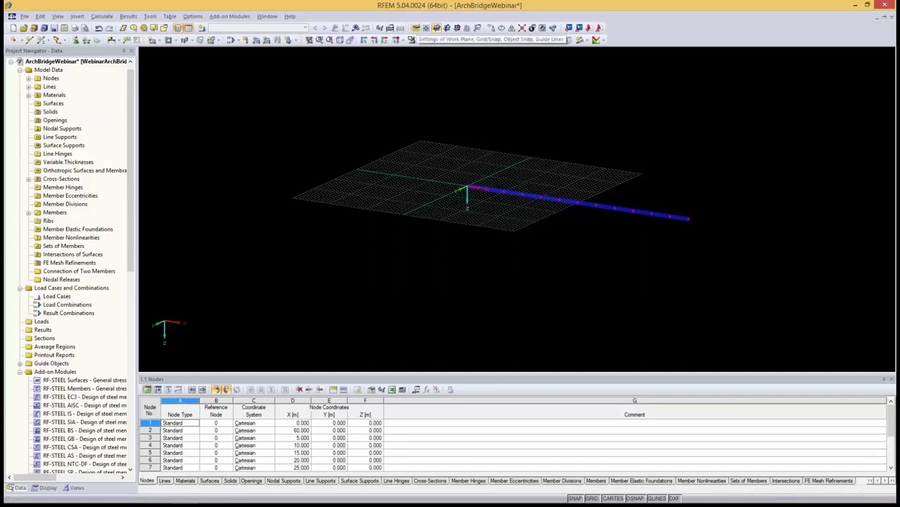
Set the grid to size dynamically with the model, then return to the presentation.
click(416, 29)
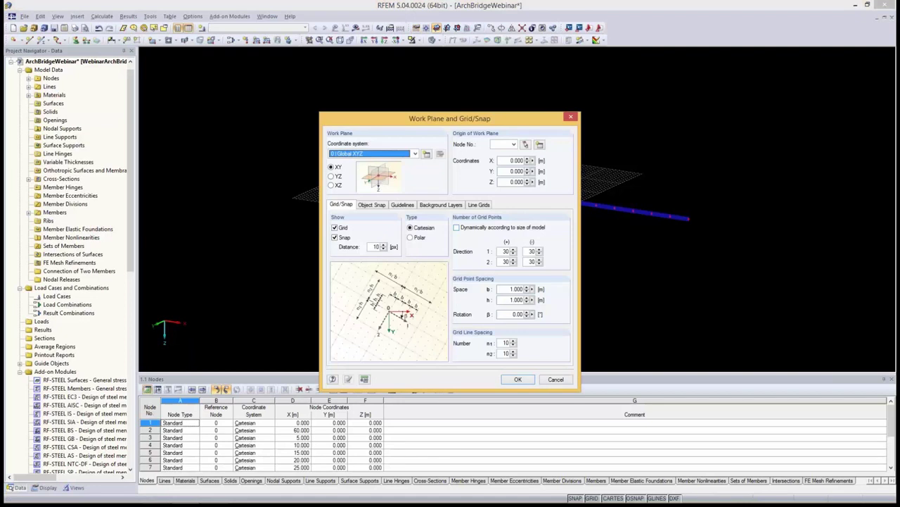
click(455, 227)
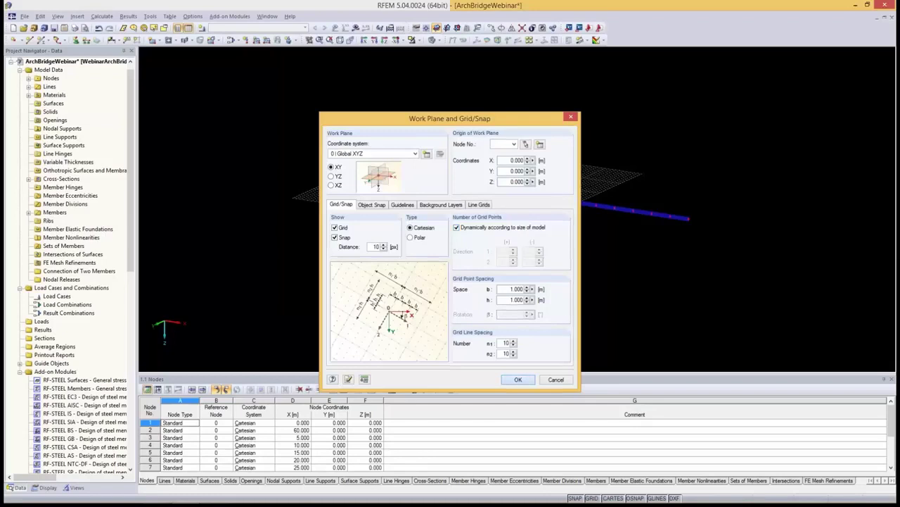
click(518, 380)
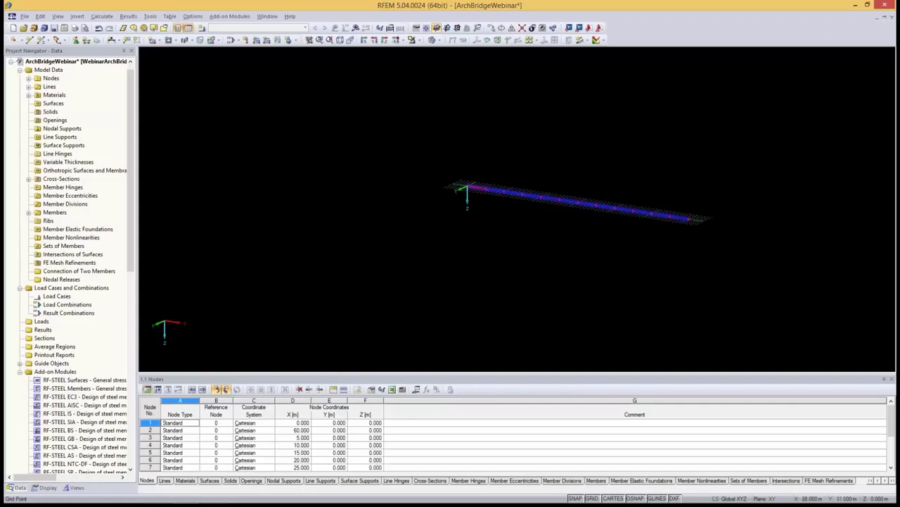
scroll(498, 236, up, 2)
scroll(497, 215, up, 1)
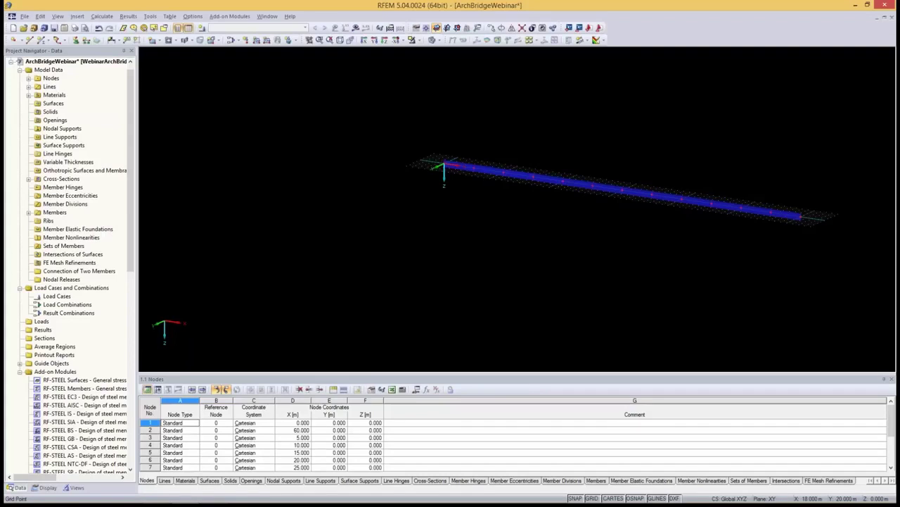
key(alt+Tab)
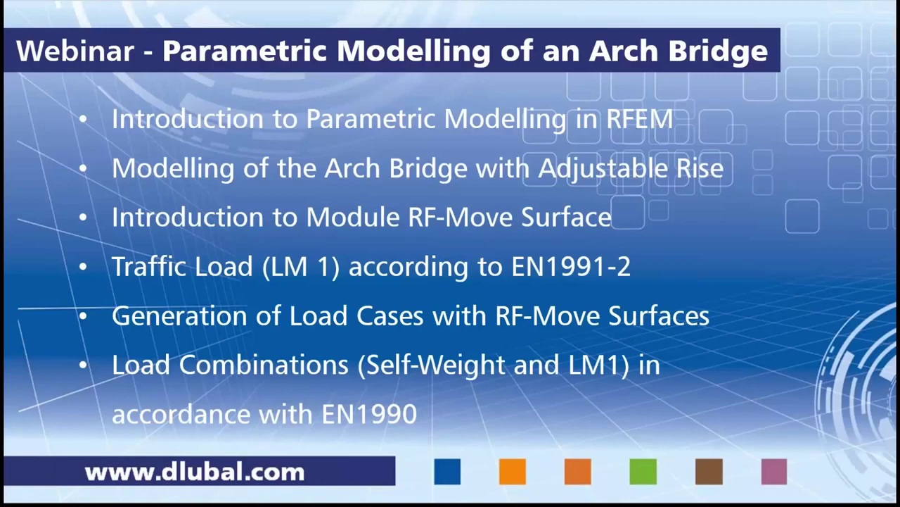
Advance the slideshow to the Arch Bridge with Adjustable Rise slide.
key(Right)
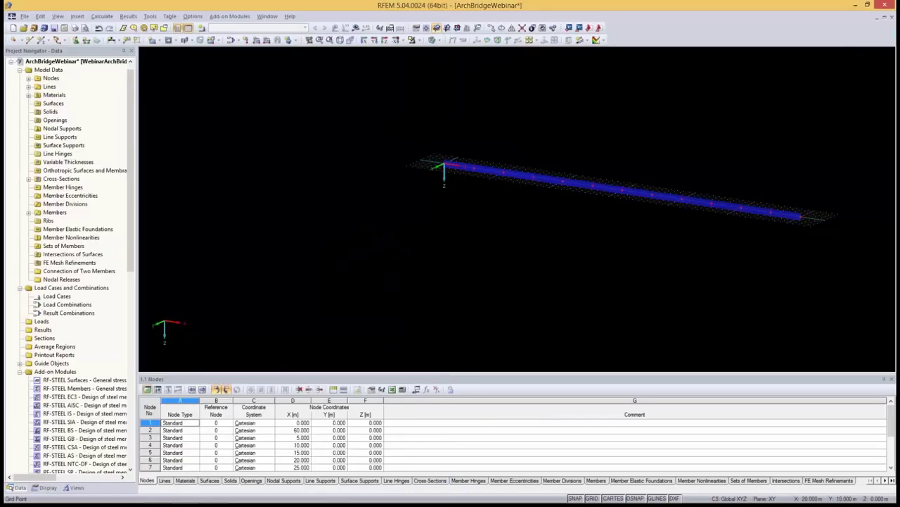
Add a Length parameter 'rise' with a value of 6 m.
middle_drag(493, 211, 330, 271)
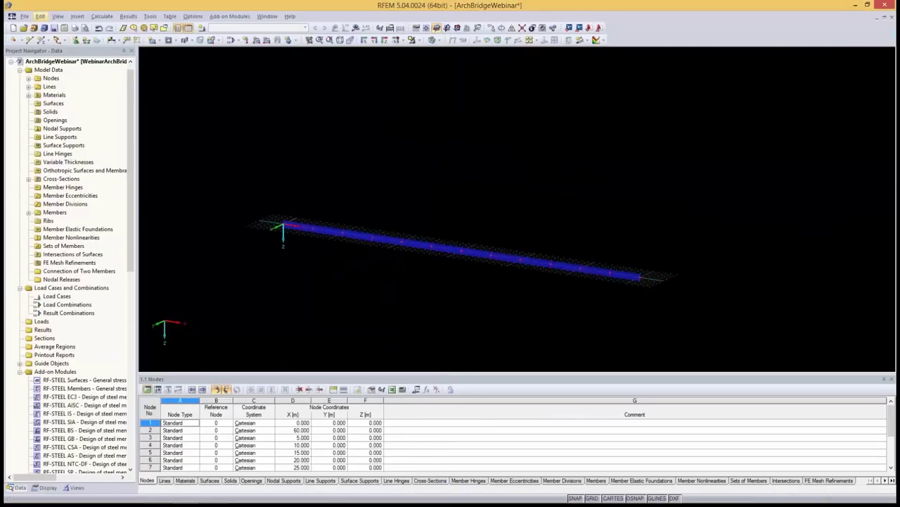
click(40, 16)
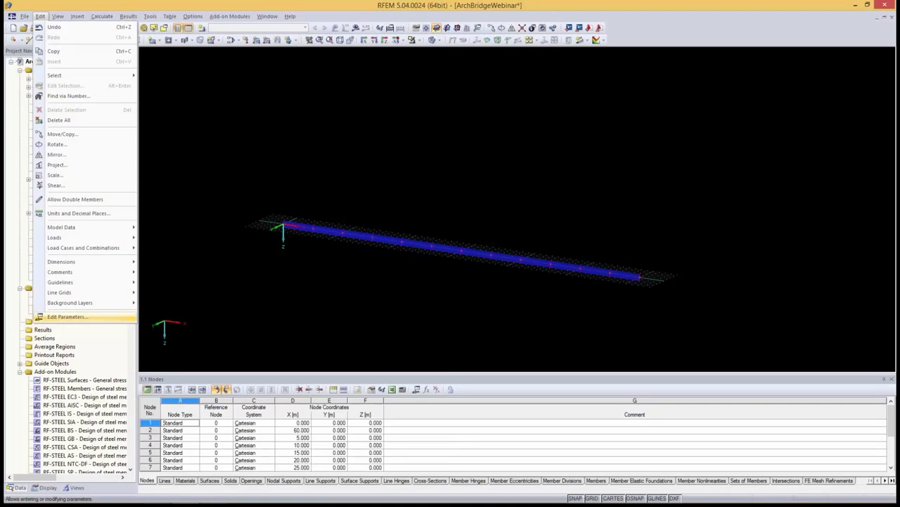
click(67, 317)
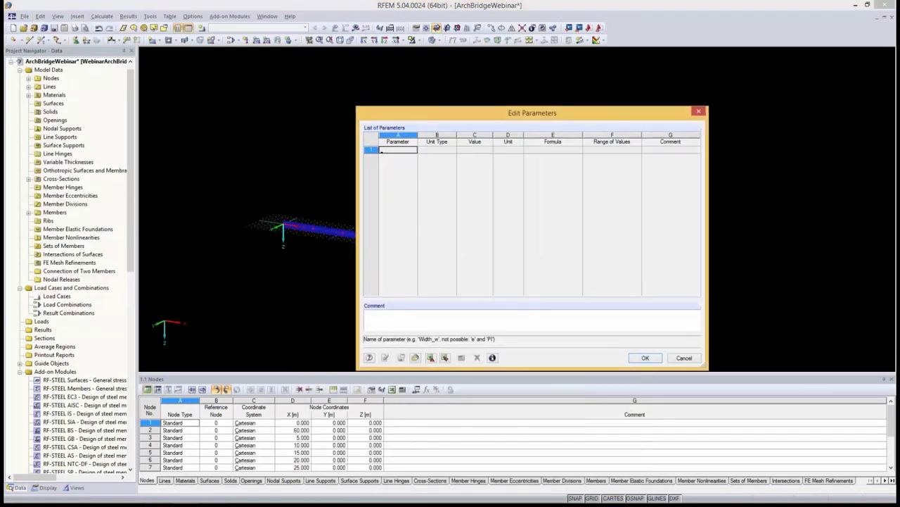
text(rise)
key(Tab)
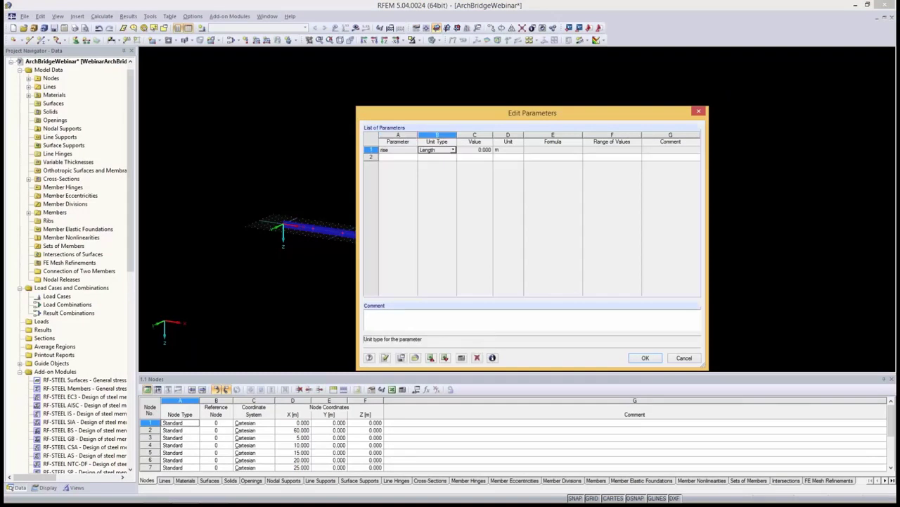
key(alt+Down)
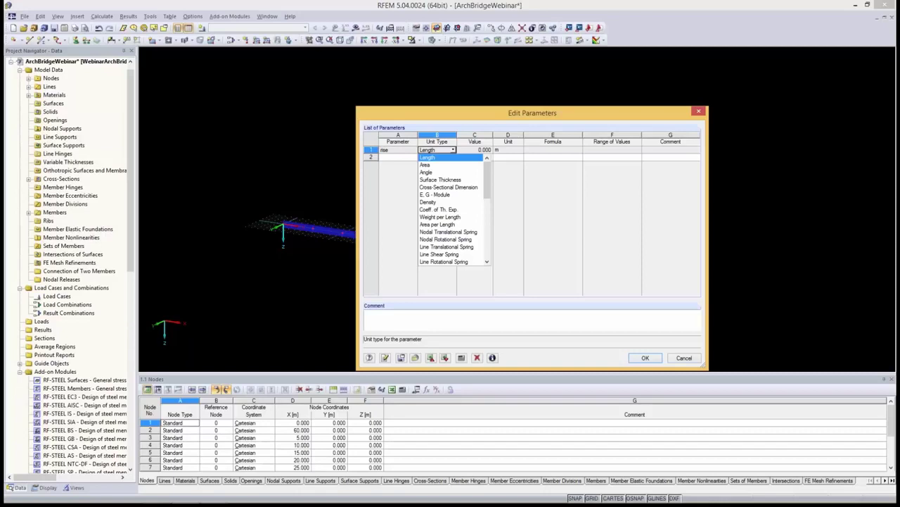
key(Return)
key(Tab)
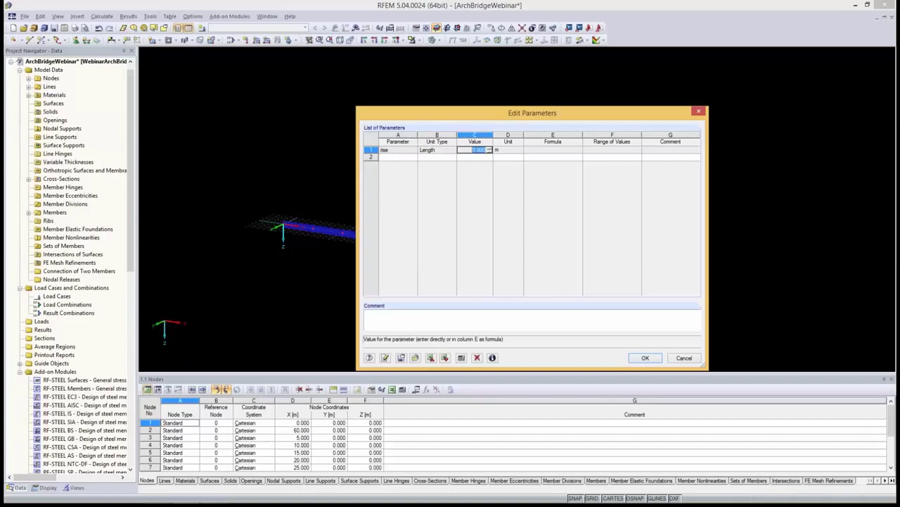
text(6)
key(Tab)
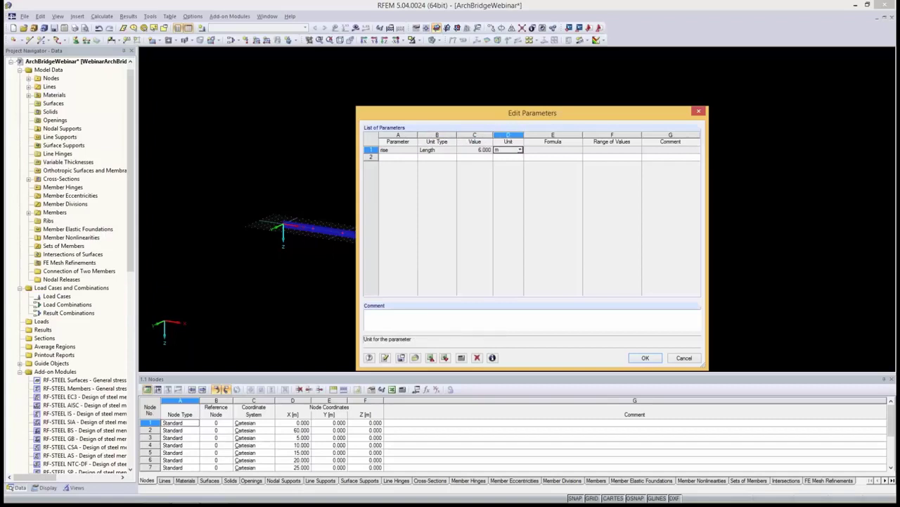
Add parameter 'factor' with formula 16/5*rise (19.200 m) and close the editor.
key(Return)
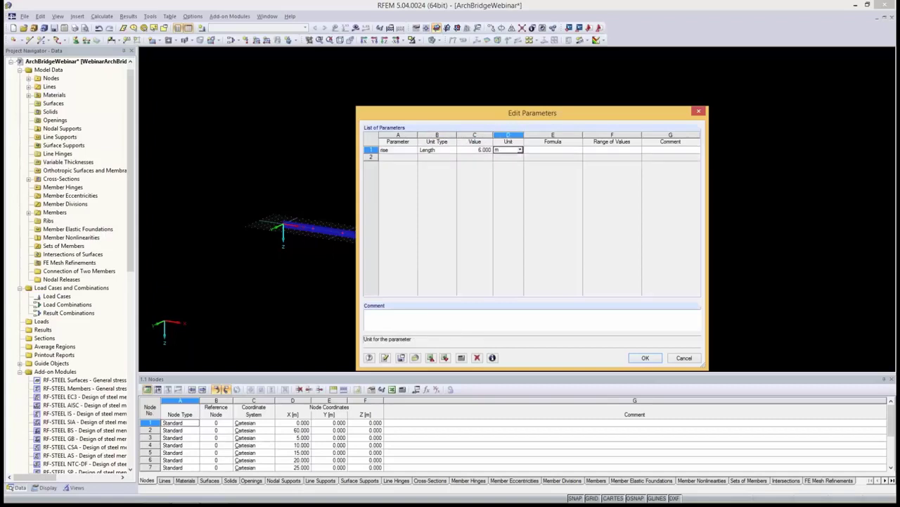
text(factor)
key(Tab)
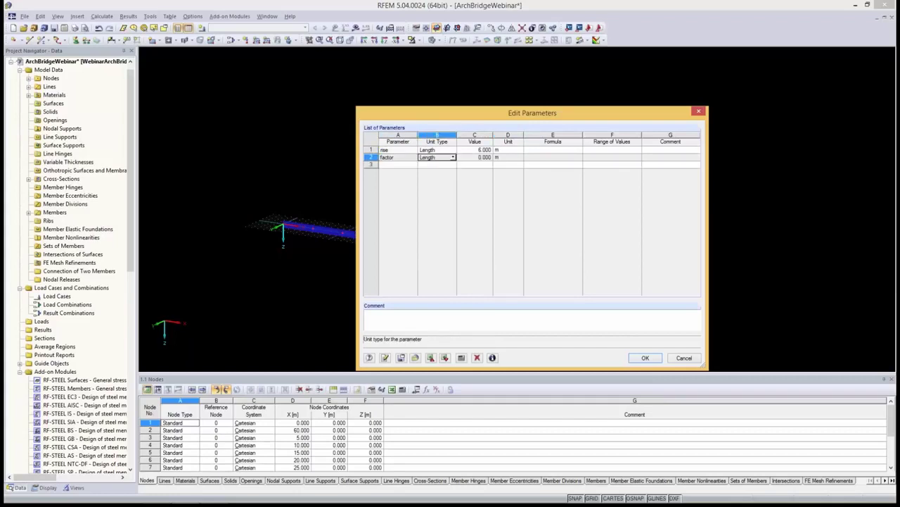
key(Tab)
click(553, 157)
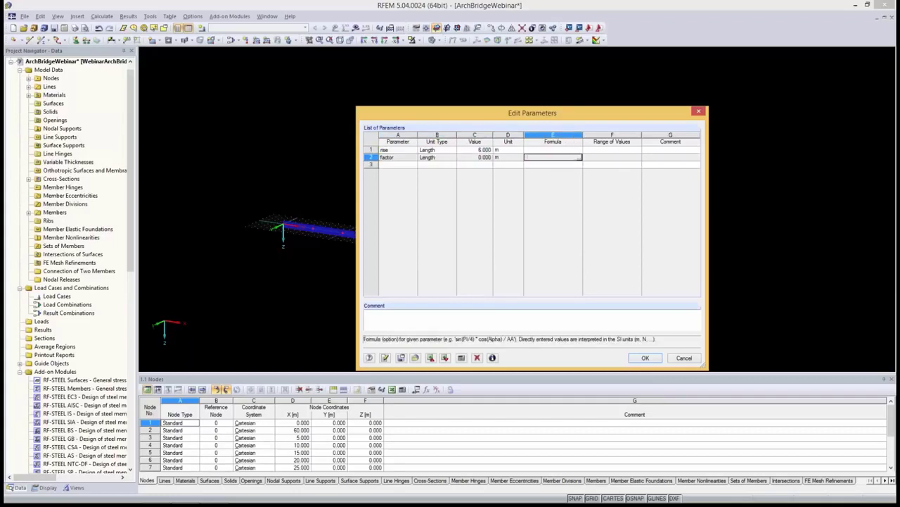
text(16/5*r)
text(ise)
key(Tab)
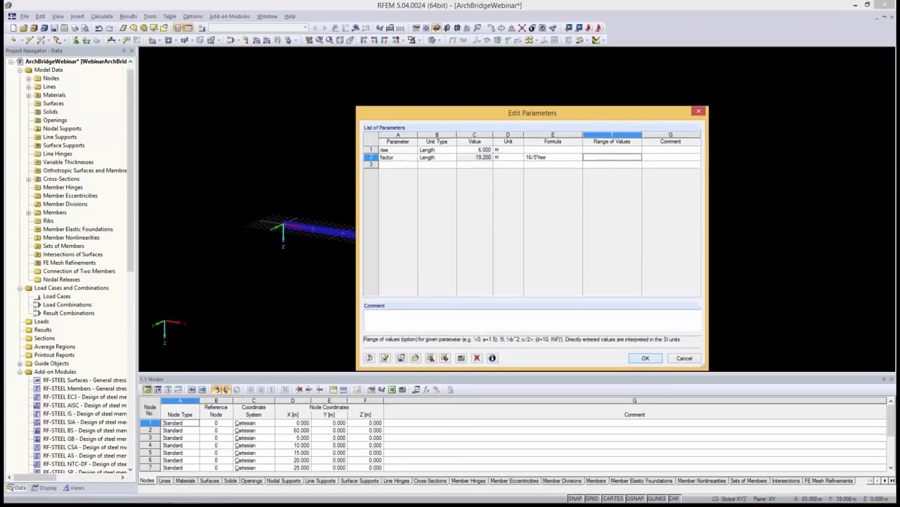
key(Return)
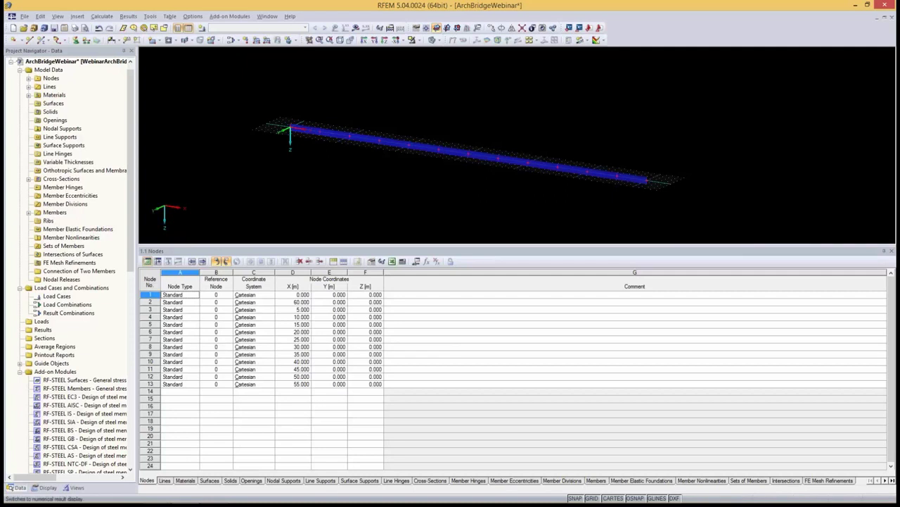
Add node 14 at X = 10, Y = 0 with Z = -factor*((1/6)^4-2*(1/6)^3+(1/6)), giving -3.037 m.
click(179, 391)
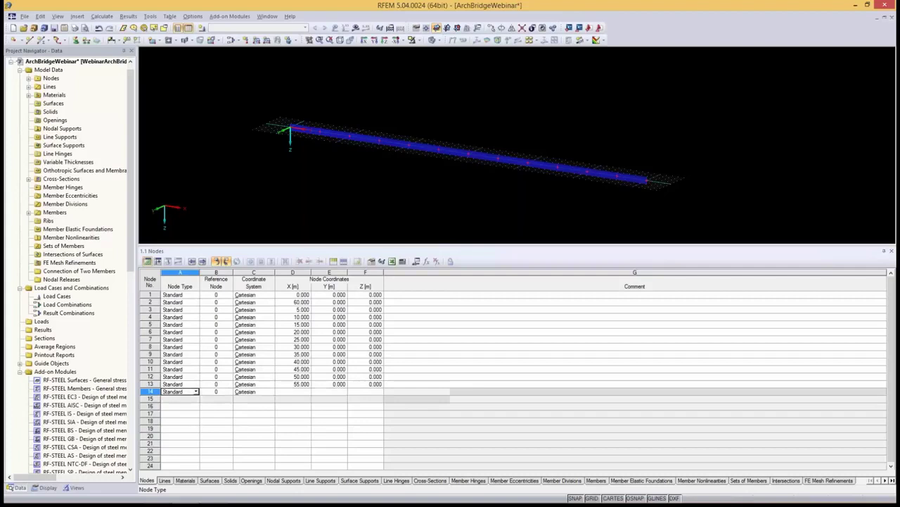
click(293, 391)
text(10)
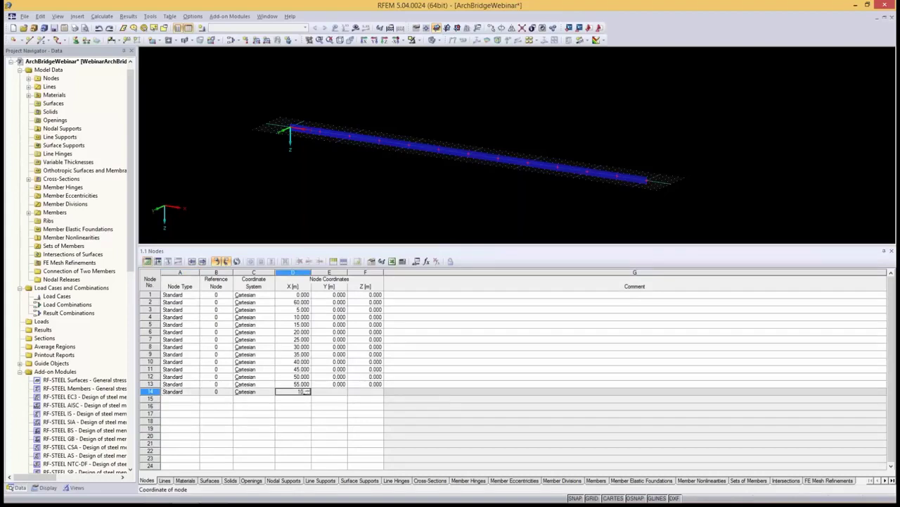
key(Return)
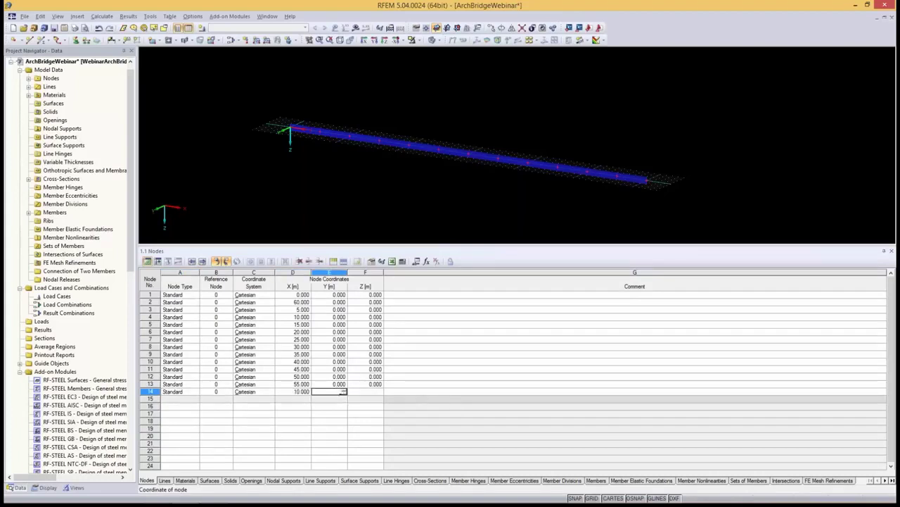
key(Return)
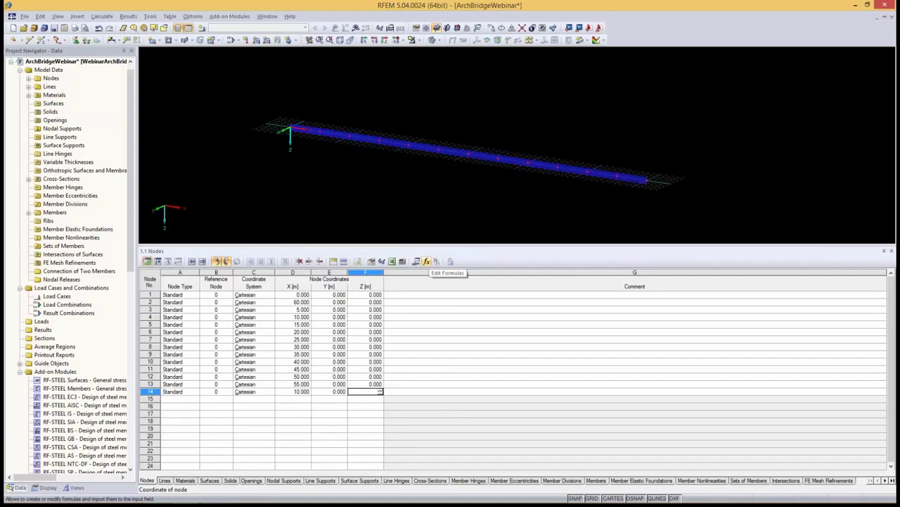
click(426, 261)
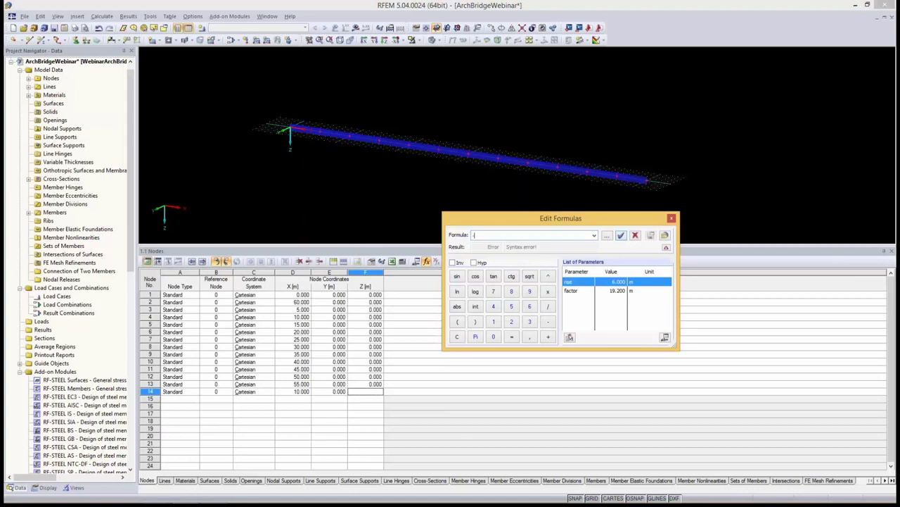
text(-factor)
text(*()
text((1/6))
text(^4)
text(-2*)
text((1/6)
text())
text(^3)
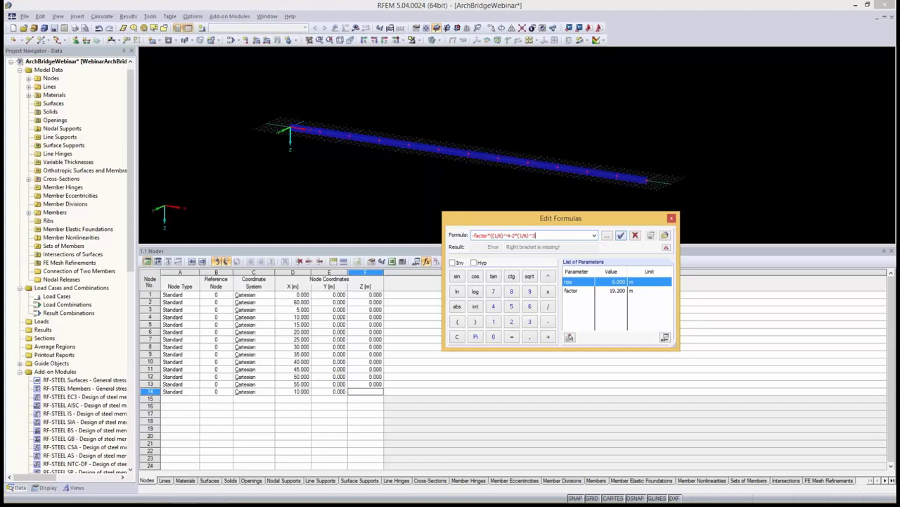
text(+(1/6)
text()))
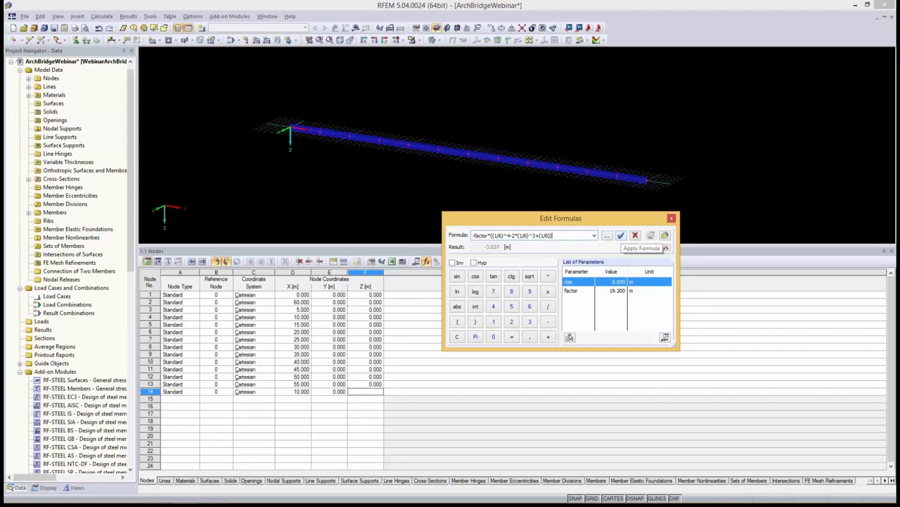
click(621, 235)
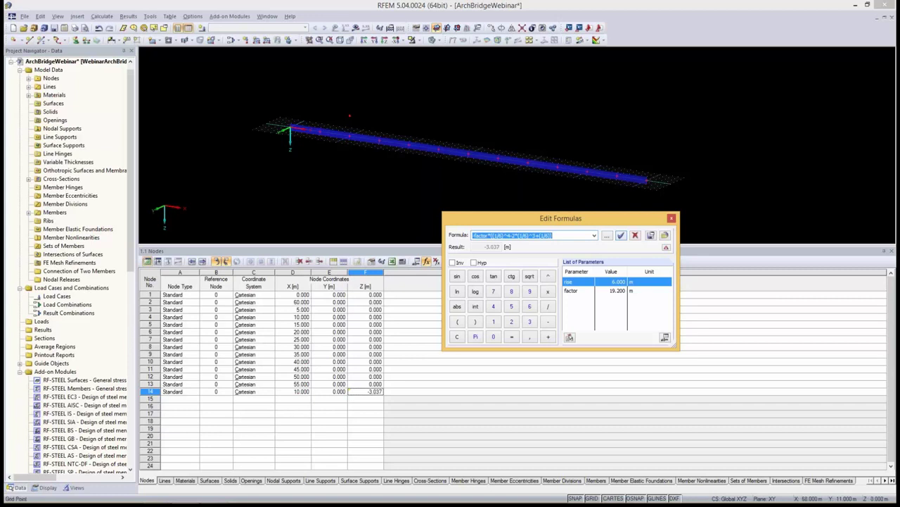
key(Escape)
click(293, 399)
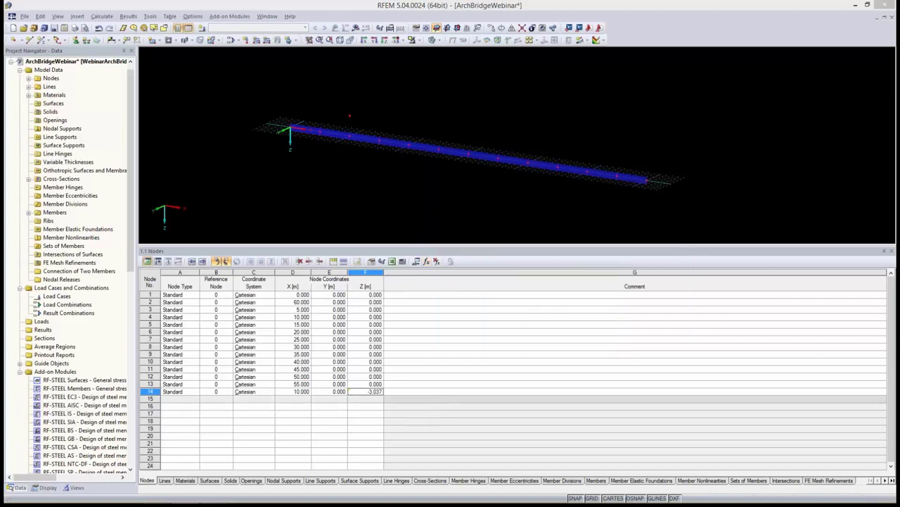
Place node 15 at X 20 m, with Z from the recalled arch formula using (2/6) terms.
text(20)
key(Tab)
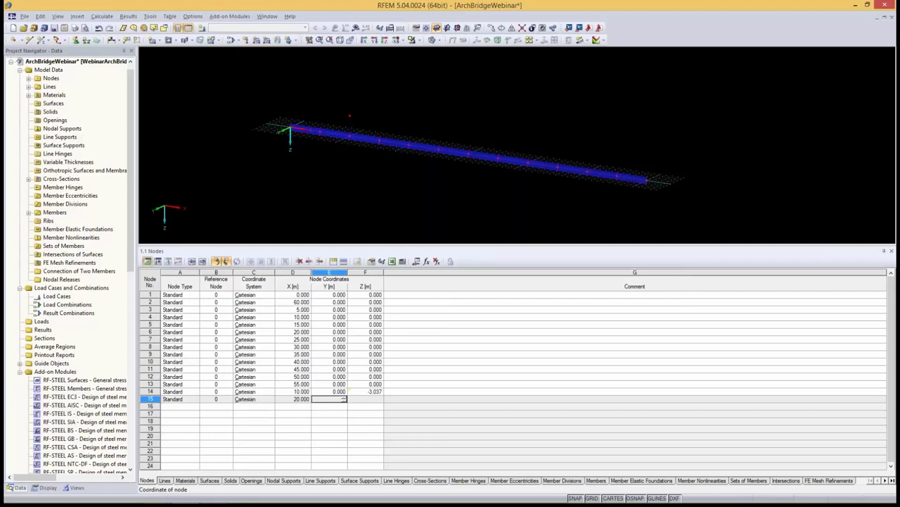
text(0)
key(Tab)
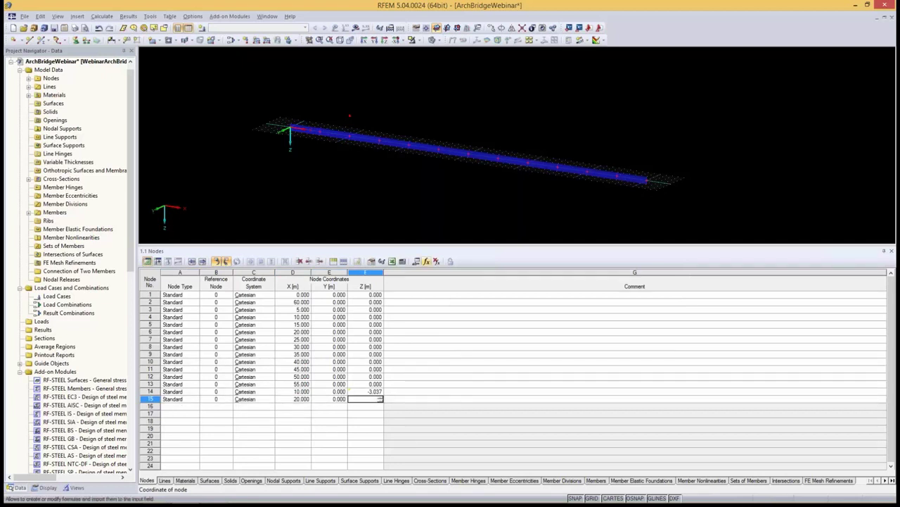
click(426, 261)
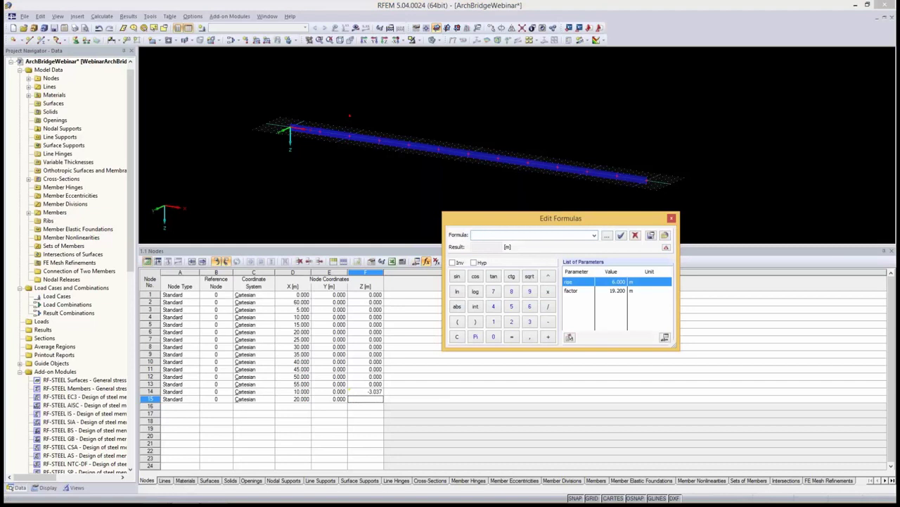
click(593, 235)
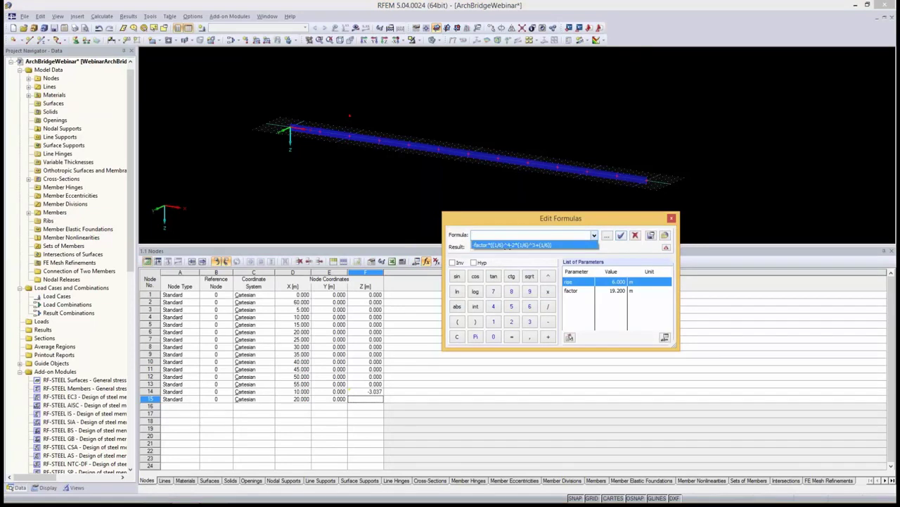
click(512, 244)
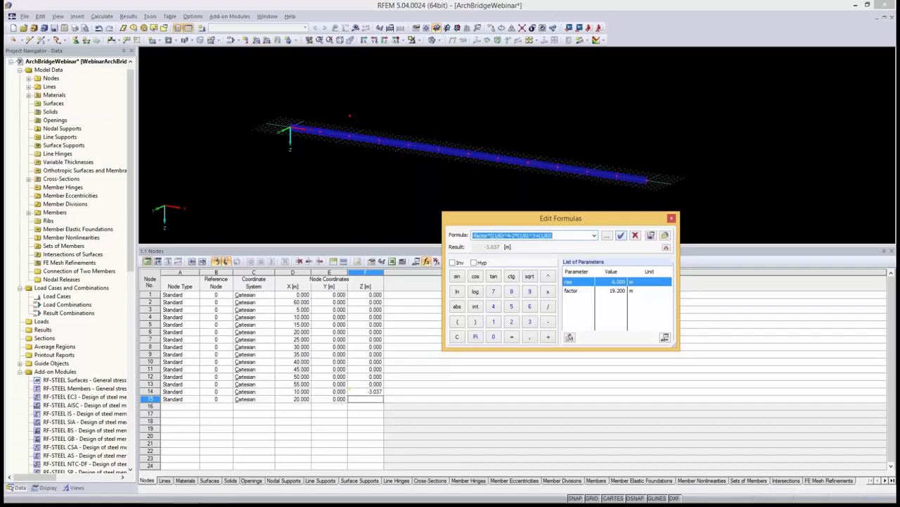
click(496, 235)
text(2)
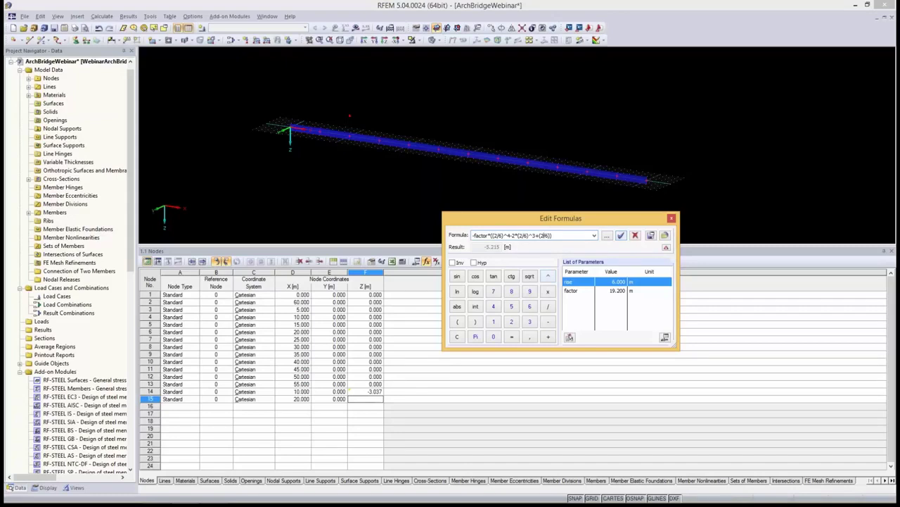
click(672, 218)
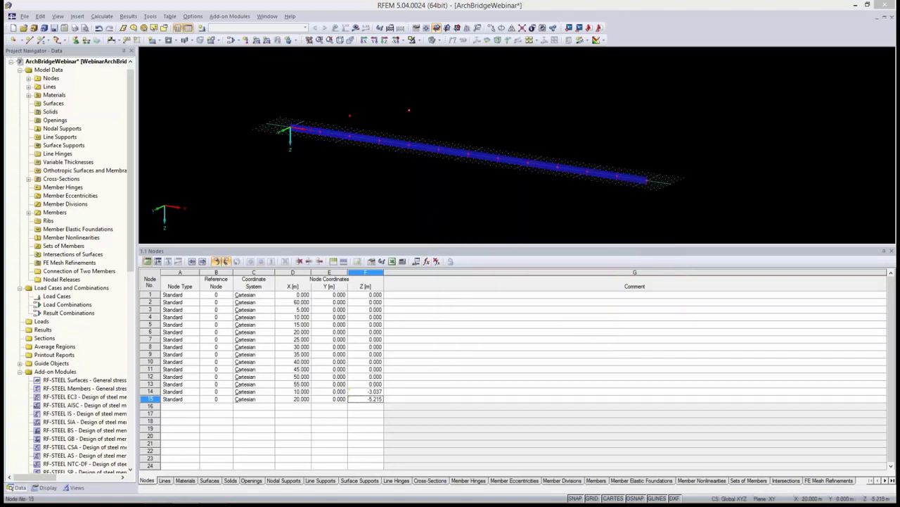
Add node 16 at X 30 m, with its Z formula changed to (3/6), giving -6.000 m.
click(292, 406)
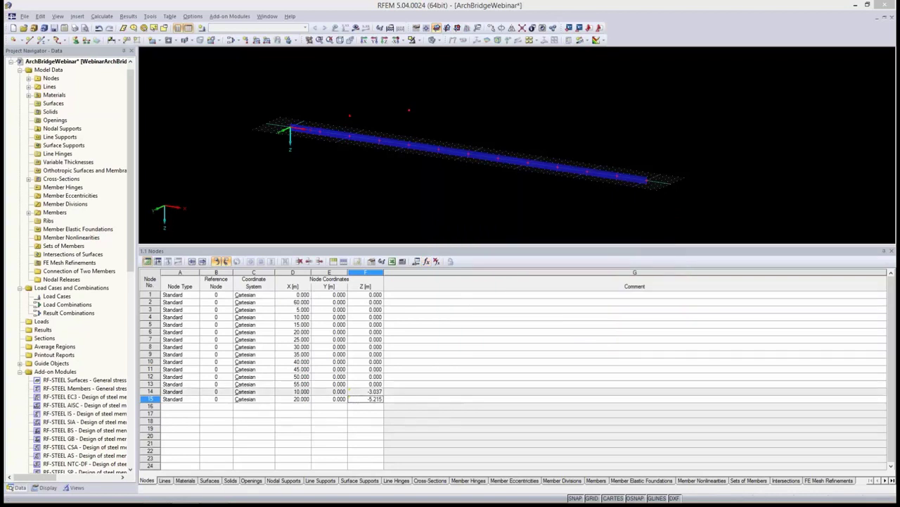
text(30)
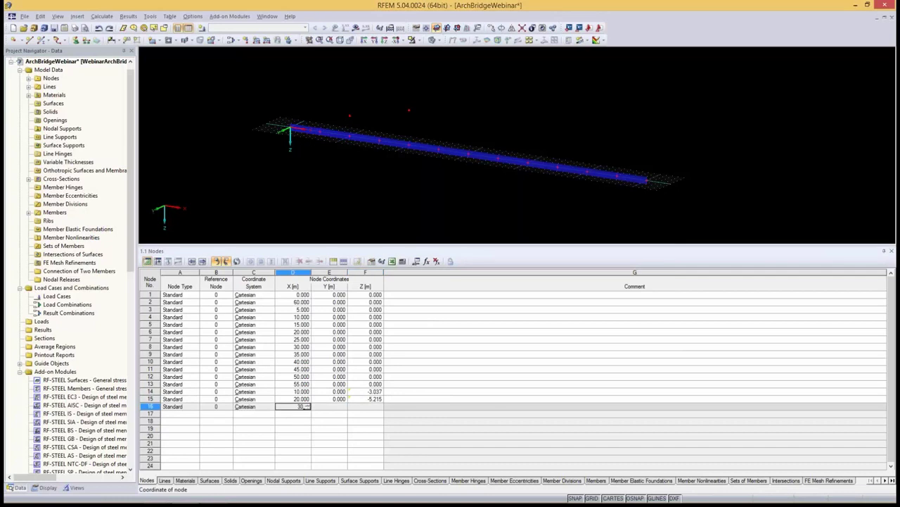
key(Tab)
key(Tab)
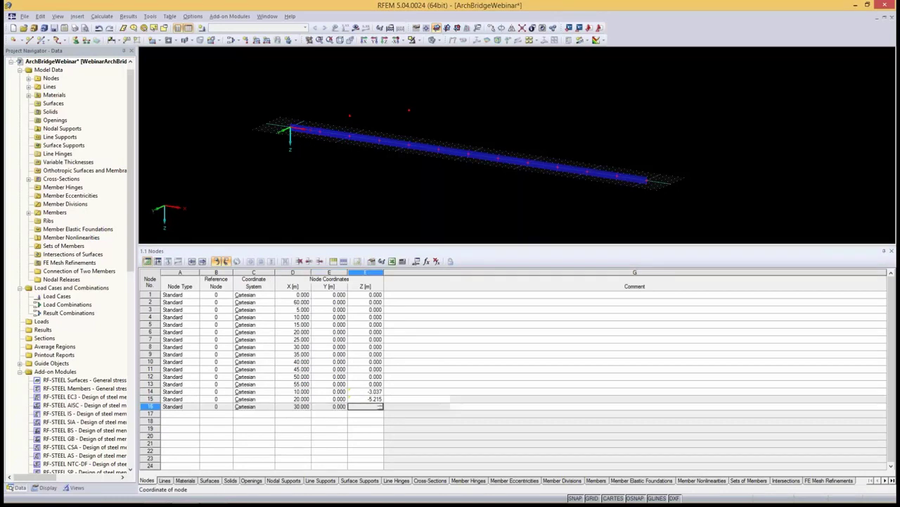
click(426, 261)
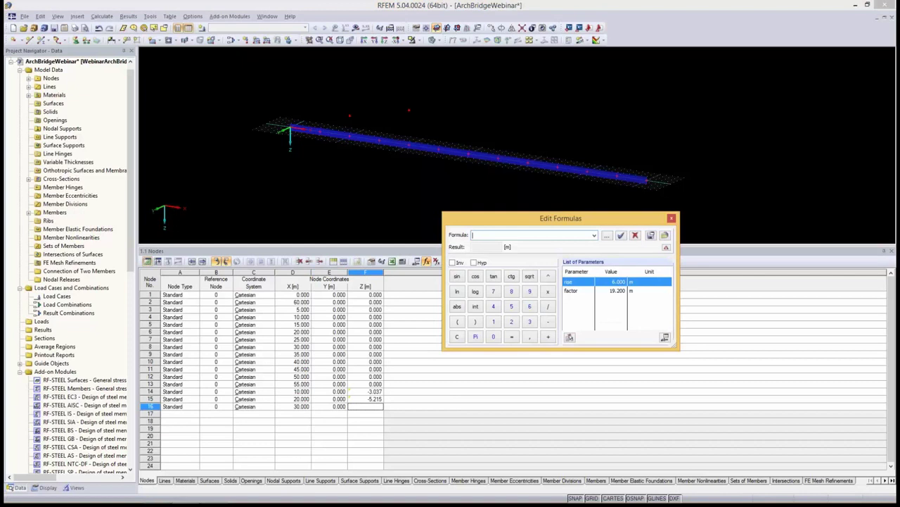
text(-factor*((2/6)^4-2*(2/6)^3+(2/6)))
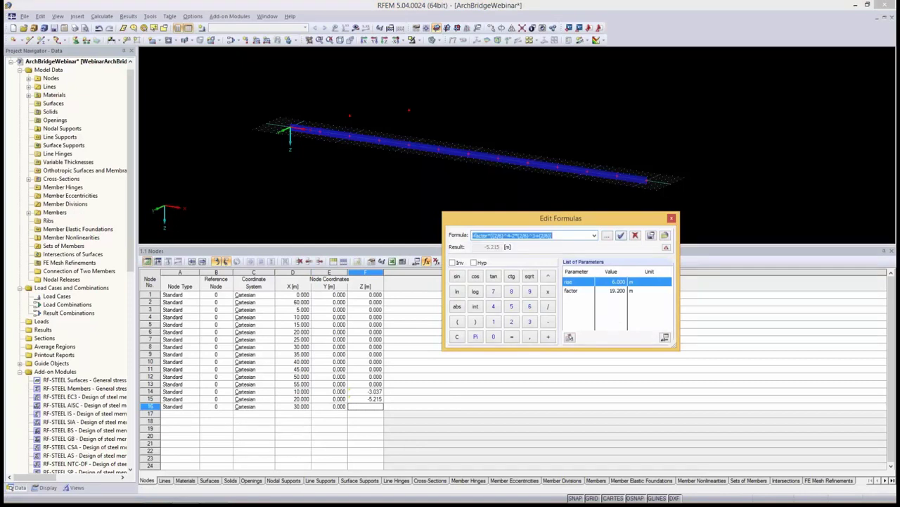
click(496, 235)
key(BackSpace)
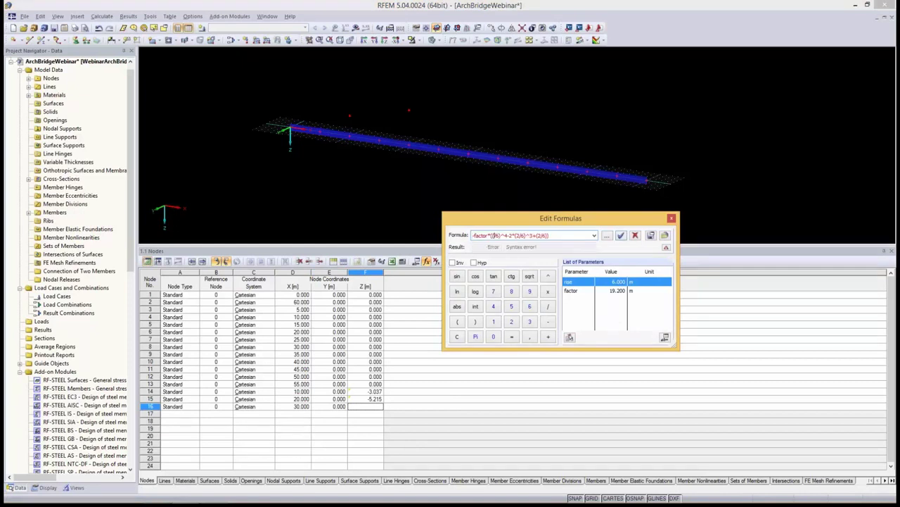
text(3)
key(BackSpace)
text(3)
key(BackSpace)
text(3)
key(Return)
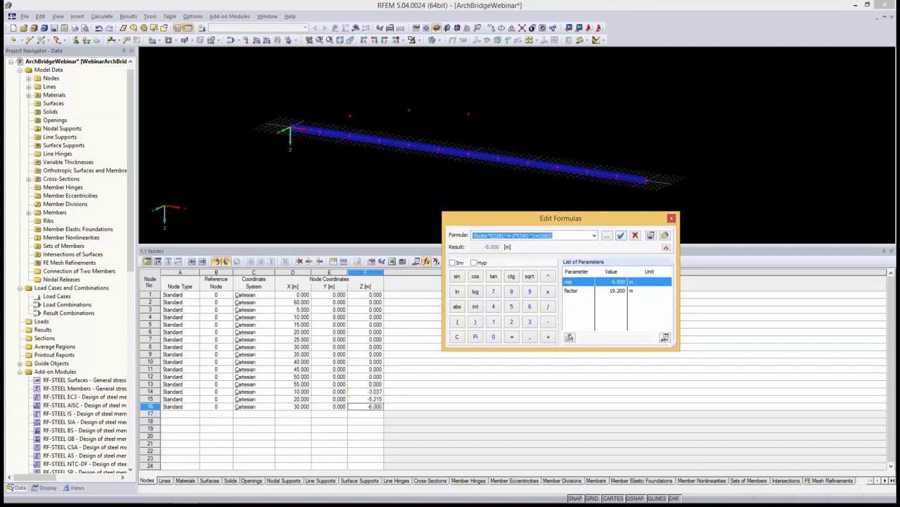
click(671, 219)
Add node 17 at X 40 m, with its Z arch formula edited to (4/6) terms.
click(293, 414)
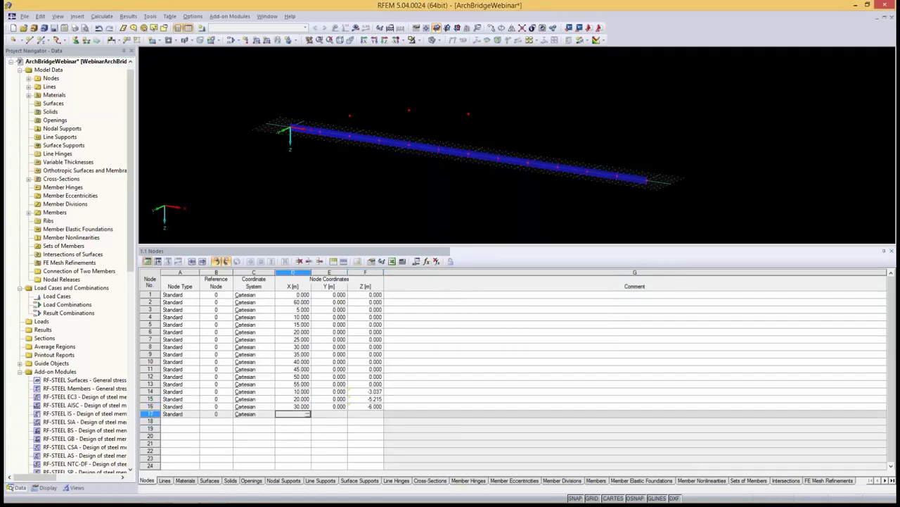
text(40)
key(Tab)
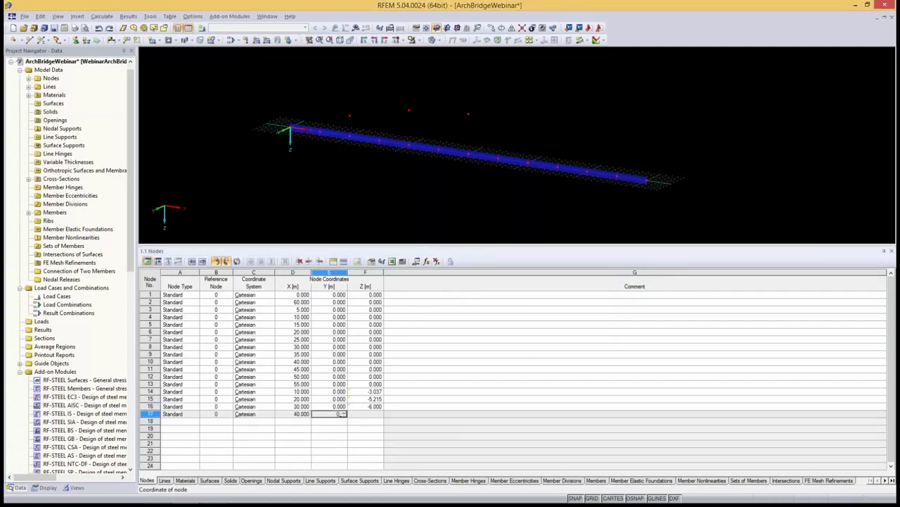
key(Tab)
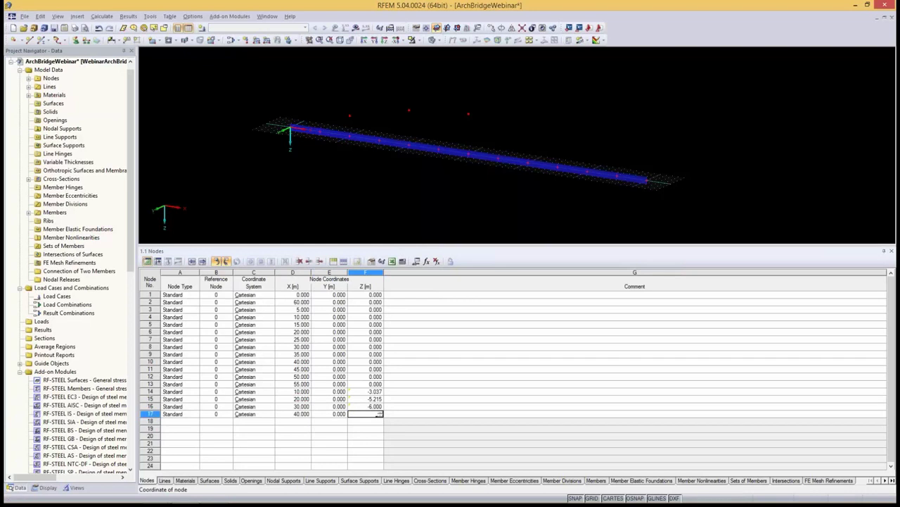
click(378, 413)
click(593, 235)
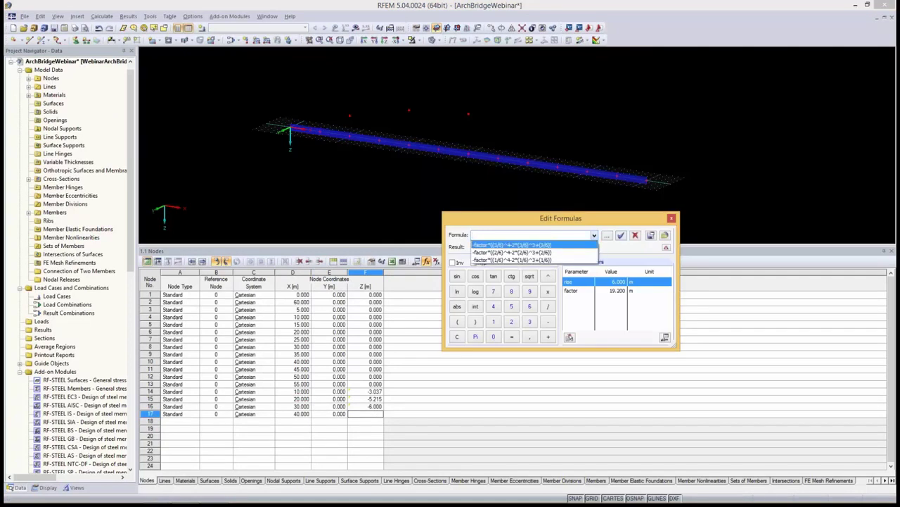
click(512, 243)
click(496, 235)
key(BackSpace)
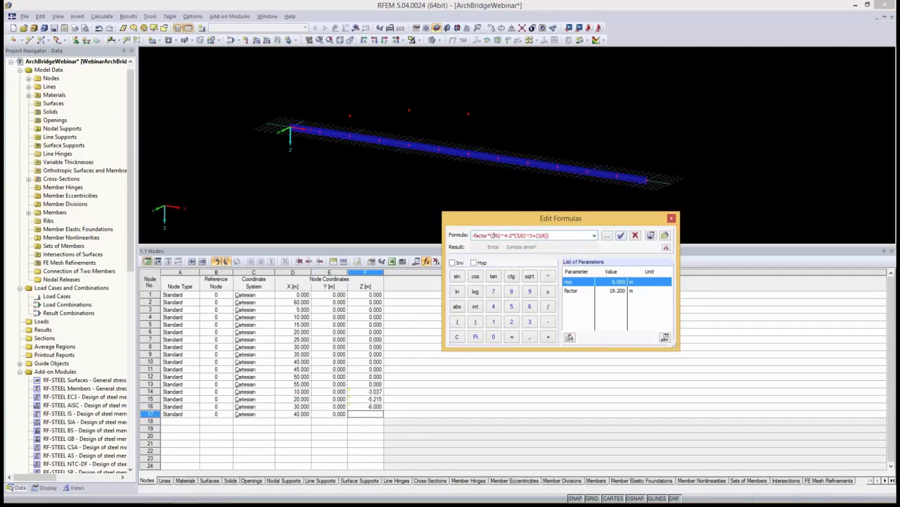
text(4)
key(BackSpace)
text(4)
key(BackSpace)
text(4)
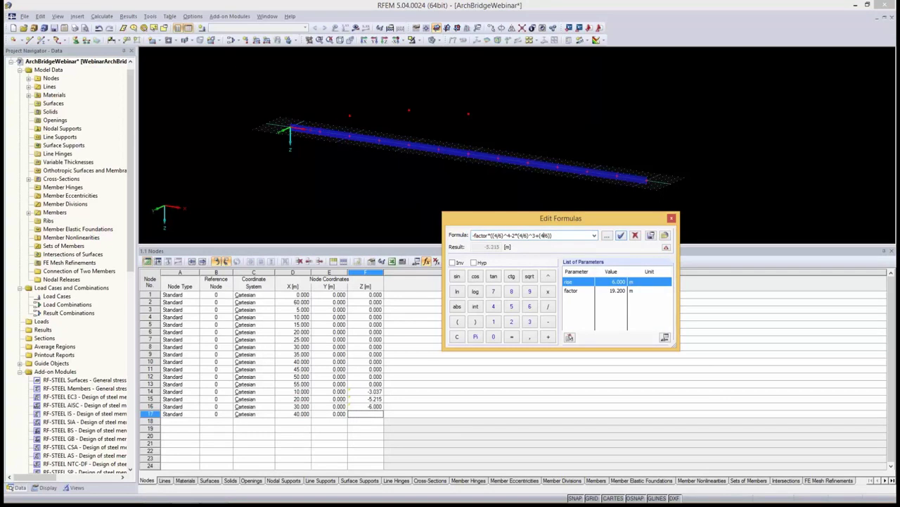
click(620, 235)
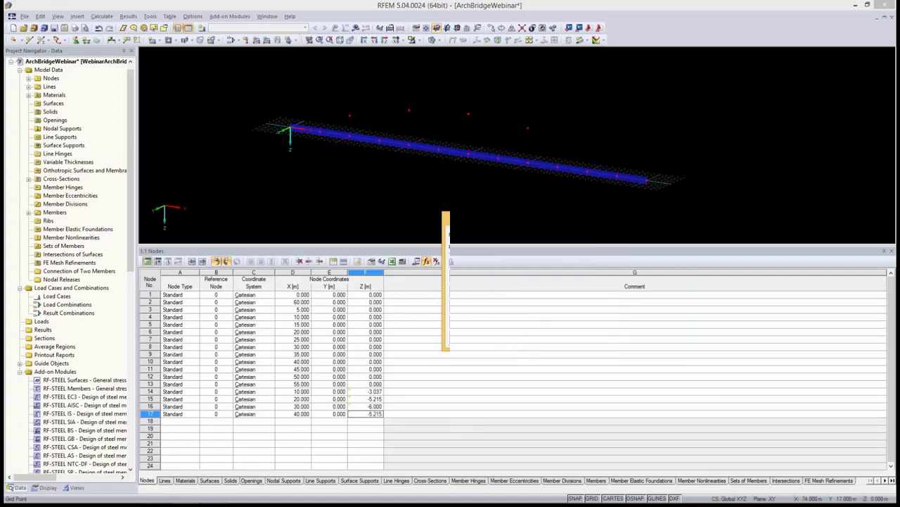
Add node 18 at X 50 m, with its Z arch formula edited to (5/6) terms.
key(Return)
text(50)
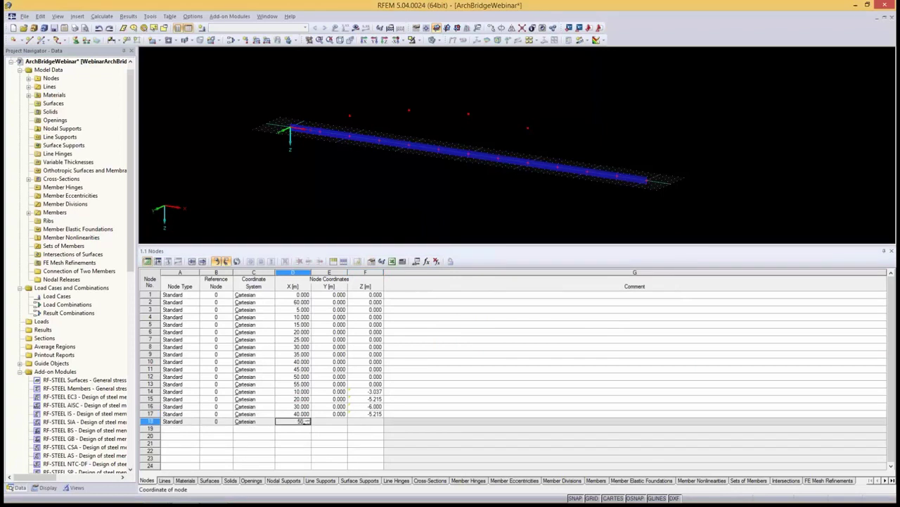
key(Return)
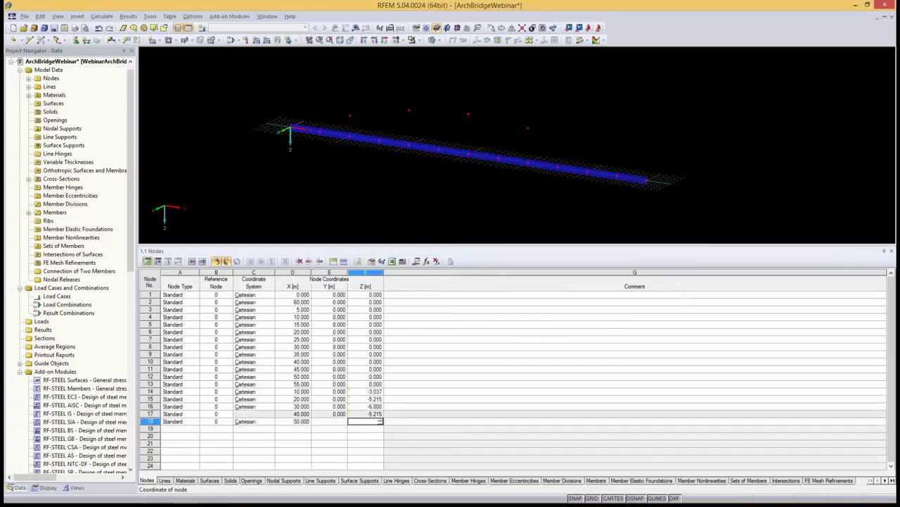
key(Return)
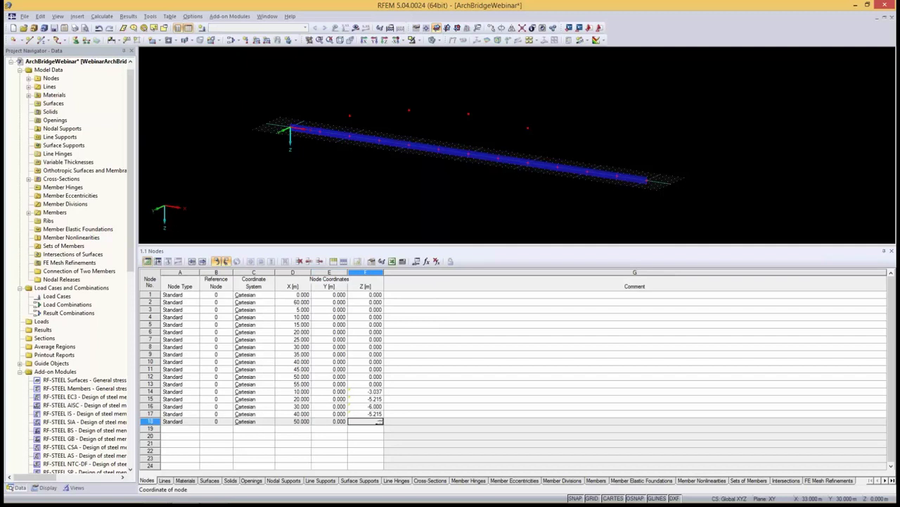
click(425, 261)
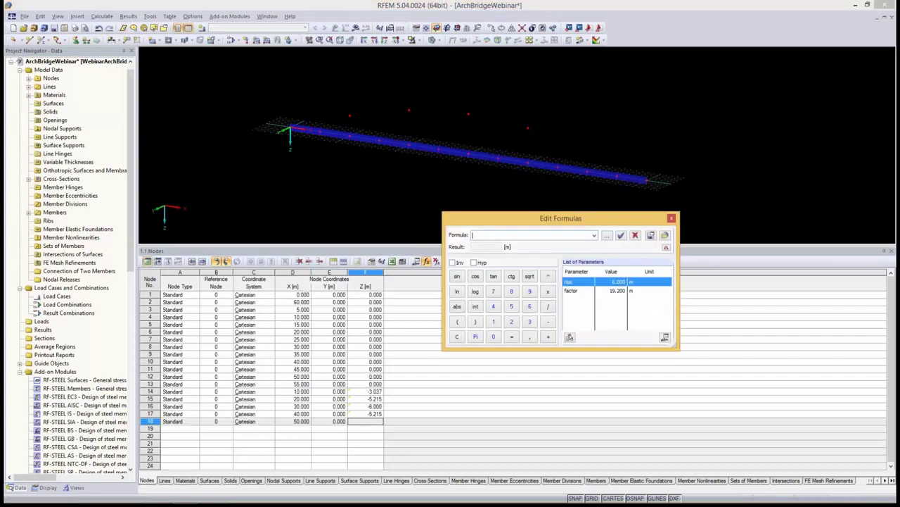
click(593, 235)
click(511, 243)
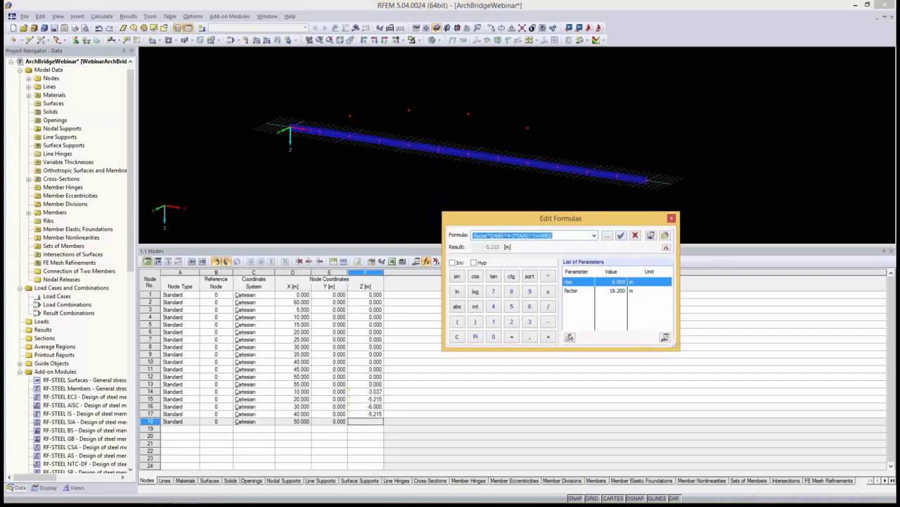
click(497, 235)
key(BackSpace)
text(5)
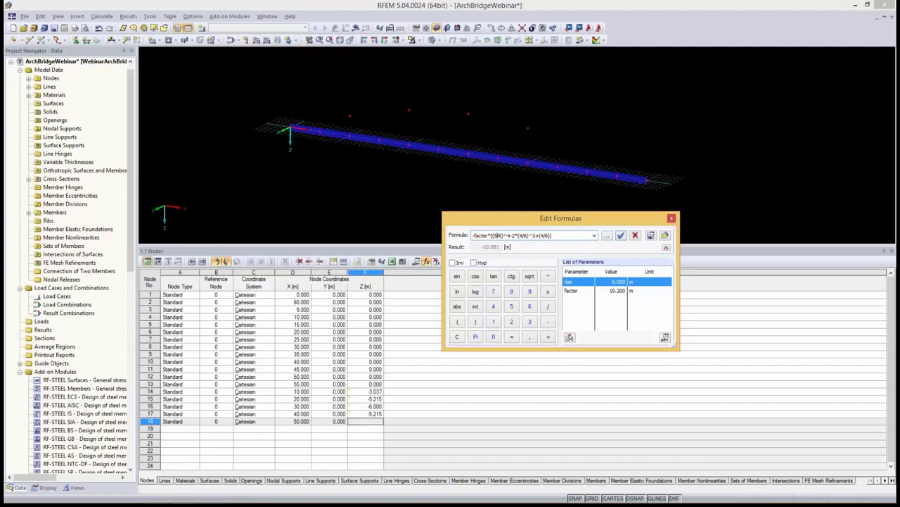
key(BackSpace)
text(5)
key(BackSpace)
text(5)
click(666, 248)
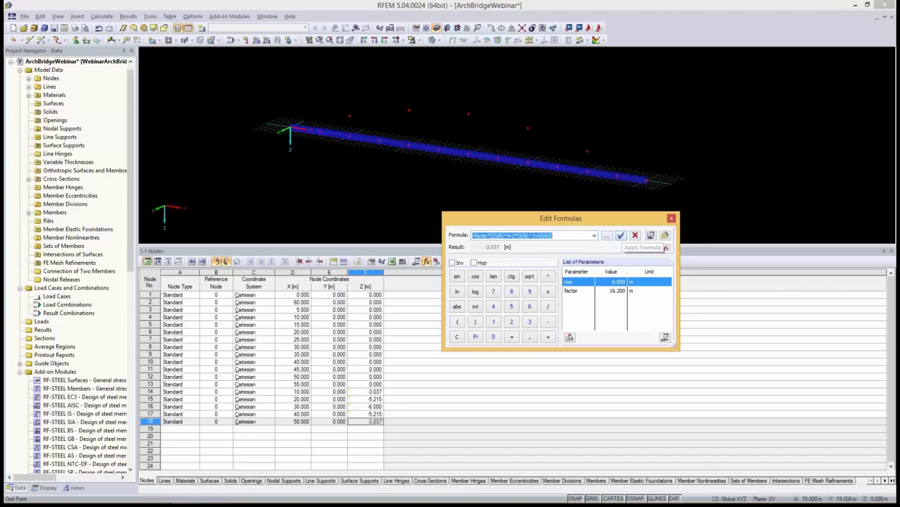
click(672, 218)
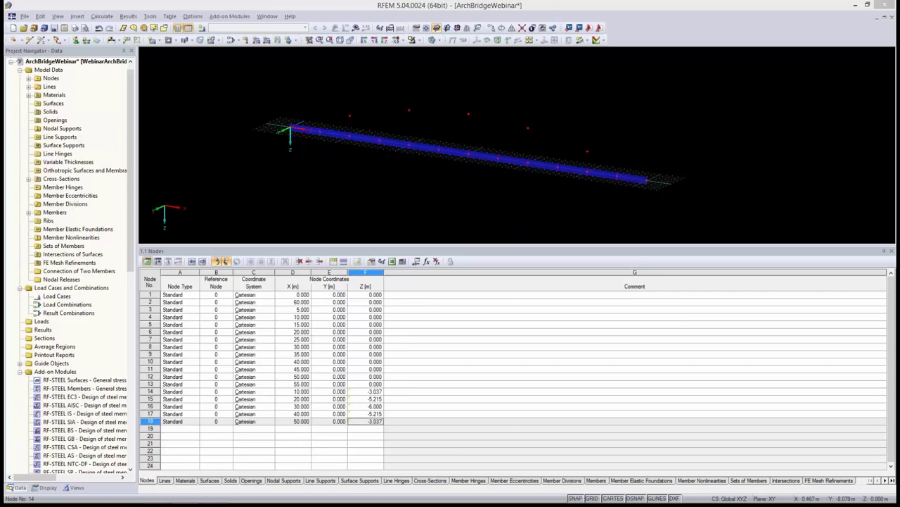
Draw spline line 13 from node 1 through arch nodes 14–18, ending at node 2.
click(64, 40)
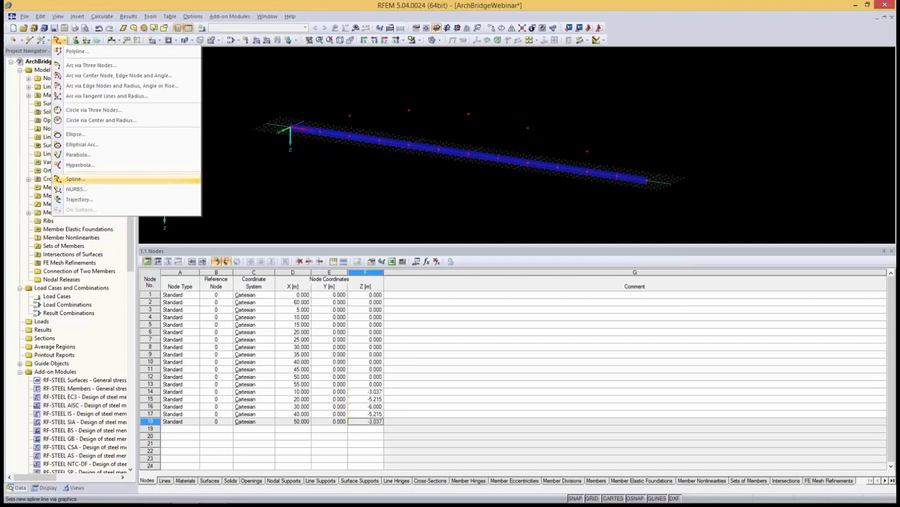
click(78, 179)
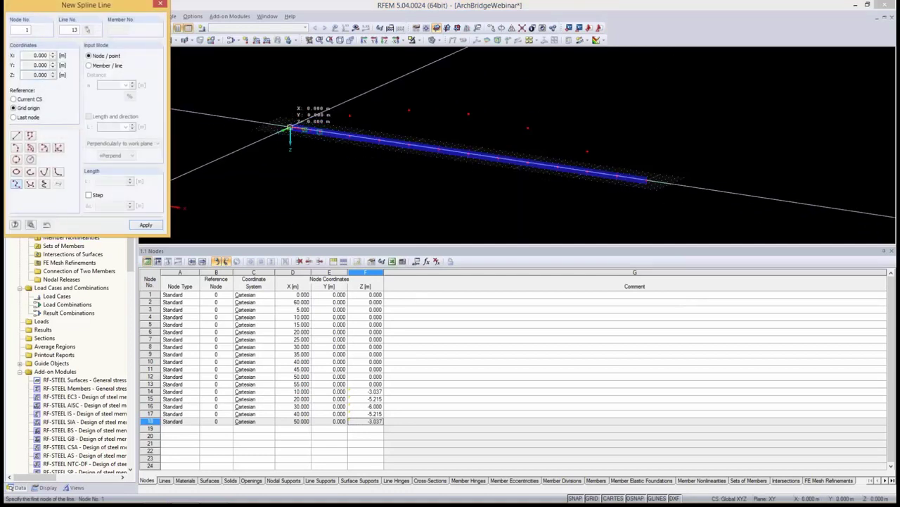
click(289, 129)
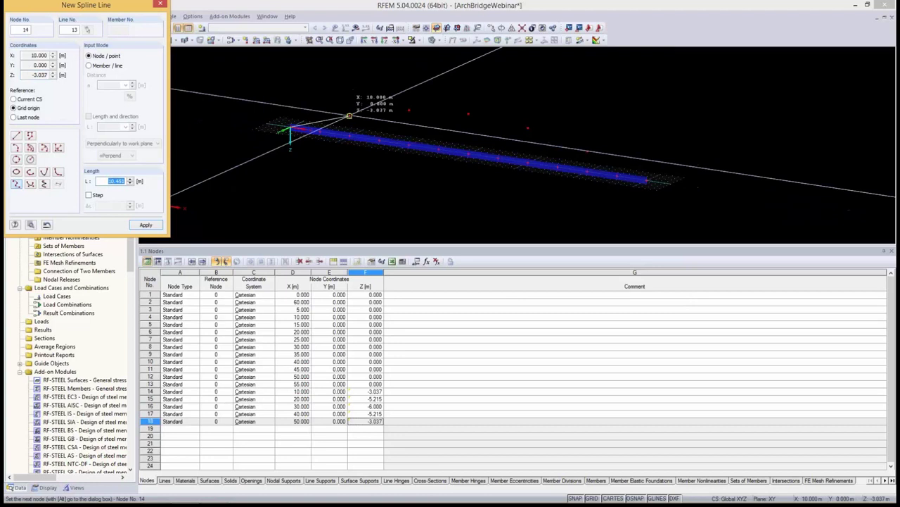
click(409, 111)
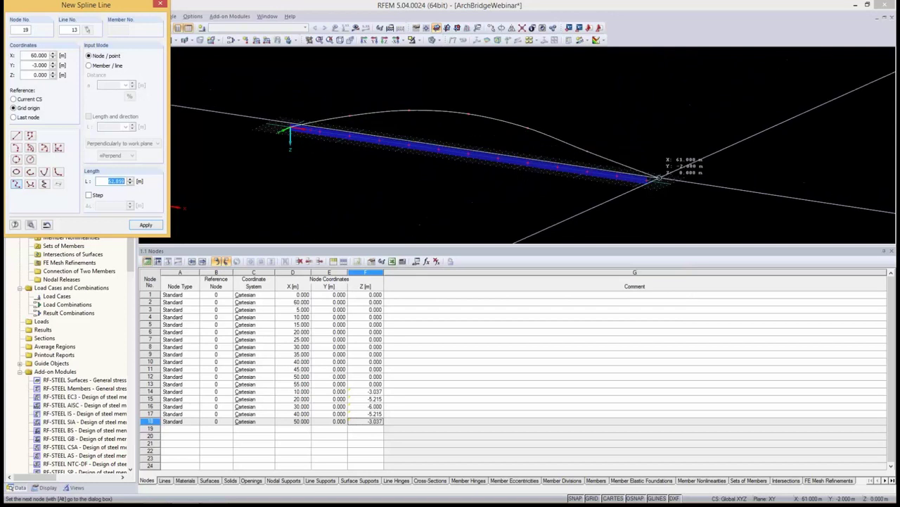
double_click(645, 180)
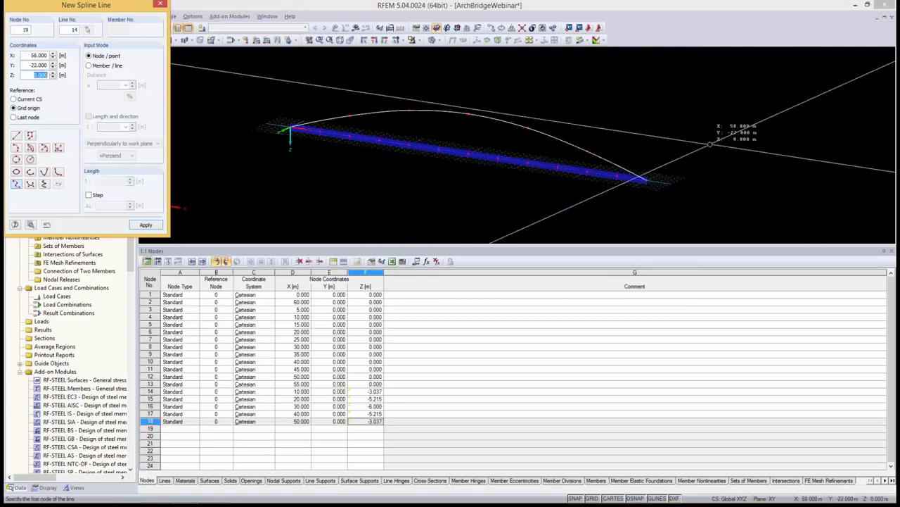
key(Escape)
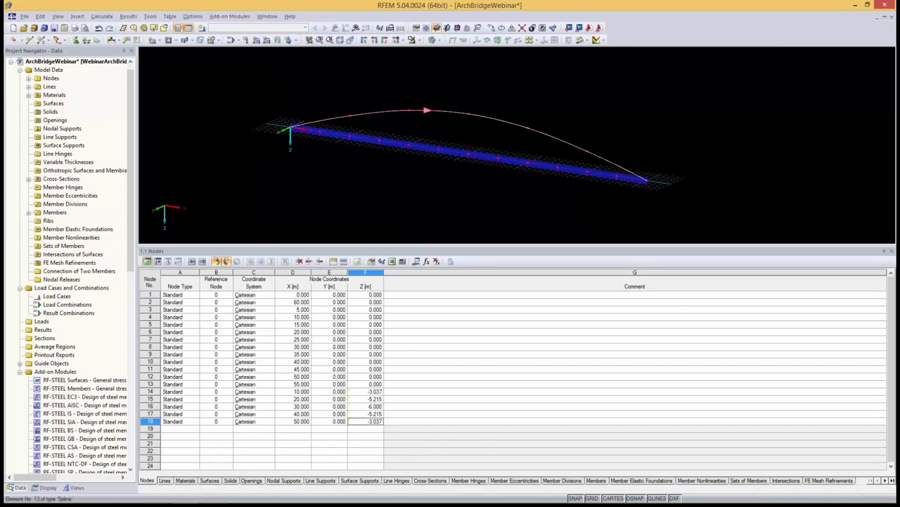
Make spline line 13 a member with section TO 1000/300/25/25/25/25 in Steel S 450.
double_click(426, 111)
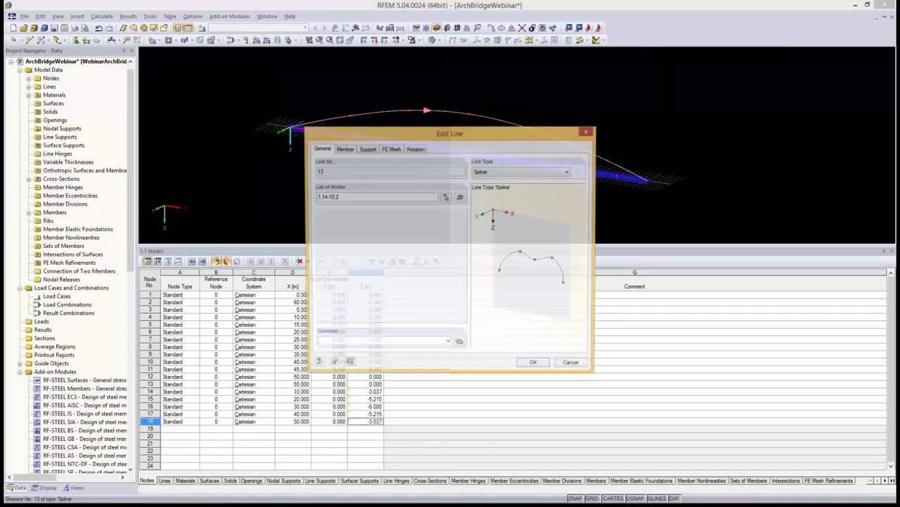
key(ctrl+Tab)
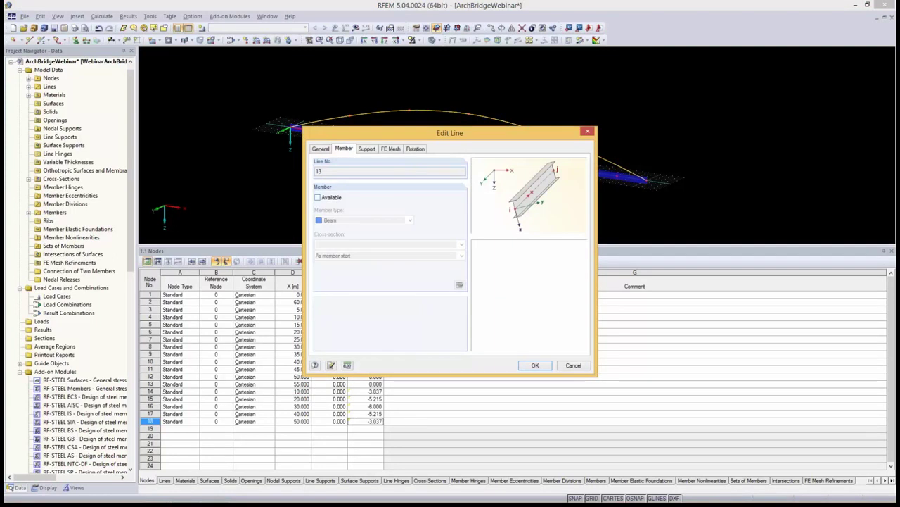
key(space)
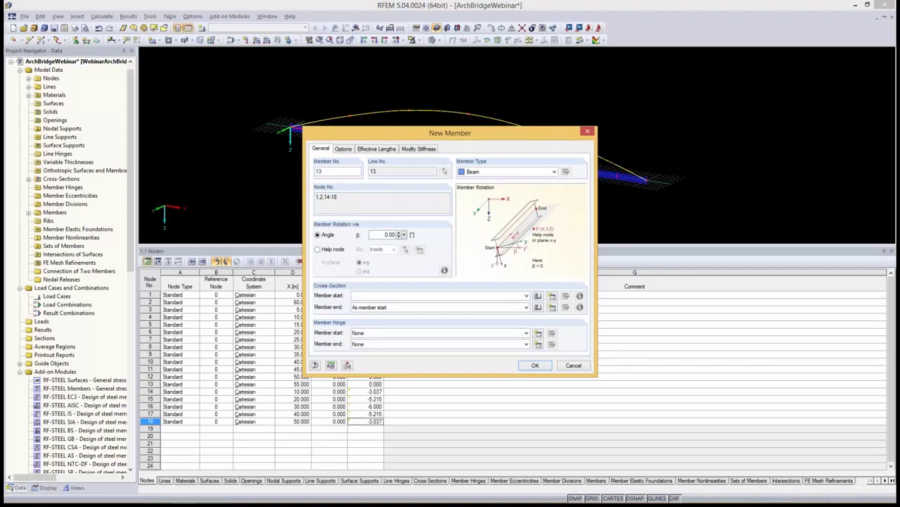
click(526, 296)
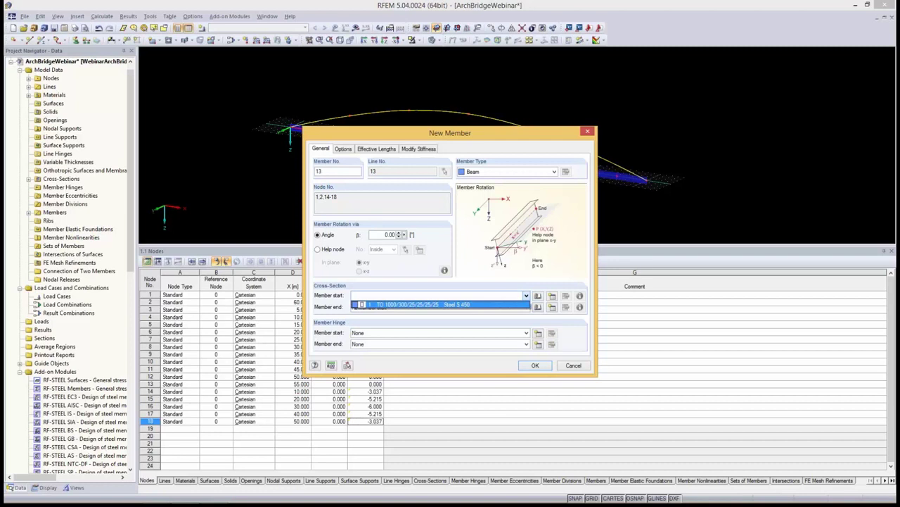
click(408, 304)
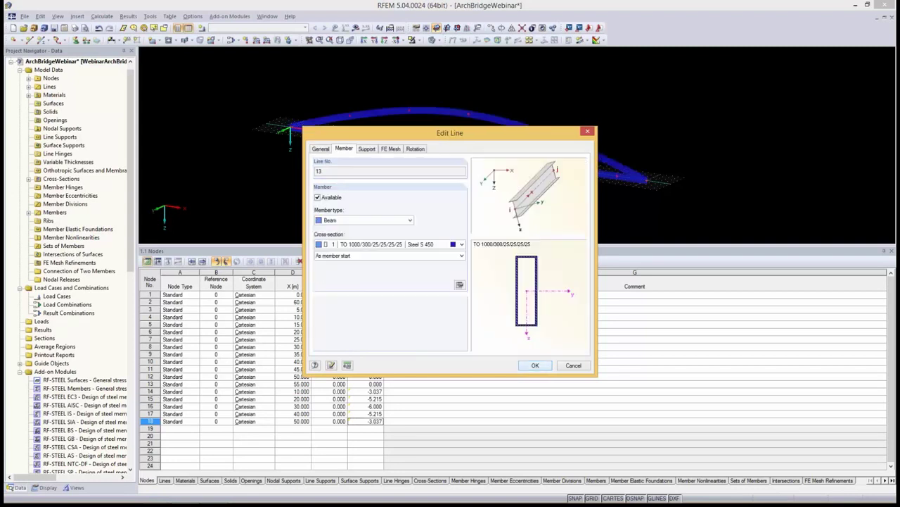
click(534, 365)
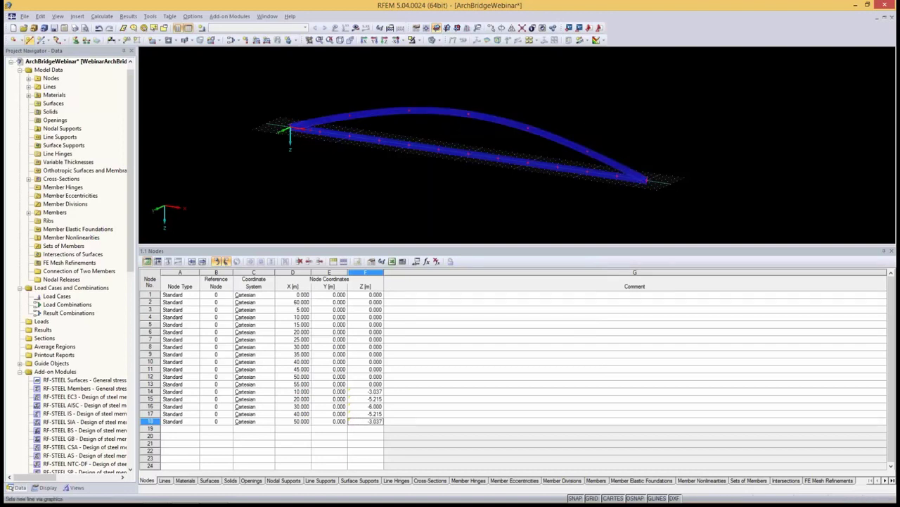
Set a new single member's type to Tension and begin a new cross-section for it.
click(43, 40)
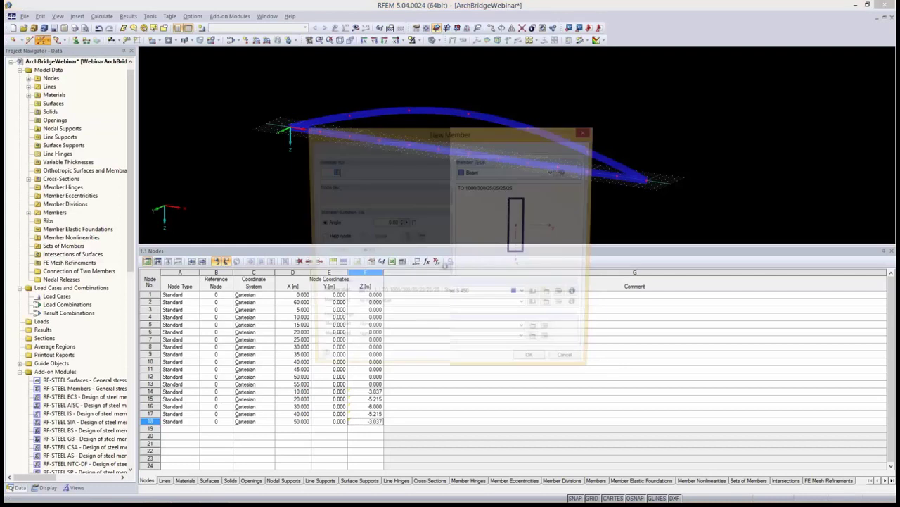
click(554, 171)
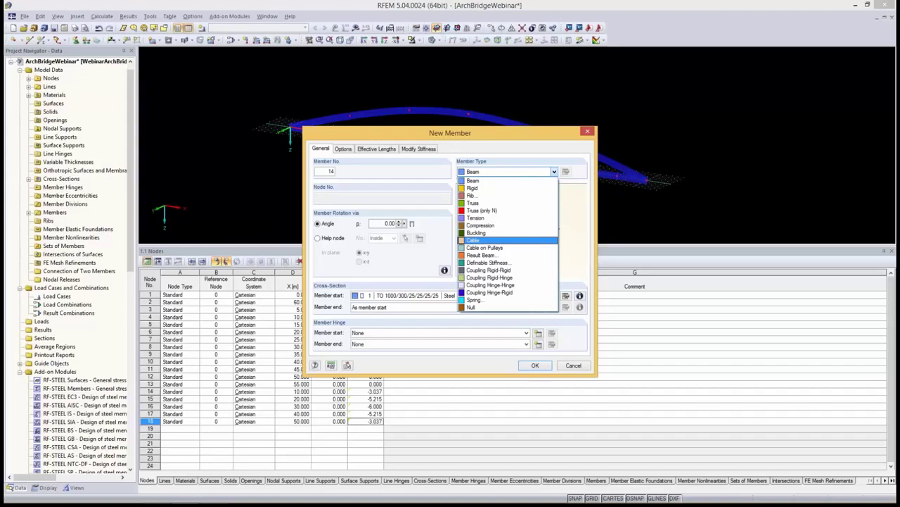
key(Up)
key(Up)
key(Up)
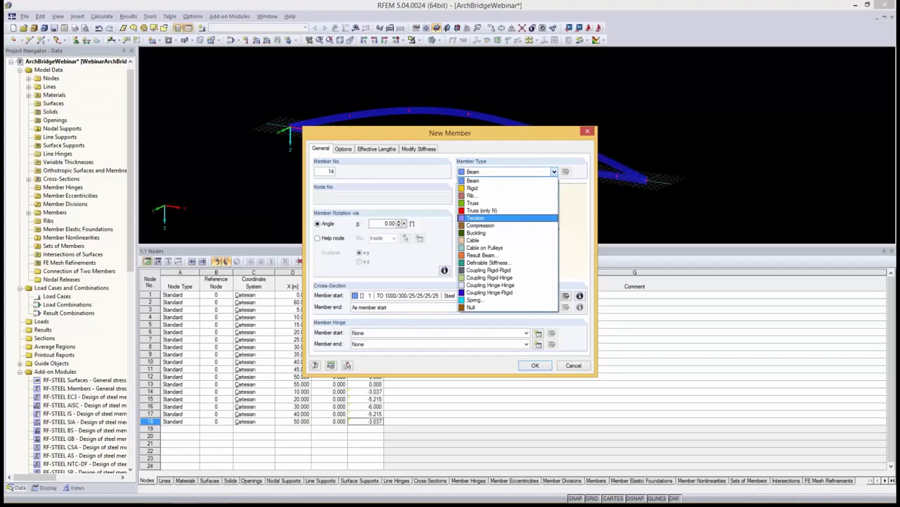
click(486, 218)
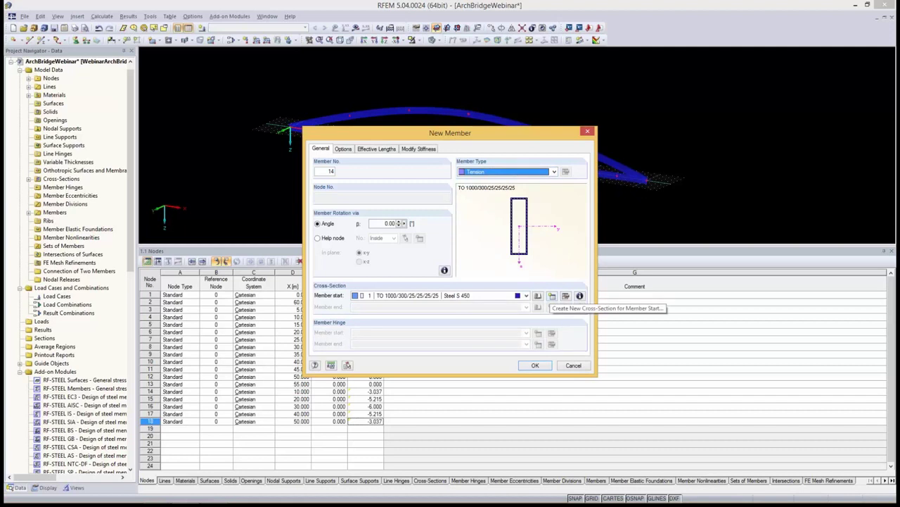
click(551, 296)
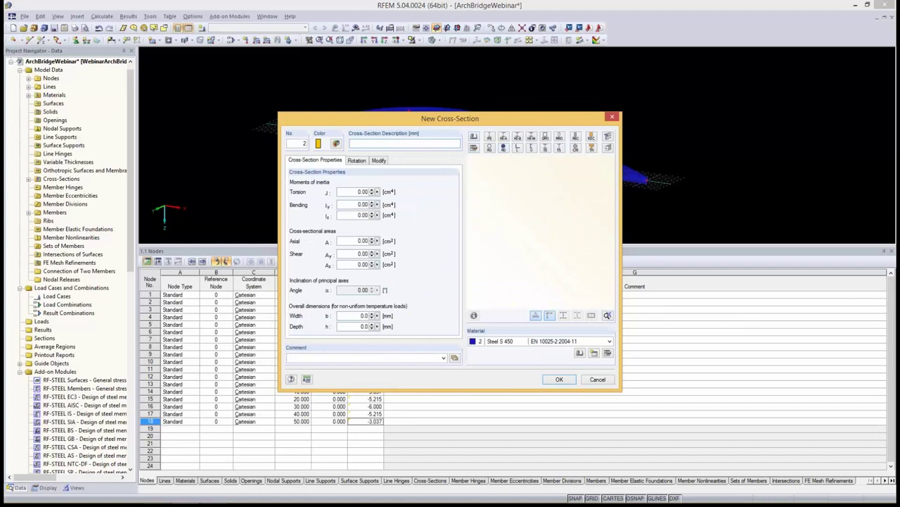
Pick the Cable PV 560 section from the Pfeifer rolled solid sections library.
click(473, 136)
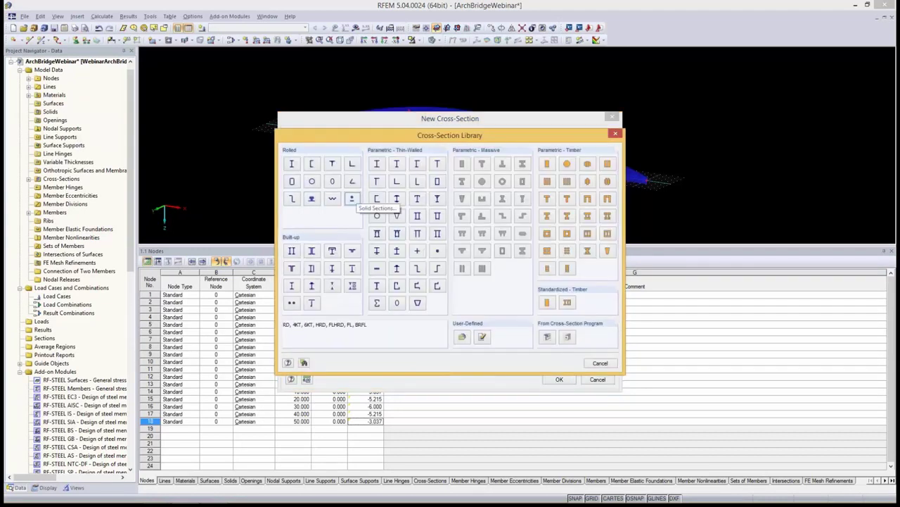
click(352, 198)
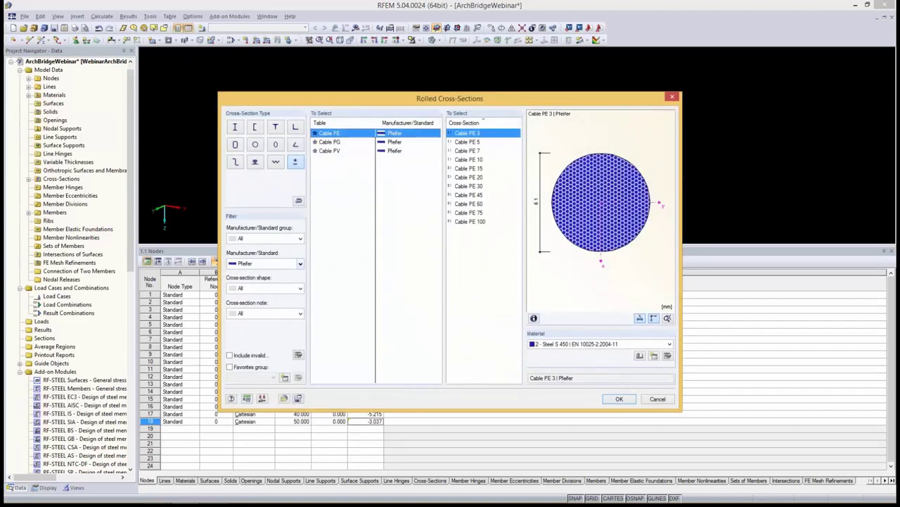
click(299, 263)
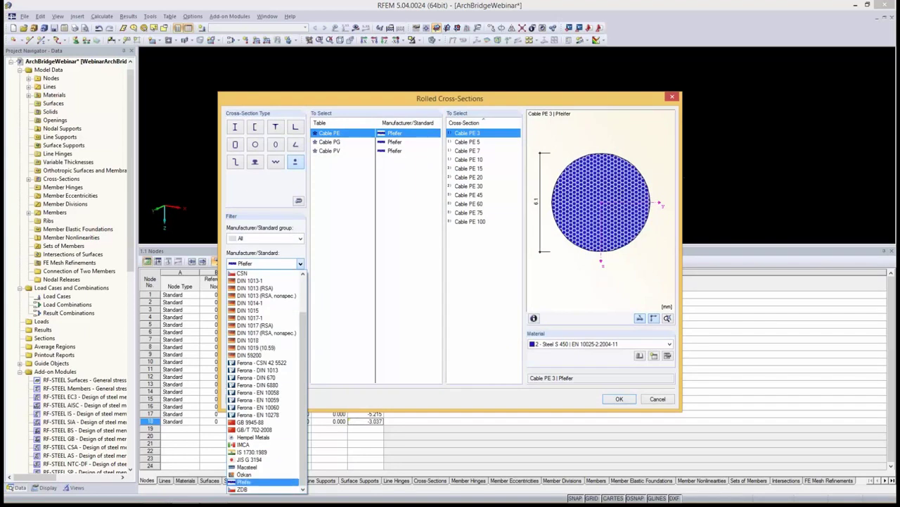
click(261, 481)
click(329, 151)
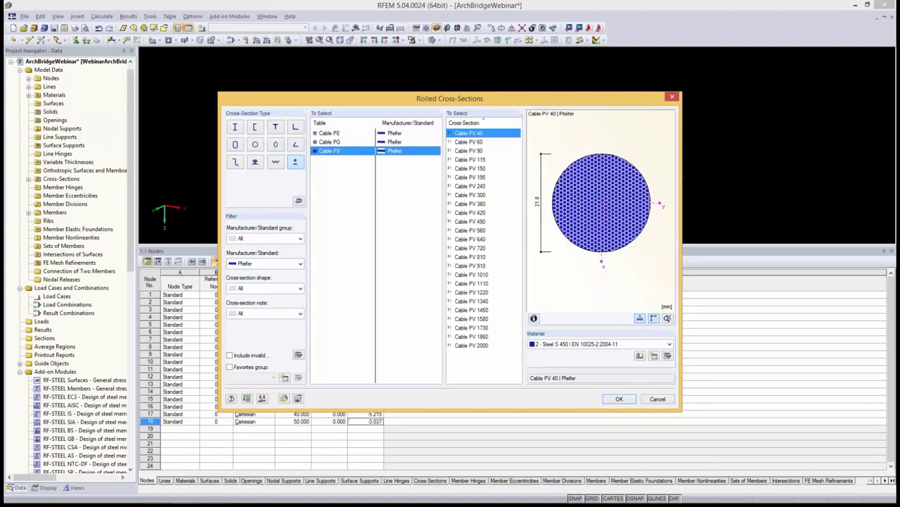
click(470, 230)
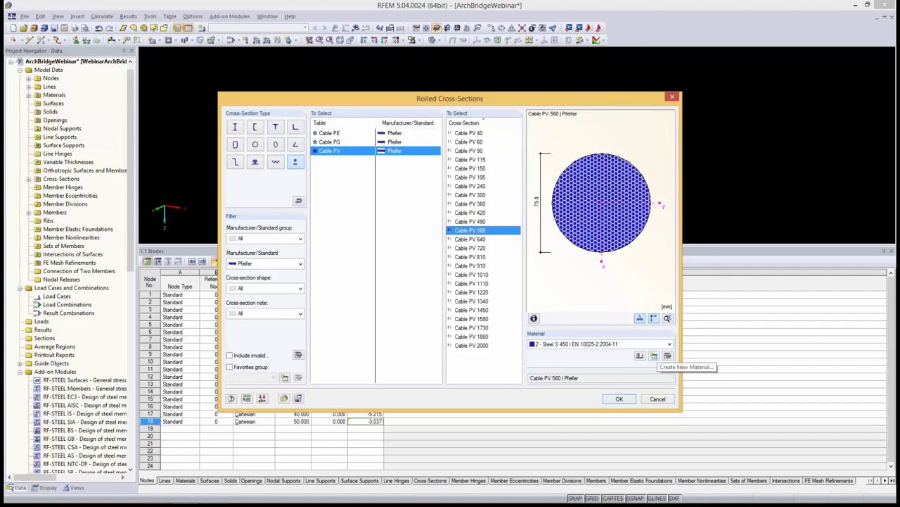
Create material Cable PV (Pfeifer) from the cable library and confirm the Cable PV 560 section.
click(654, 355)
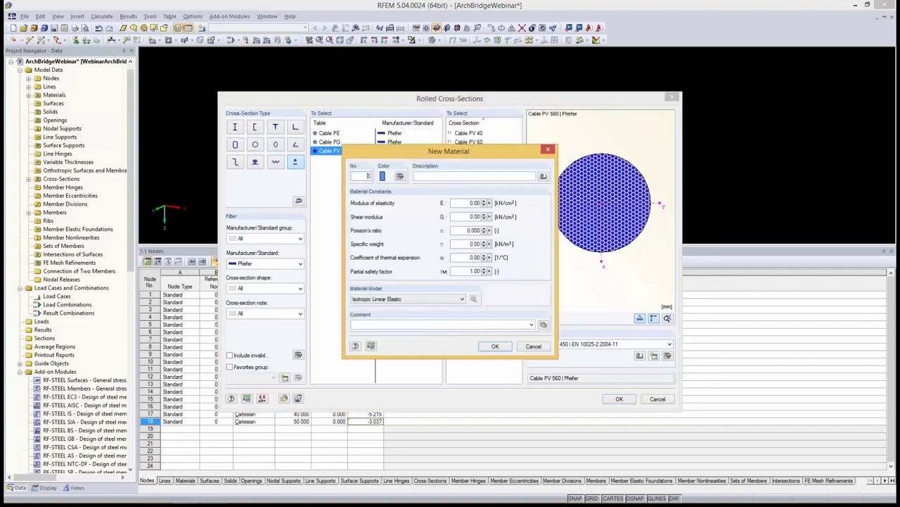
click(543, 176)
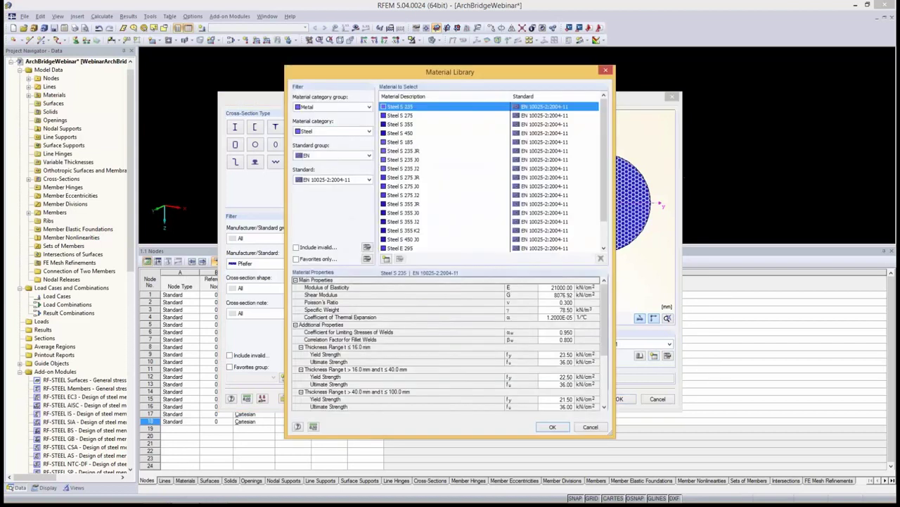
click(369, 132)
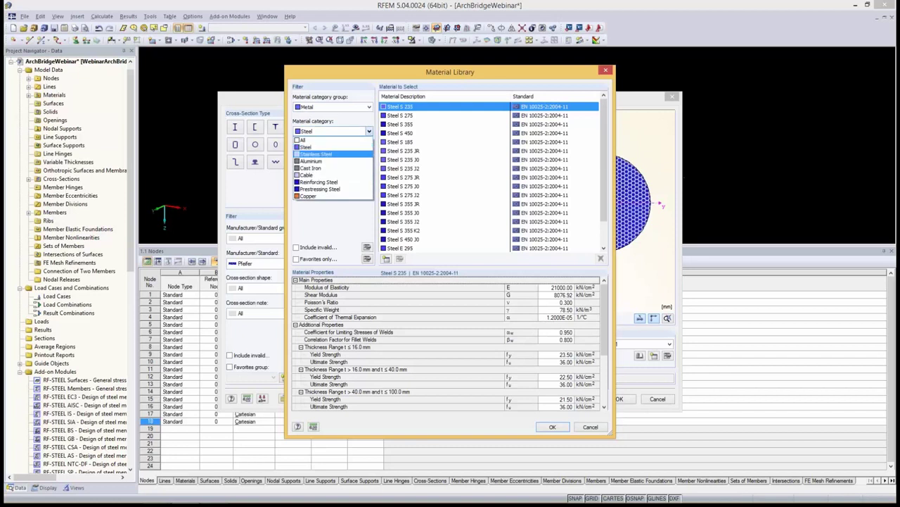
click(313, 174)
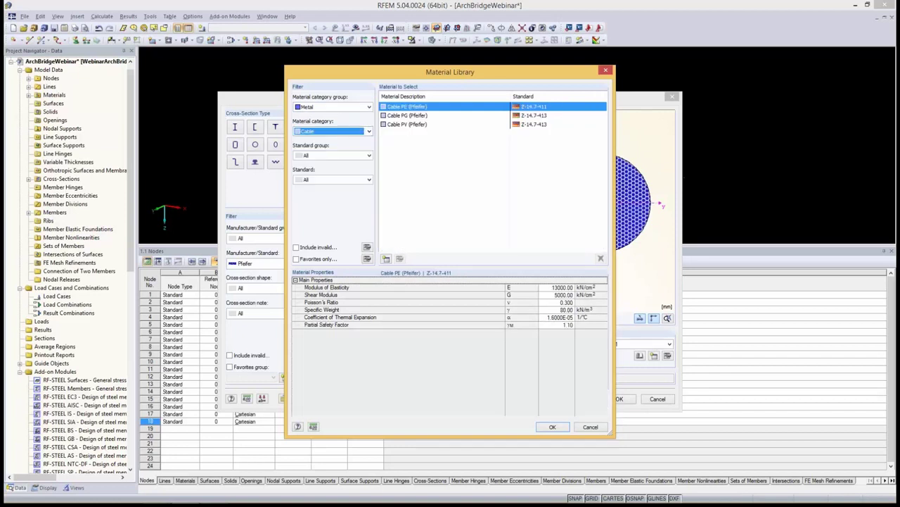
click(407, 124)
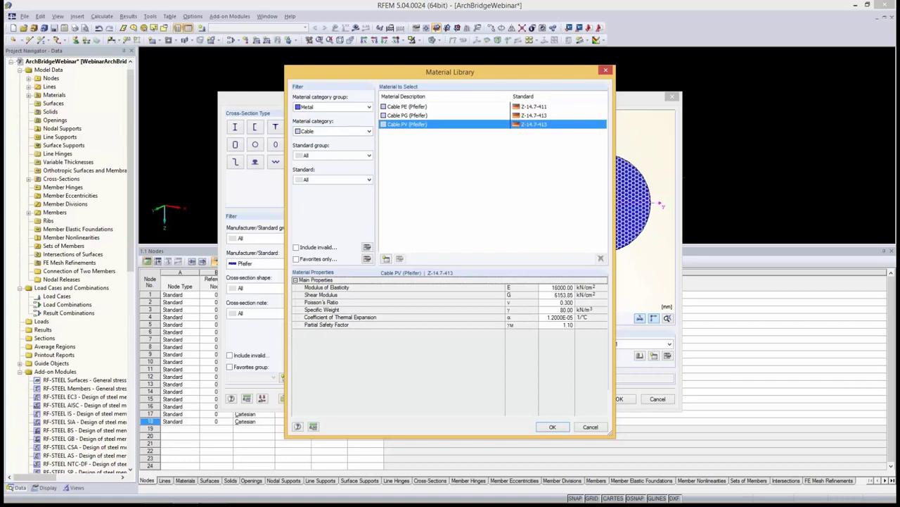
click(552, 427)
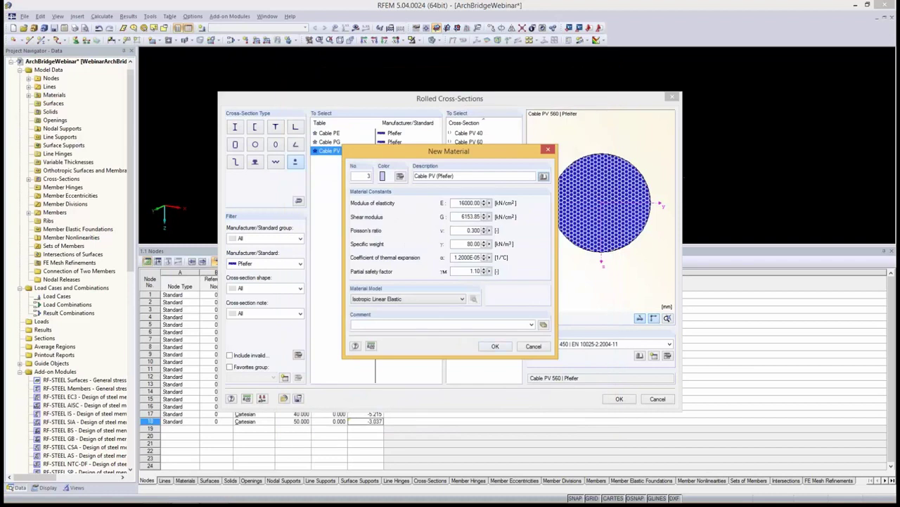
click(496, 345)
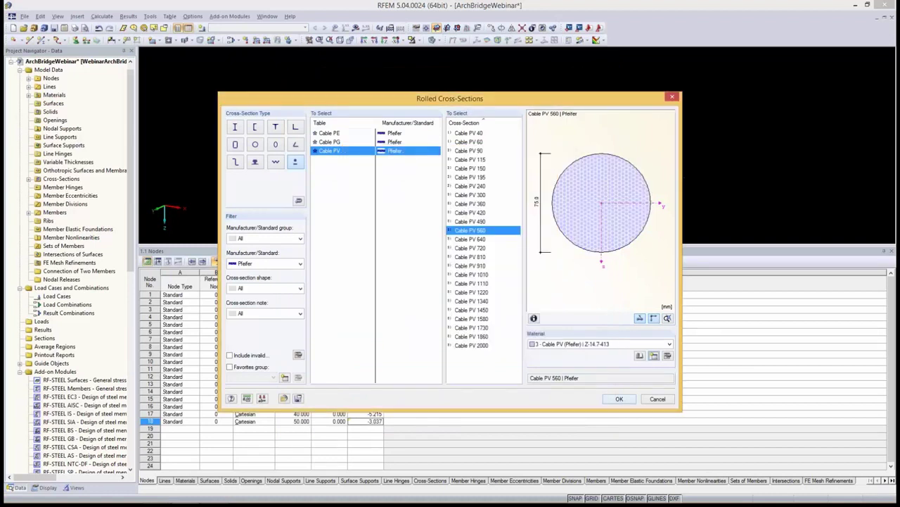
click(619, 399)
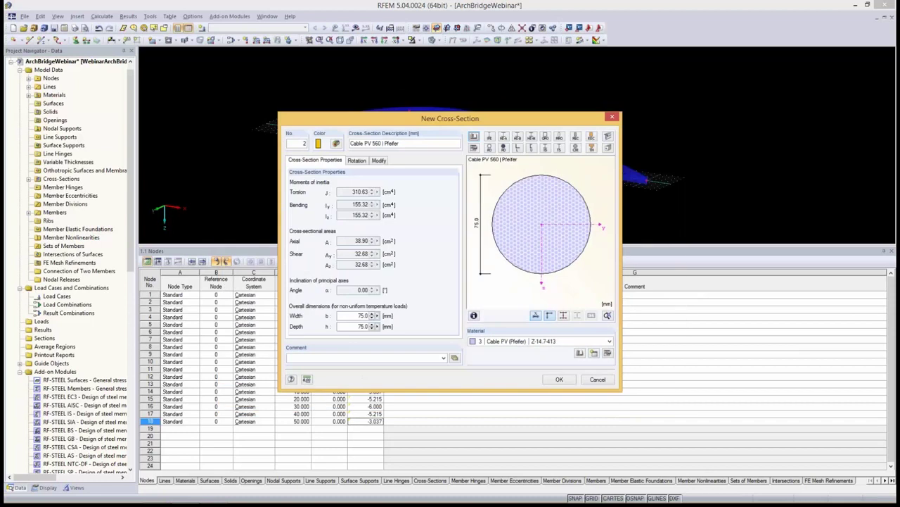
click(559, 379)
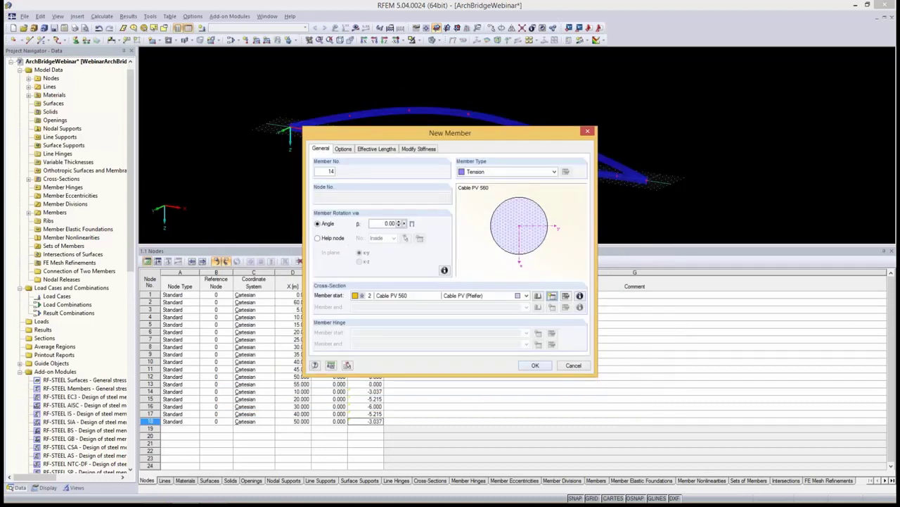
Draw five cable hangers between arch and deck nodes at X 10, 20, 30, 40 and 50 m.
click(535, 365)
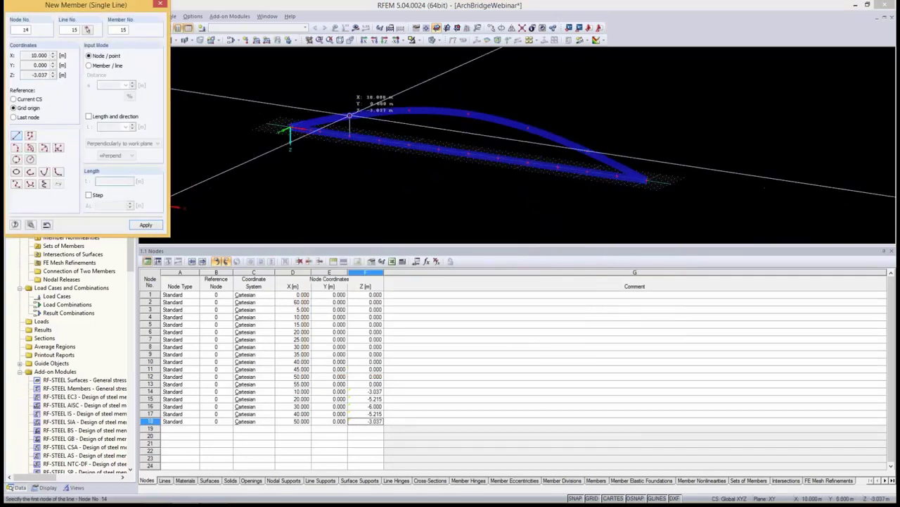
ctrl+middle_drag(350, 114, 408, 144)
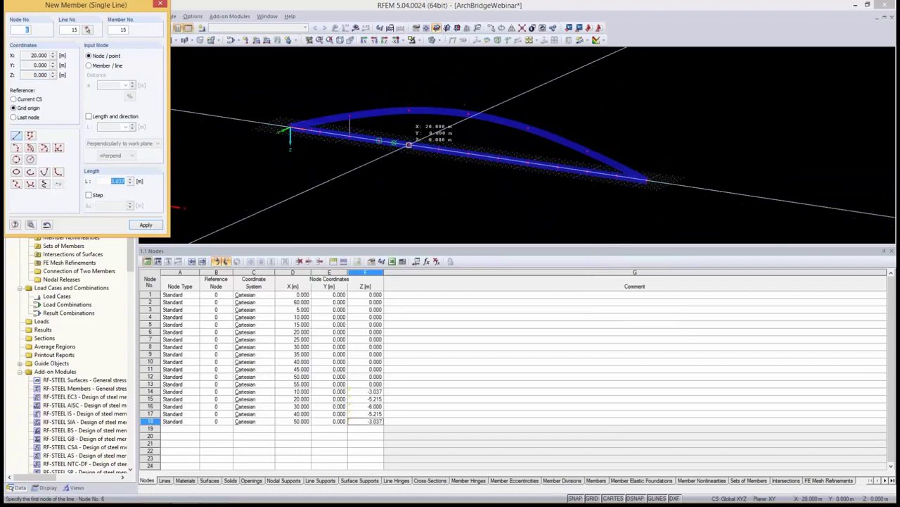
click(409, 144)
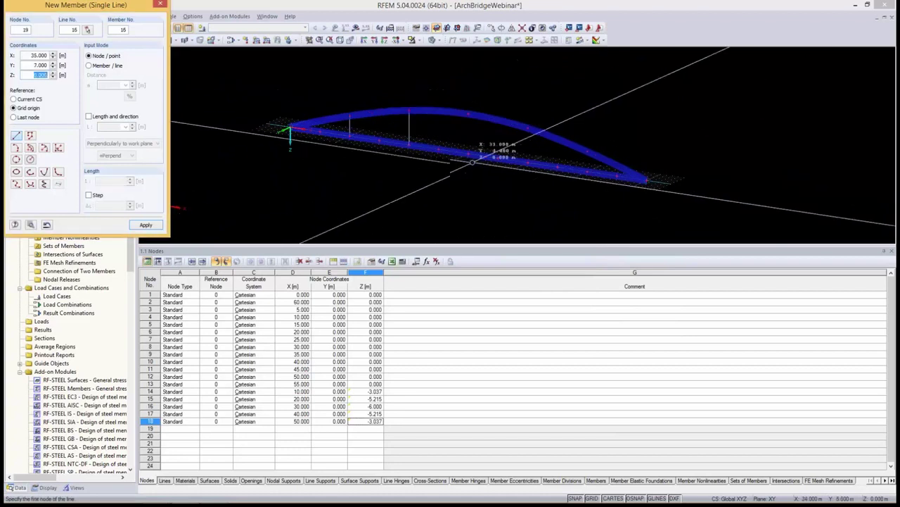
click(468, 113)
click(468, 152)
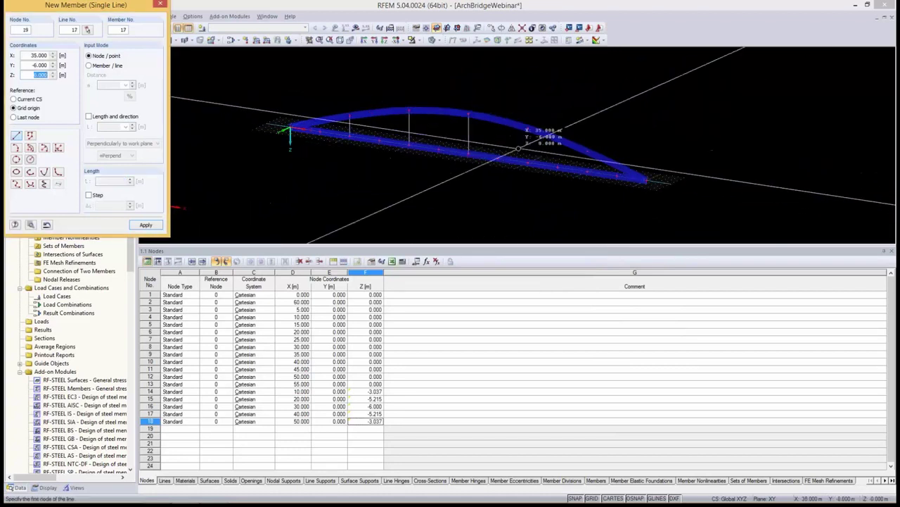
click(527, 129)
click(527, 159)
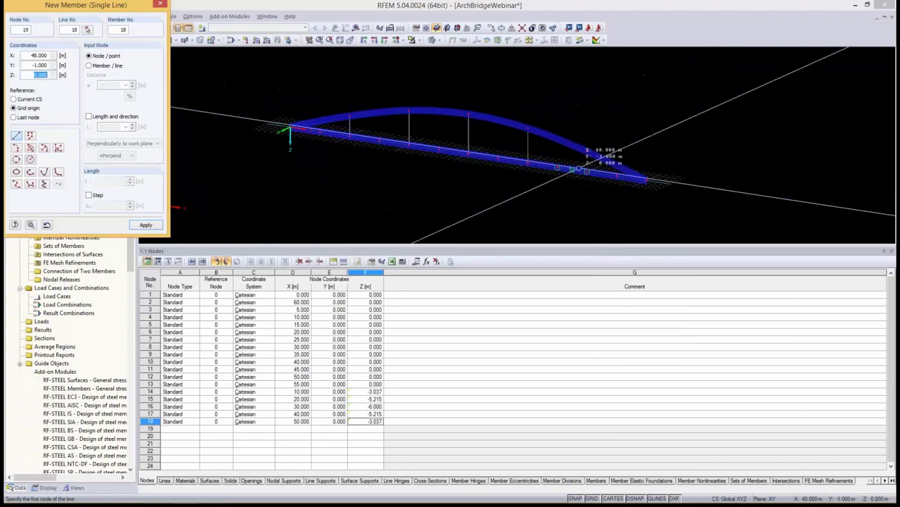
click(587, 170)
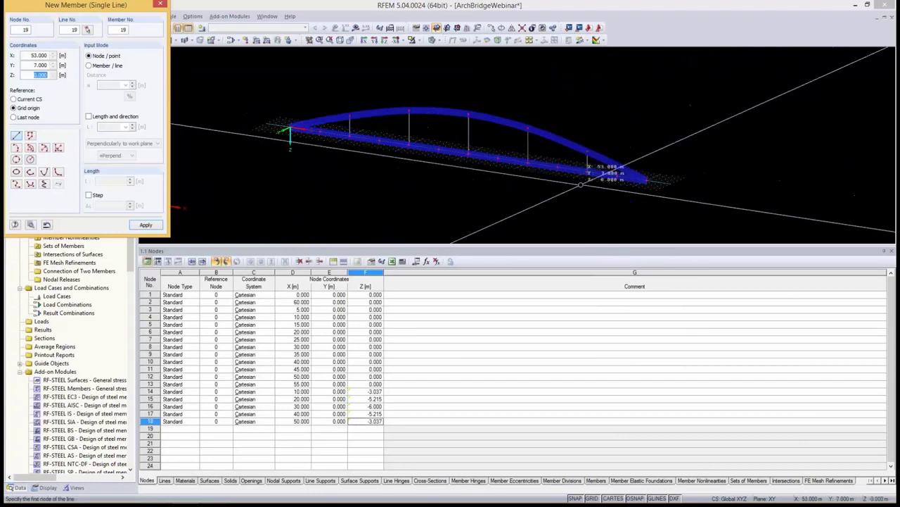
key(Escape)
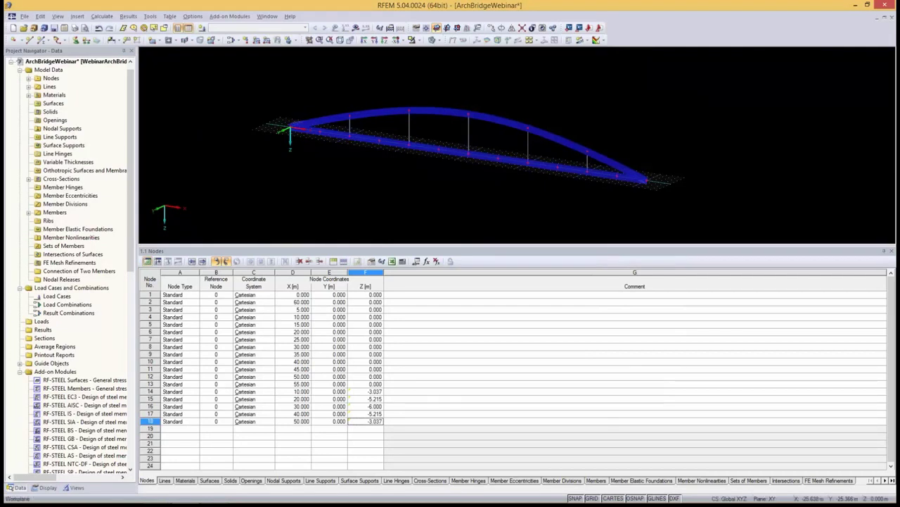
Copy the arch, deck and hangers once with a Y displacement of 8.000 m.
drag(223, 66, 764, 194)
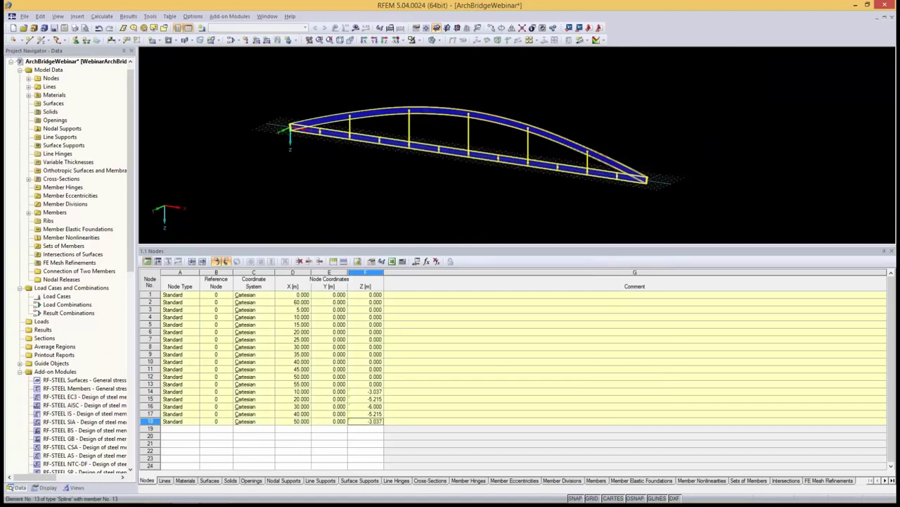
click(496, 39)
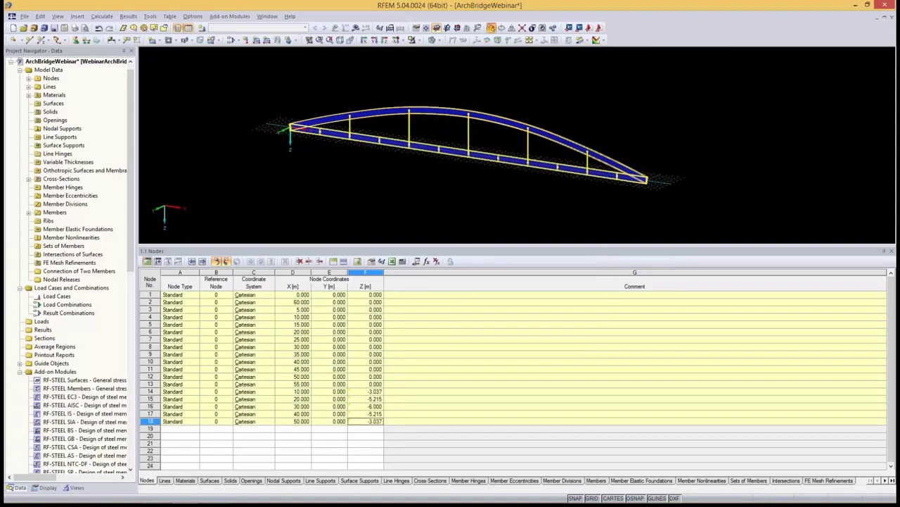
text(1)
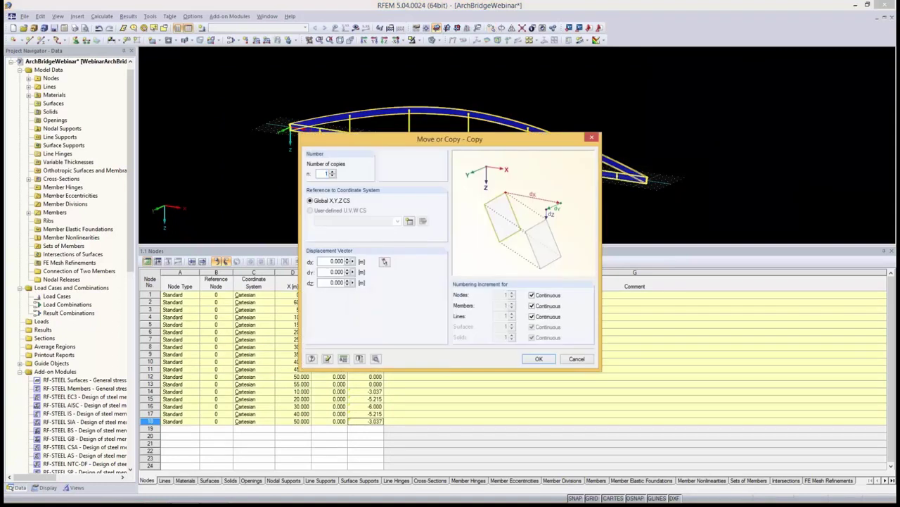
double_click(336, 272)
text(8)
key(Tab)
drag(450, 138, 470, 197)
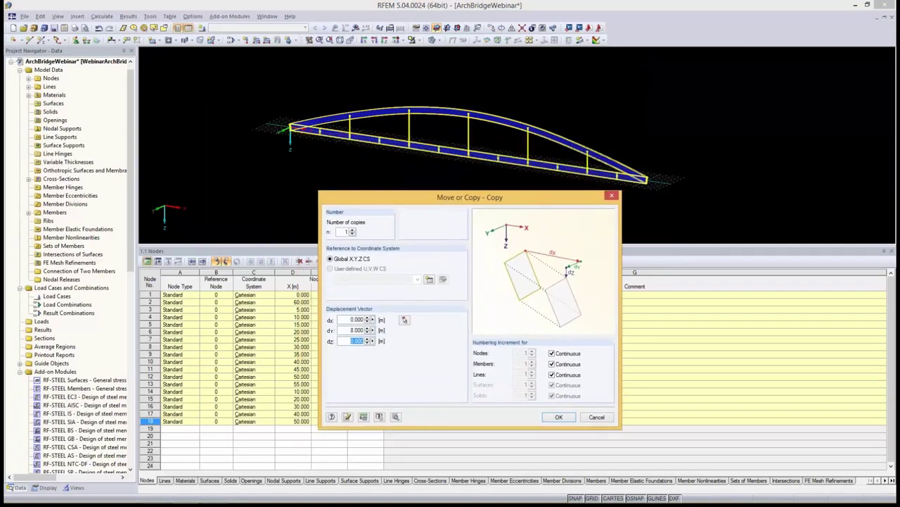
click(558, 416)
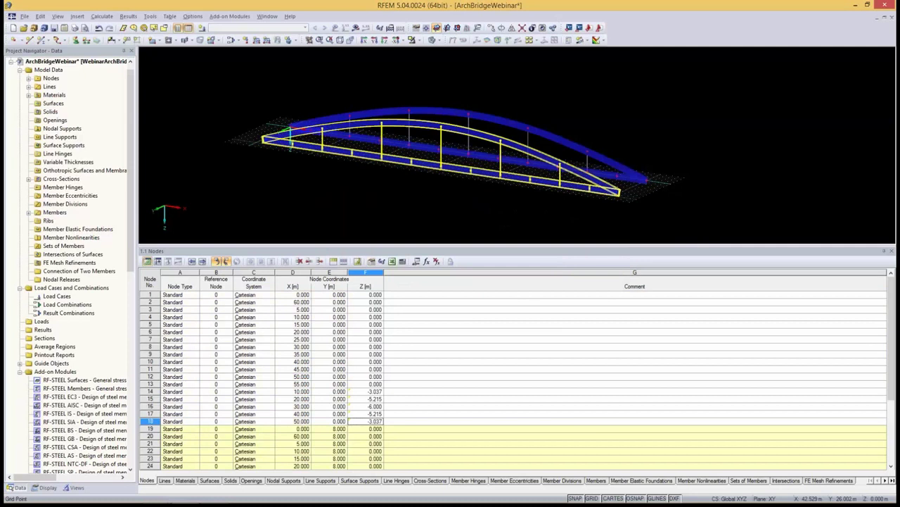
key(Escape)
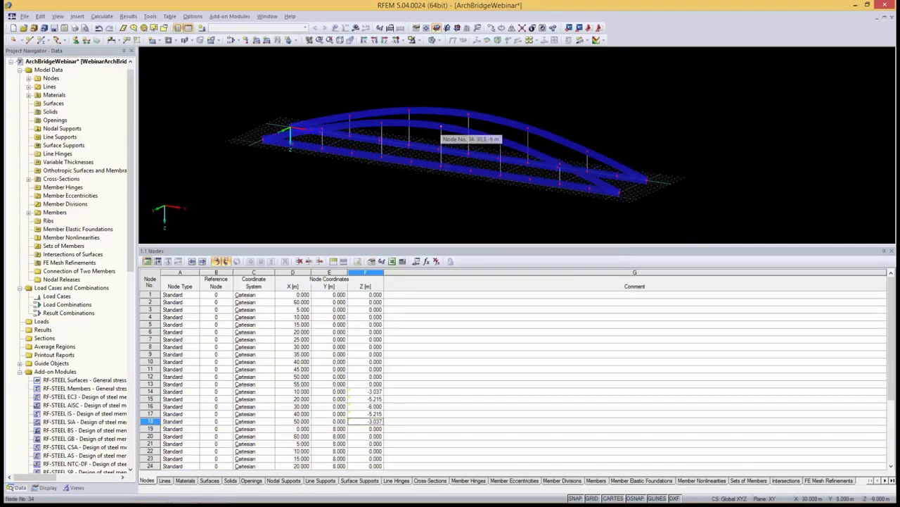
Change node 34's Z coordinate from 6.000 to -6.000 m.
double_click(440, 128)
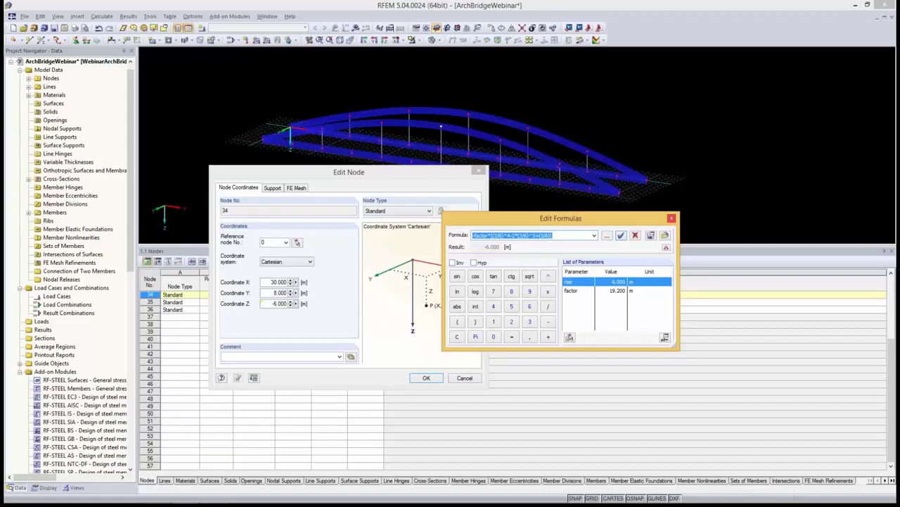
key(Return)
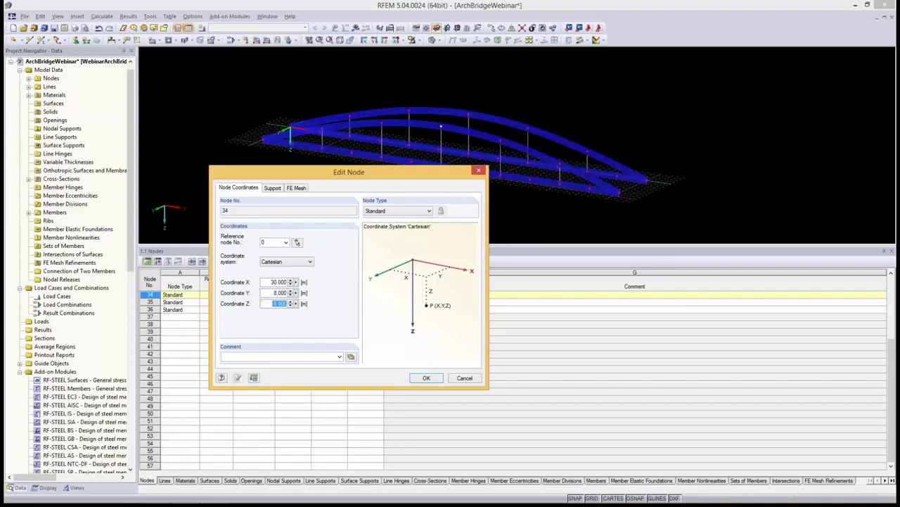
key(Home)
text(-)
key(Return)
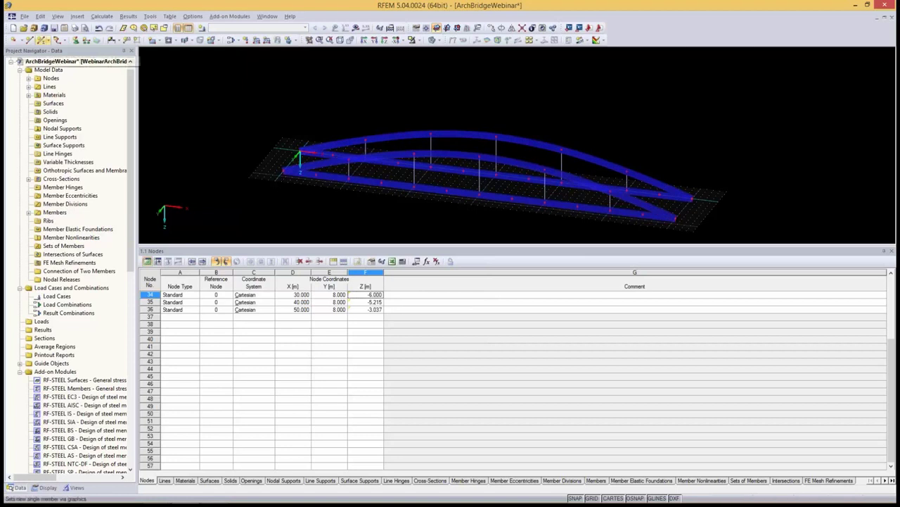
Start a new single member with member type Beam.
click(76, 40)
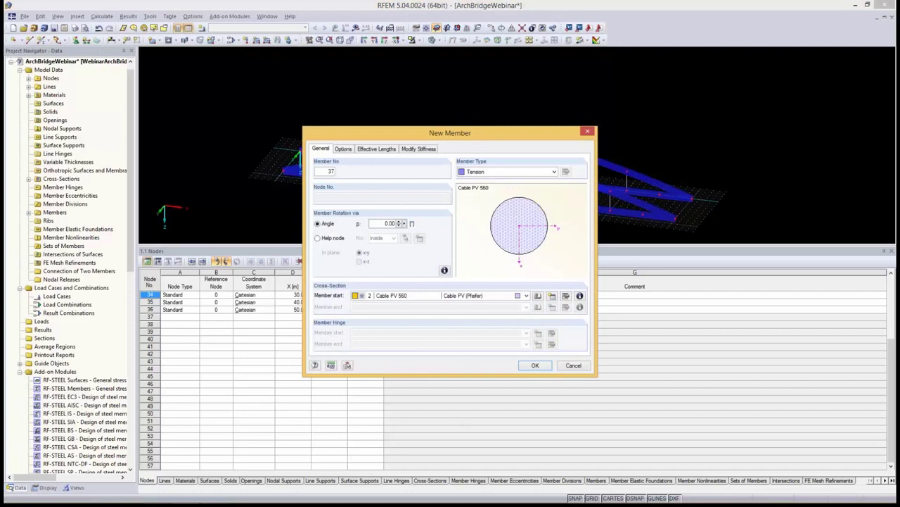
click(554, 171)
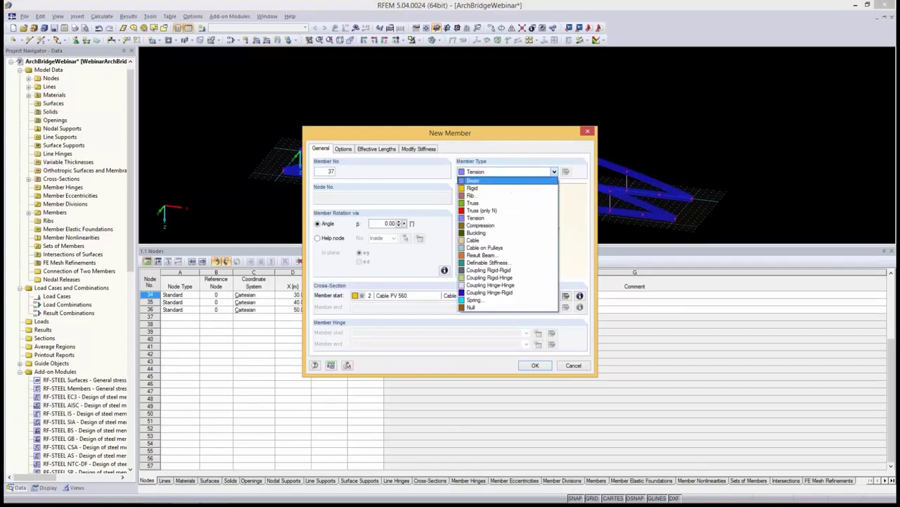
key(Return)
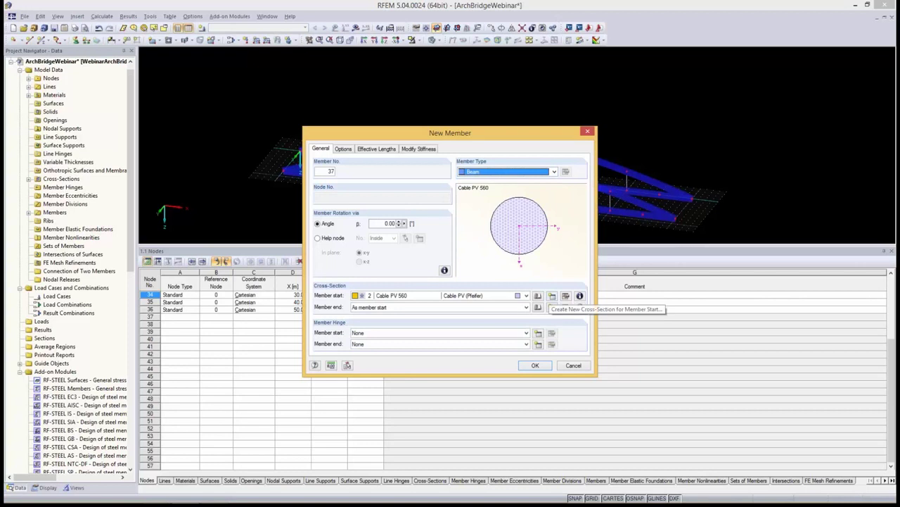
Define new cross-section TO 800/300/30/30/30/30 in Steel S 450 for the beam.
click(552, 295)
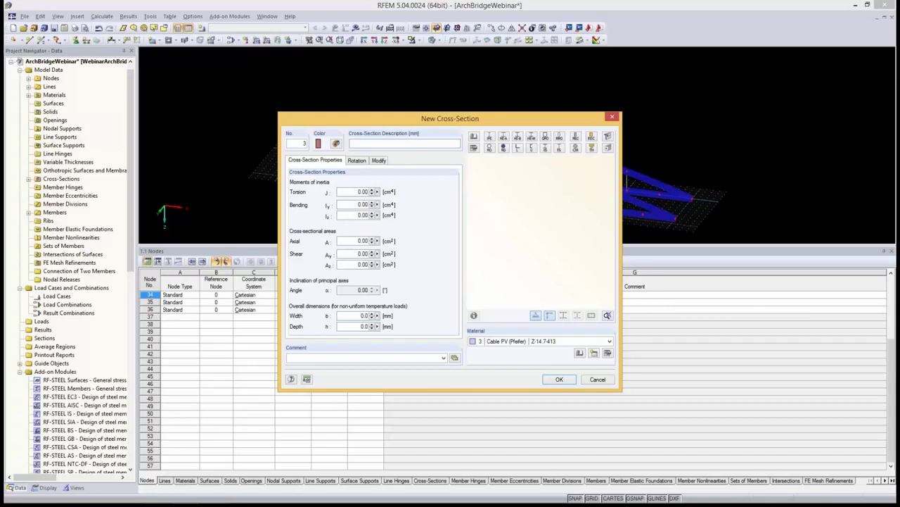
text(TO)
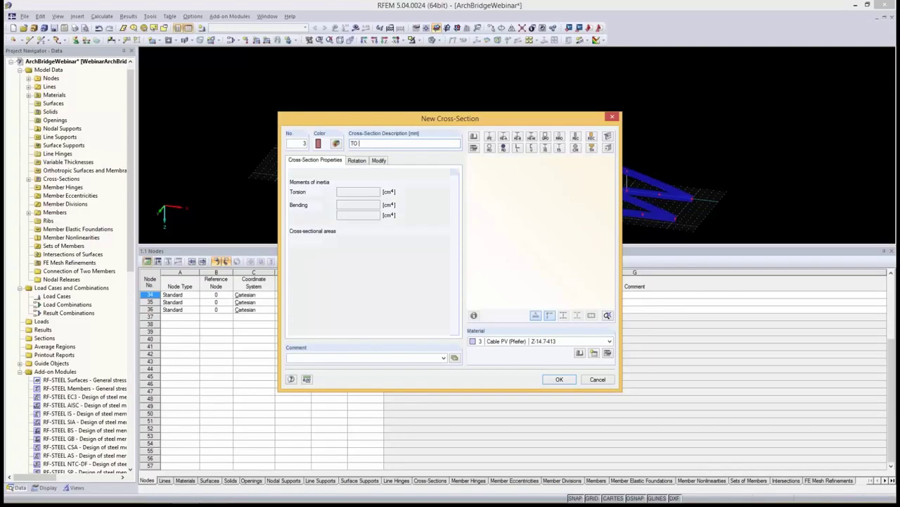
text( 800)
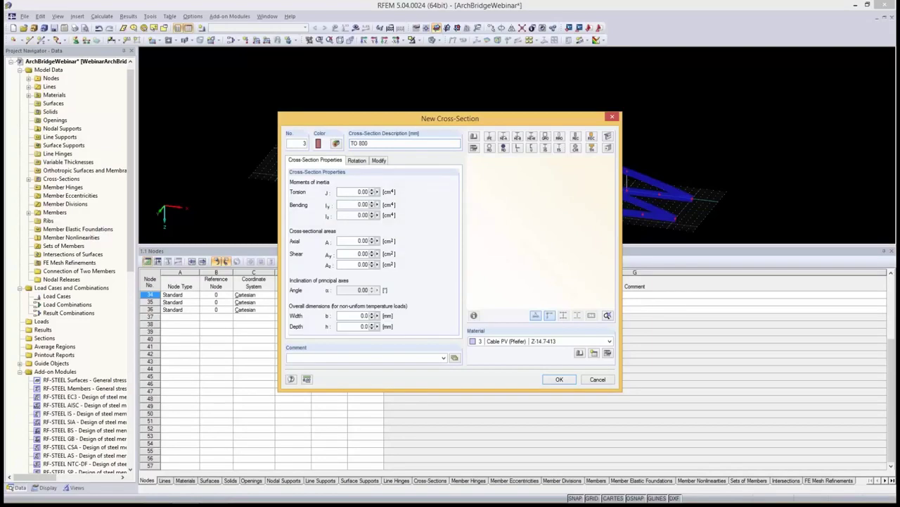
text(/300)
text(/30/30/)
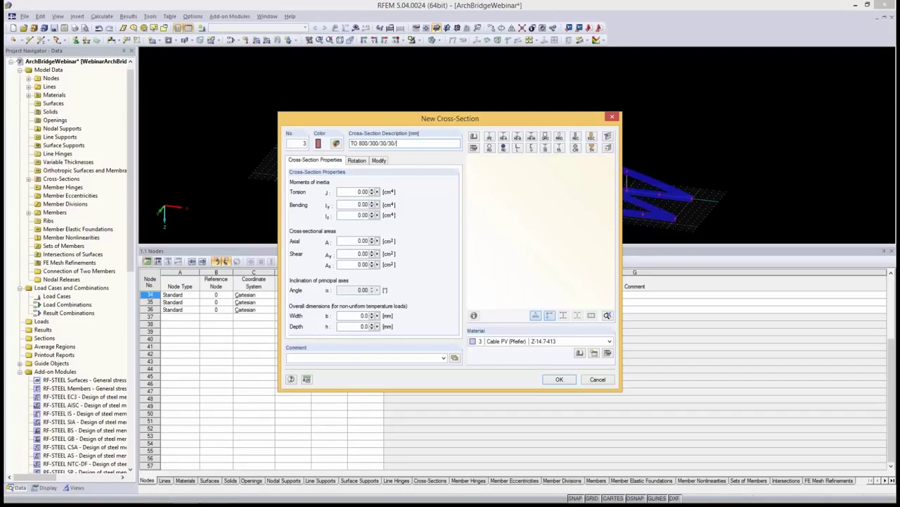
text(30)
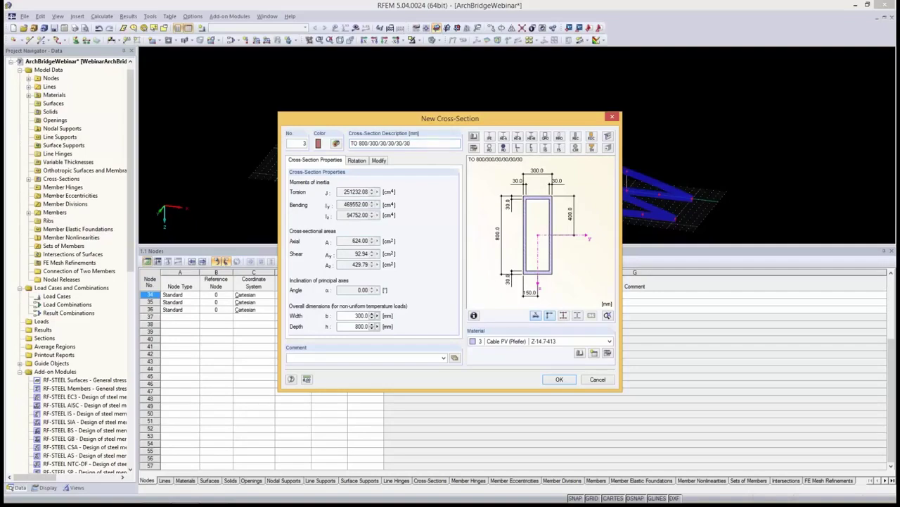
click(610, 340)
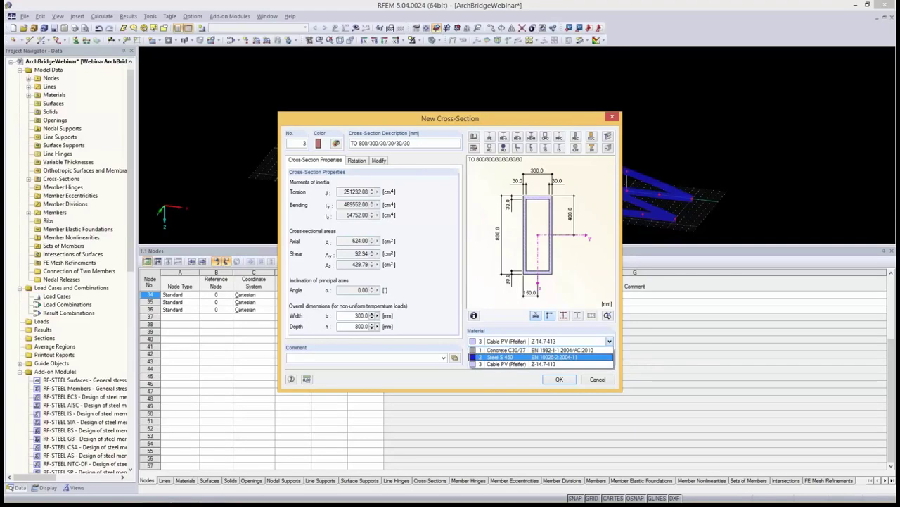
click(507, 357)
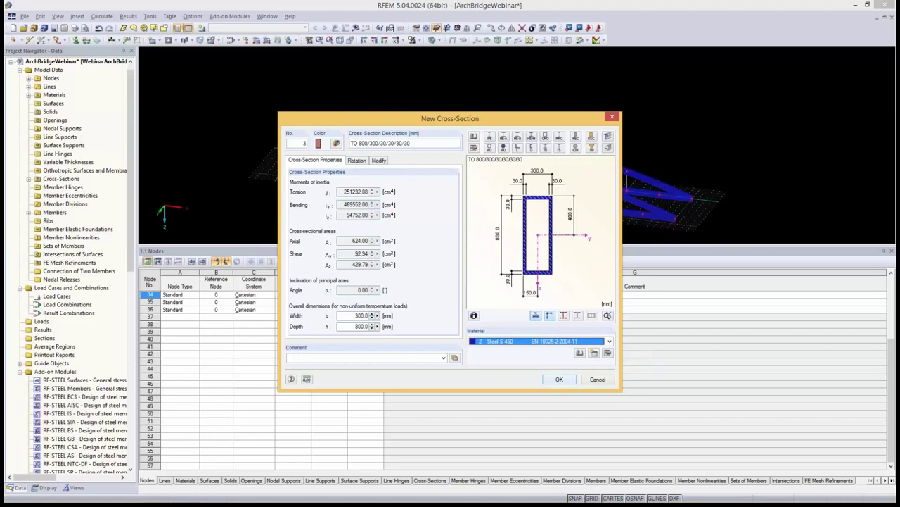
click(560, 379)
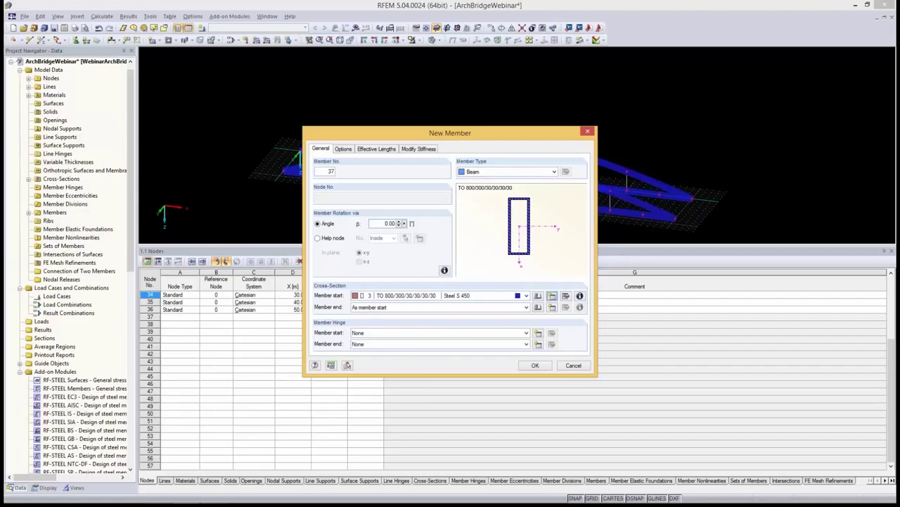
Accept the pending member settings, then abandon placing the member at the origin node.
click(539, 365)
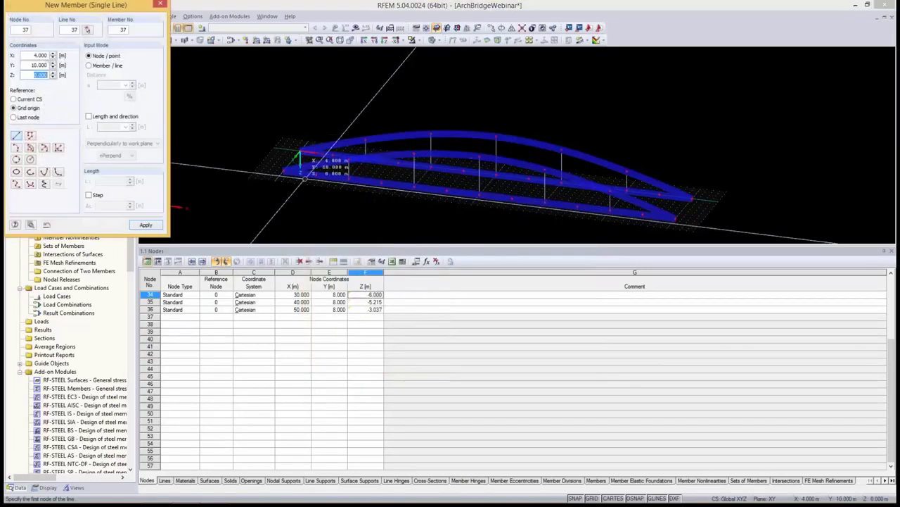
click(300, 151)
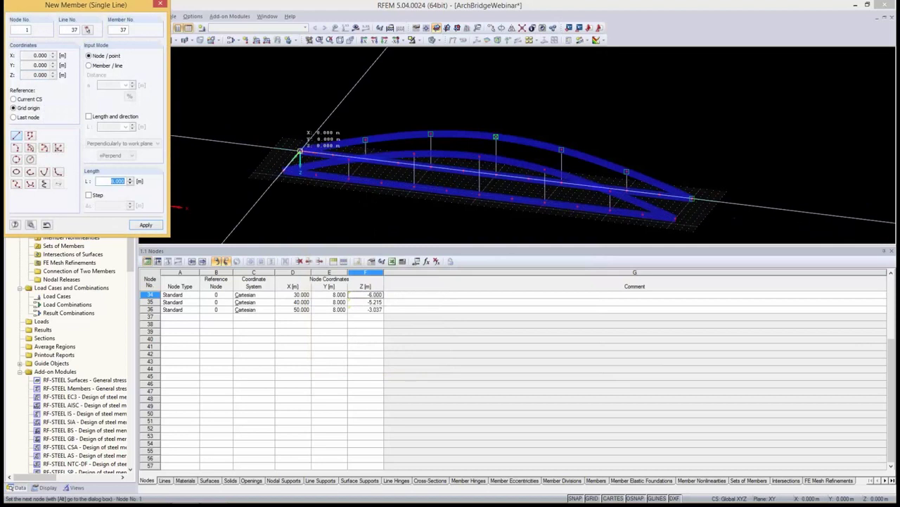
key(Escape)
key(Escape)
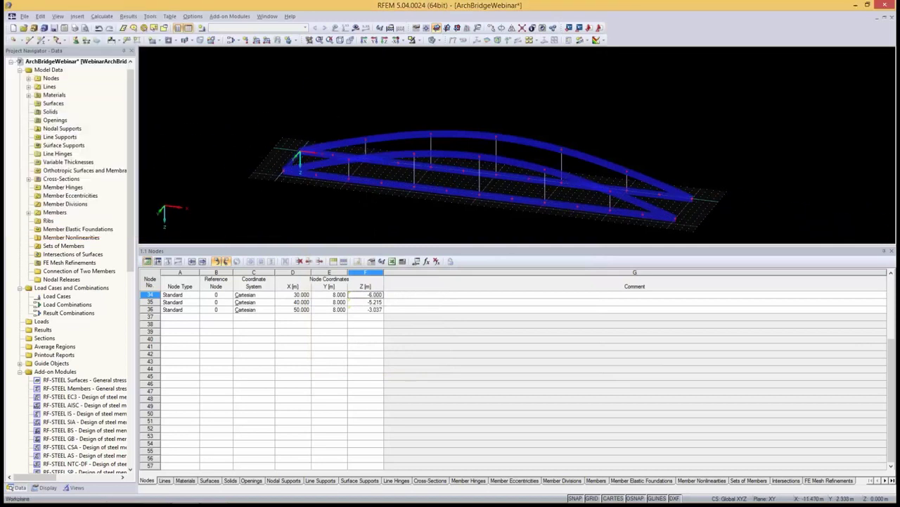
scroll(232, 141, up, 2)
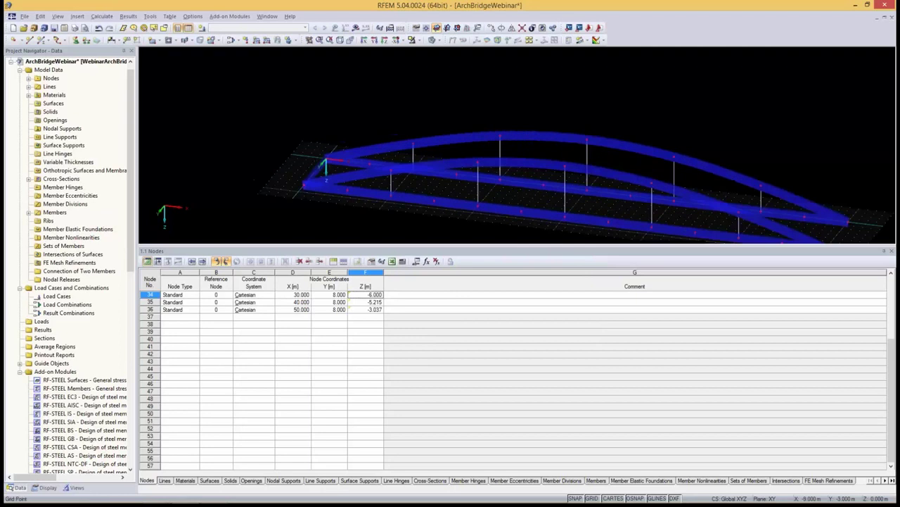
scroll(279, 169, up, 1)
Copy the left-end cross girder along the deck with dx 10, dy 0, dz 0.
click(326, 178)
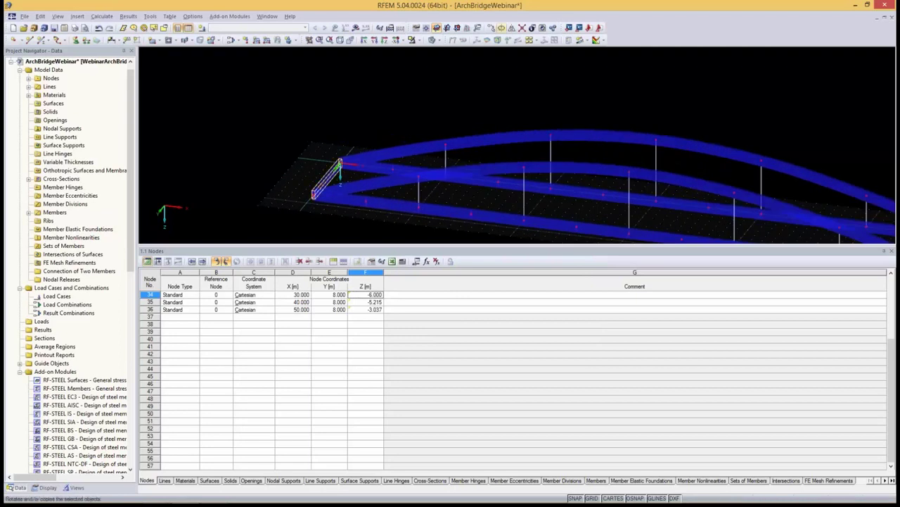
click(203, 40)
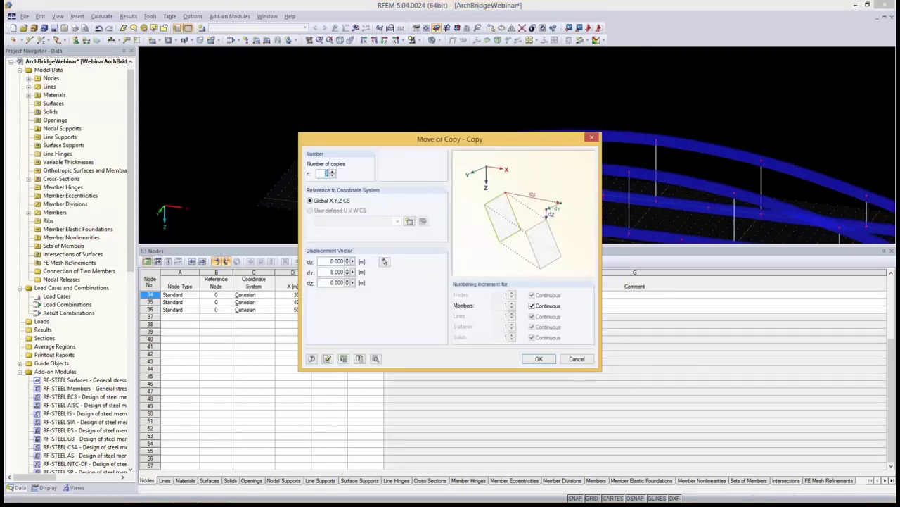
click(336, 261)
text(10)
key(Tab)
text(0)
key(Tab)
click(331, 271)
click(539, 358)
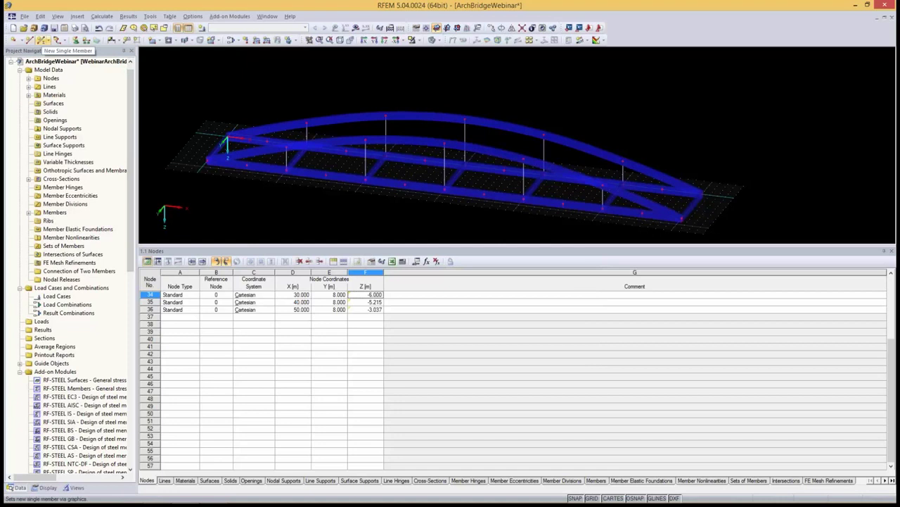
Assign new box section TO 500/200/20/20/20/20 in Steel S 450 to beam member 44.
click(43, 40)
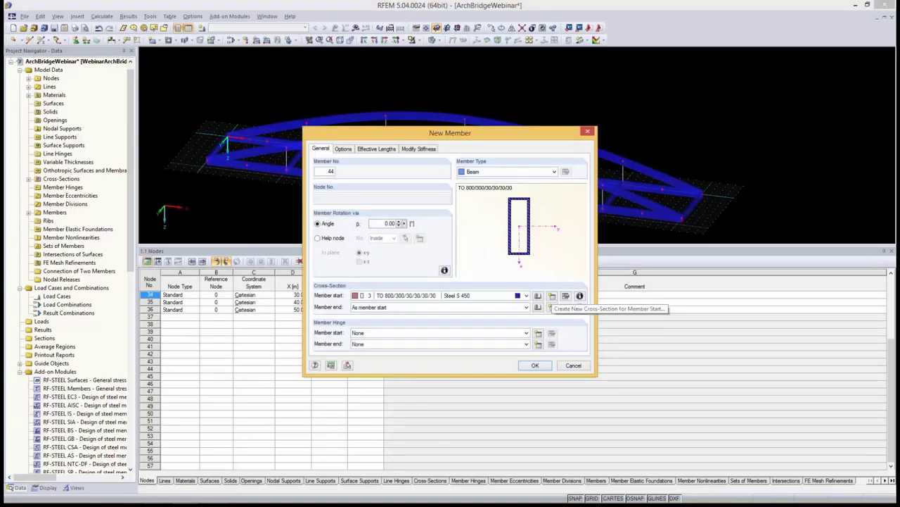
click(552, 296)
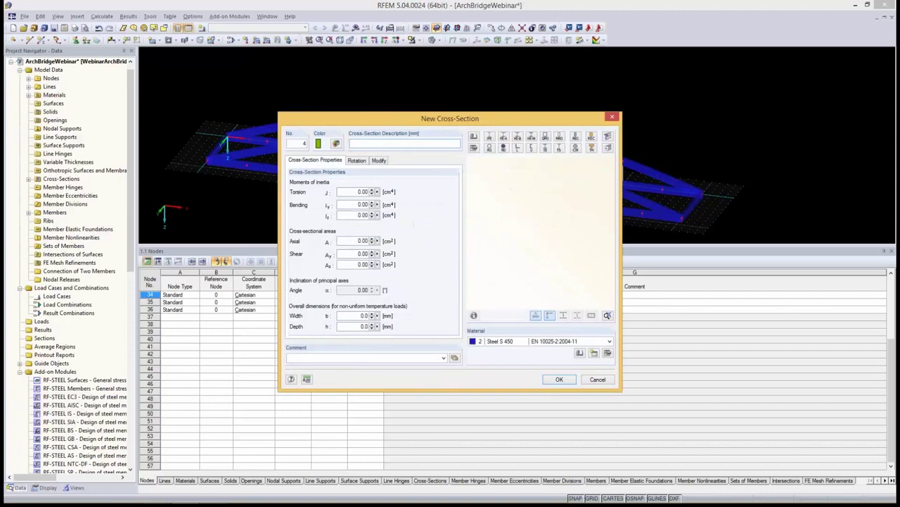
text(TO)
text( 500/)
text(200/20/)
text(20/2)
text(0/20)
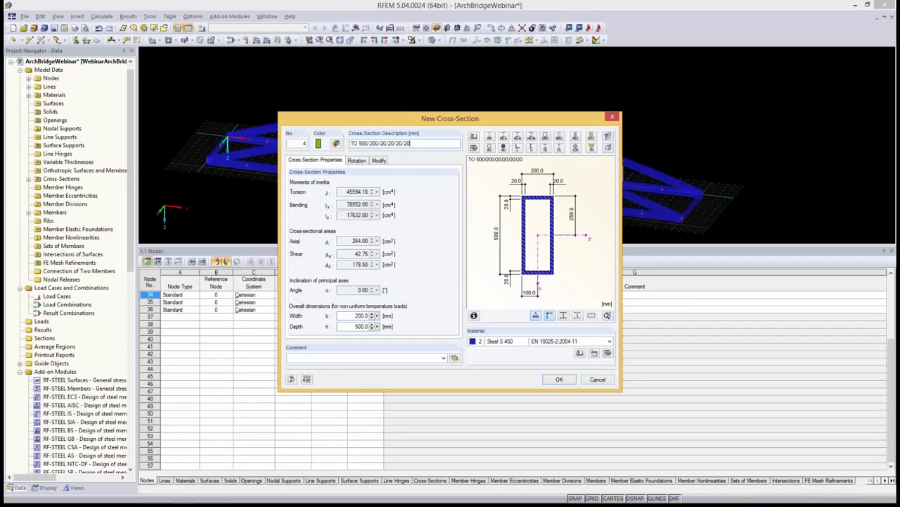
key(Return)
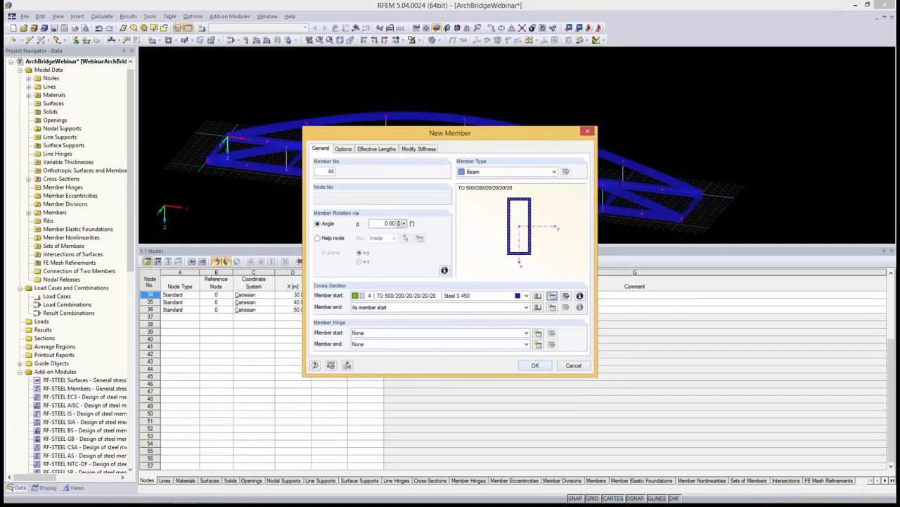
click(535, 366)
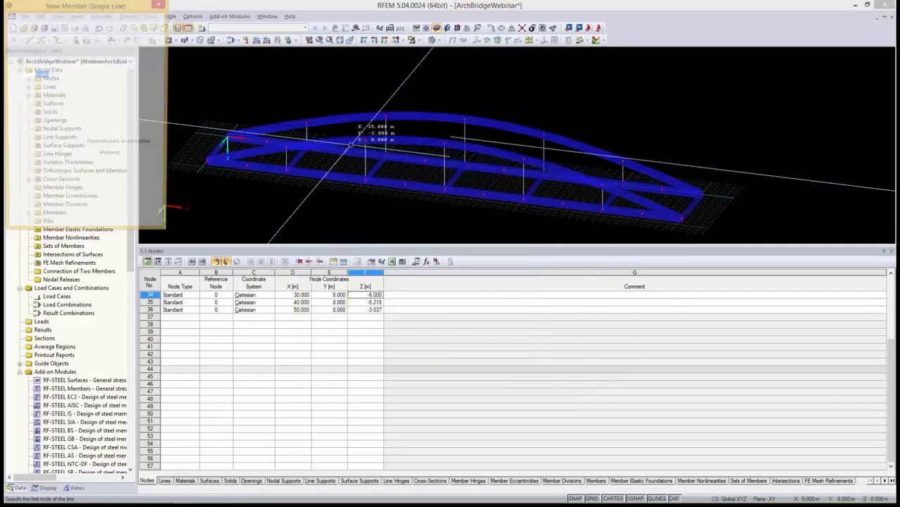
Finish the left-end diagonal brace and copy it five times at 10 m spacing along X.
click(267, 143)
key(Escape)
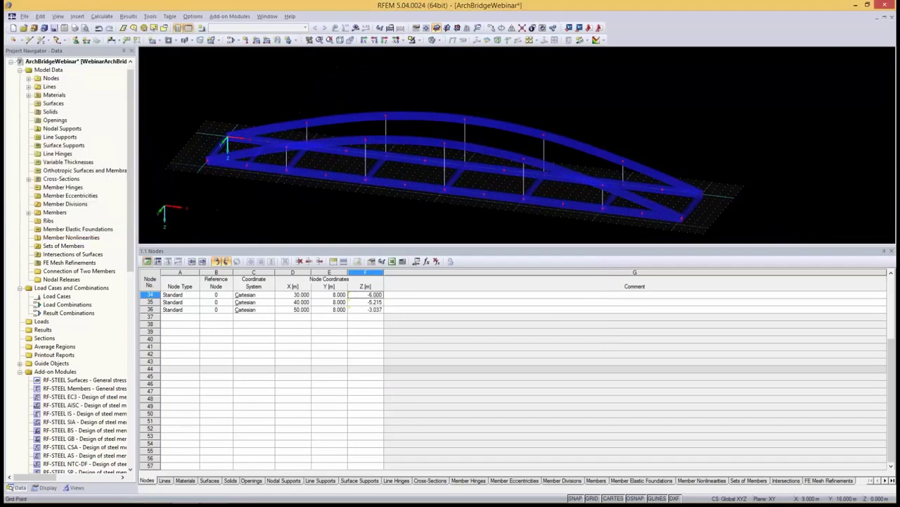
scroll(268, 141, up, 2)
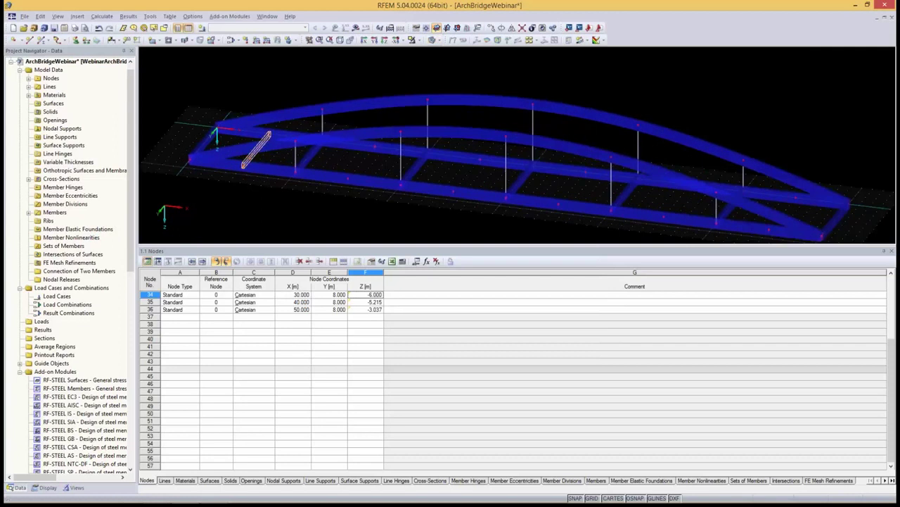
key(ctrl+m)
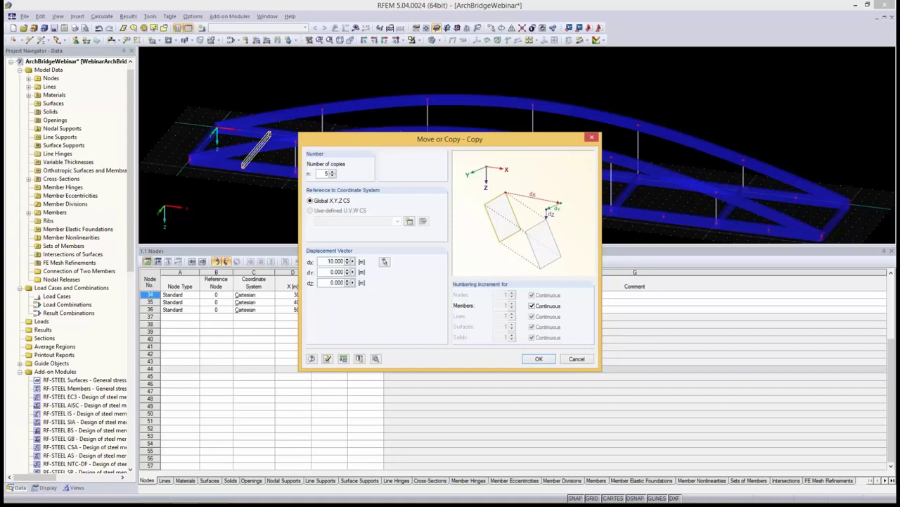
click(539, 358)
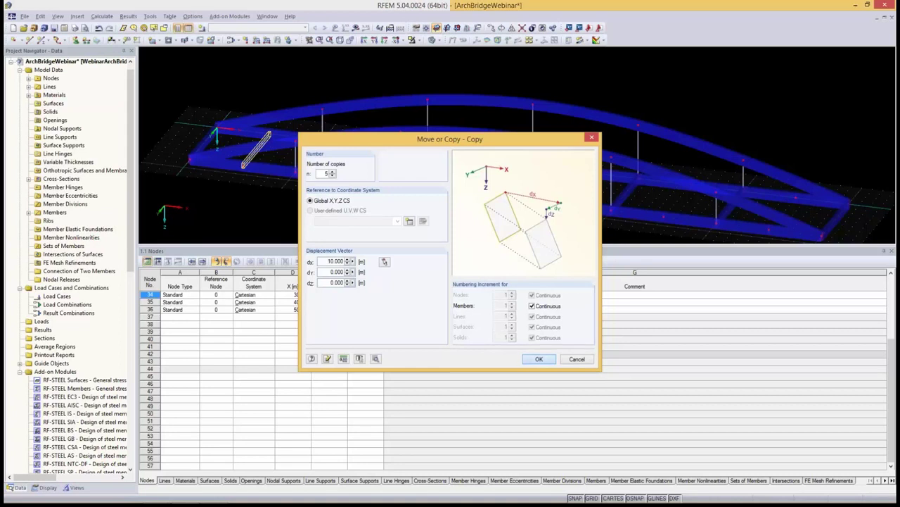
scroll(450, 169, down, 2)
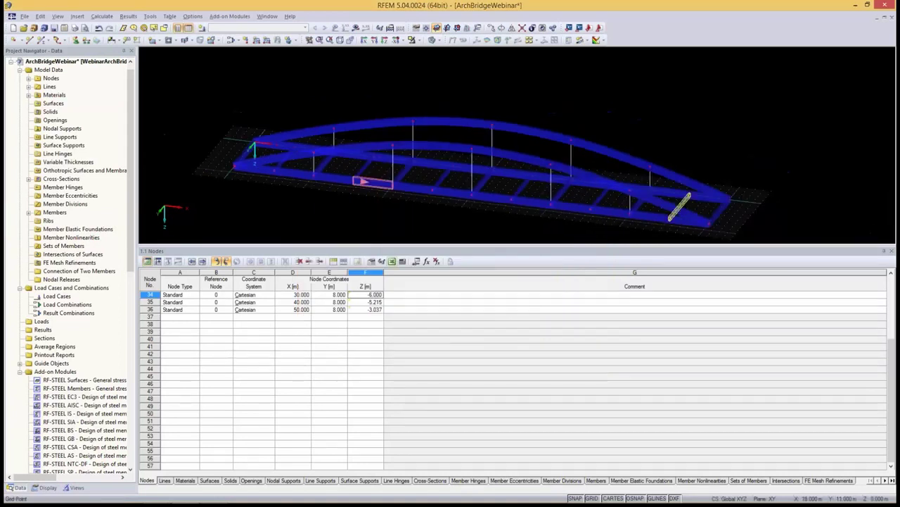
key(Escape)
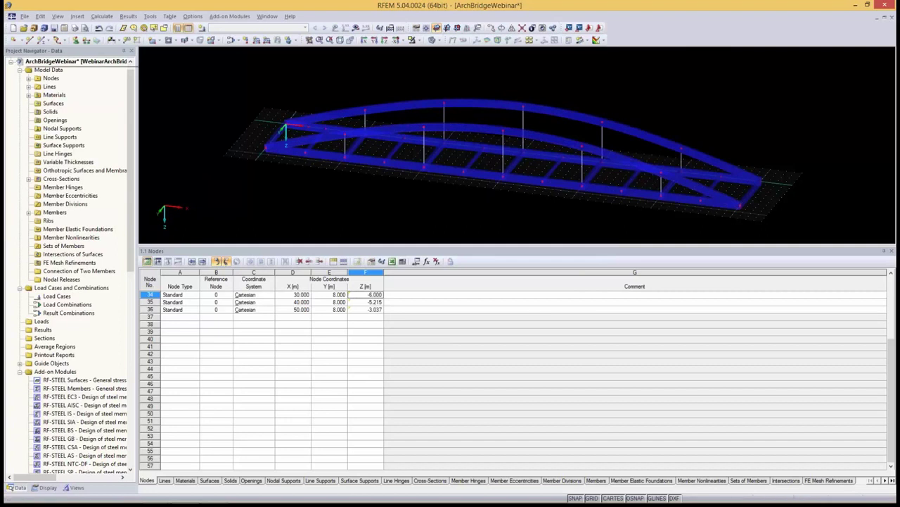
Create cross-section 5 from the pipe library: RO 355.6x8.0 hot-formed in Steel S 450.
click(42, 40)
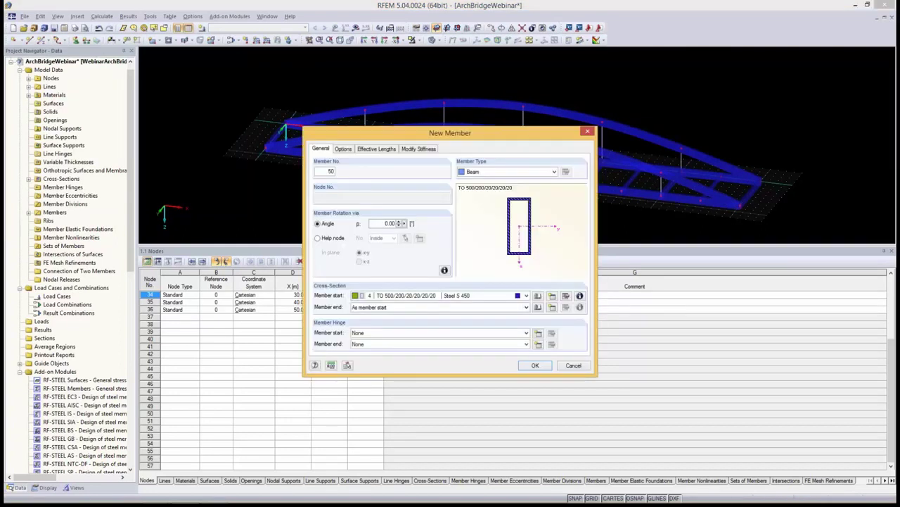
click(552, 295)
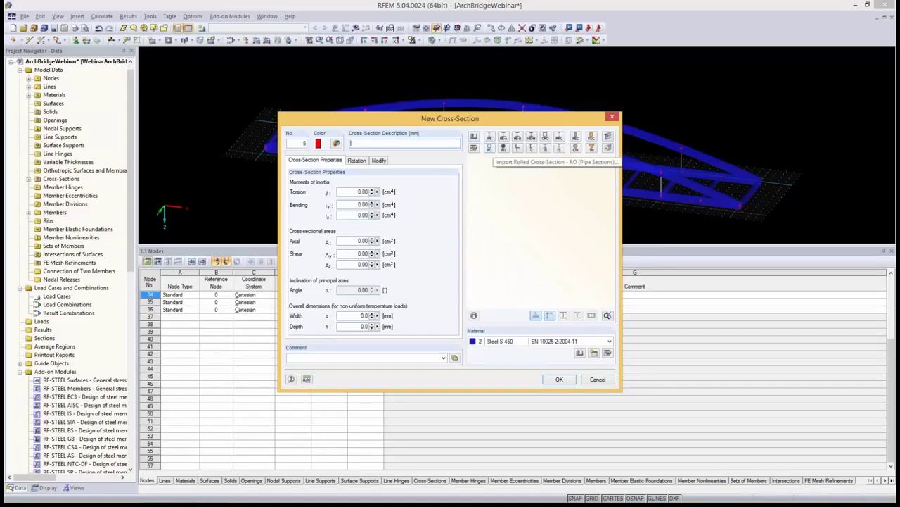
click(489, 148)
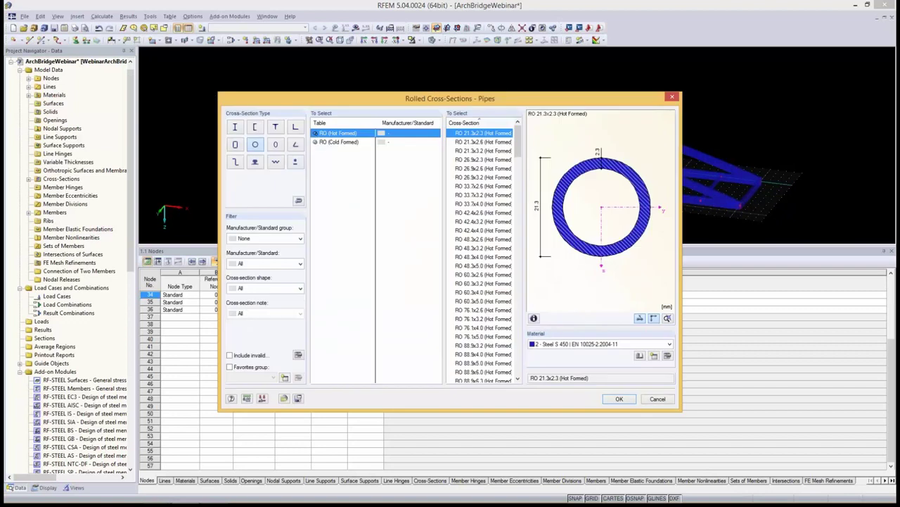
drag(517, 141, 518, 253)
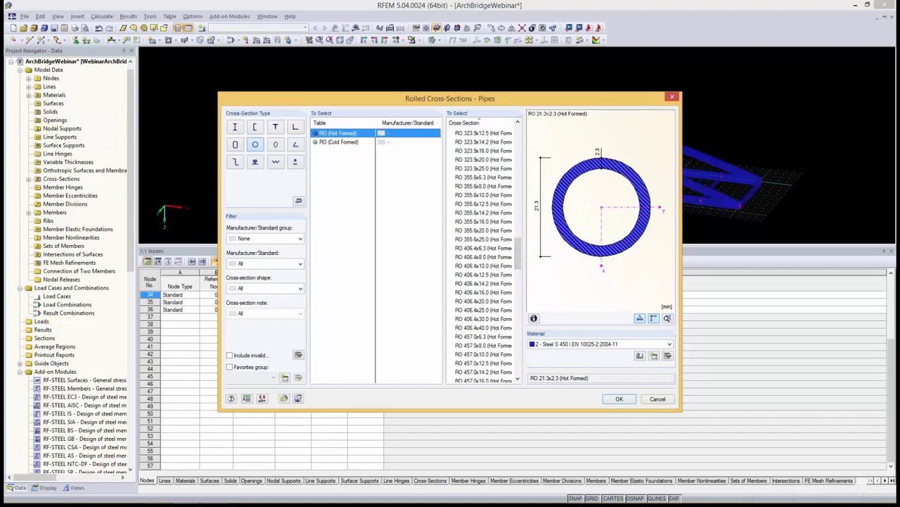
click(483, 186)
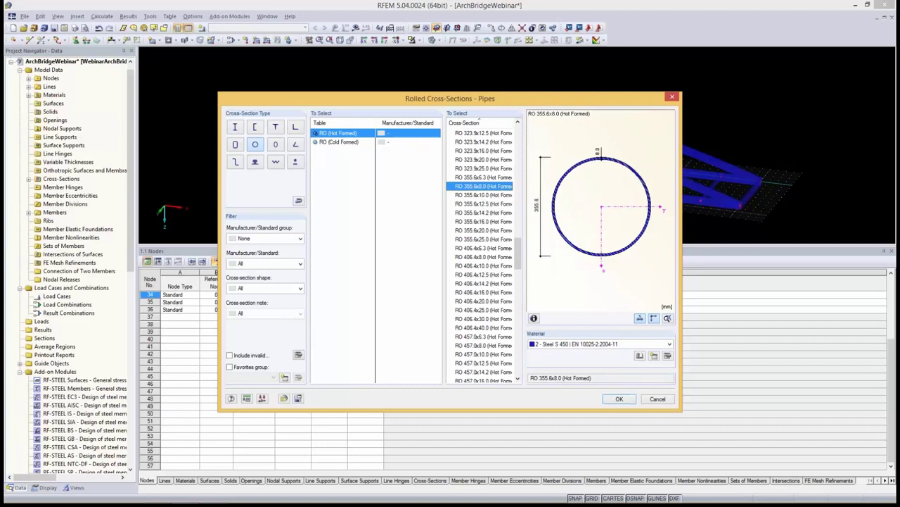
click(620, 398)
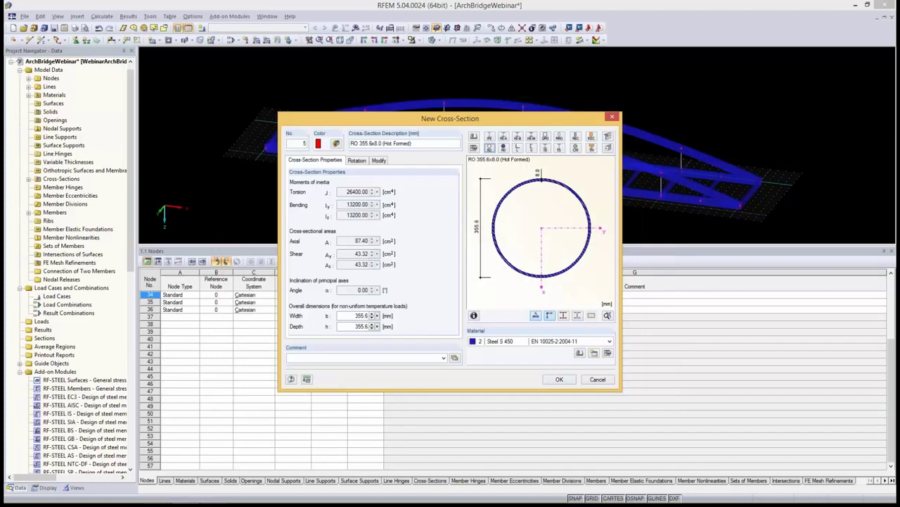
key(Return)
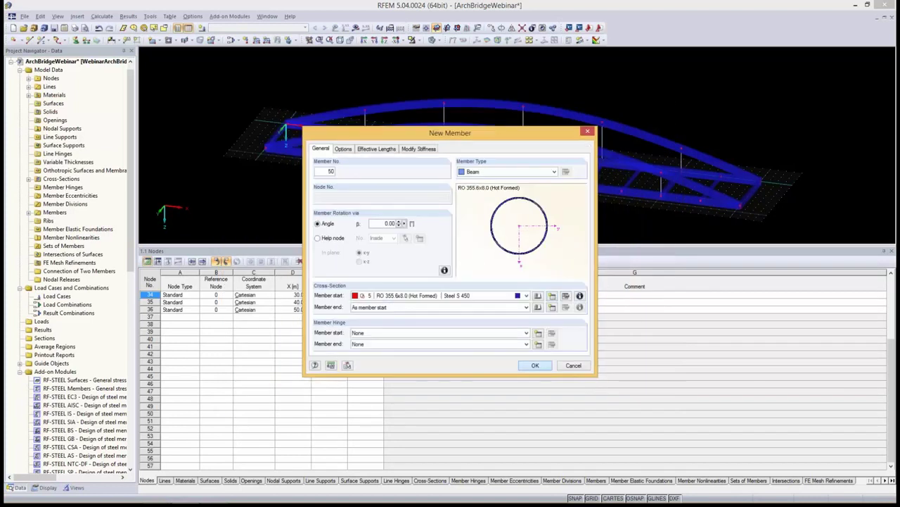
Draw a pipe member from the arch, then undo the stray node and member.
click(535, 365)
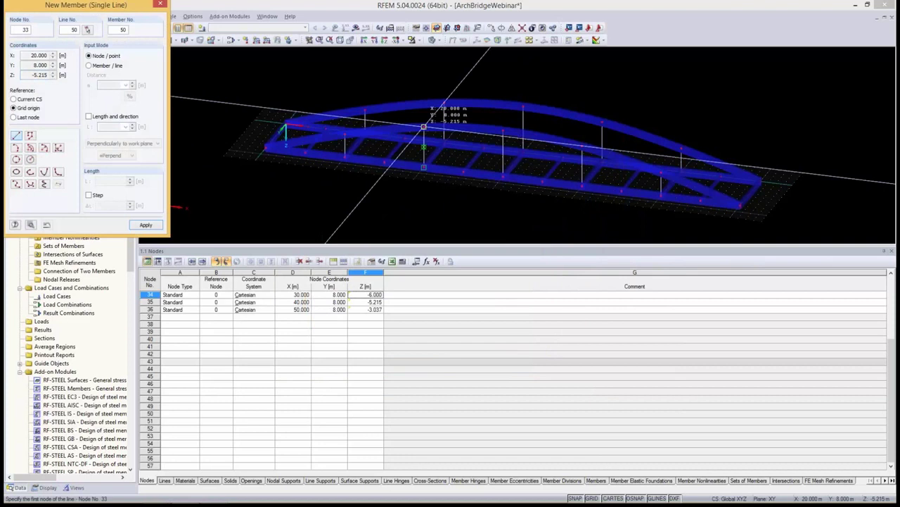
click(424, 126)
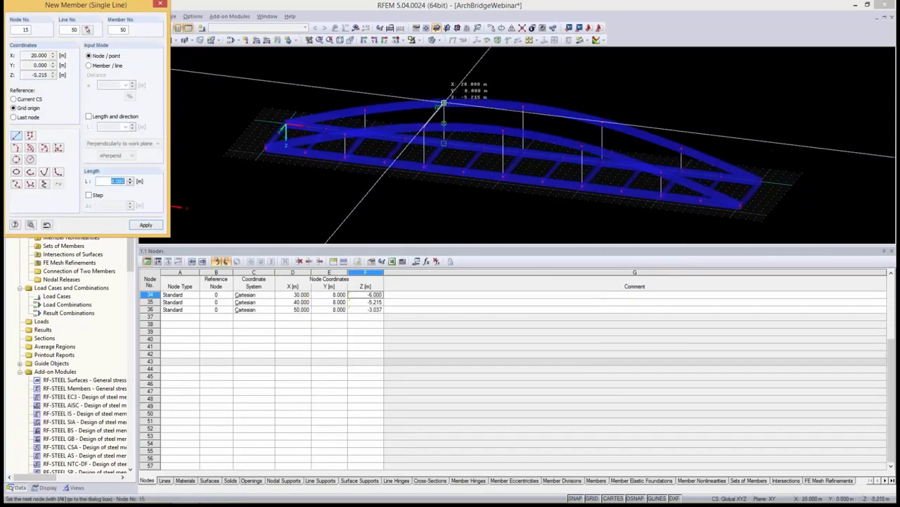
click(444, 103)
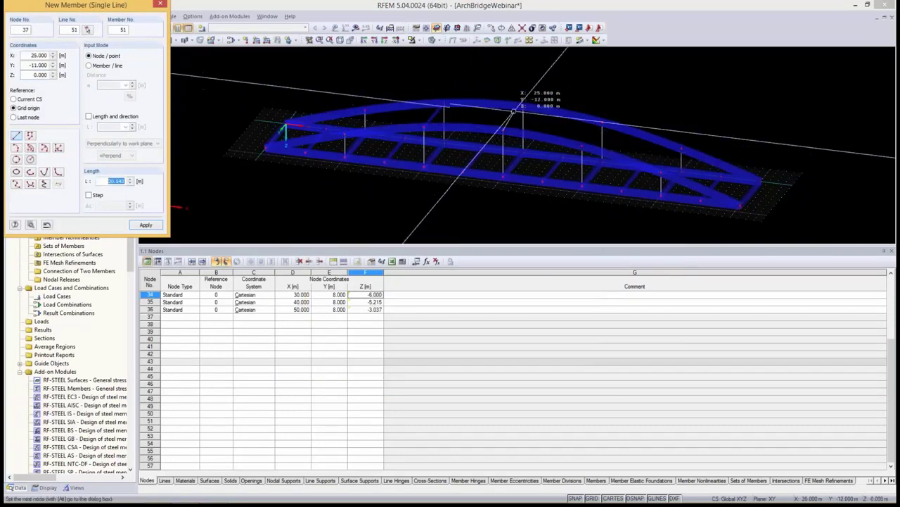
click(519, 107)
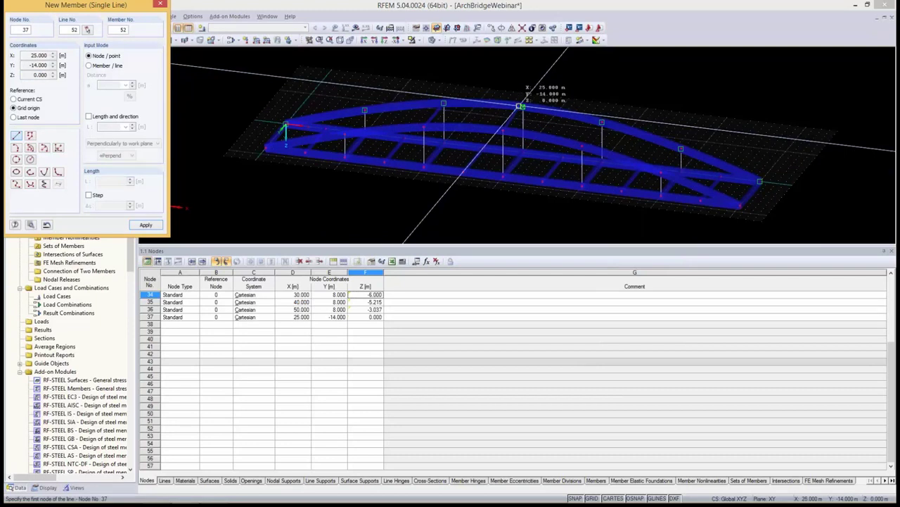
key(Escape)
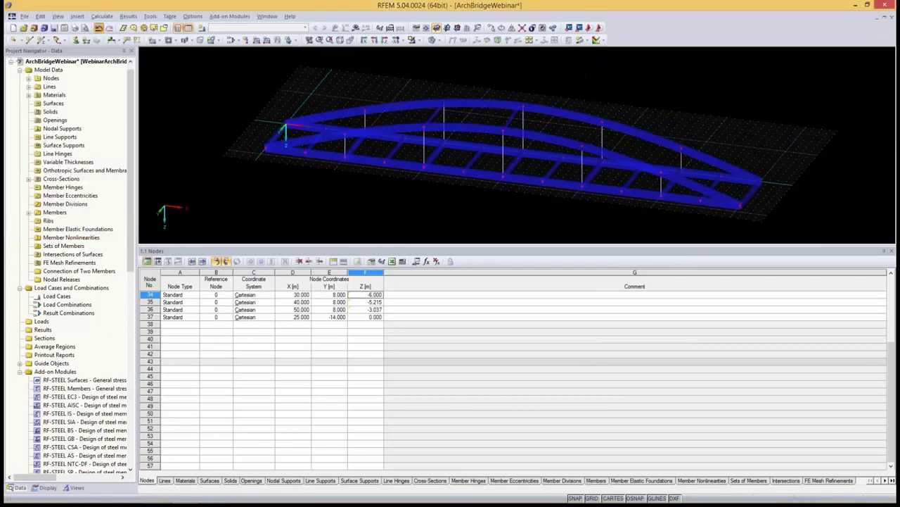
click(99, 28)
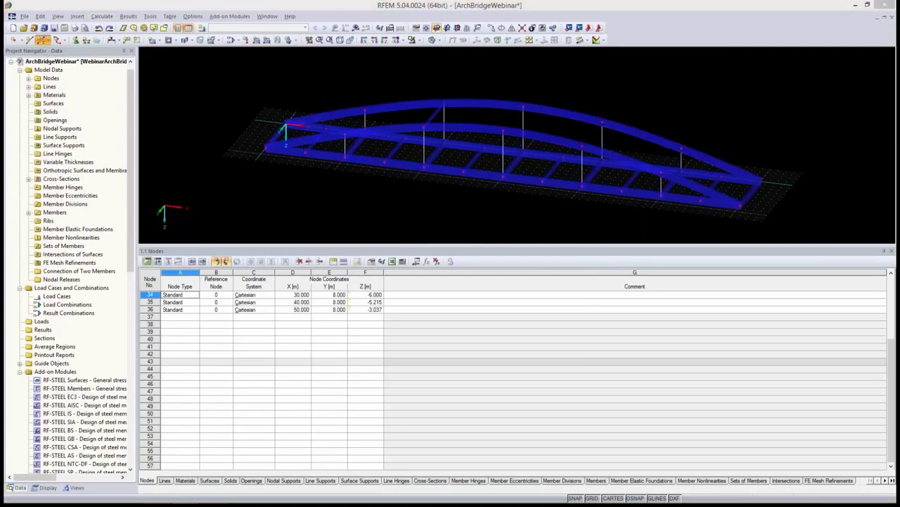
click(42, 40)
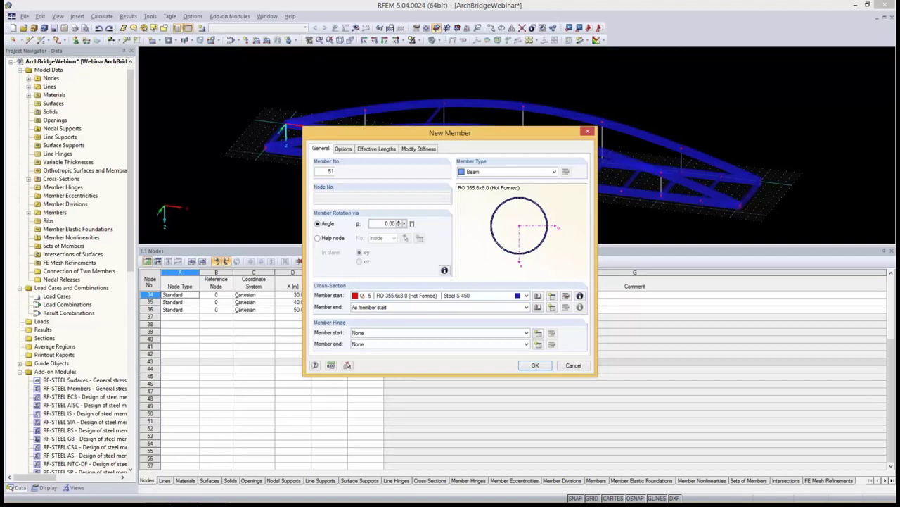
Draw pipe braces from arch node 16, adding bend node 37 at (40, 4, -5.215).
click(536, 365)
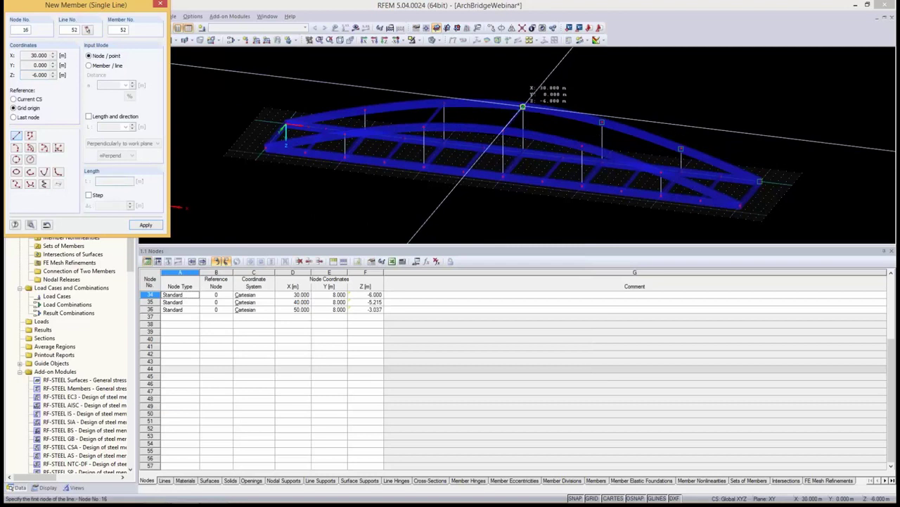
click(522, 107)
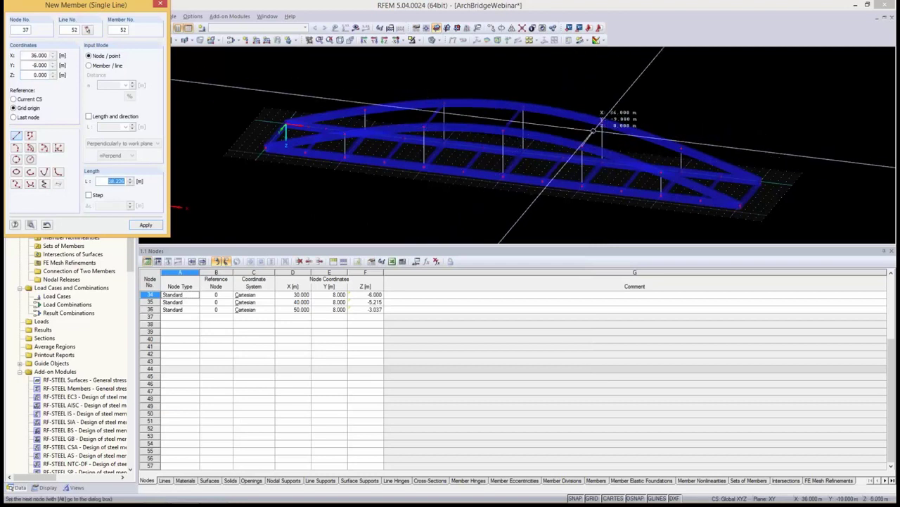
click(593, 129)
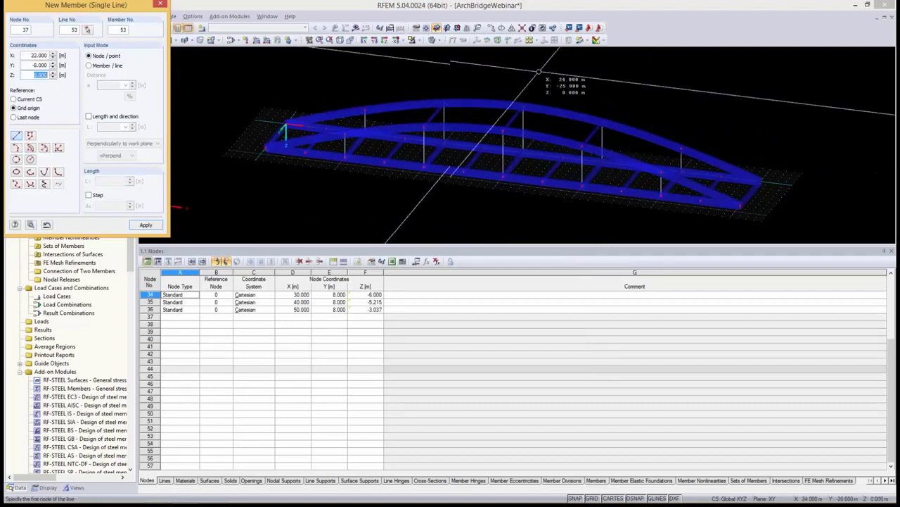
click(523, 107)
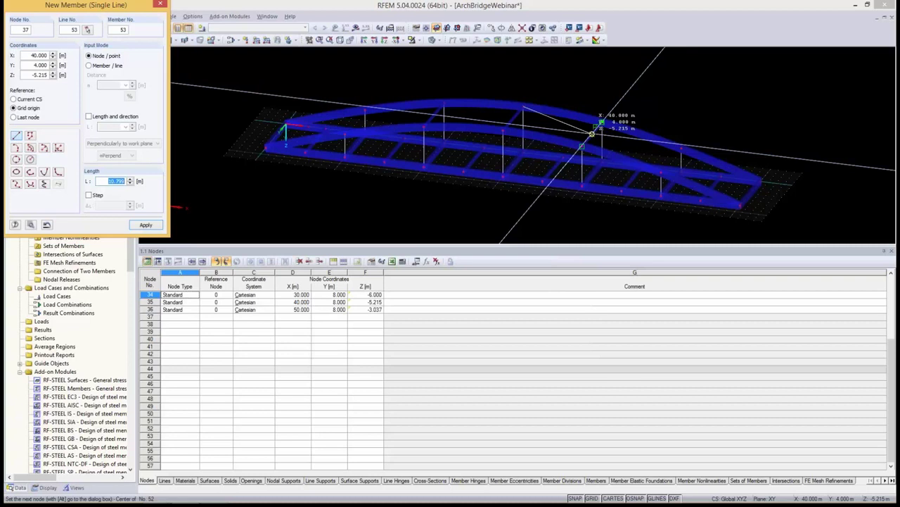
click(593, 131)
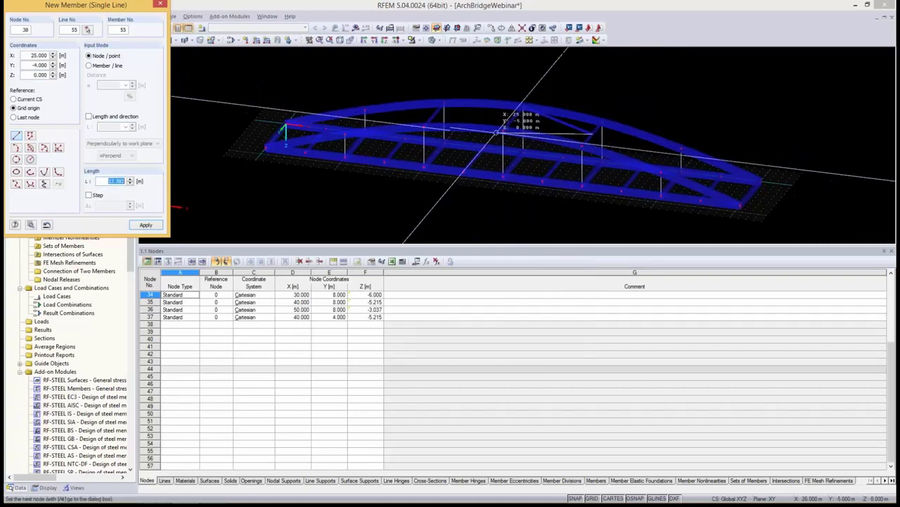
click(496, 133)
Add another brace with bend node 38 at (20, 4, -5.215) and inspect the bracing.
scroll(503, 132, up, 3)
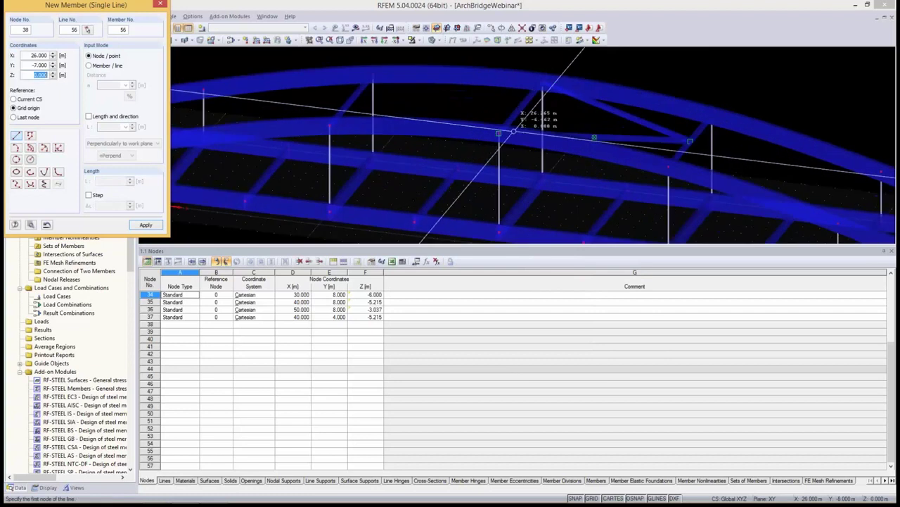
click(498, 133)
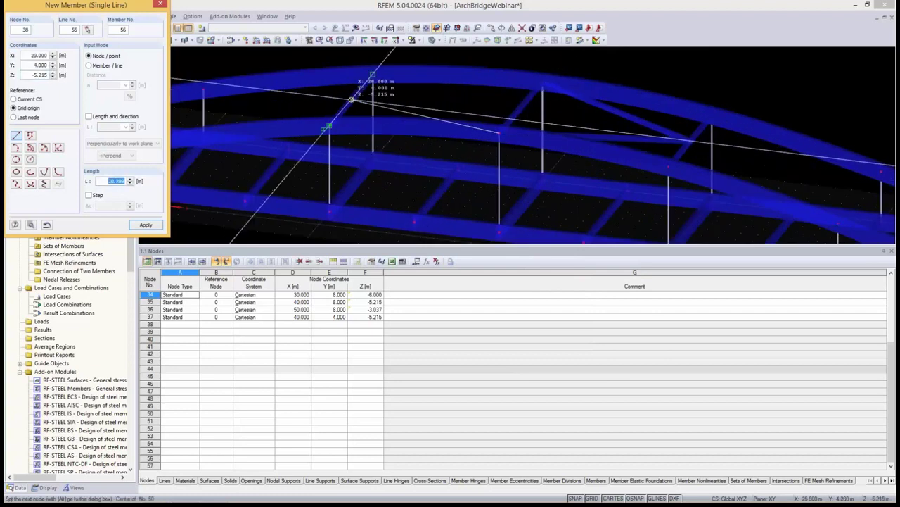
click(351, 99)
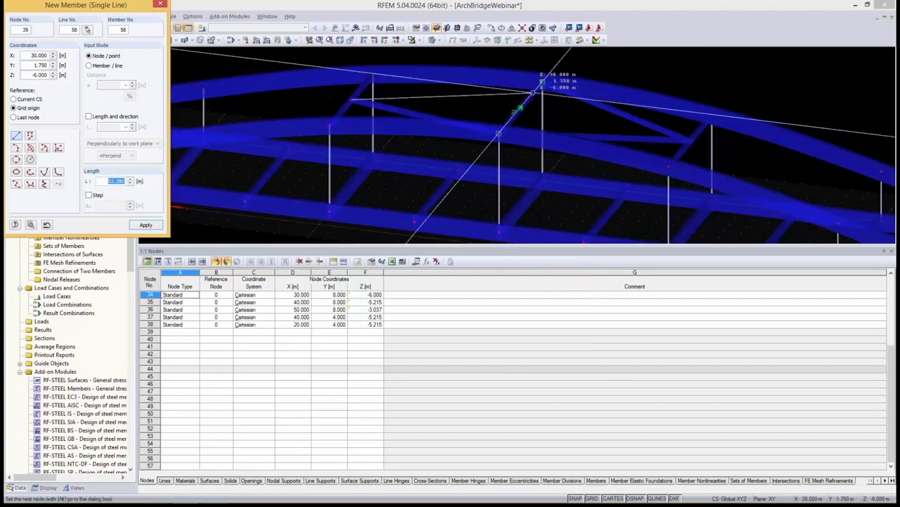
scroll(533, 92, down, 2)
key(Escape)
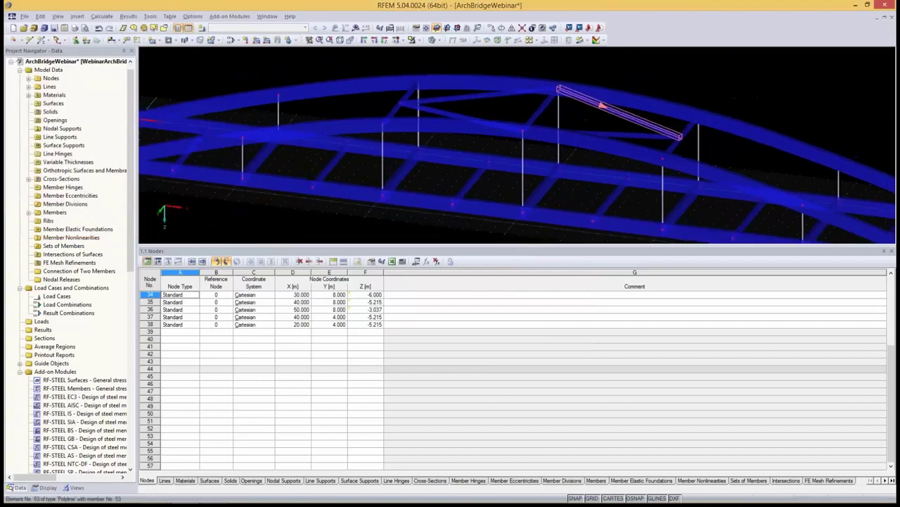
scroll(517, 141, down, 3)
ctrl+middle_drag(492, 141, 486, 130)
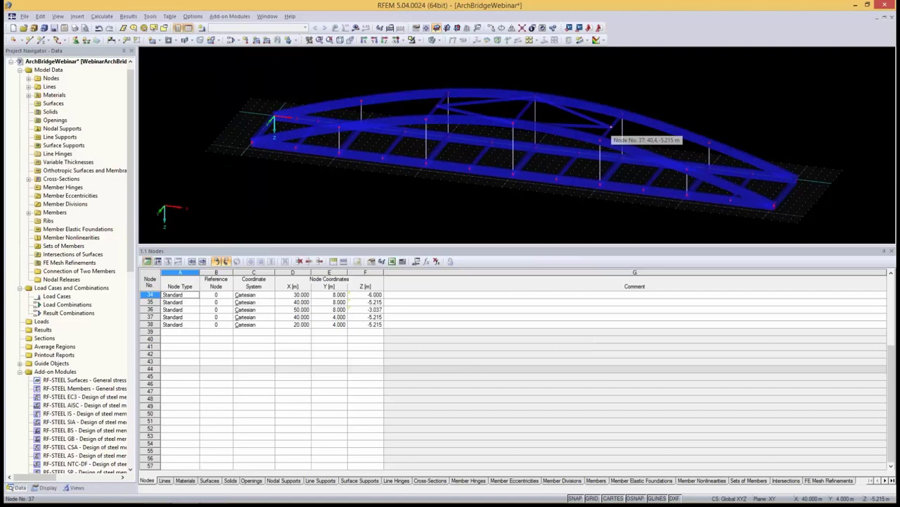
Link node 37's Z coordinate to the arch formula for the 4/6 position.
double_click(611, 126)
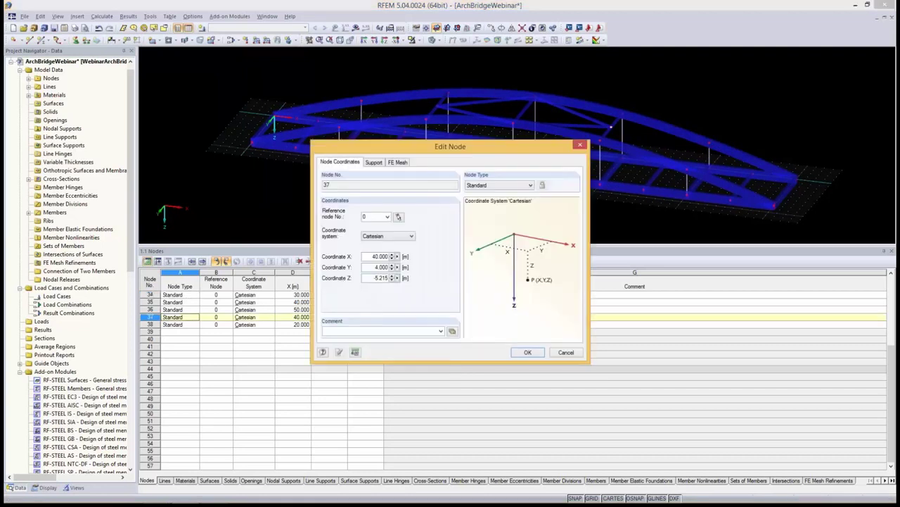
key(shift+End)
click(397, 278)
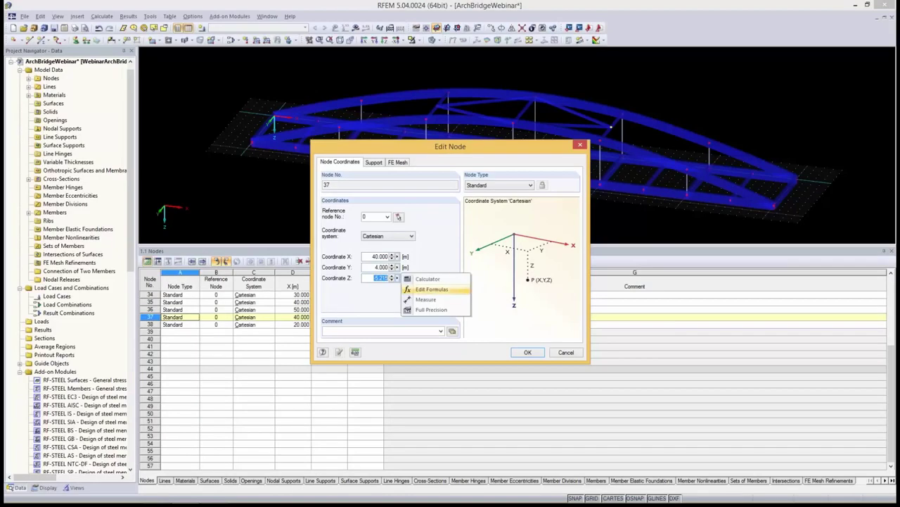
click(431, 289)
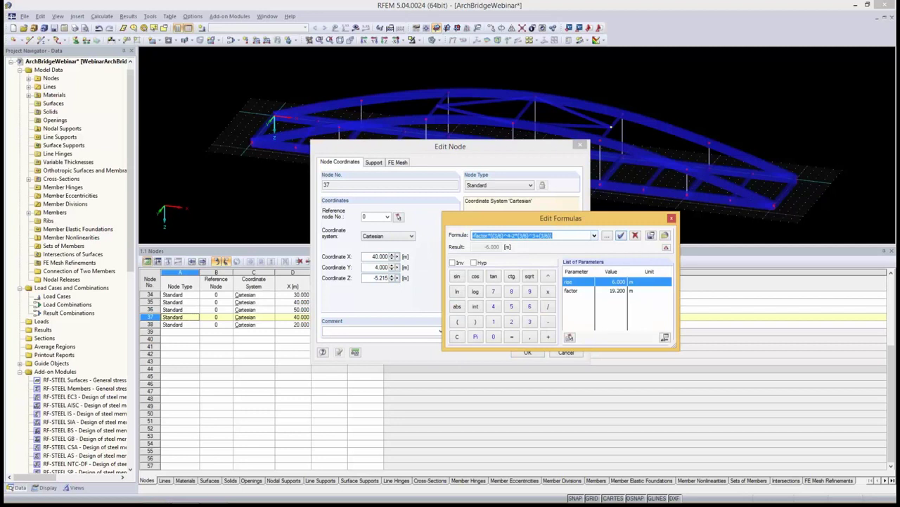
click(593, 235)
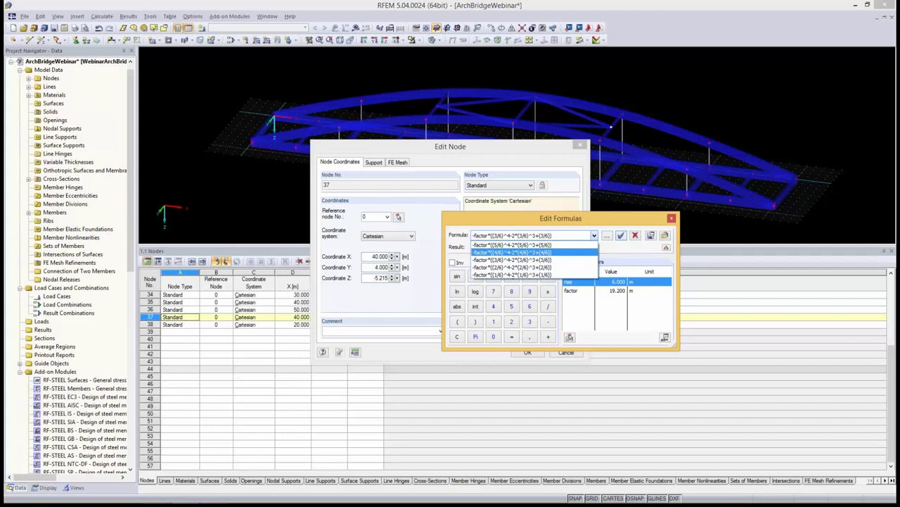
click(512, 252)
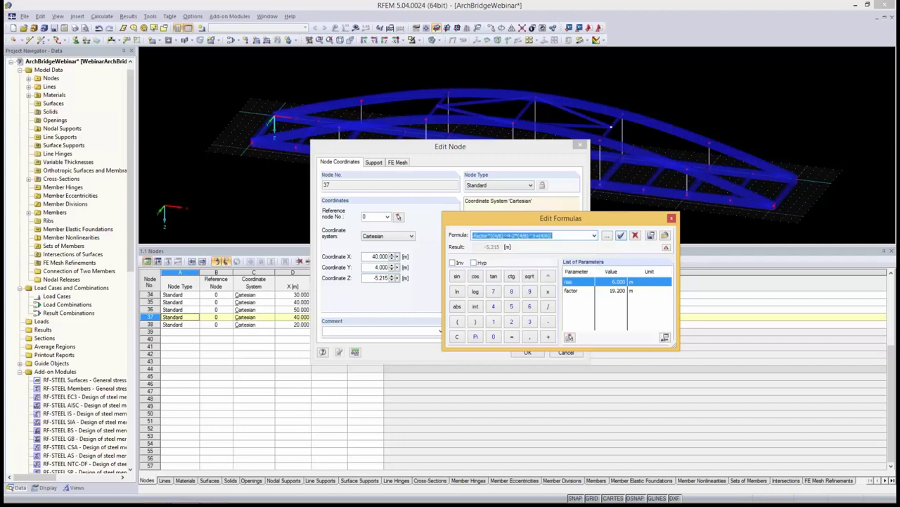
key(Return)
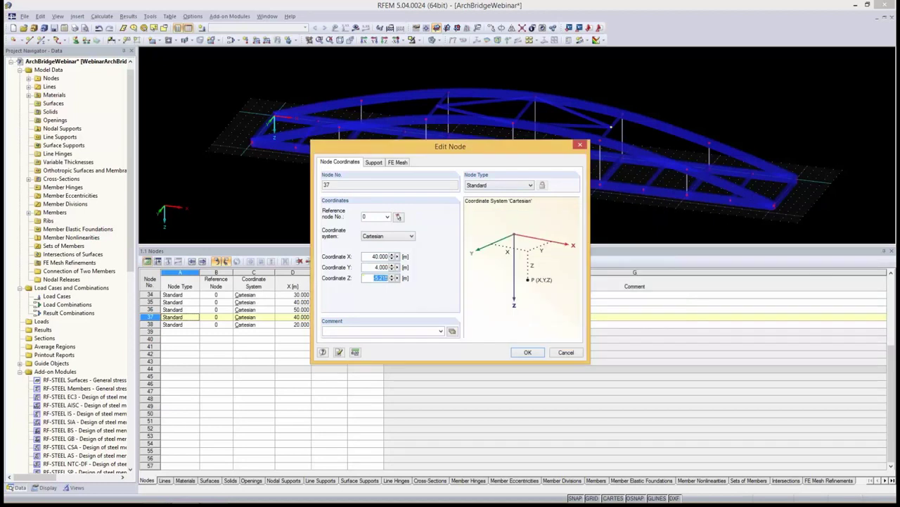
key(Return)
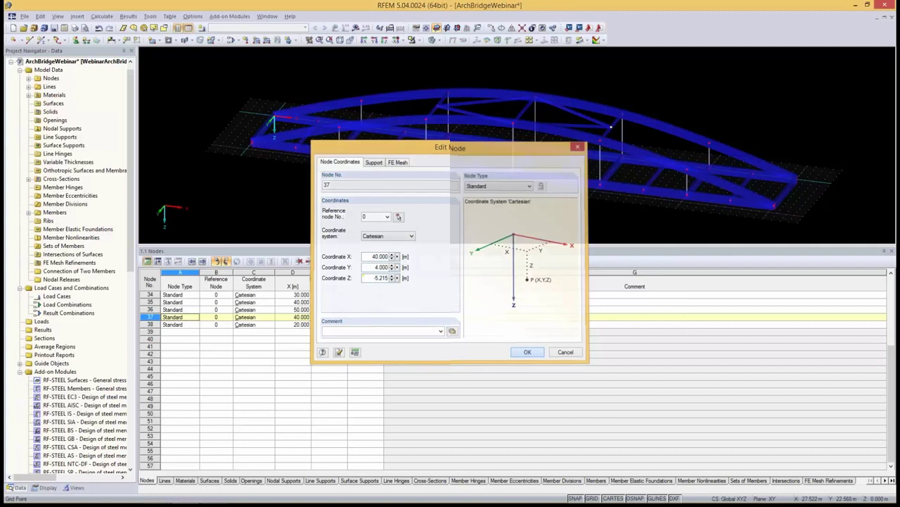
Link node 38's Z coordinate to the (2/6) arch formula, giving -5.215 m.
double_click(438, 105)
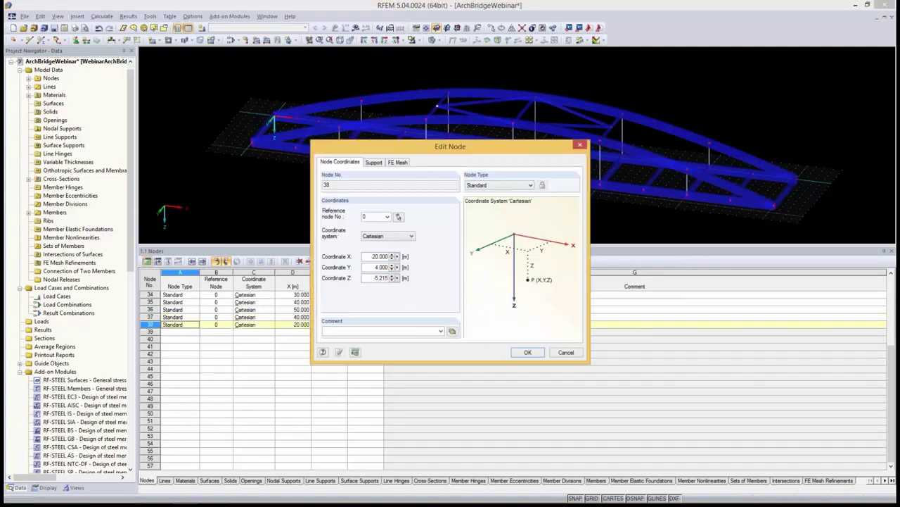
double_click(374, 278)
click(397, 278)
click(429, 289)
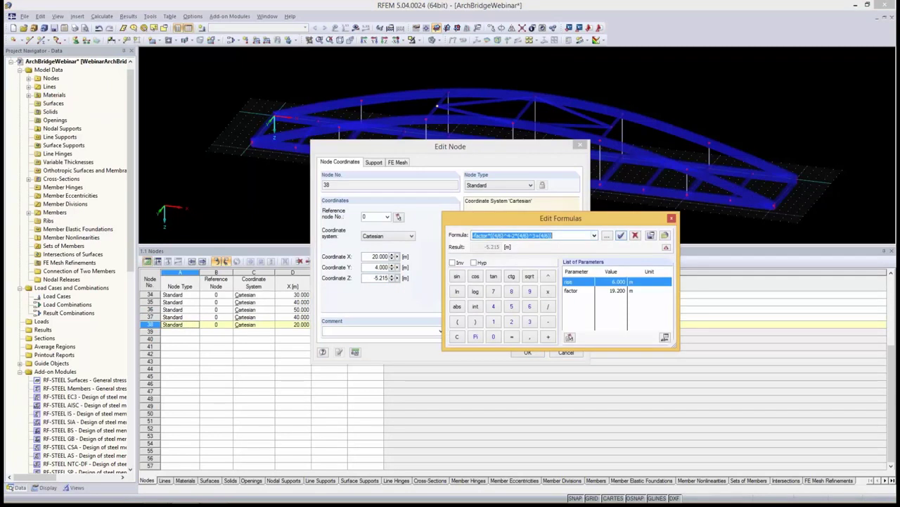
key(alt+Down)
key(Down)
key(Down)
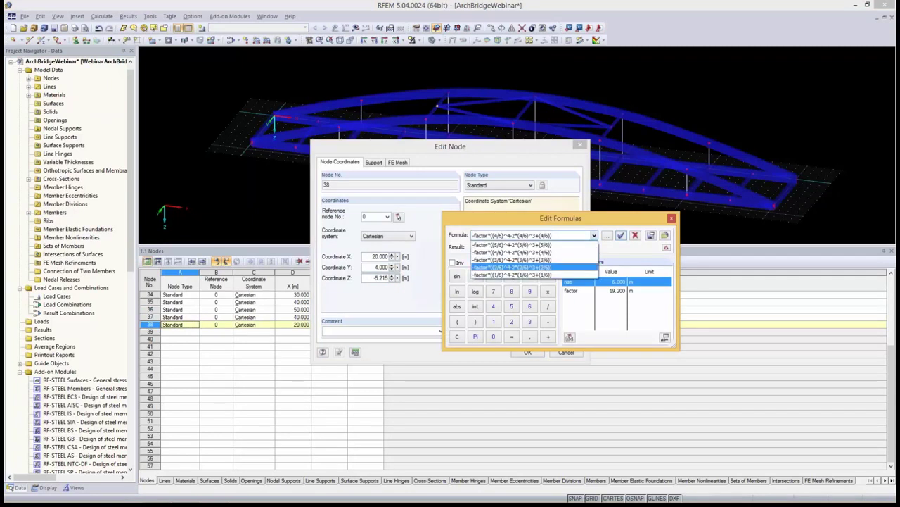
key(Return)
key(Return)
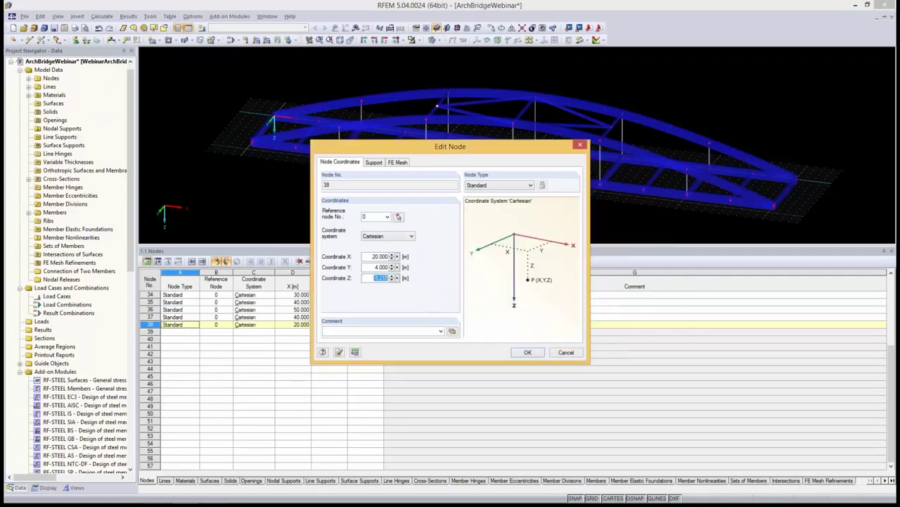
key(Return)
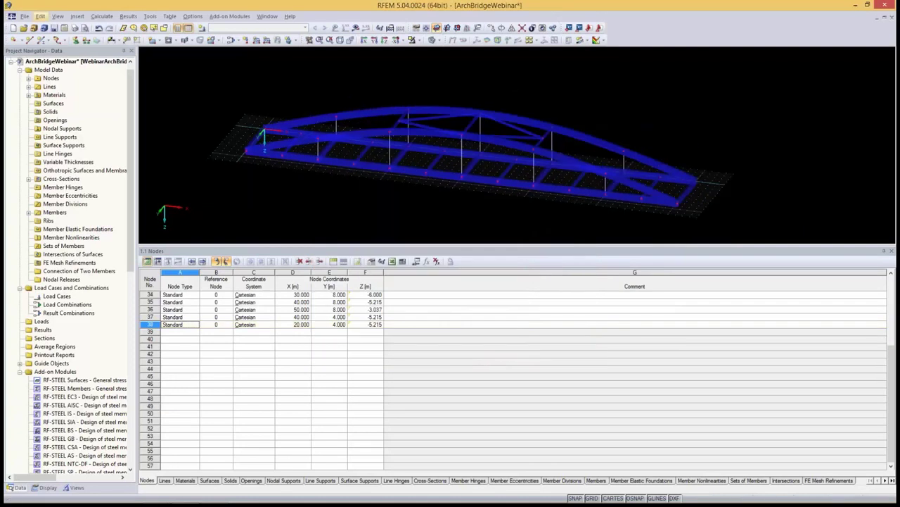
click(40, 15)
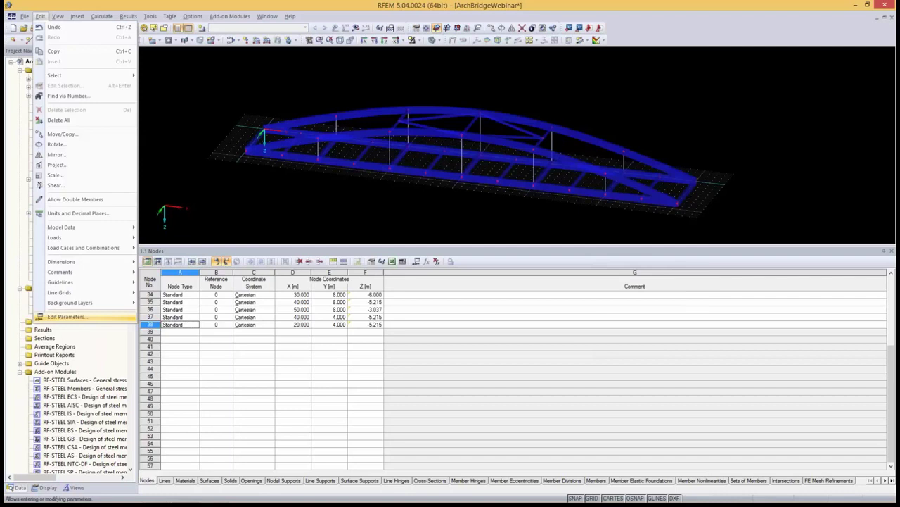
click(67, 317)
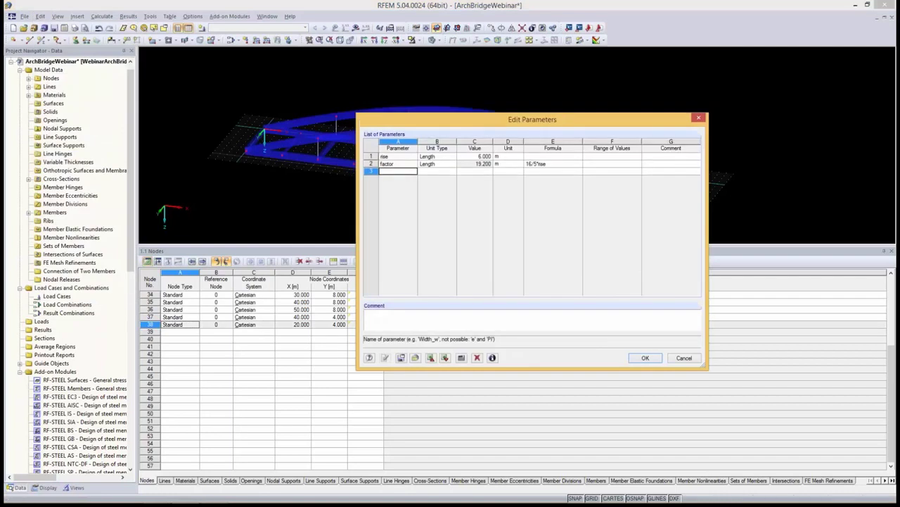
click(483, 155)
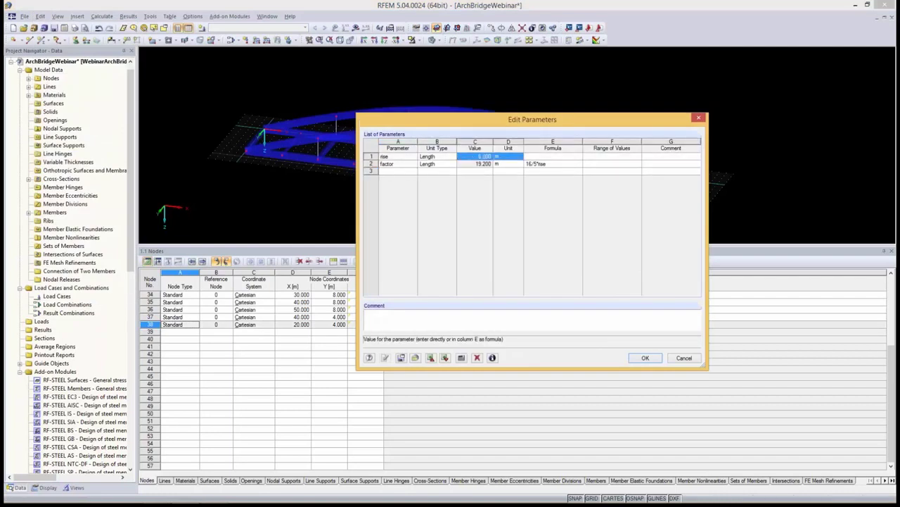
click(479, 155)
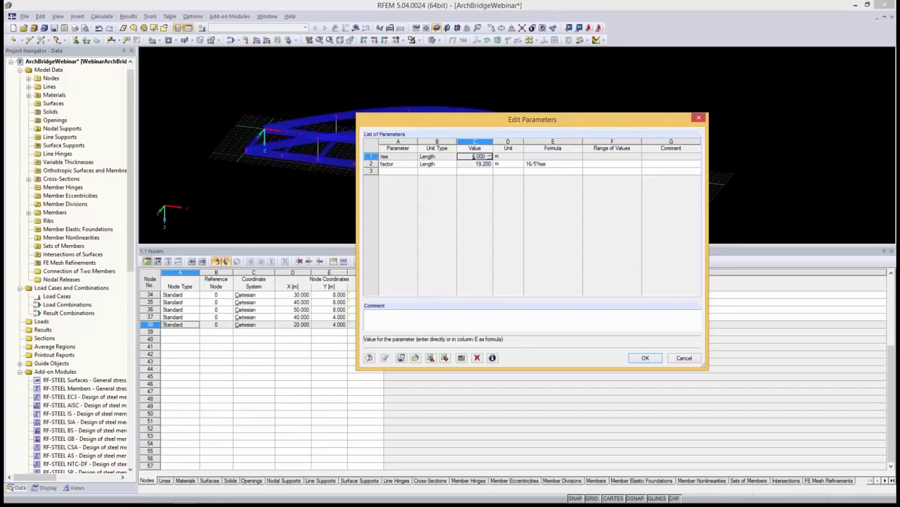
text(9)
key(Tab)
mouse_move(532, 119)
mouse_down()
mouse_move(533, 245)
mouse_move(534, 209)
mouse_up()
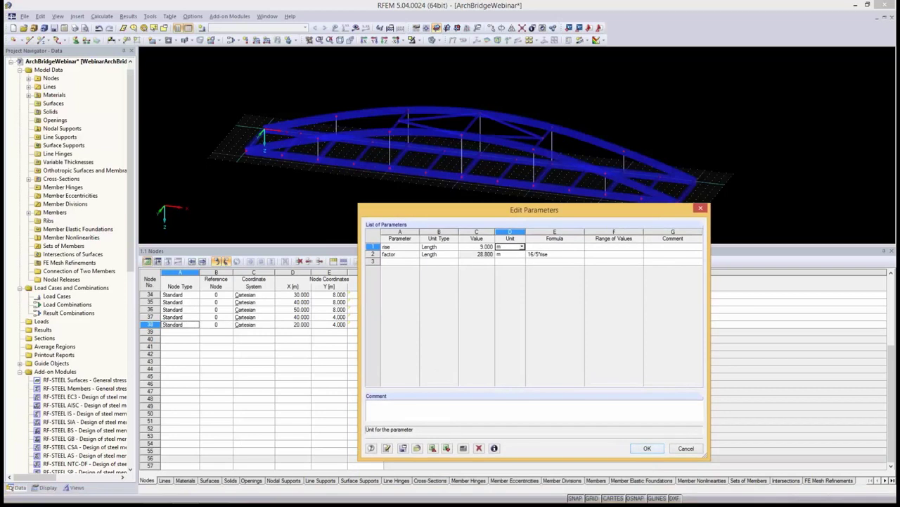
key(Return)
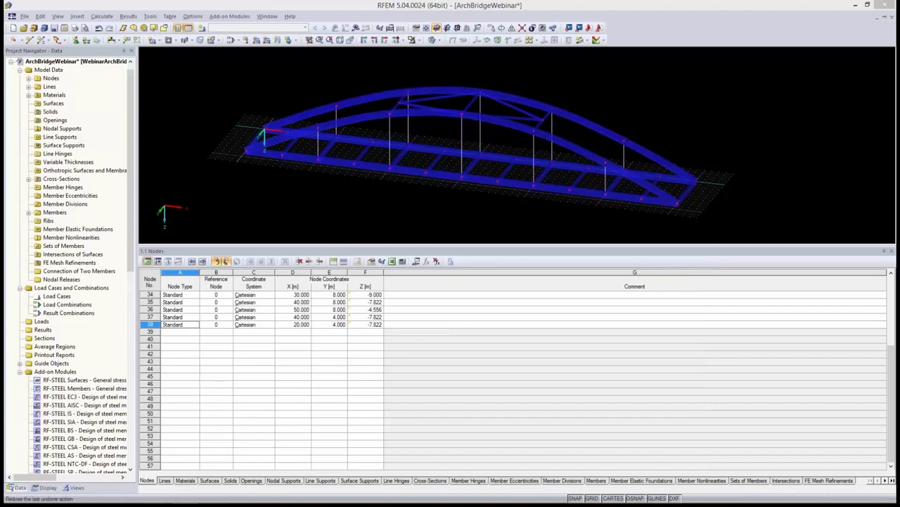
click(99, 27)
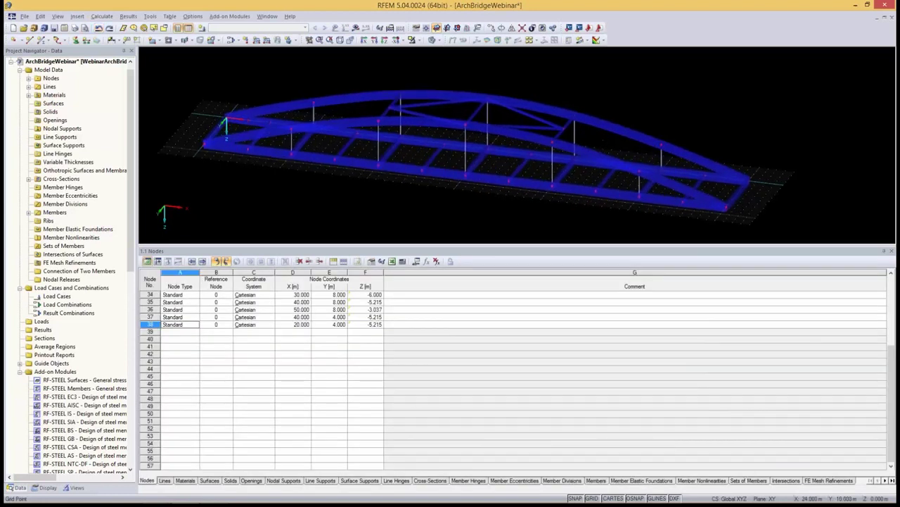
scroll(450, 169, up, 2)
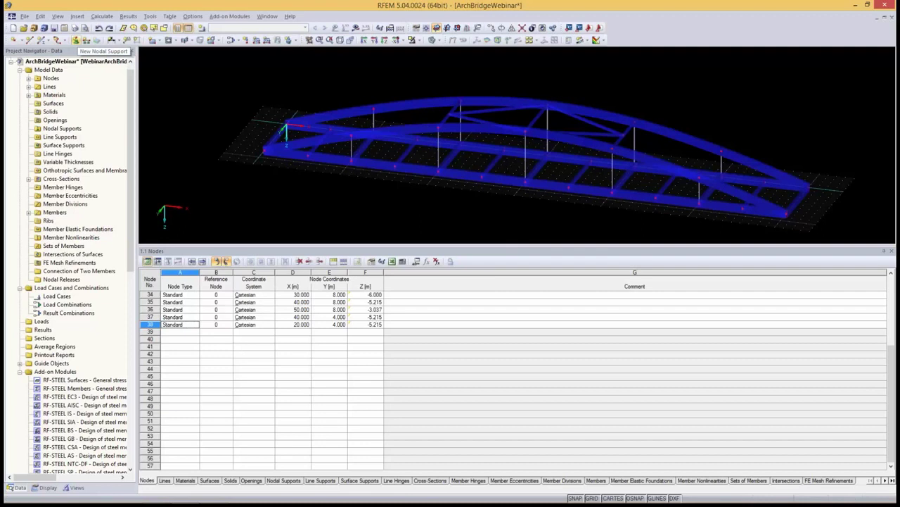
Put a Hinged nodal support on the bridge's left end node.
click(76, 40)
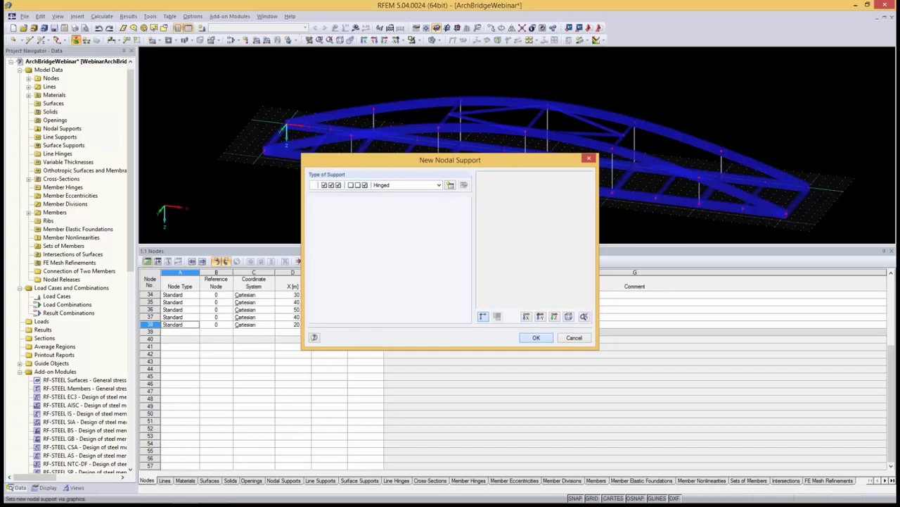
click(536, 337)
click(264, 150)
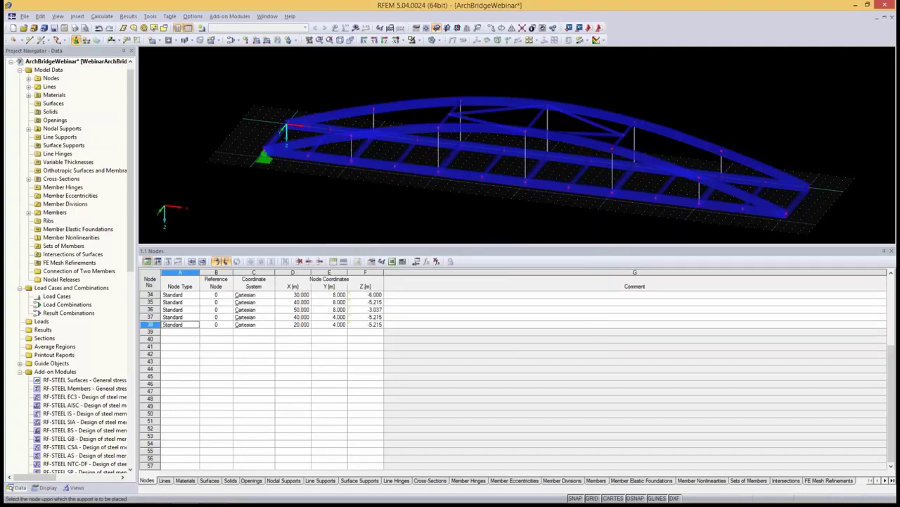
Put a Sliding in X' nodal support on the bridge's right end node.
right_click(253, 182)
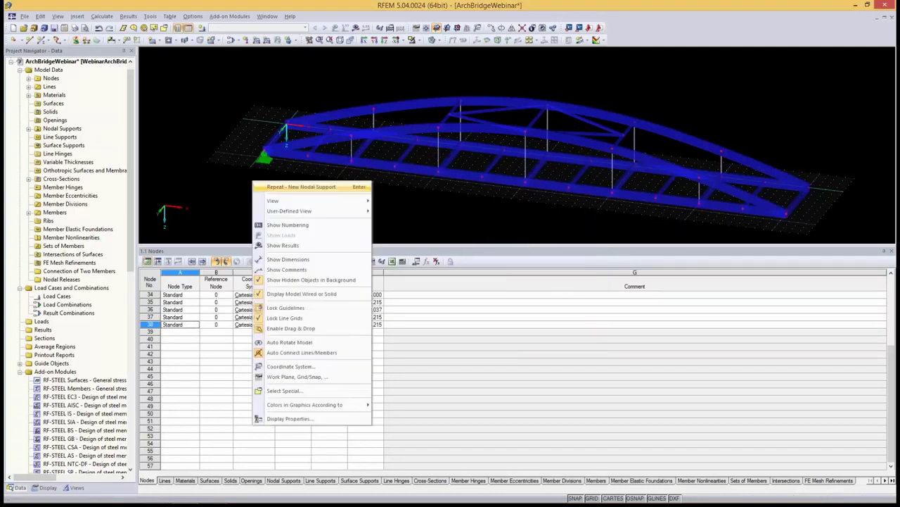
key(Return)
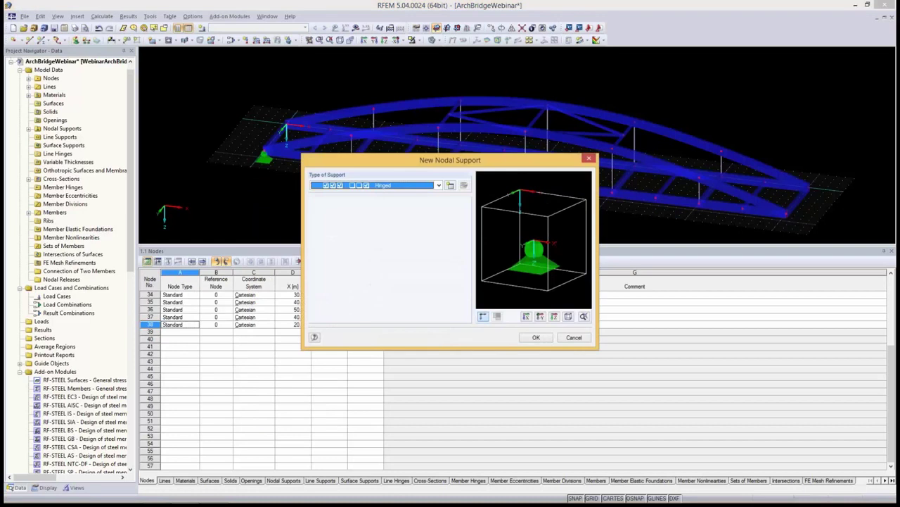
key(alt+Down)
key(Down)
key(Down)
key(Down)
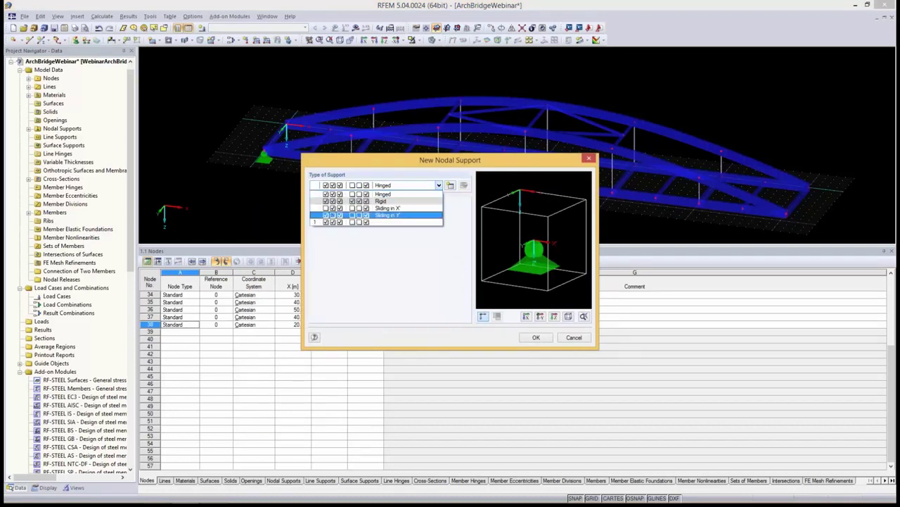
key(Return)
key(Return)
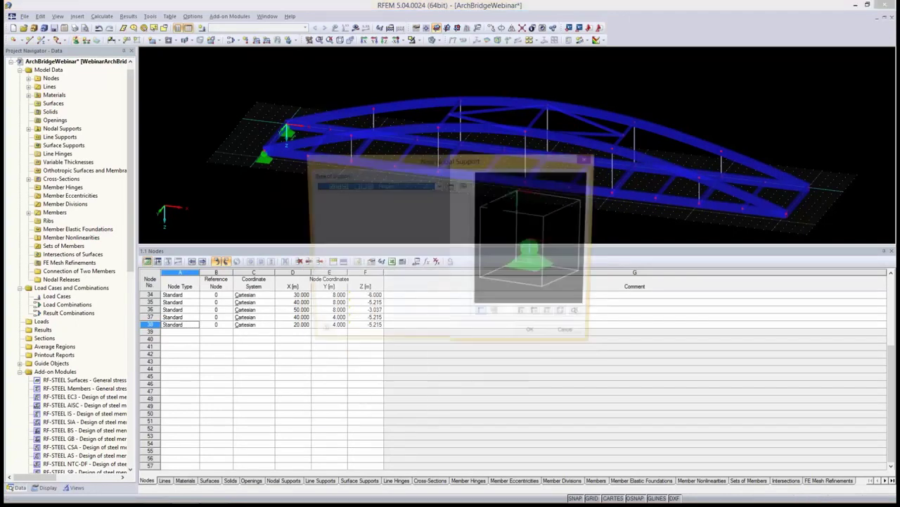
click(438, 185)
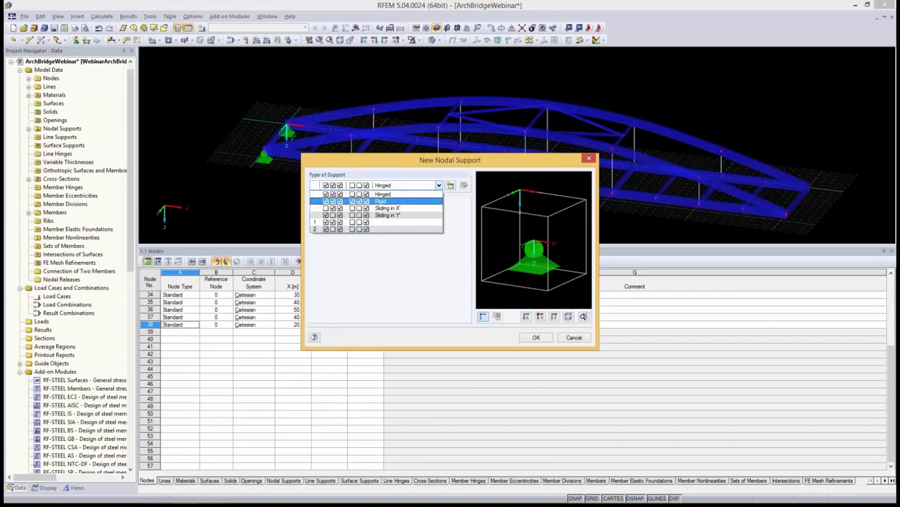
click(380, 206)
click(536, 337)
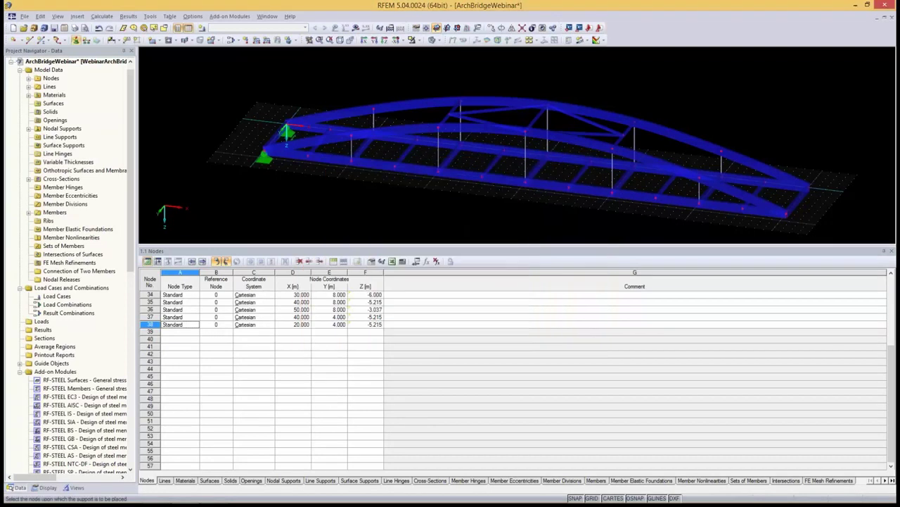
click(785, 213)
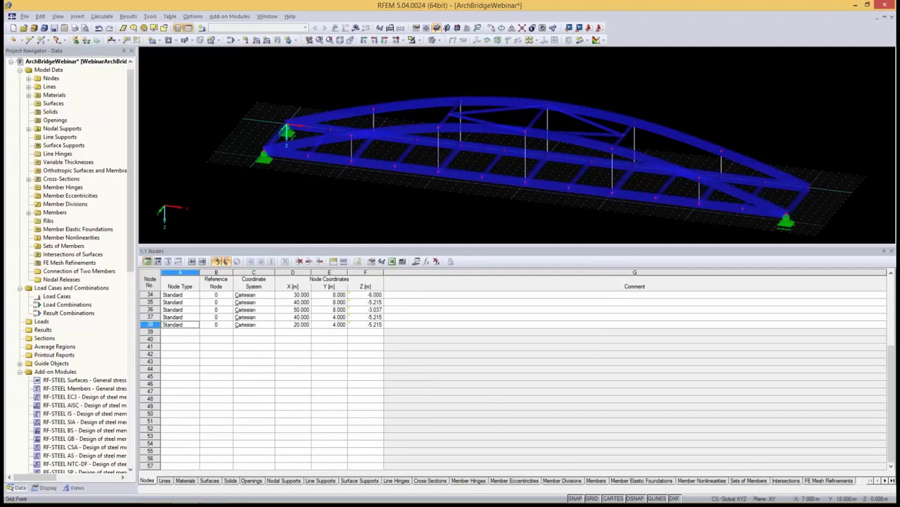
Define support type 4 with ux and uy free and apply it to the remaining end nodes.
right_click(305, 190)
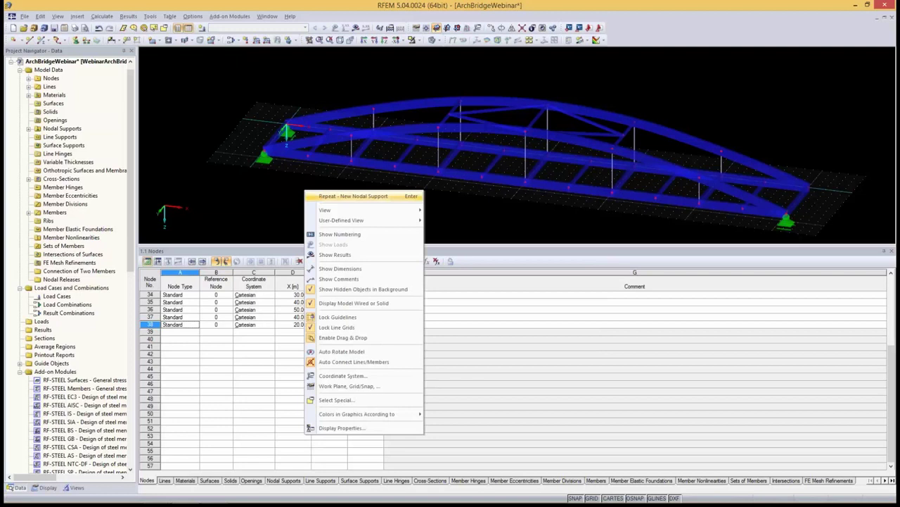
key(Return)
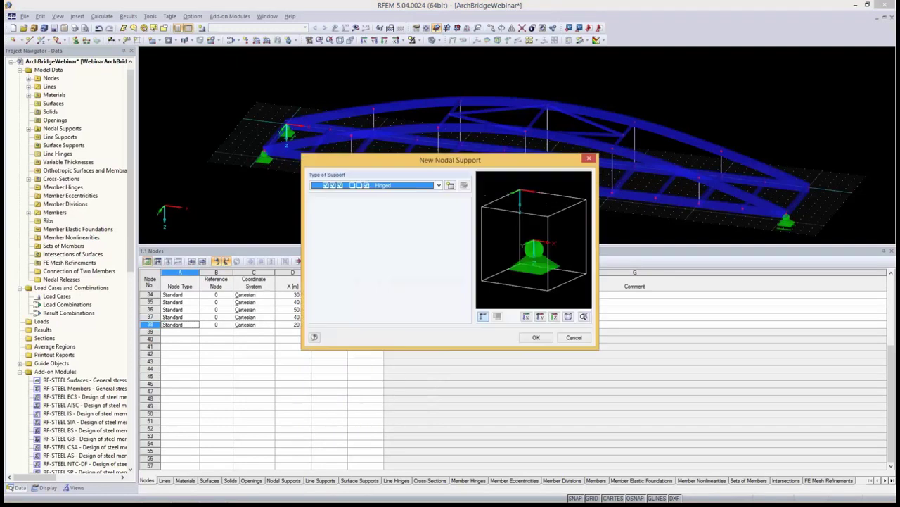
click(450, 185)
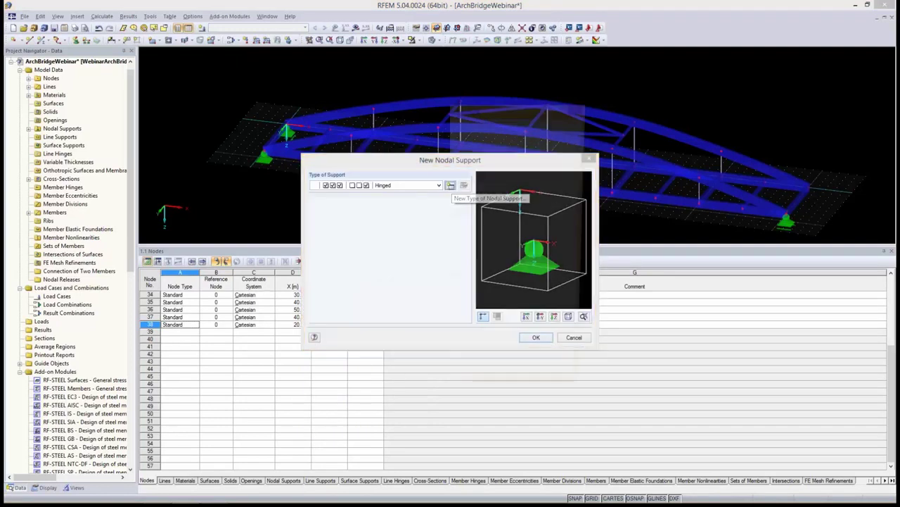
click(321, 259)
click(321, 270)
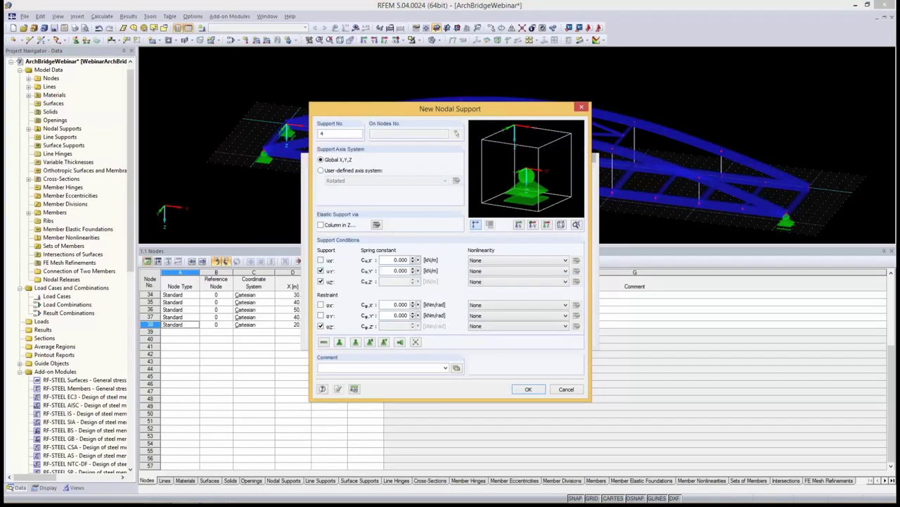
click(528, 389)
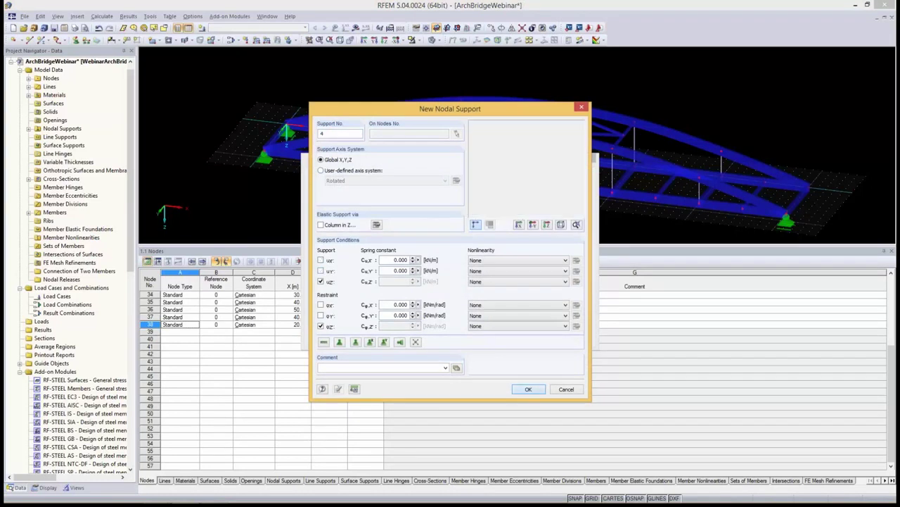
click(536, 337)
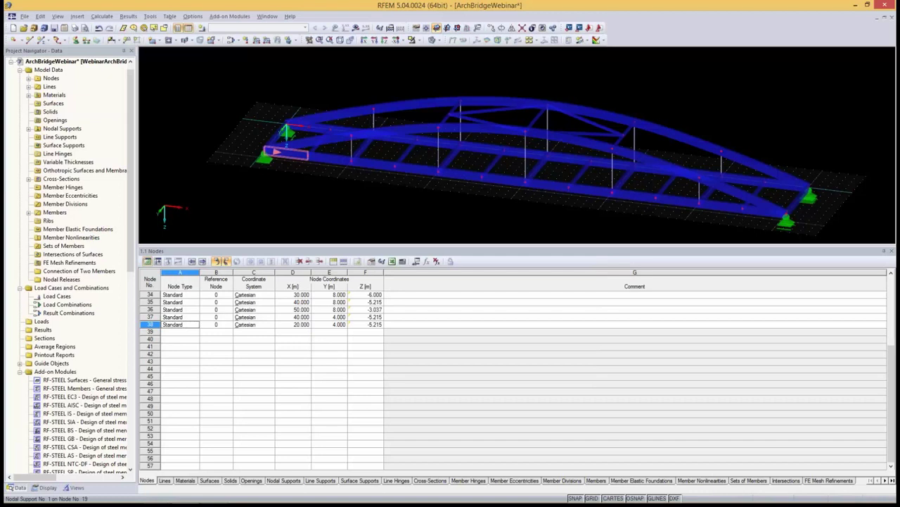
right_click(262, 156)
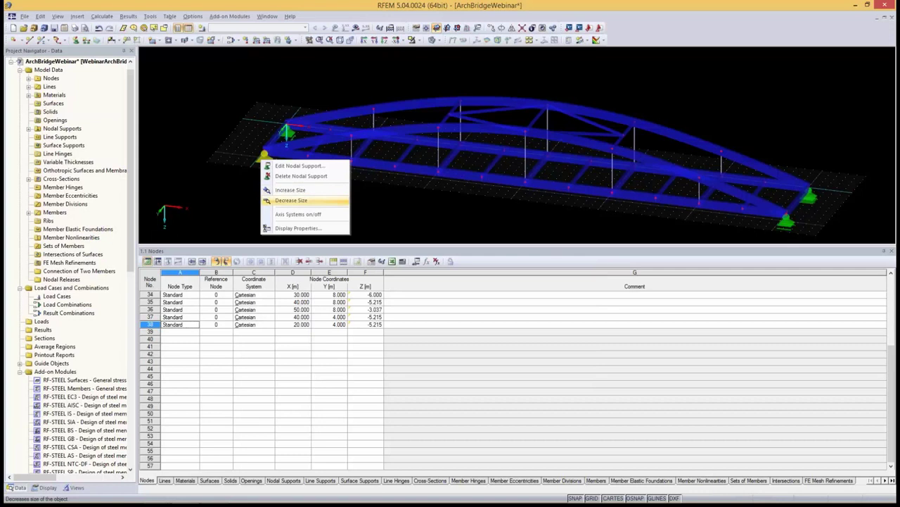
Choose Decrease Size to make the nodal support symbols smaller.
click(292, 201)
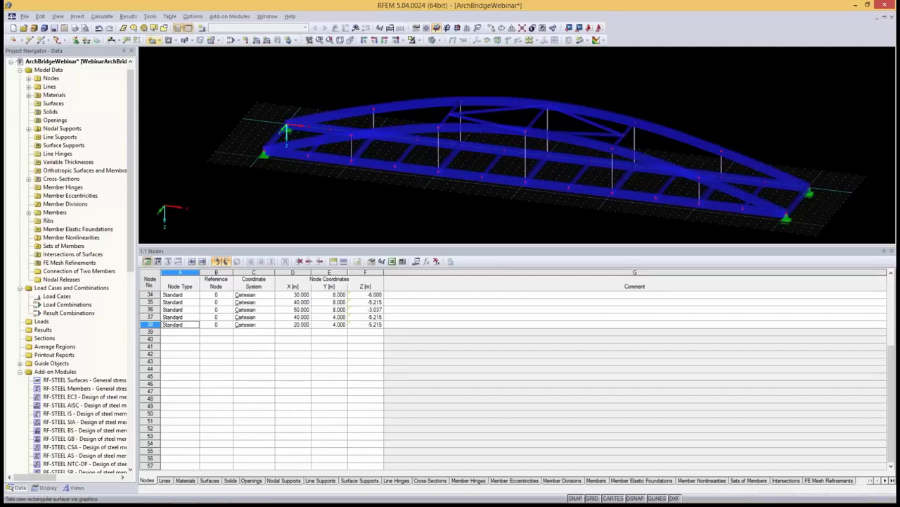
Draw a Rigid rectangular deck surface starting from the bridge's left end node.
click(152, 40)
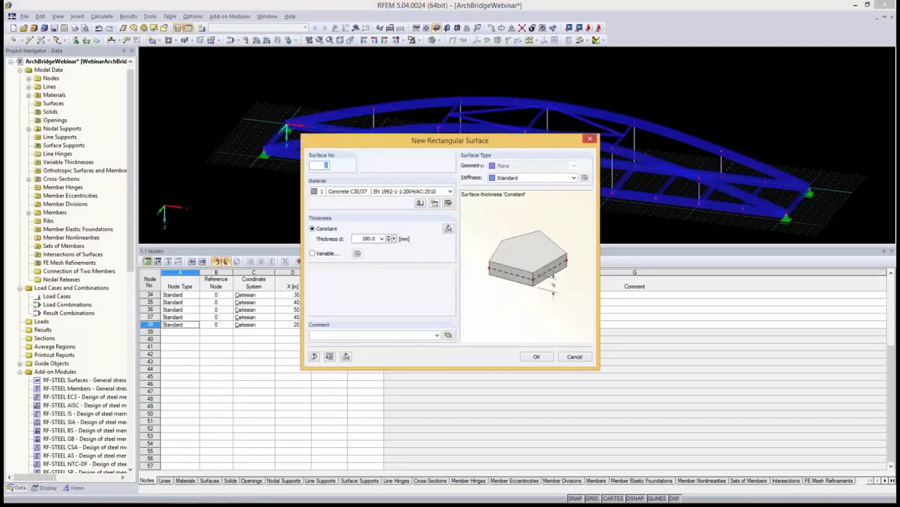
click(573, 178)
key(Down)
key(Down)
key(Down)
key(Down)
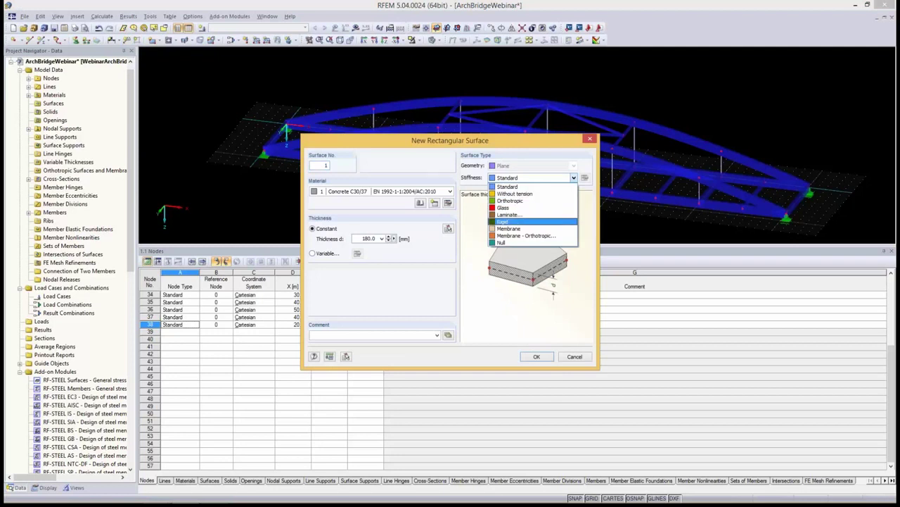
key(Return)
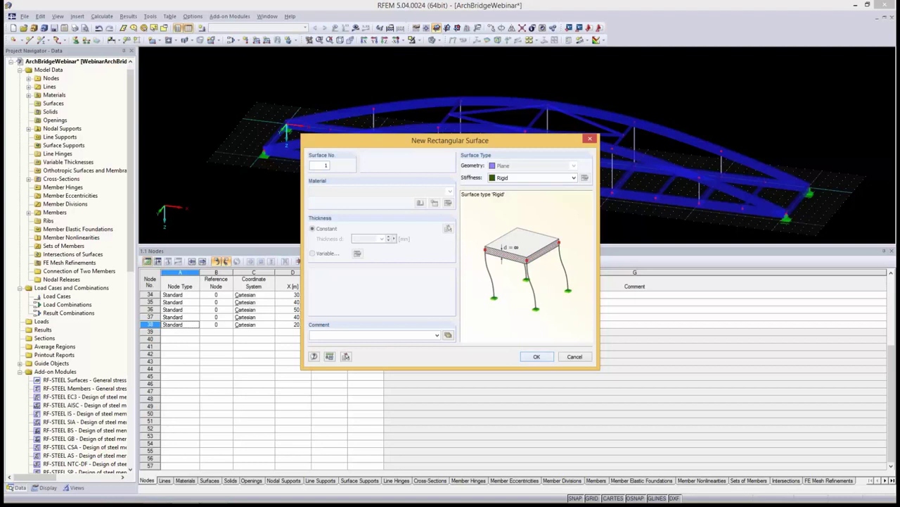
click(536, 356)
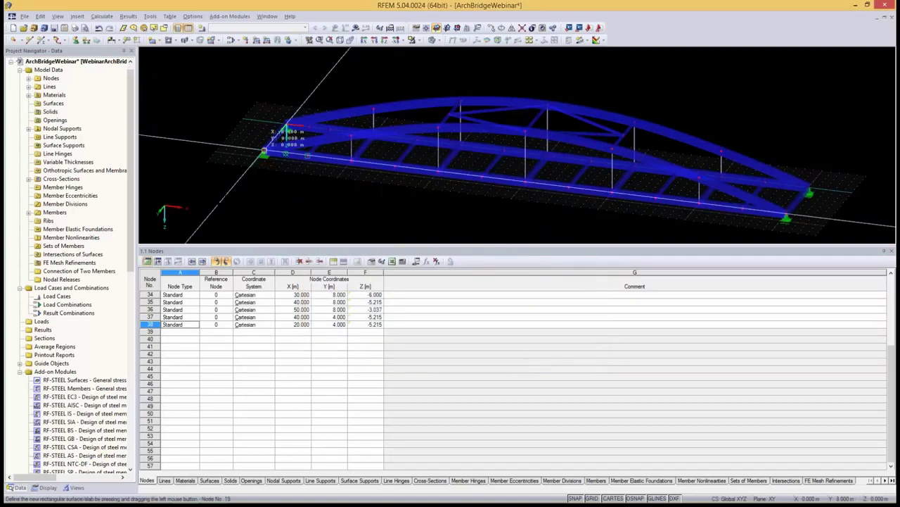
drag(264, 151, 295, 156)
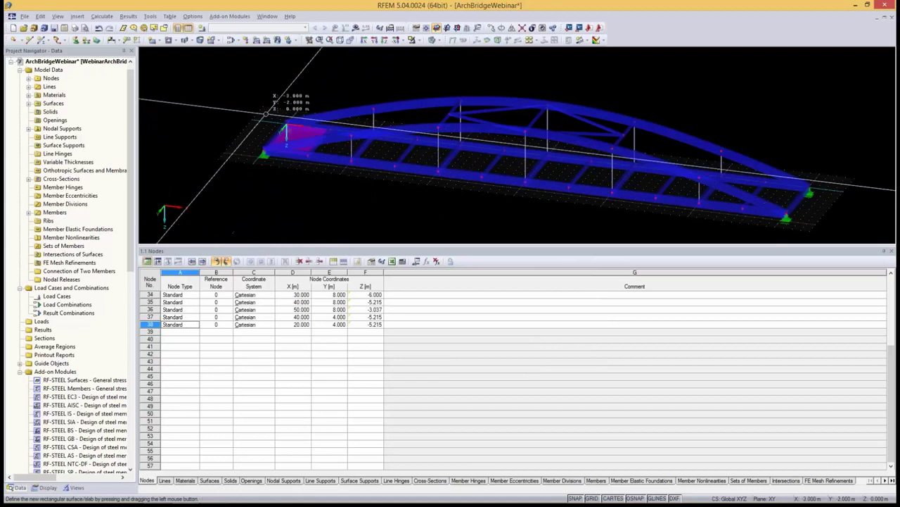
Zoom into the left end and open the Edit Surface dialog for Surface 1.
scroll(257, 127, up, 2)
scroll(257, 127, up, 2)
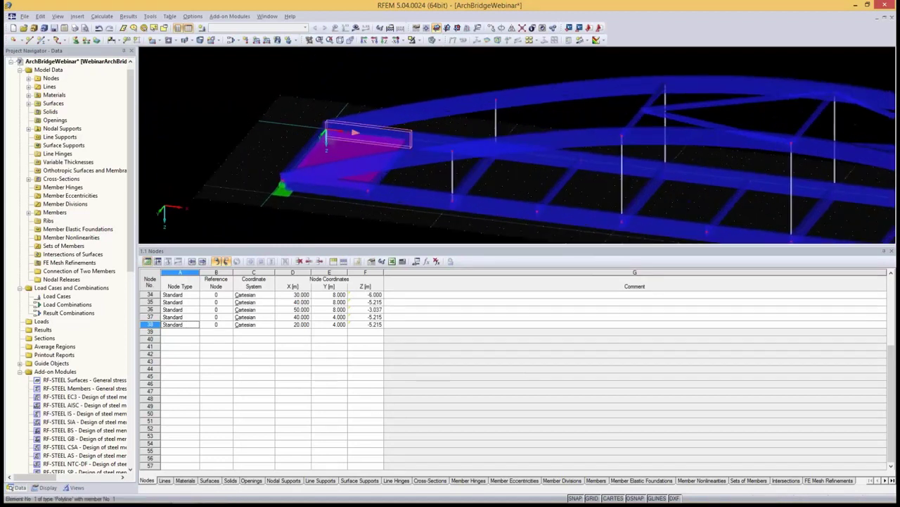
scroll(257, 126, up, 1)
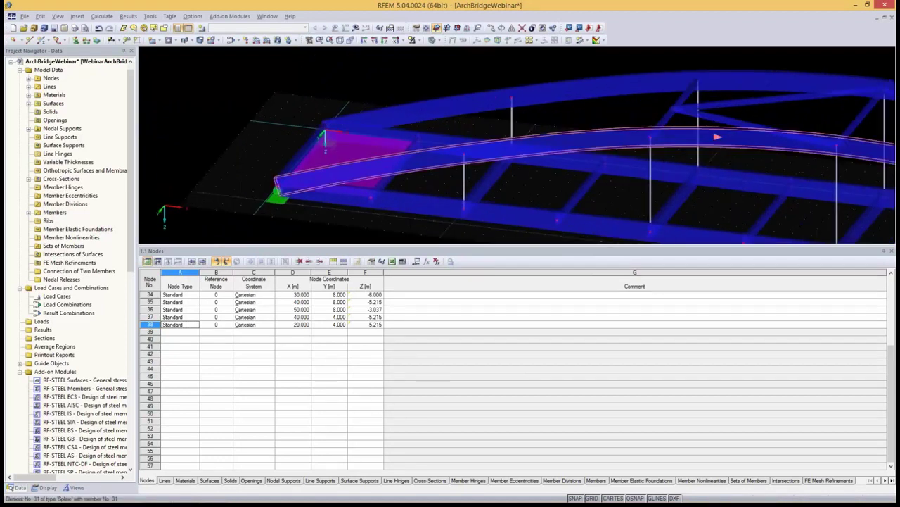
scroll(246, 111, down, 2)
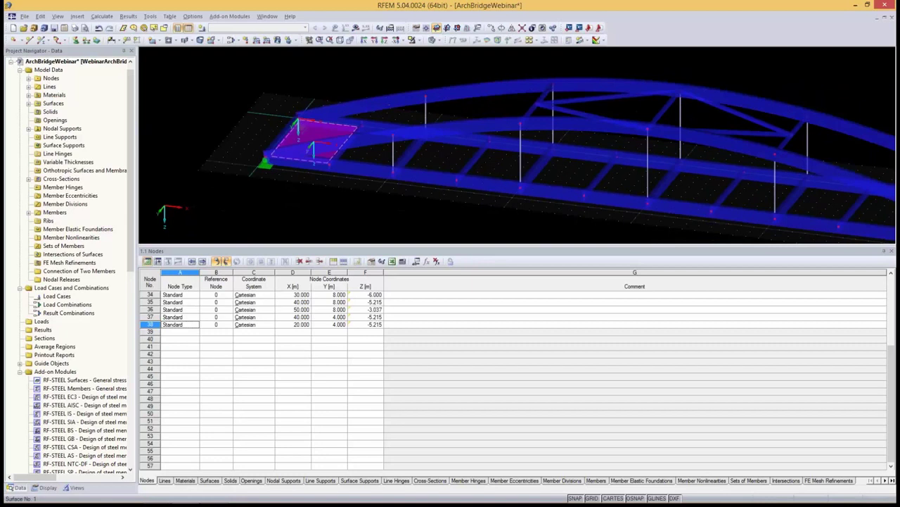
double_click(317, 137)
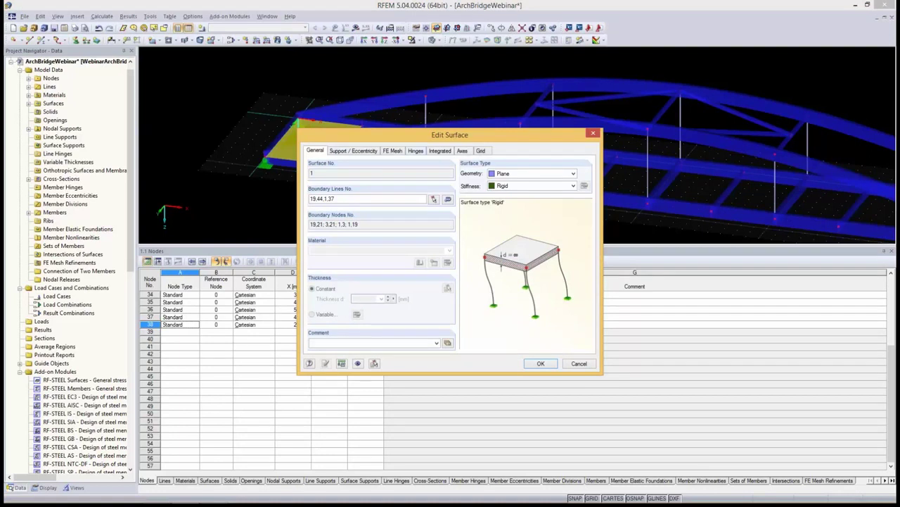
On the Hinges tab, add a φx-released line hinge picked on lines 1, 19, 37, 44.
click(416, 150)
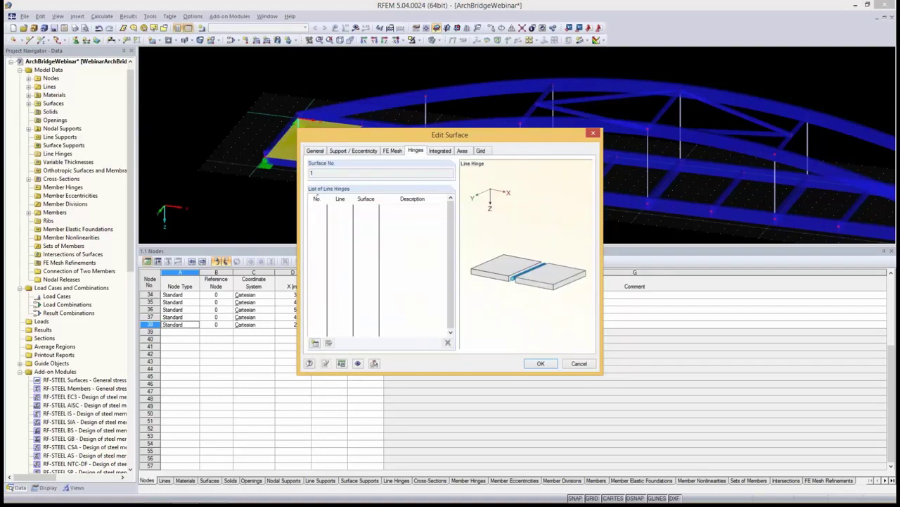
click(314, 342)
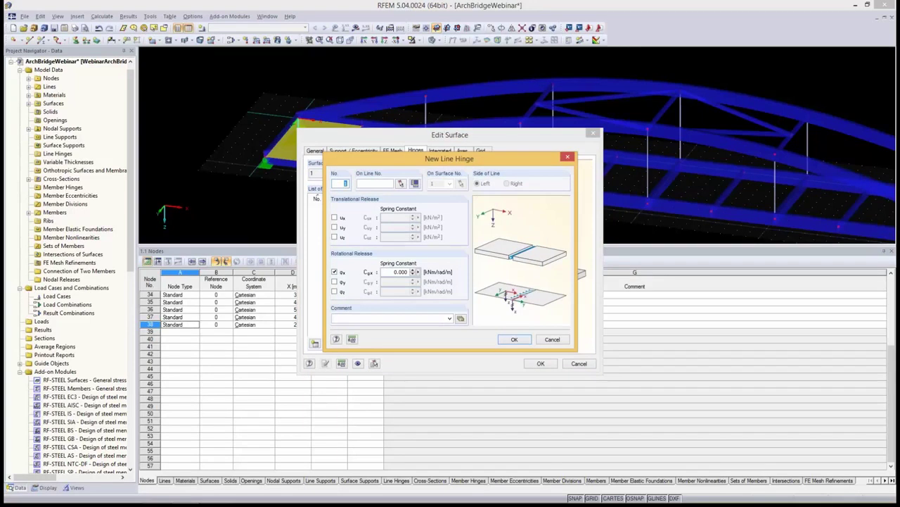
click(401, 183)
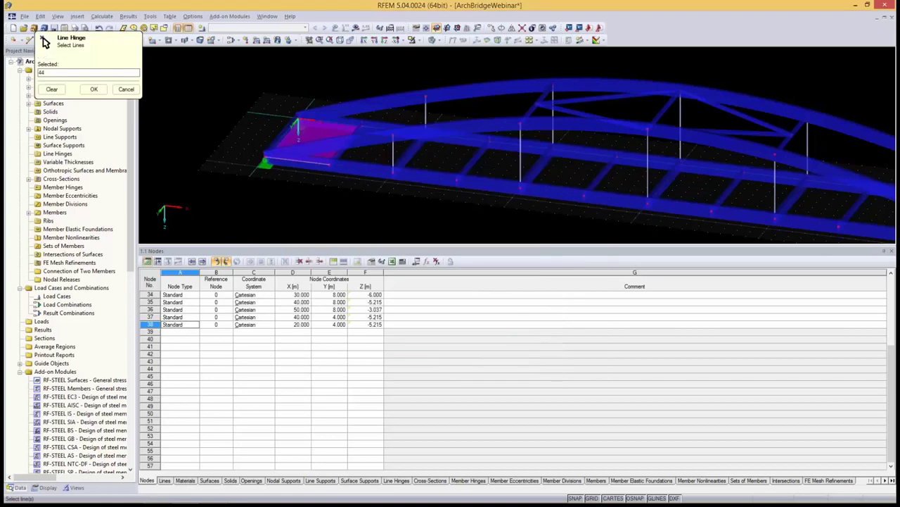
click(334, 160)
click(281, 141)
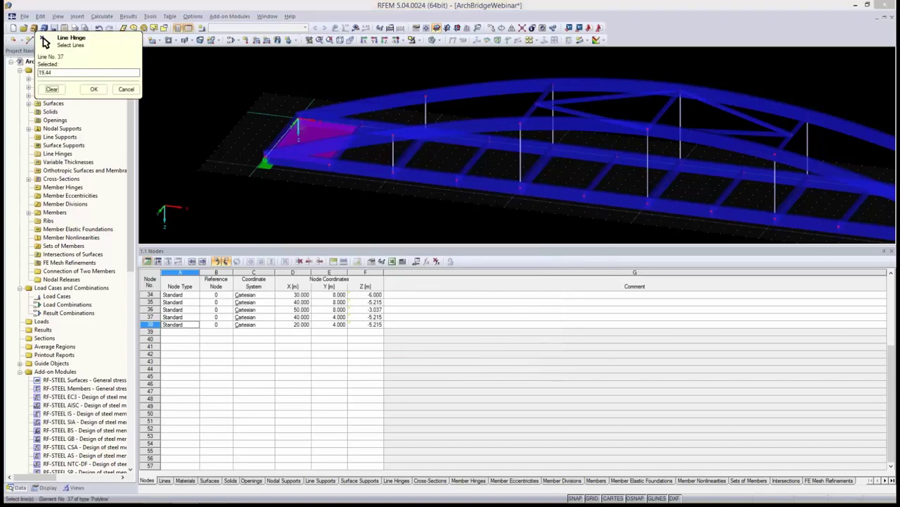
click(331, 123)
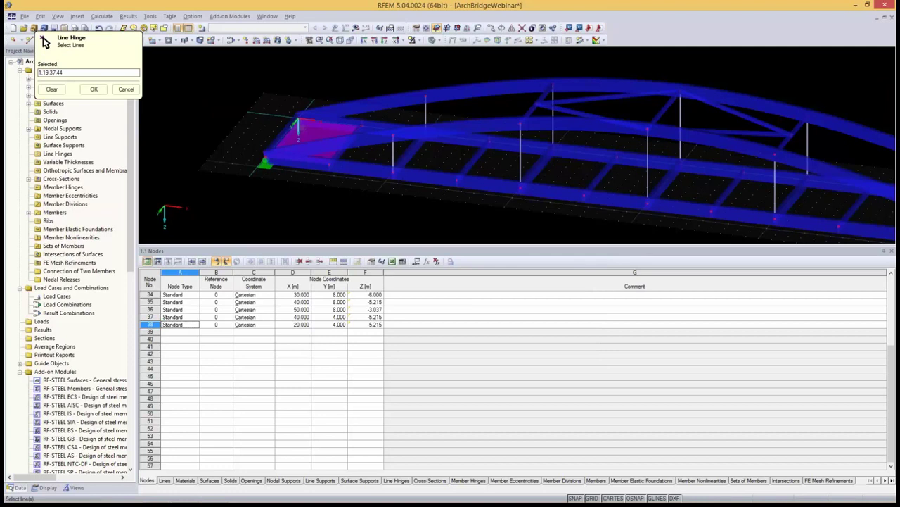
key(Return)
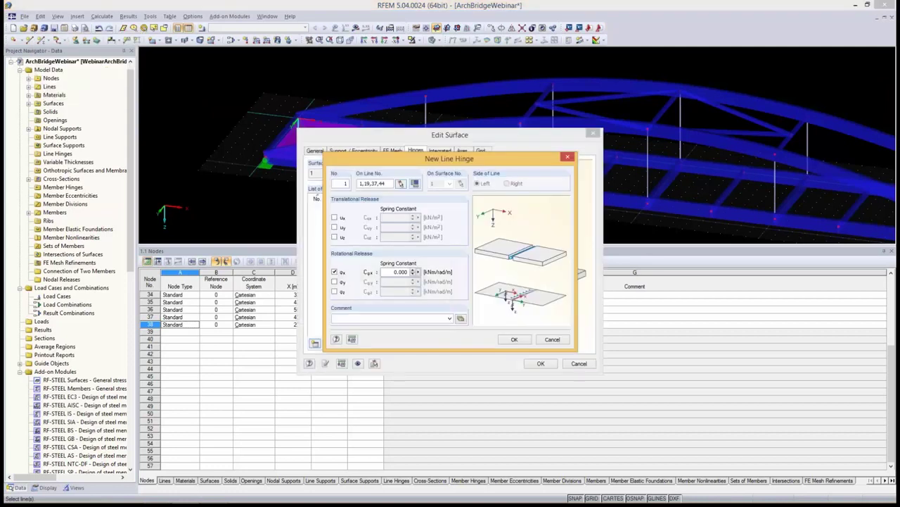
key(Return)
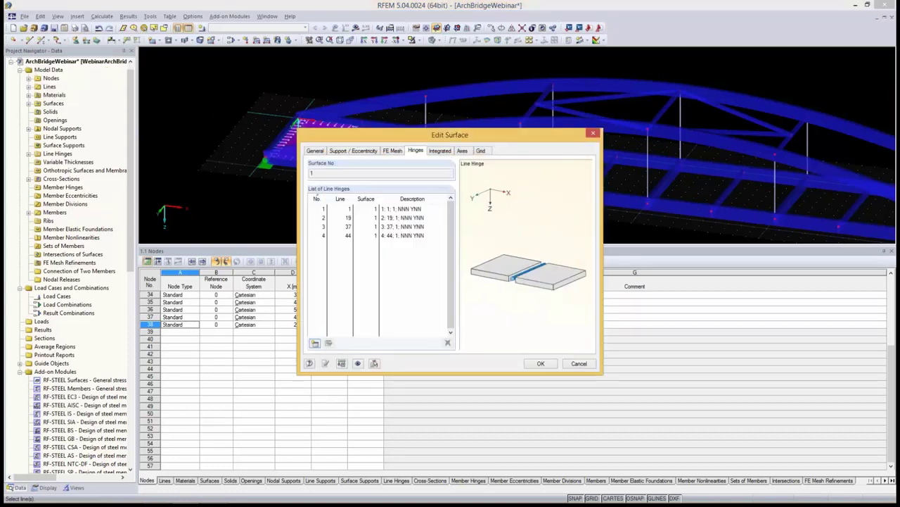
key(Return)
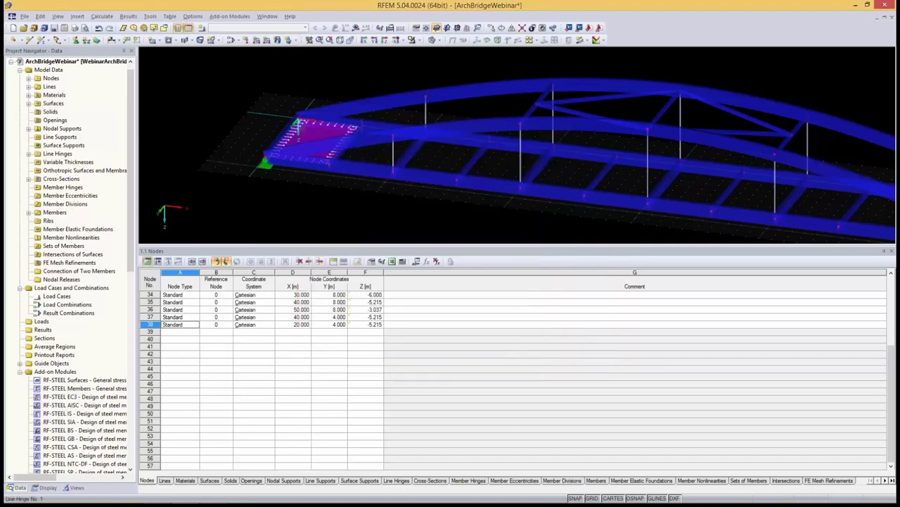
Isolate the Rigid surfaces via the Views visibility setting Surfaces by Stiffness > Rigid.
scroll(317, 130, up, 2)
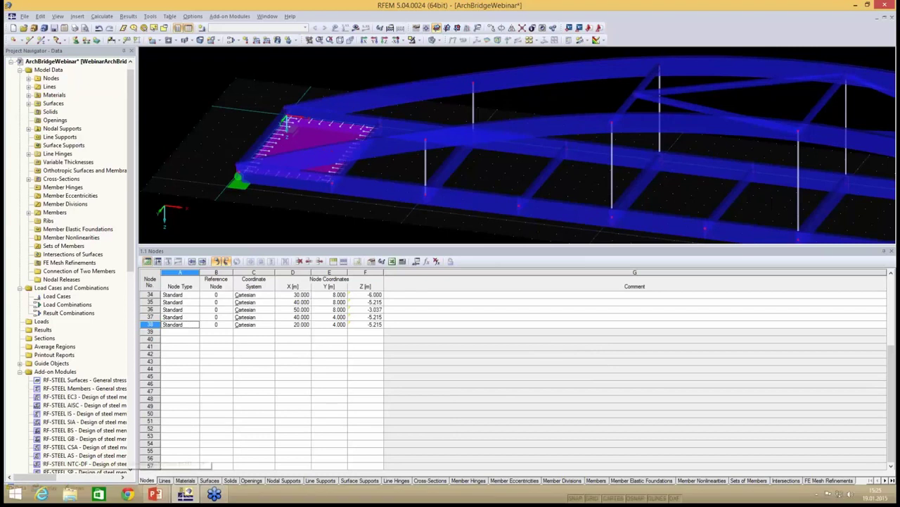
scroll(156, 118, down, 1)
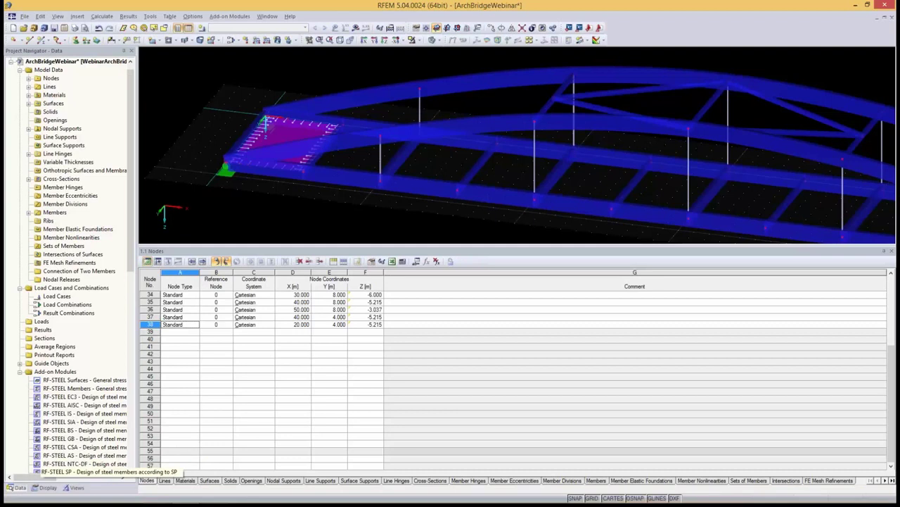
click(73, 487)
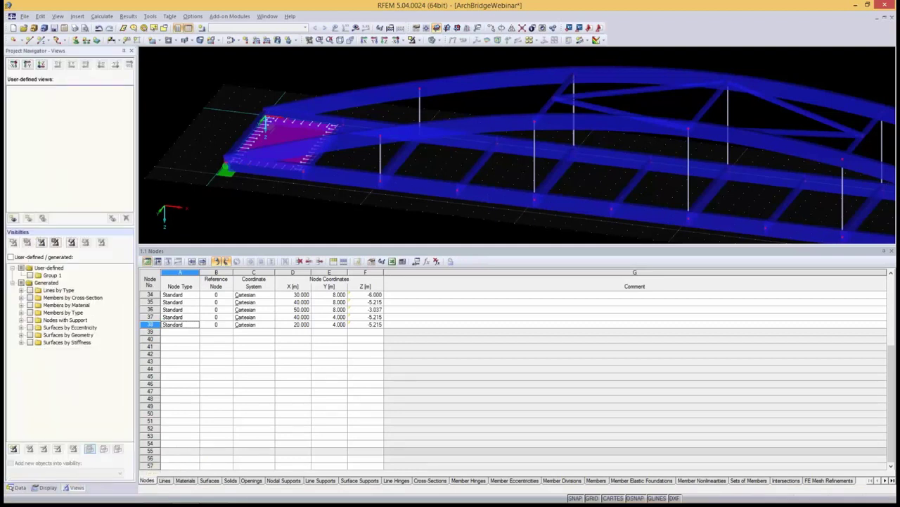
click(48, 267)
click(38, 350)
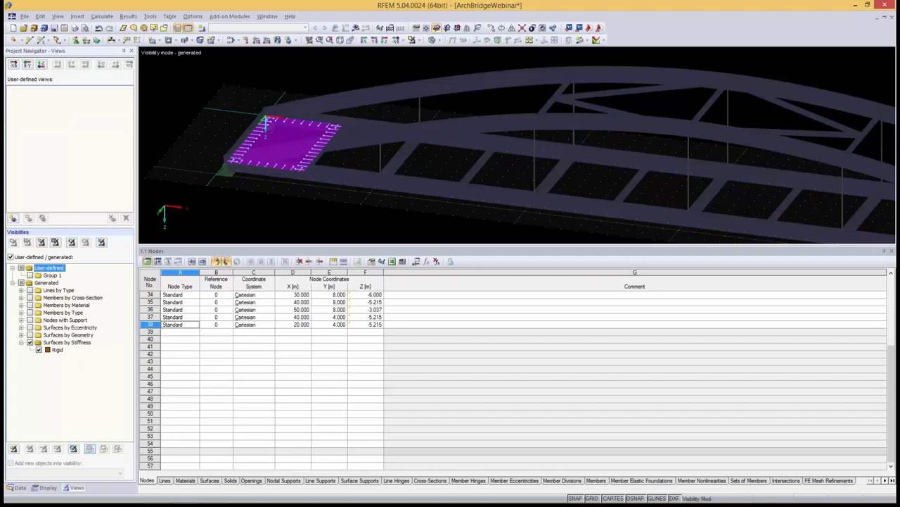
Zoom out and window-select the rigid deck plate at the left end.
scroll(518, 162, down, 5)
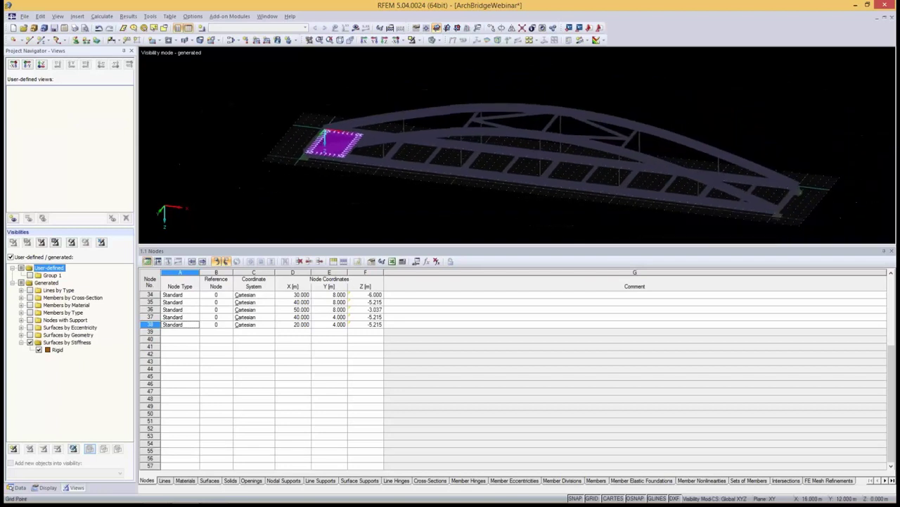
drag(543, 88, 648, 237)
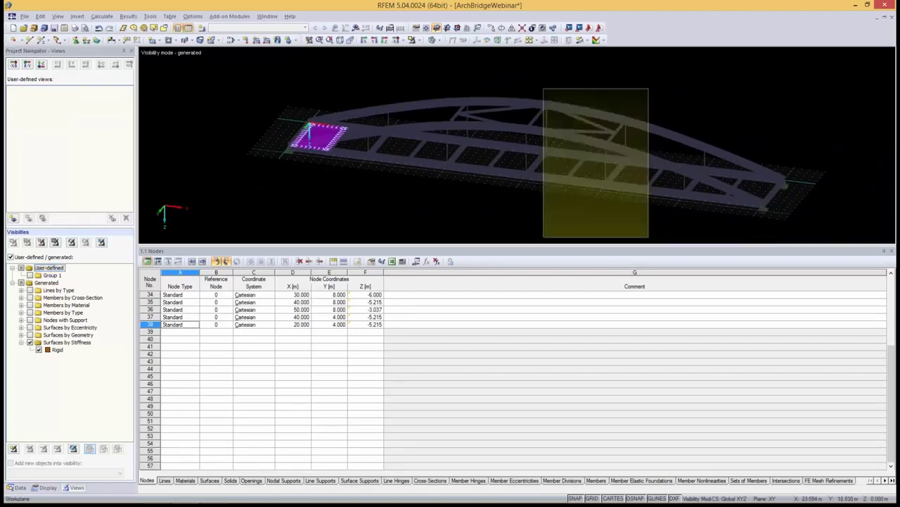
drag(525, 64, 749, 232)
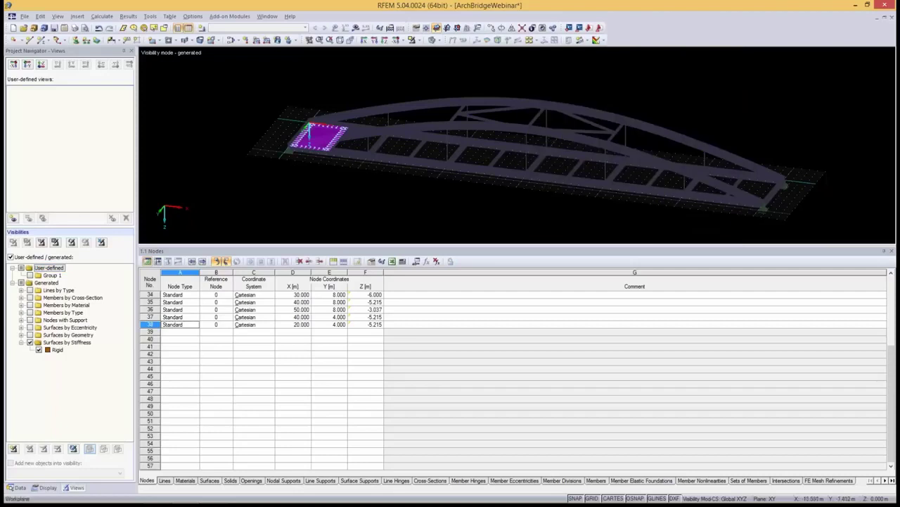
mouse_move(239, 88)
mouse_down()
mouse_move(315, 117)
mouse_move(403, 189)
mouse_up()
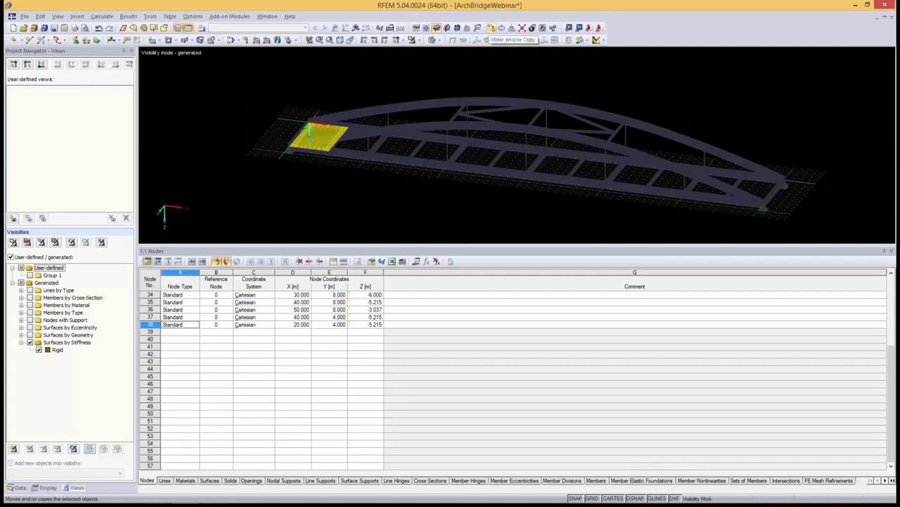
Copy the rigid deck plate 11 times at 5 m spacing along x.
click(491, 28)
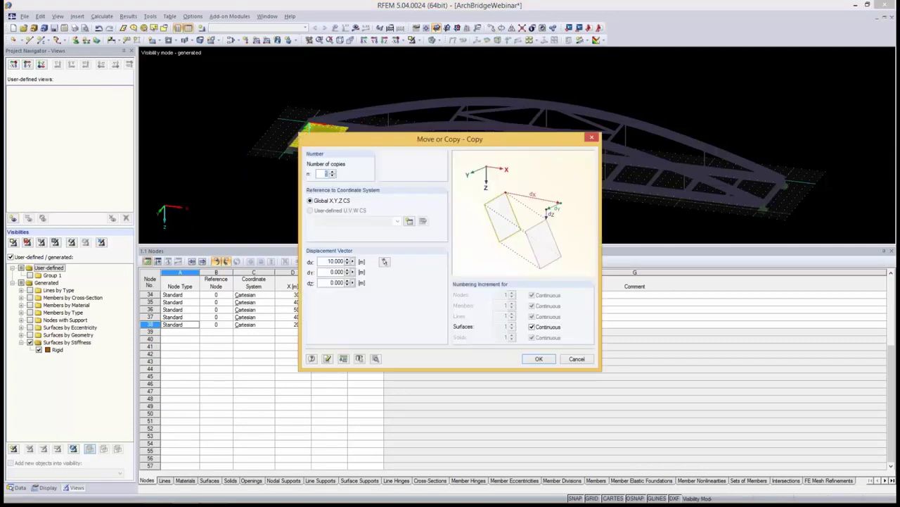
text(11)
double_click(337, 261)
text(5)
key(Tab)
key(Tab)
key(Return)
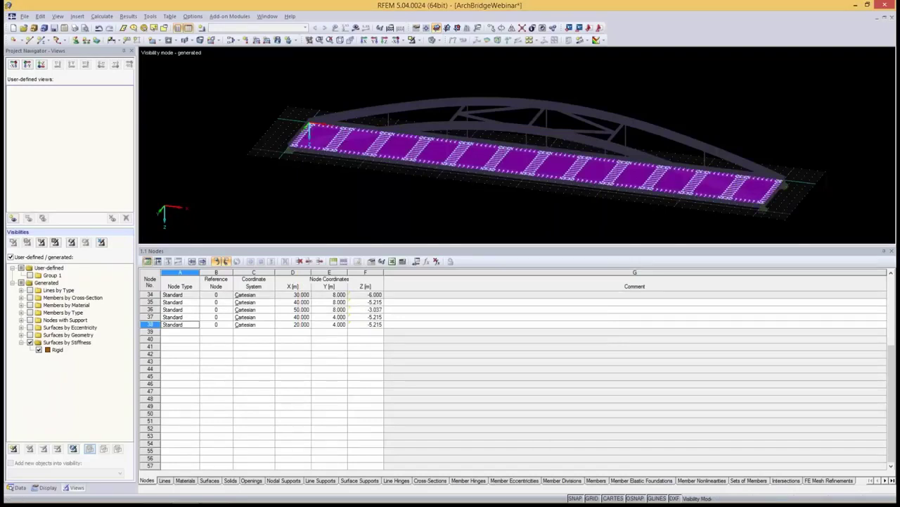
Show the whole model again, save it, and advance the slides to Load Model 1.
click(11, 257)
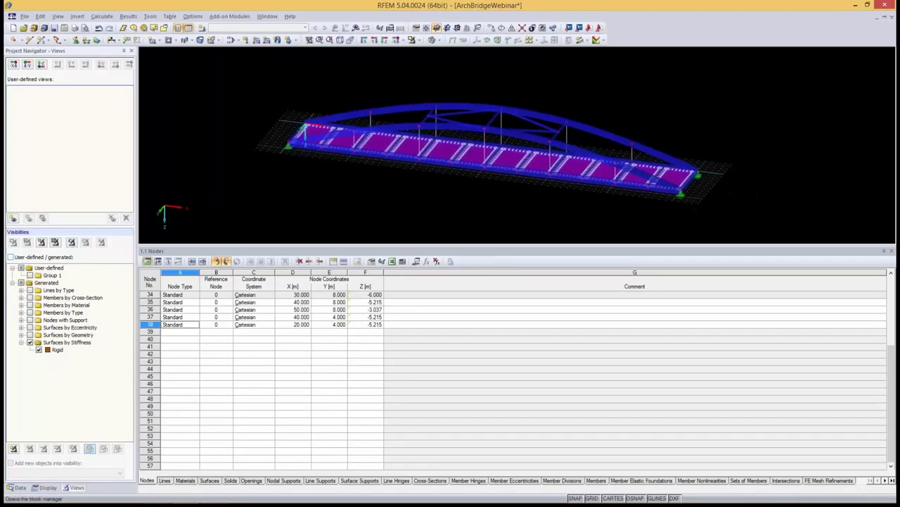
click(54, 28)
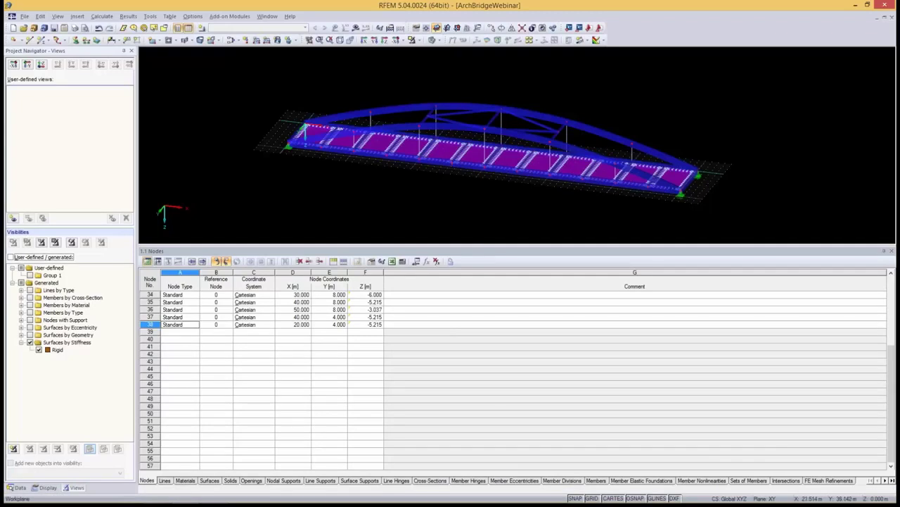
key(alt+Tab)
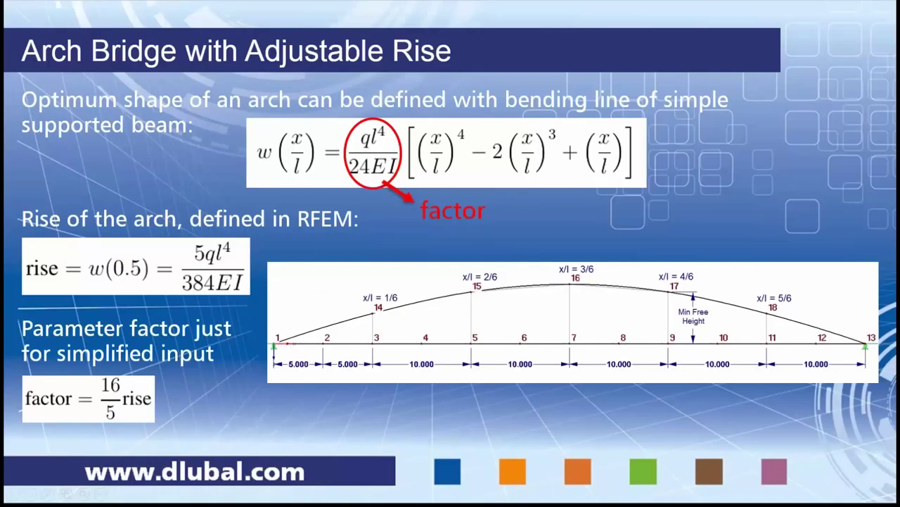
key(Right)
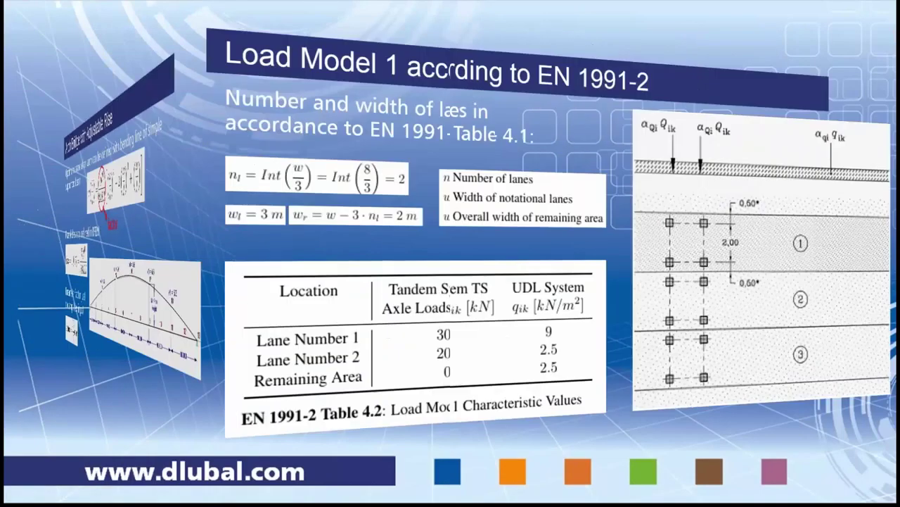
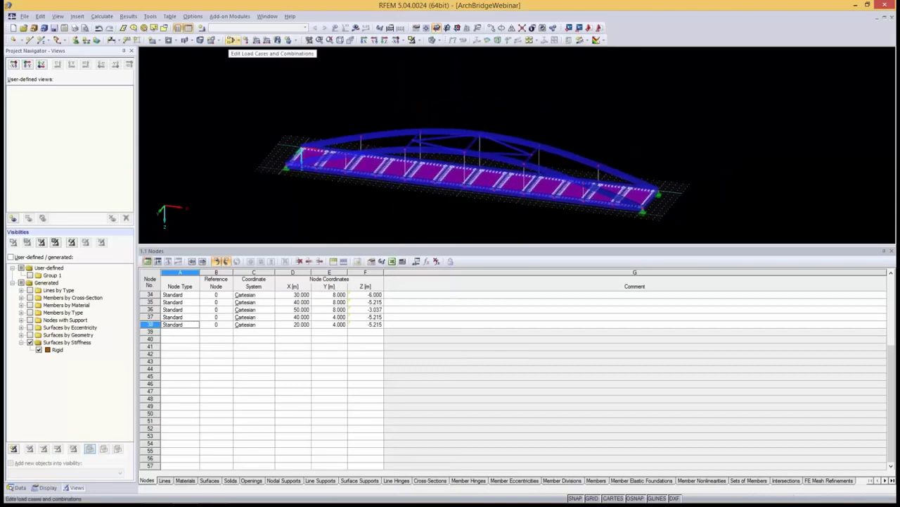
Give load case LC1 the description Self-weight, permanent, with self-weight factor 1.000 in Z.
click(232, 40)
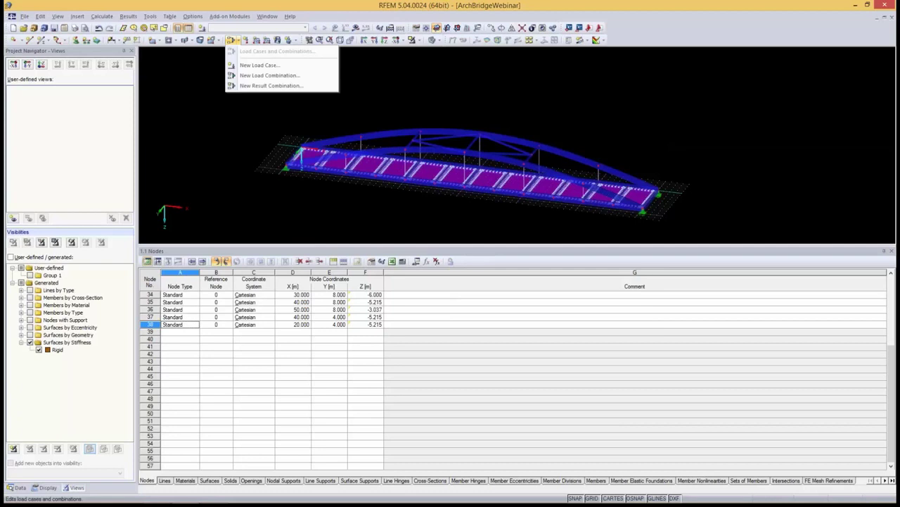
click(259, 64)
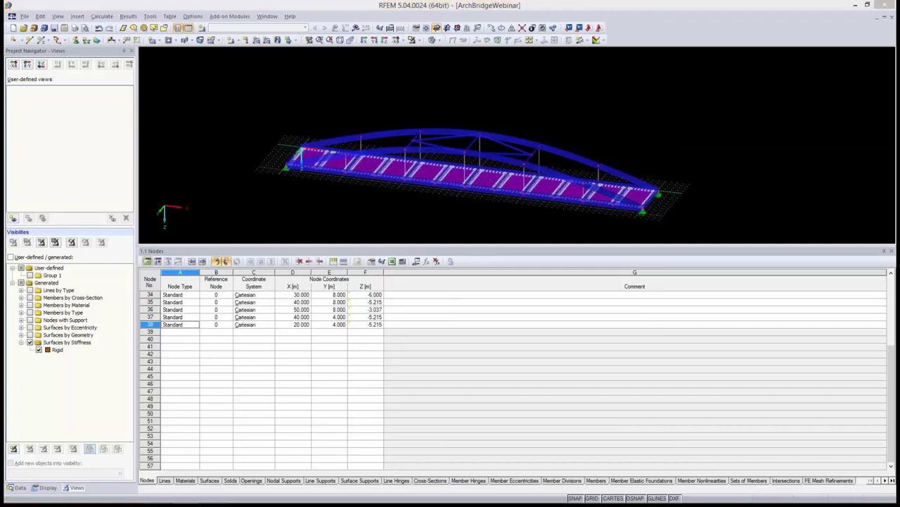
click(586, 131)
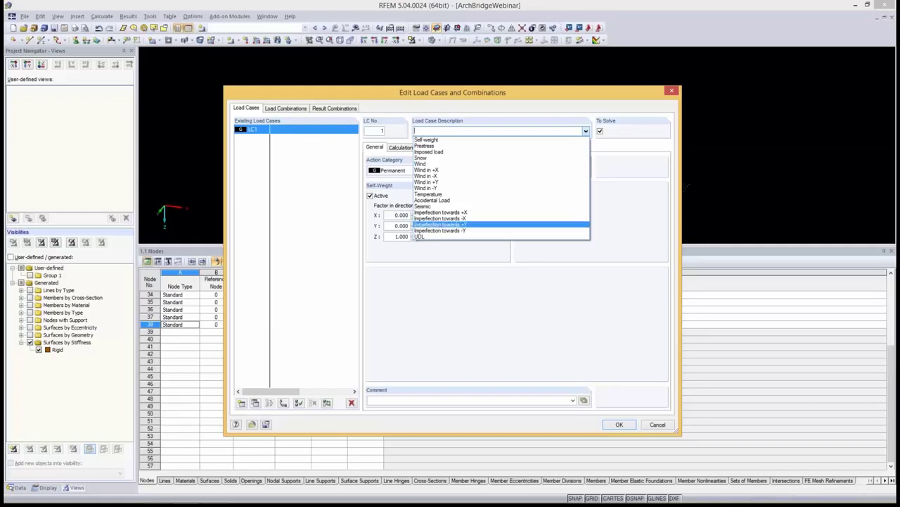
key(Return)
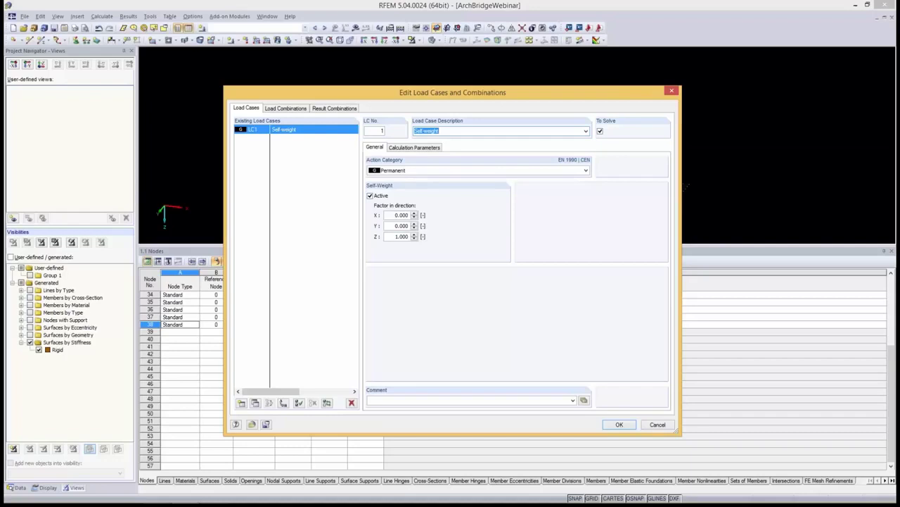
click(618, 424)
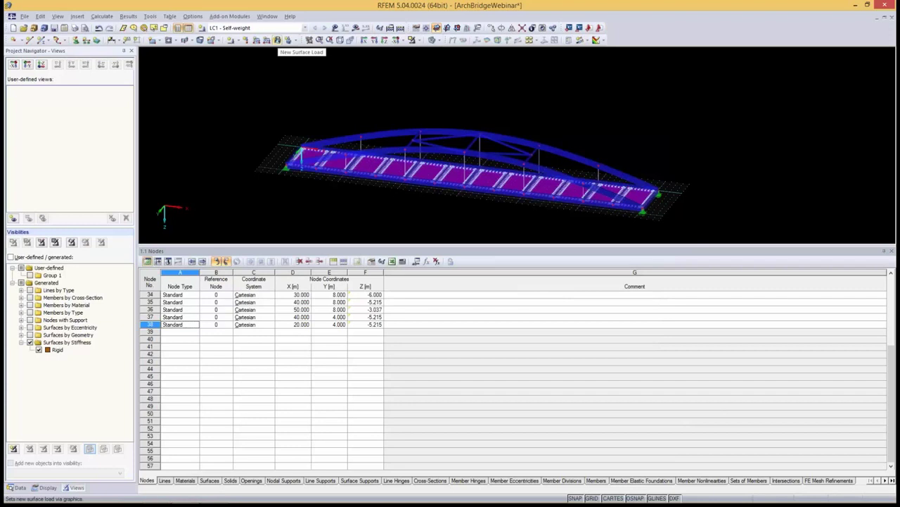
Enter a 9.5 kN/m² surface load and window-select all bridge deck surfaces to carry it.
click(277, 40)
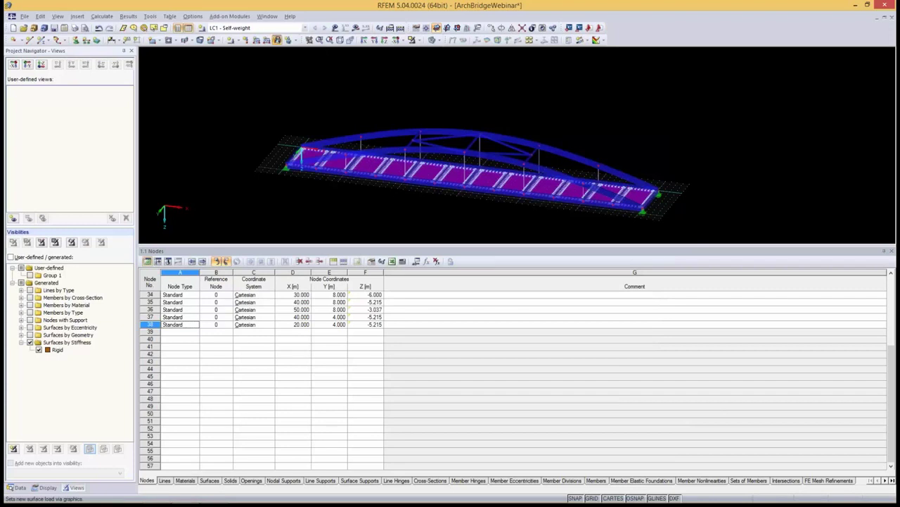
text(9.5)
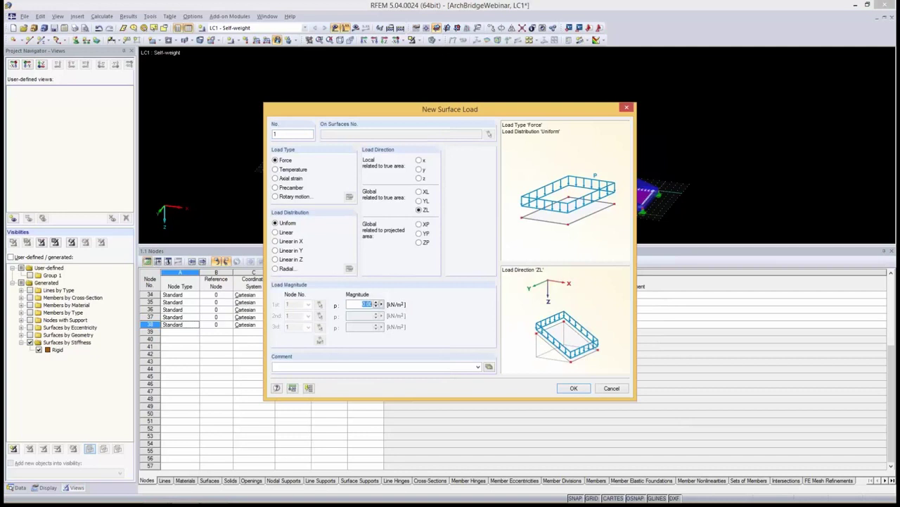
click(372, 366)
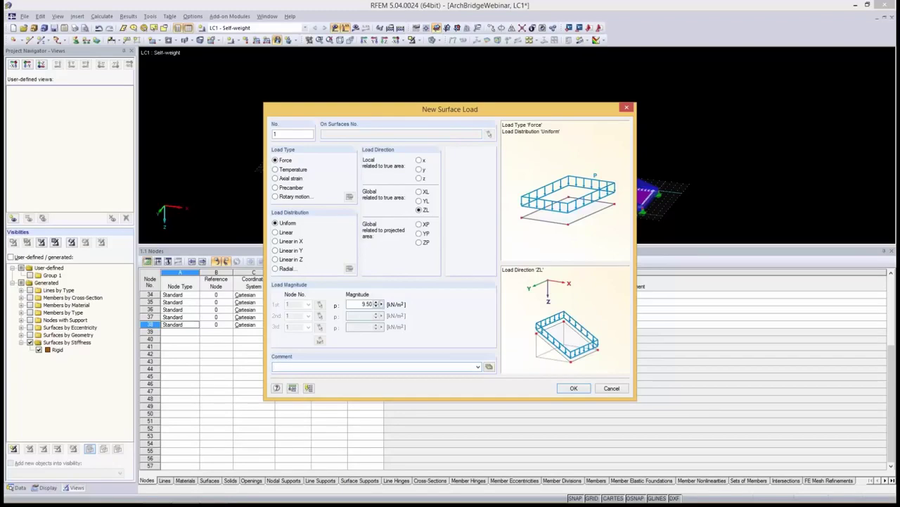
drag(450, 110, 299, 111)
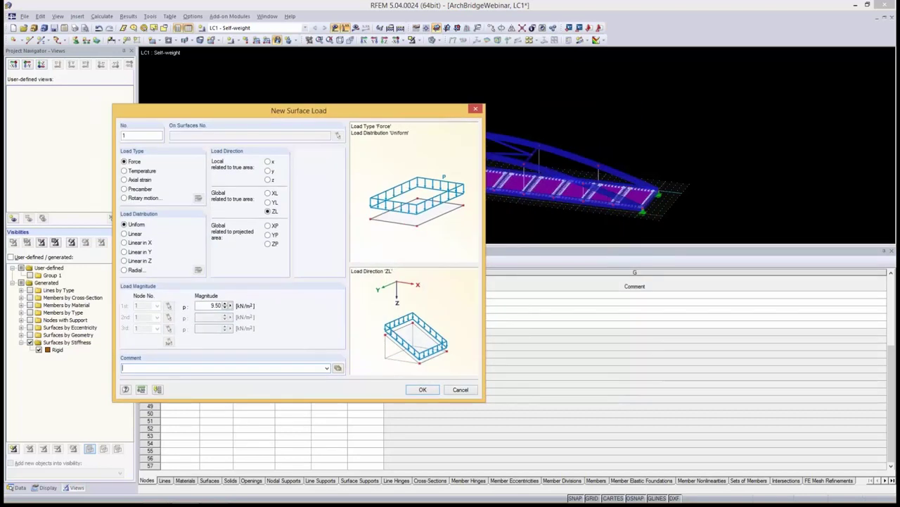
click(338, 134)
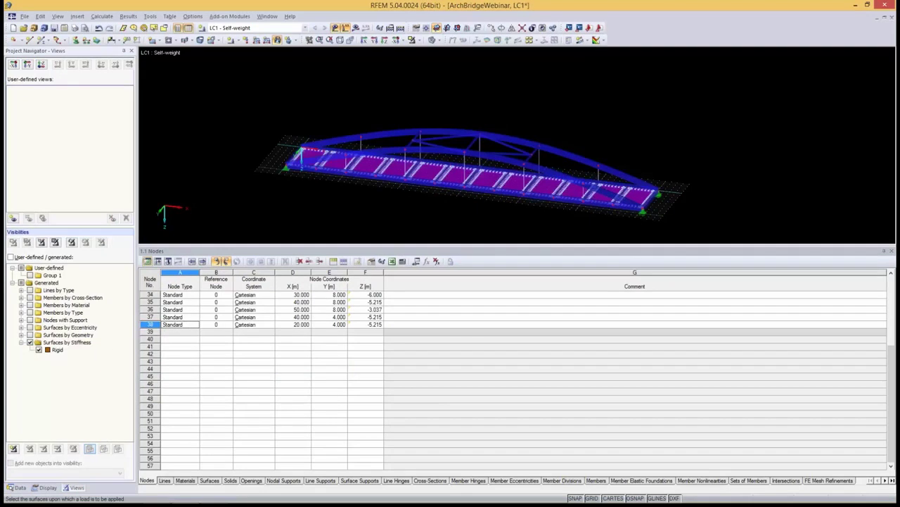
drag(242, 85, 795, 229)
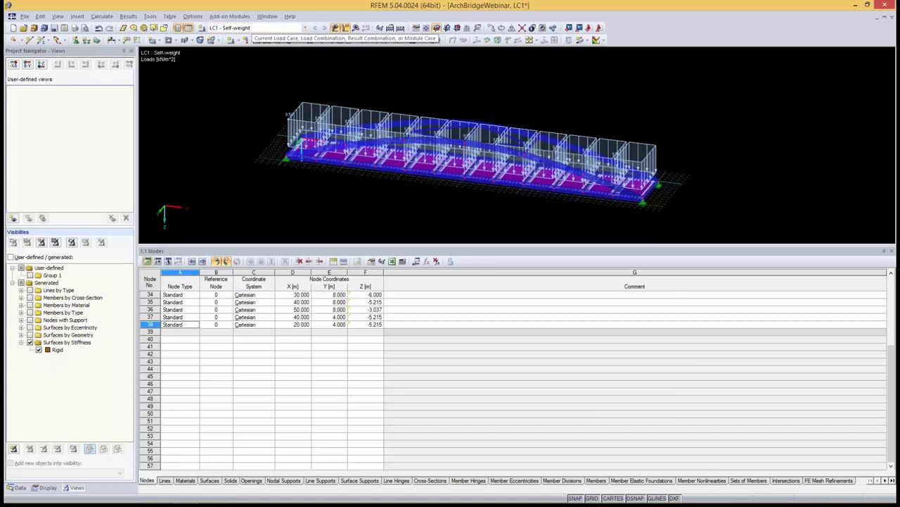
Create load case LC2 'UDL' with action category Imposed - category G: traffic area.
click(231, 40)
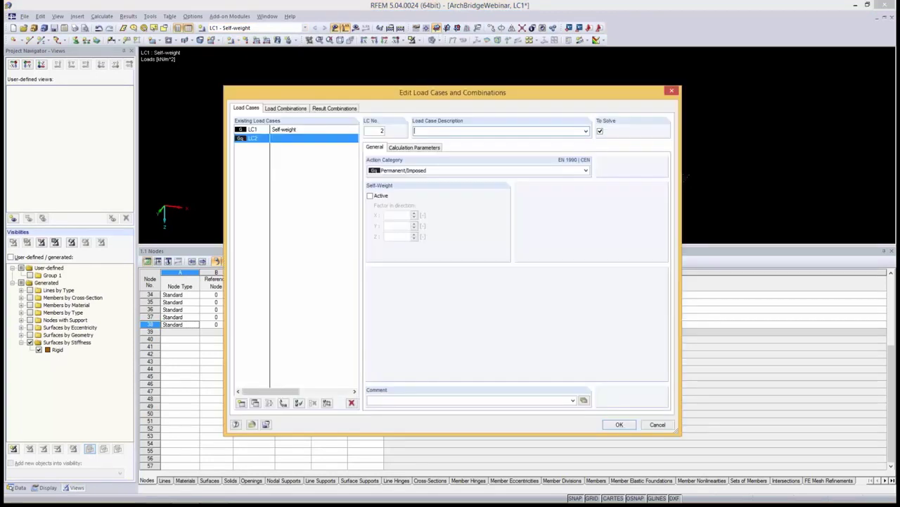
text(UDL)
click(585, 170)
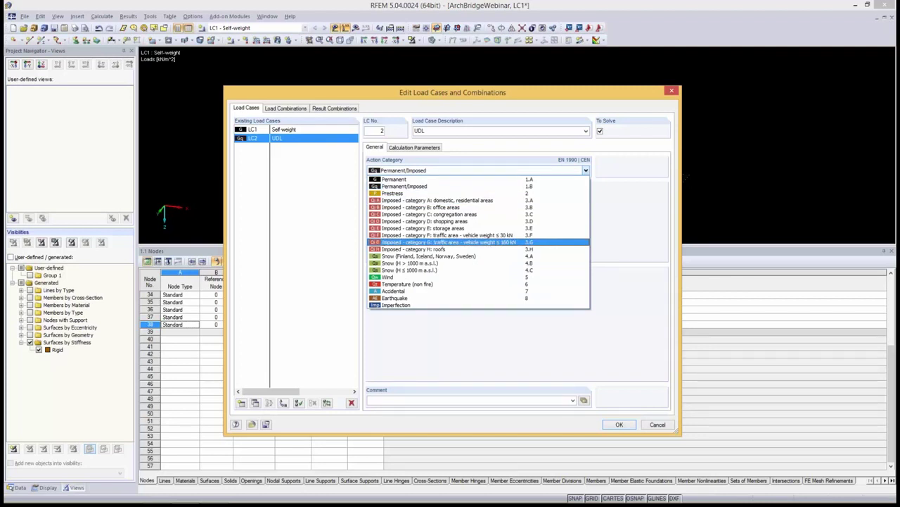
key(Return)
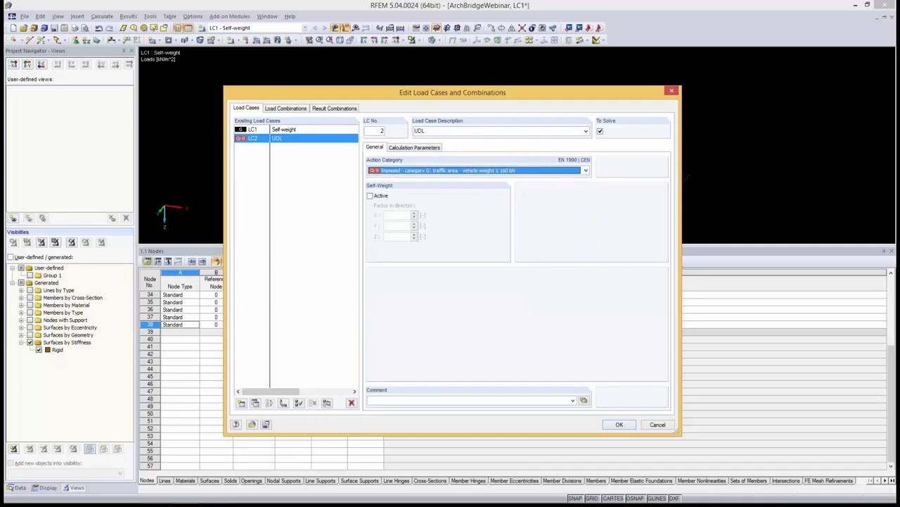
key(Tab)
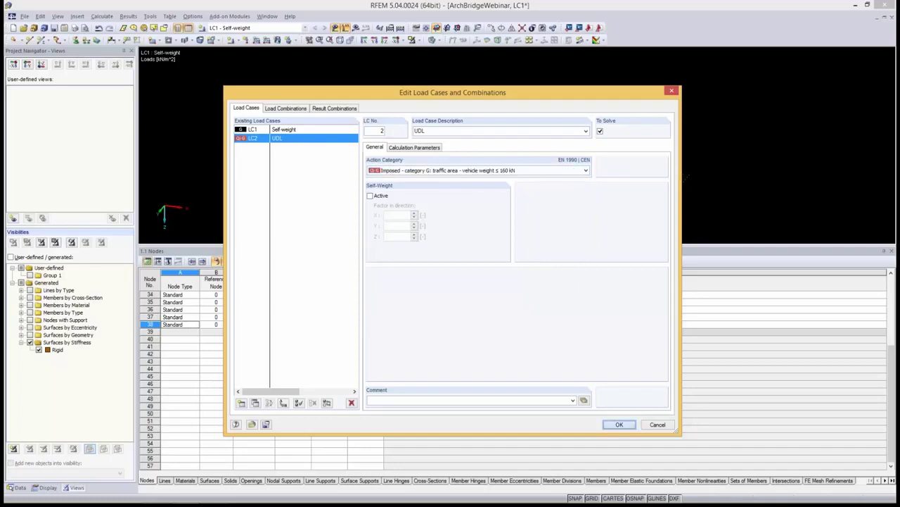
key(Return)
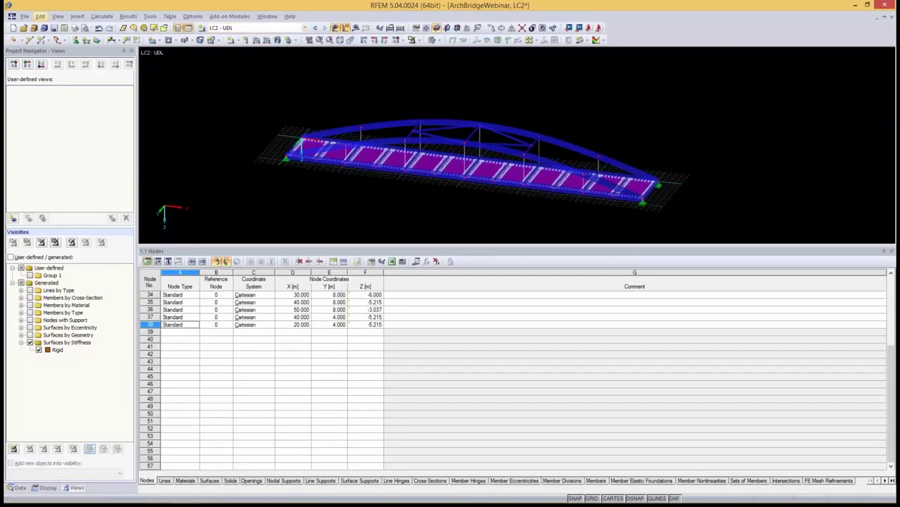
Orbit and zoom onto the bridge's left support, then bring up the Insert menu for loads.
click(41, 16)
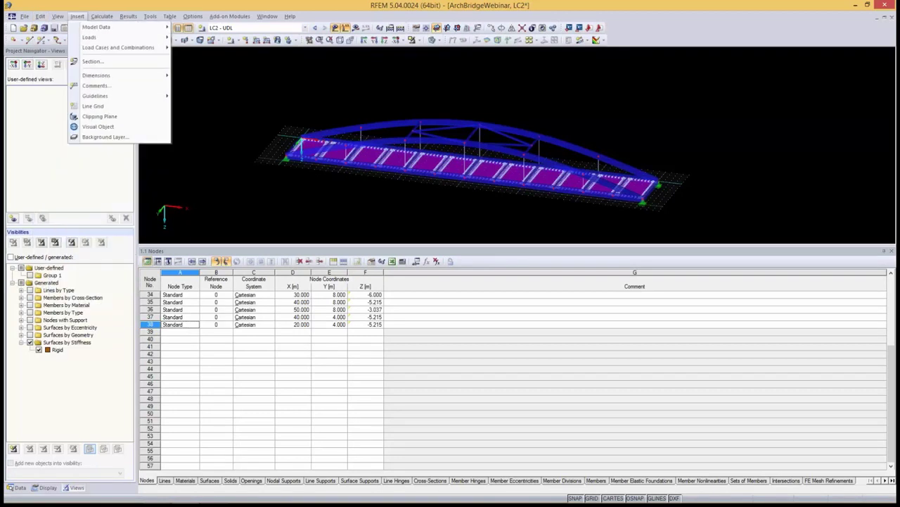
key(Escape)
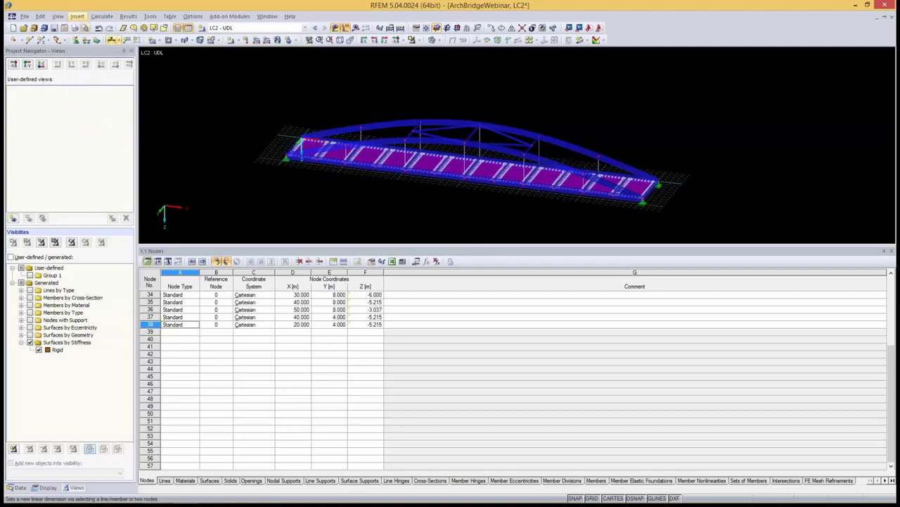
ctrl+middle_drag(422, 162, 478, 162)
ctrl+middle_drag(423, 162, 327, 153)
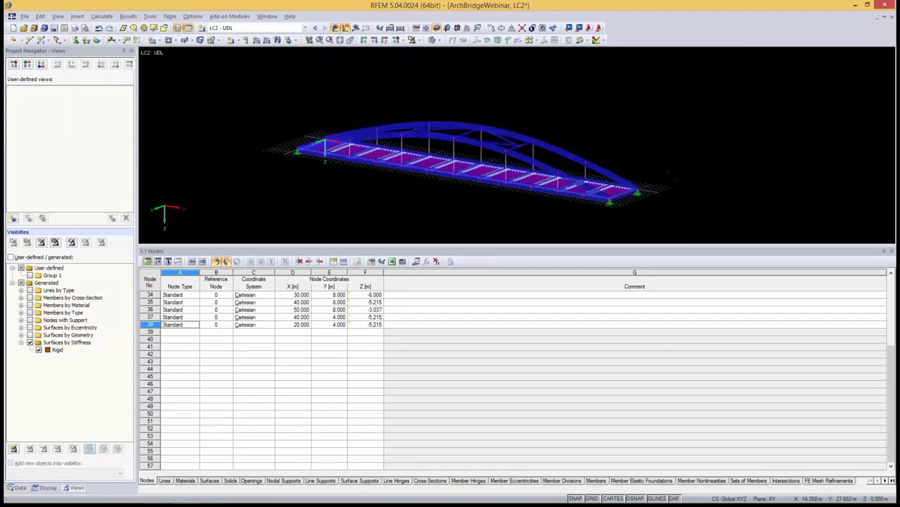
scroll(325, 138, up, 3)
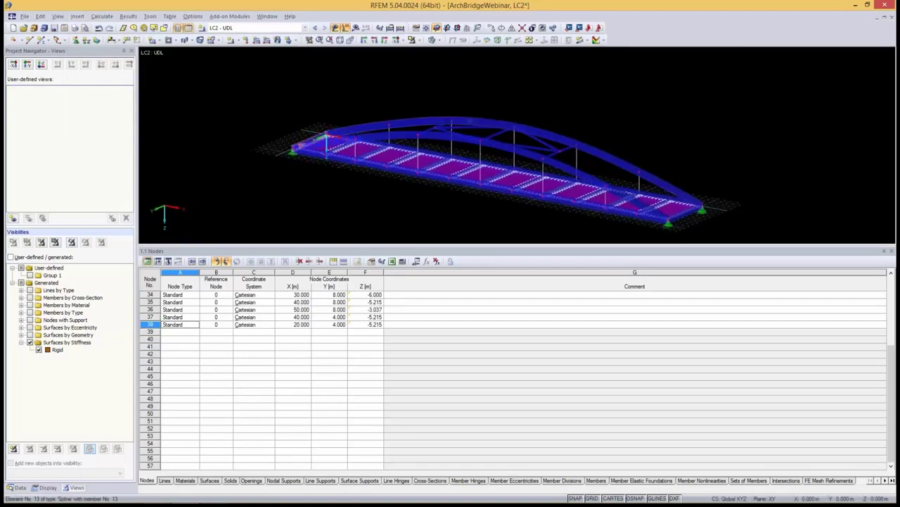
scroll(325, 138, up, 2)
scroll(325, 138, up, 2)
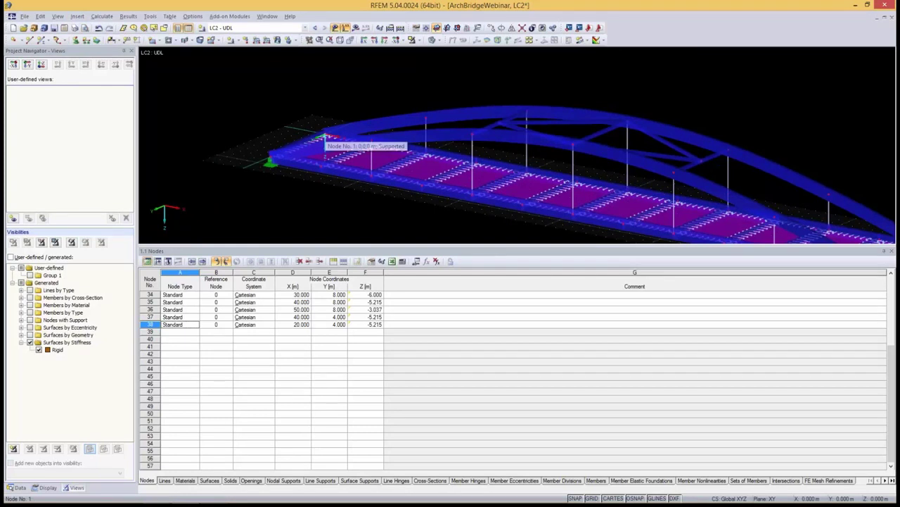
ctrl+middle_drag(325, 138, 341, 104)
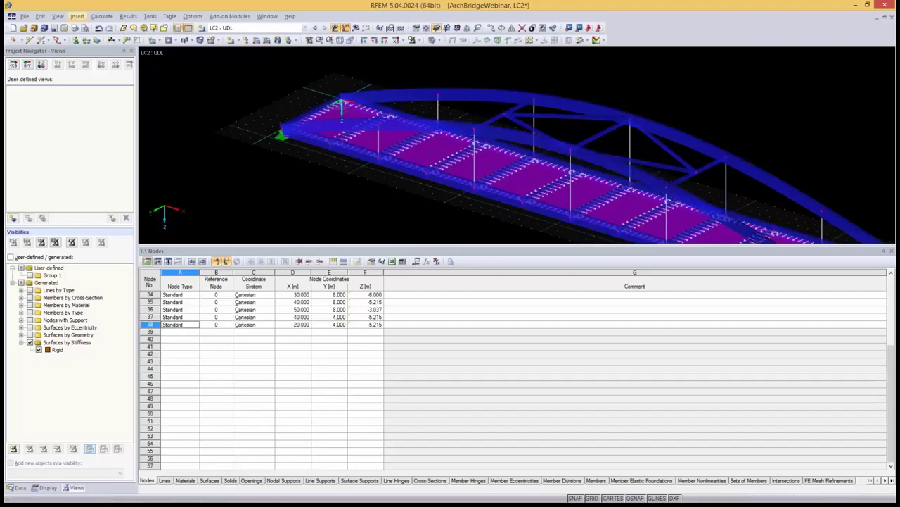
click(77, 15)
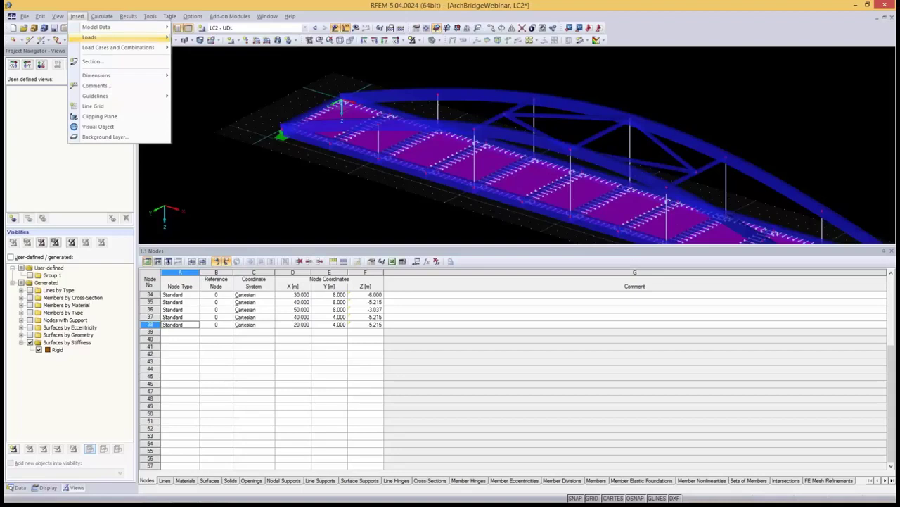
mouse_move(89, 38)
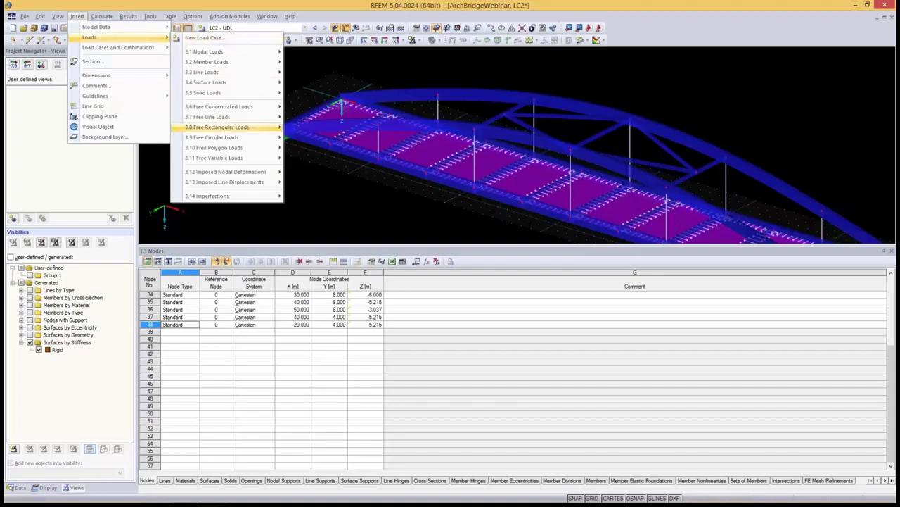
mouse_move(218, 127)
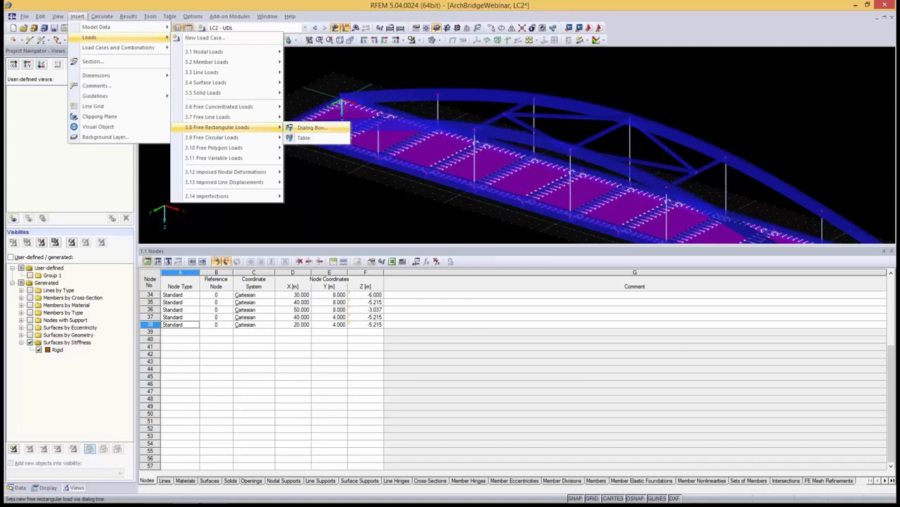
Start a new free rectangular load with magnitude 2.50 kN/m².
click(312, 127)
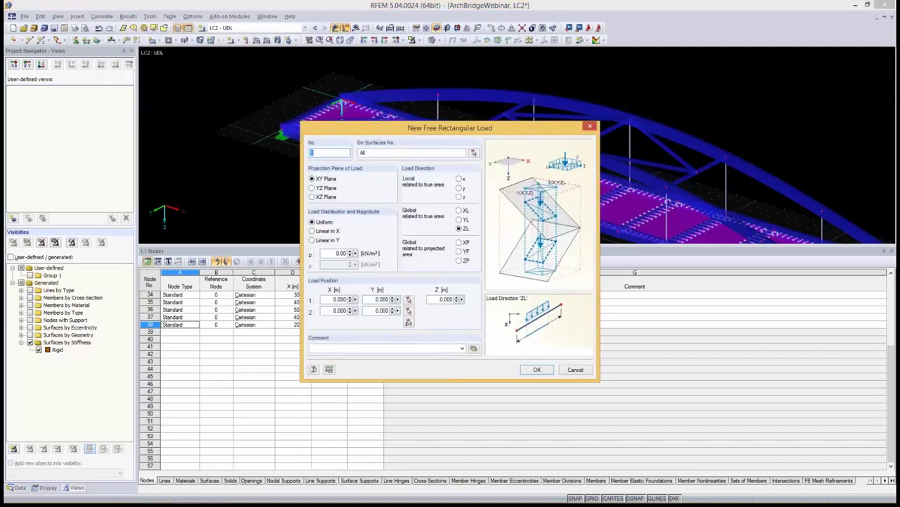
key(Tab)
double_click(338, 253)
text(2.5)
key(Tab)
Set the second corner to X 60 m, Y 1 m and create the load.
double_click(339, 310)
text(60)
key(Tab)
click(381, 299)
double_click(380, 299)
double_click(382, 311)
text(1)
key(Tab)
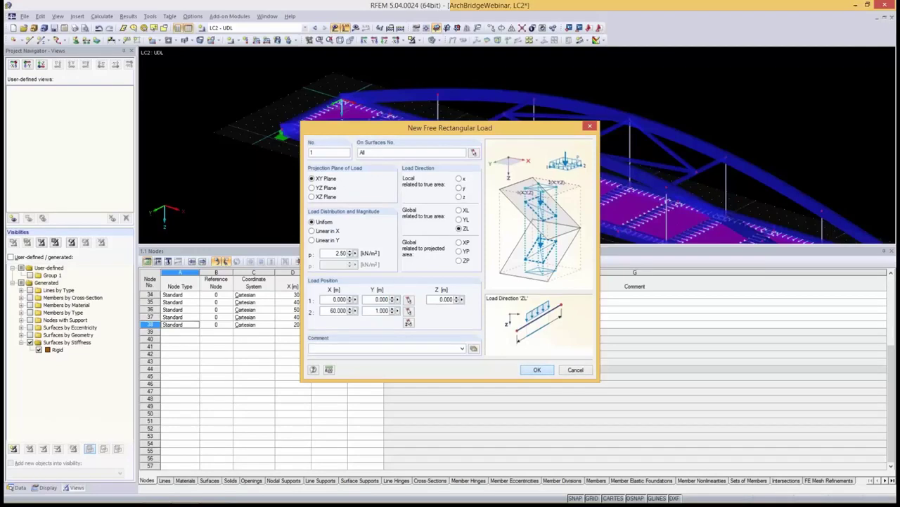
key(Return)
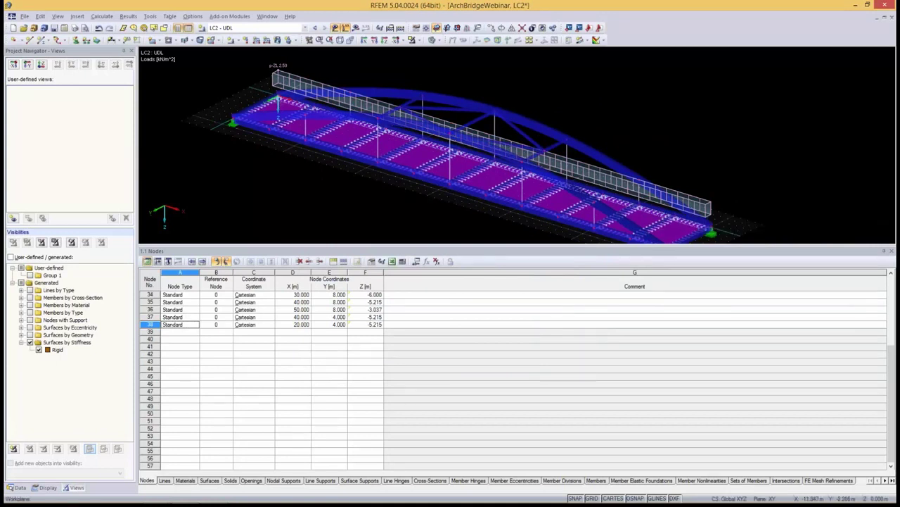
Repeat the rectangular load with load number 2, a changed Y coordinate and magnitude 9.
right_click(205, 62)
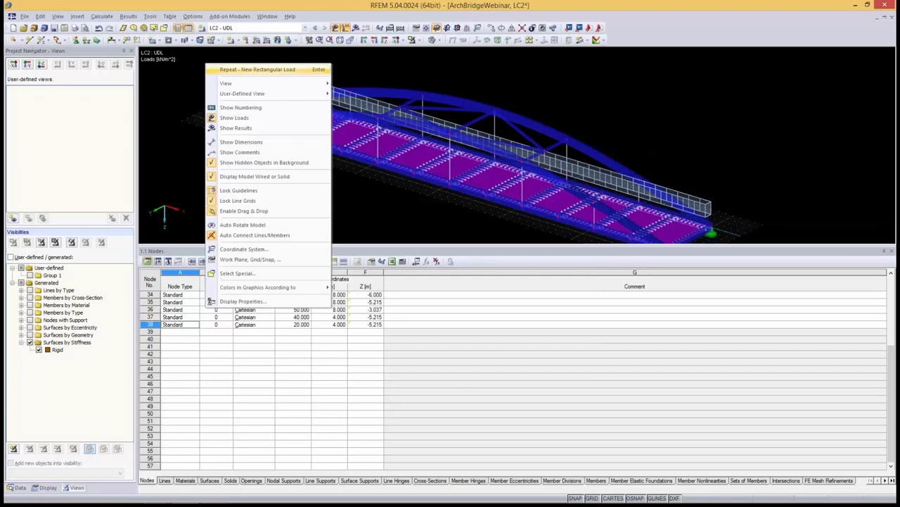
click(258, 69)
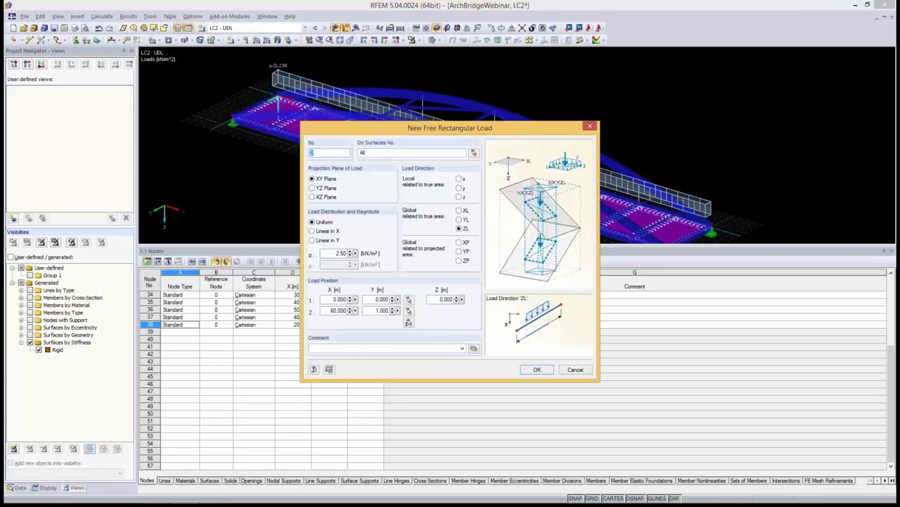
text(2)
click(382, 299)
text(1)
key(Tab)
key(Tab)
text(4)
key(Tab)
click(341, 252)
text(9)
click(537, 370)
Repeat the rectangular load at 2.50 kN/m² with Y running from 4 m to 7 m.
scroll(176, 76, down, 1)
scroll(176, 76, down, 1)
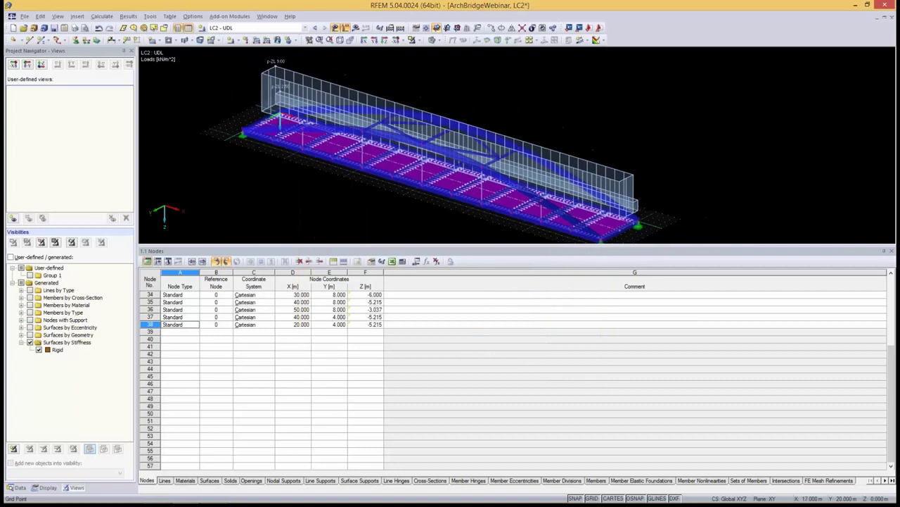
right_click(176, 76)
click(225, 81)
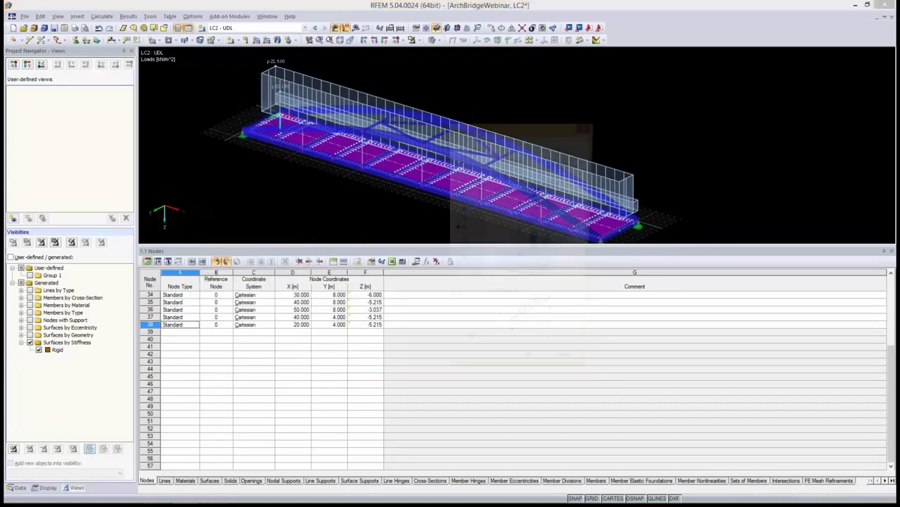
double_click(341, 253)
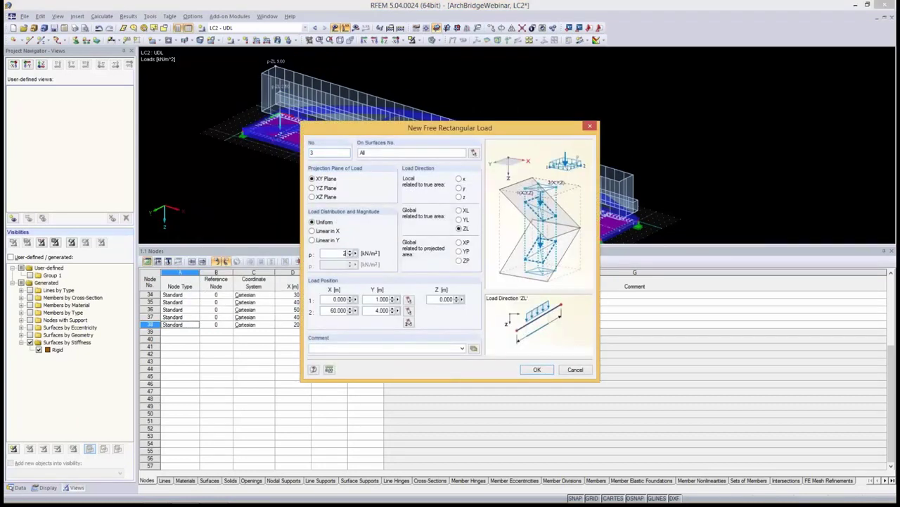
text(2.50)
double_click(381, 299)
text(4)
key(Tab)
text(7)
key(Tab)
key(Return)
Place another rectangular load with corners at Y 7 m and Y 8 m.
right_click(221, 93)
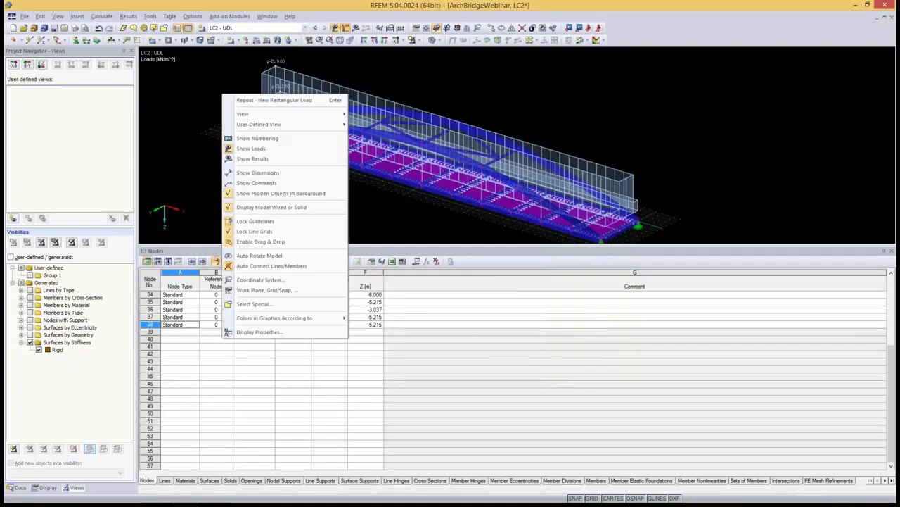
click(246, 100)
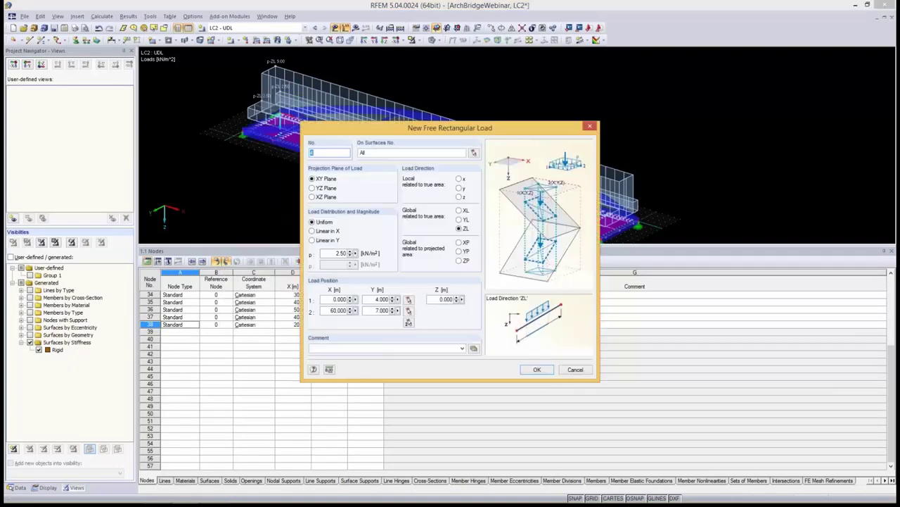
click(338, 253)
double_click(381, 299)
text(7)
key(Tab)
double_click(381, 310)
text(8)
key(Tab)
click(537, 369)
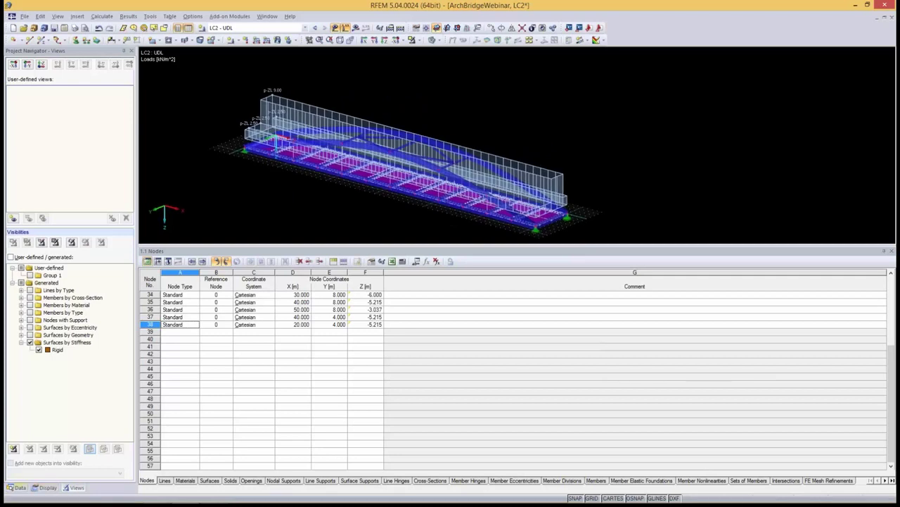
Hide the loads and select RF-MOVE-Surfaces in the Data navigator.
click(18, 487)
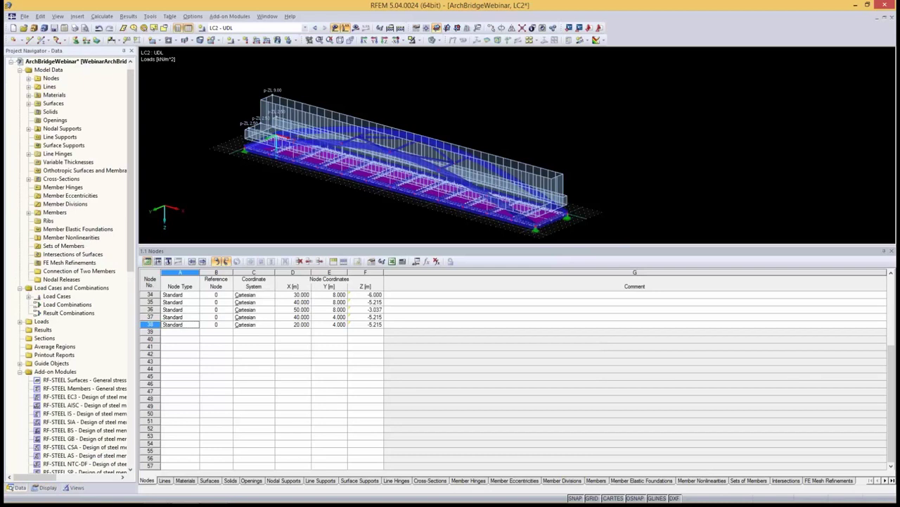
scroll(106, 463, down, 15)
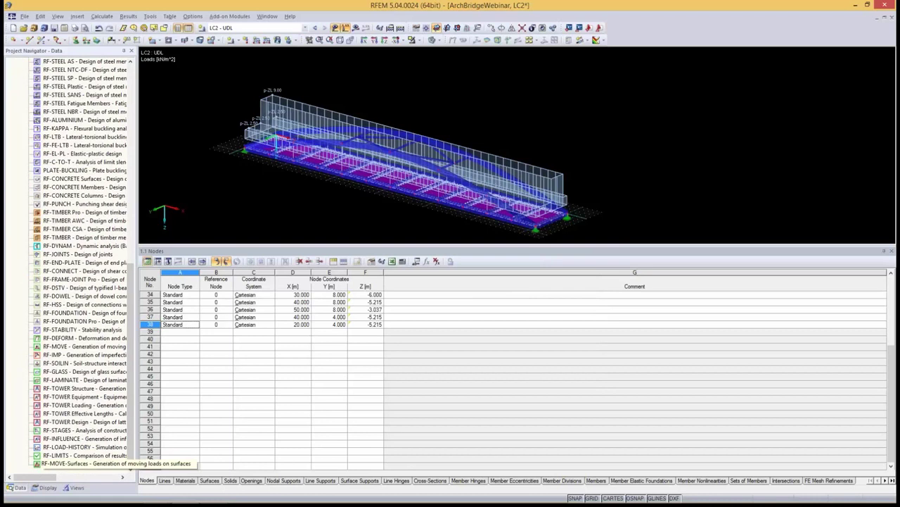
click(85, 464)
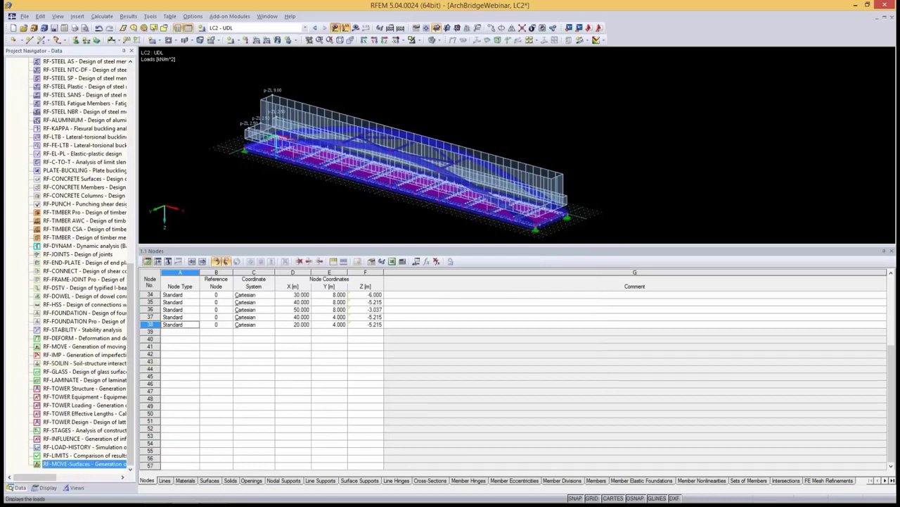
click(334, 28)
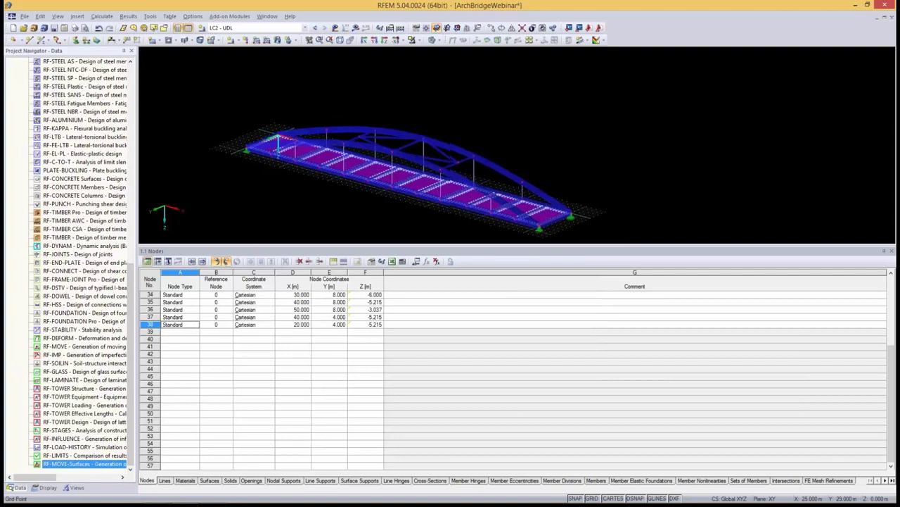
ctrl+middle_drag(422, 176, 520, 158)
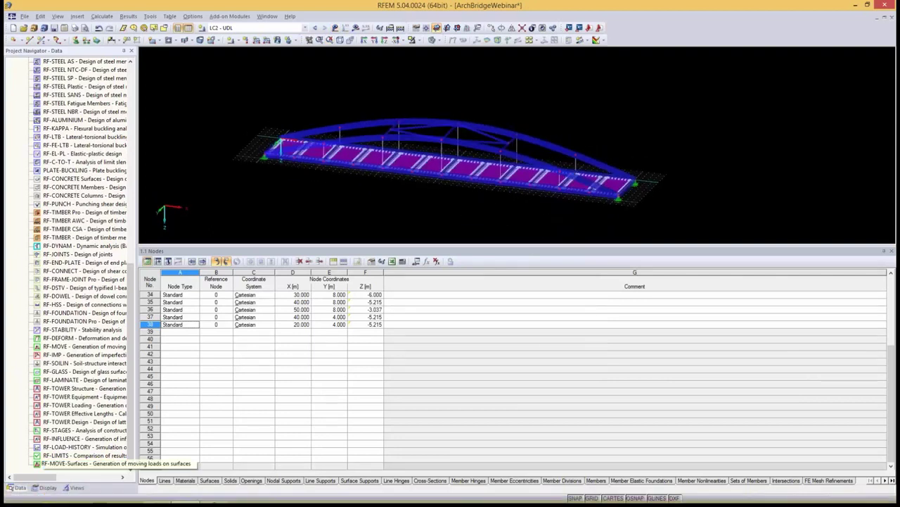
Open RF-MOVE-Surfaces and apply moving loads to all surfaces 1–12.
double_click(78, 463)
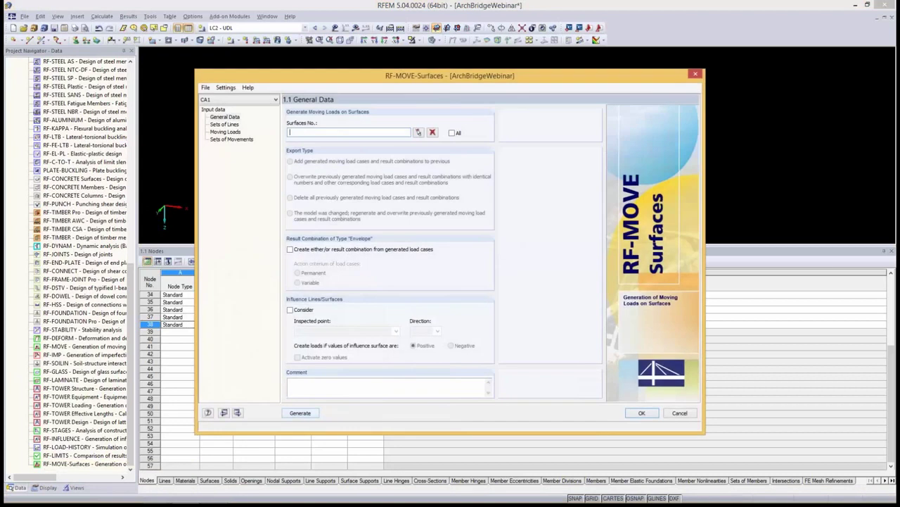
click(225, 116)
click(348, 132)
click(452, 132)
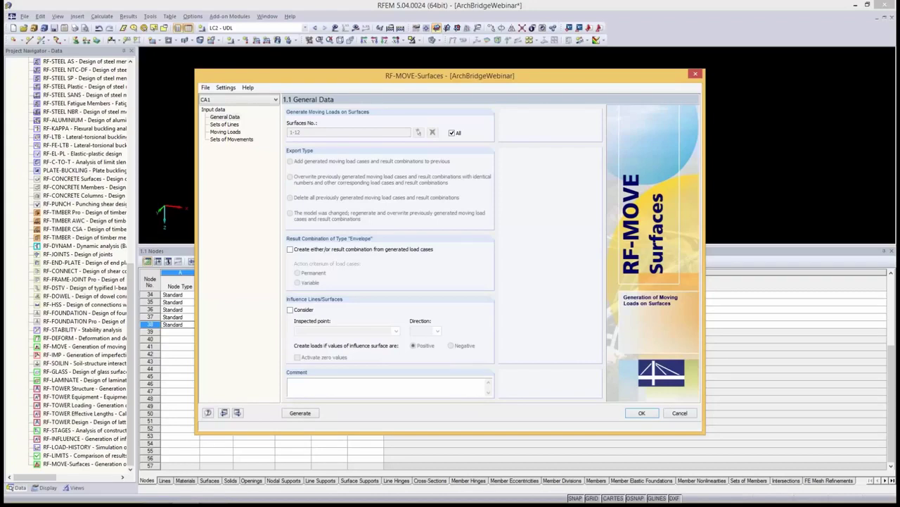
click(224, 124)
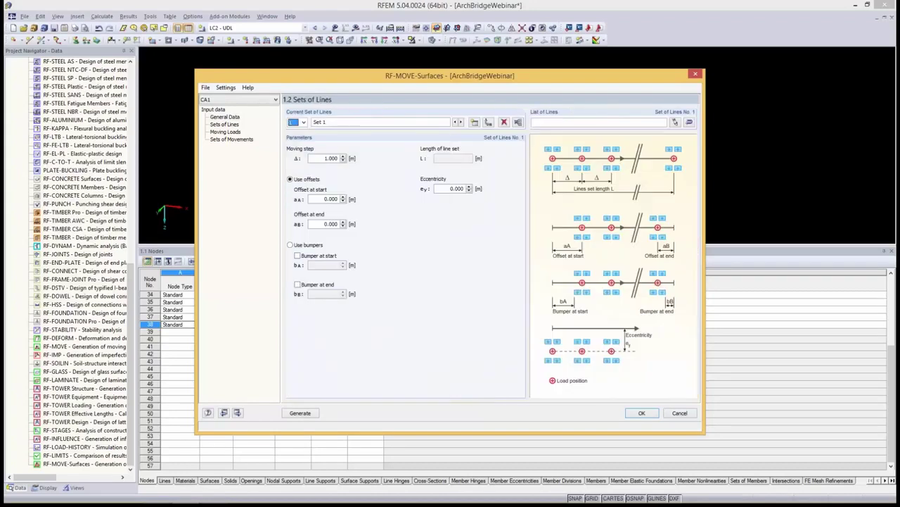
Name set 1 'Lane 1' and window-select deck-edge lines 1–12 for it.
key(Tab)
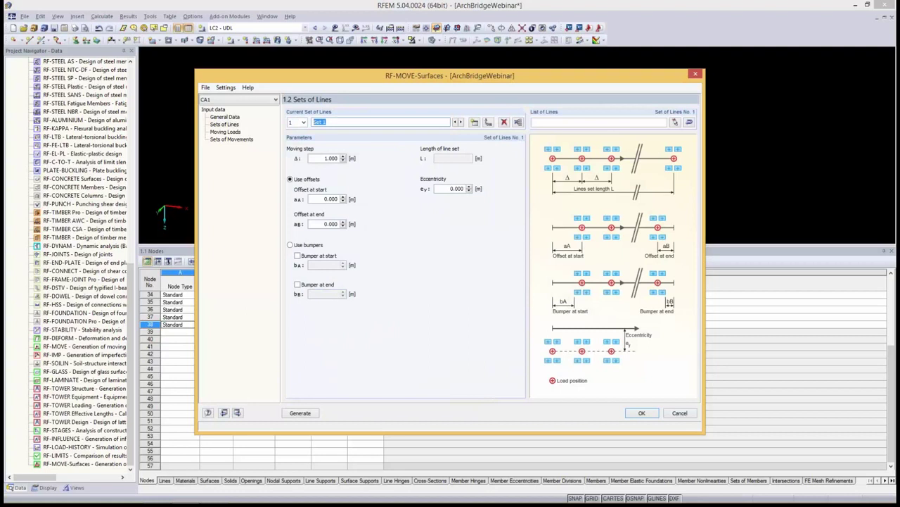
text(Lane 1)
mouse_move(451, 75)
mouse_down()
mouse_move(243, 68)
mouse_move(253, 68)
mouse_up()
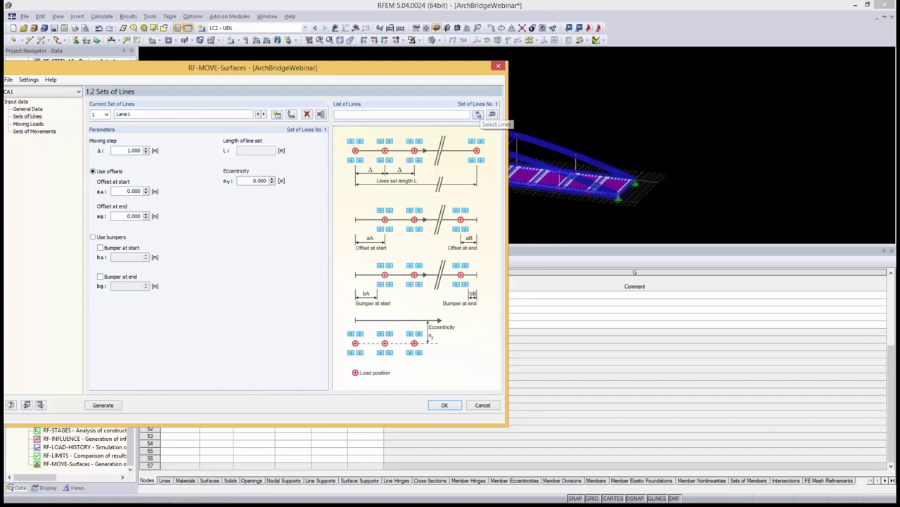
click(477, 114)
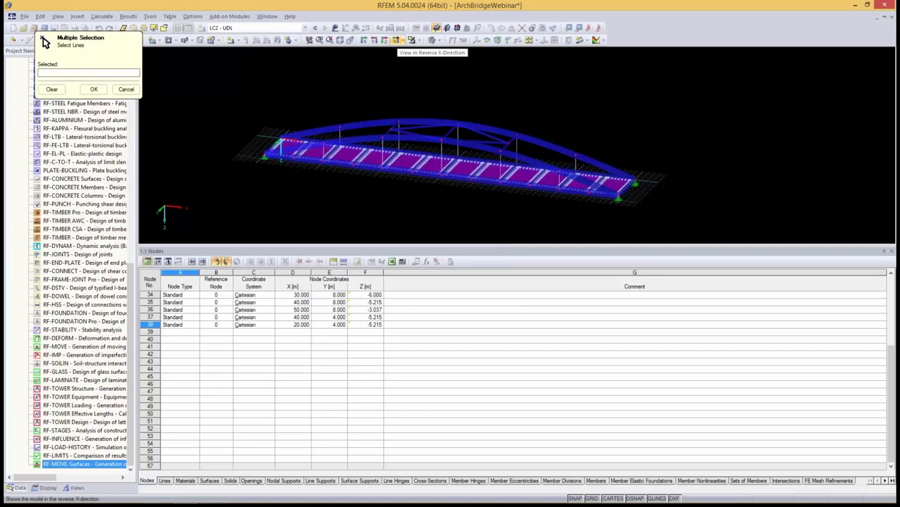
click(436, 27)
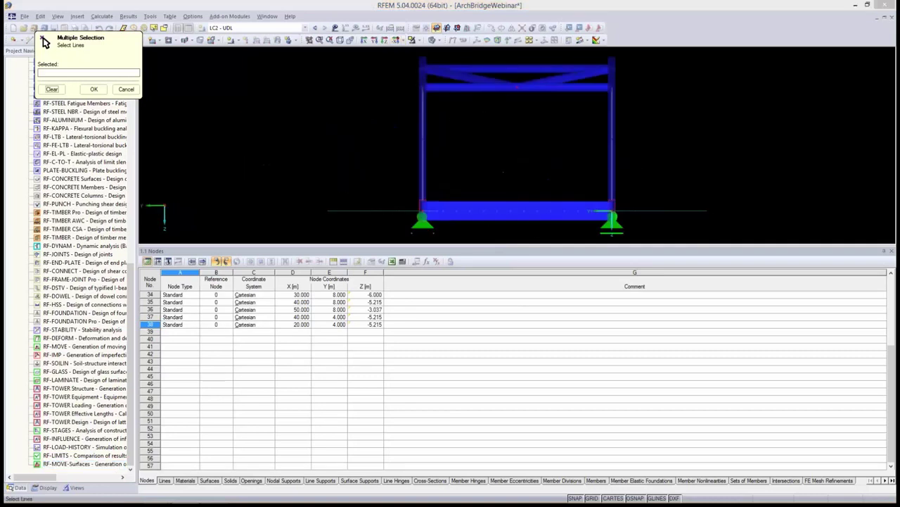
drag(581, 188, 644, 238)
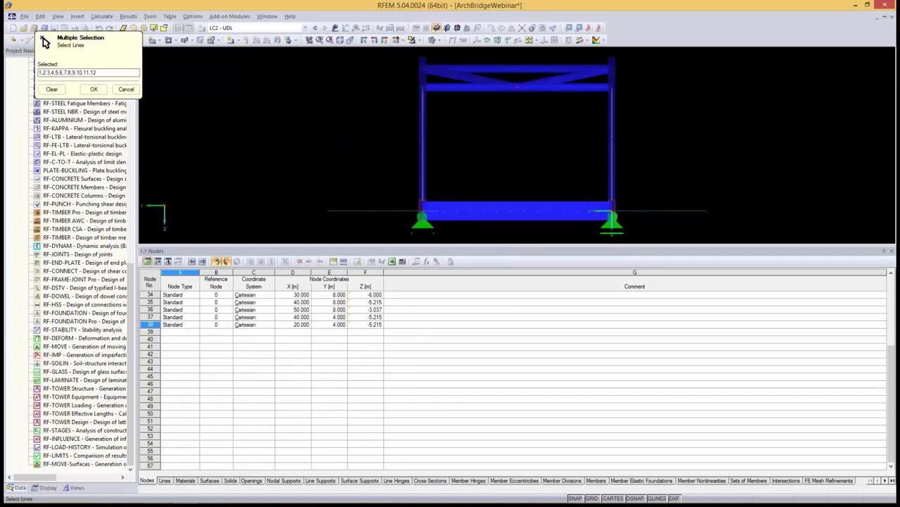
click(340, 40)
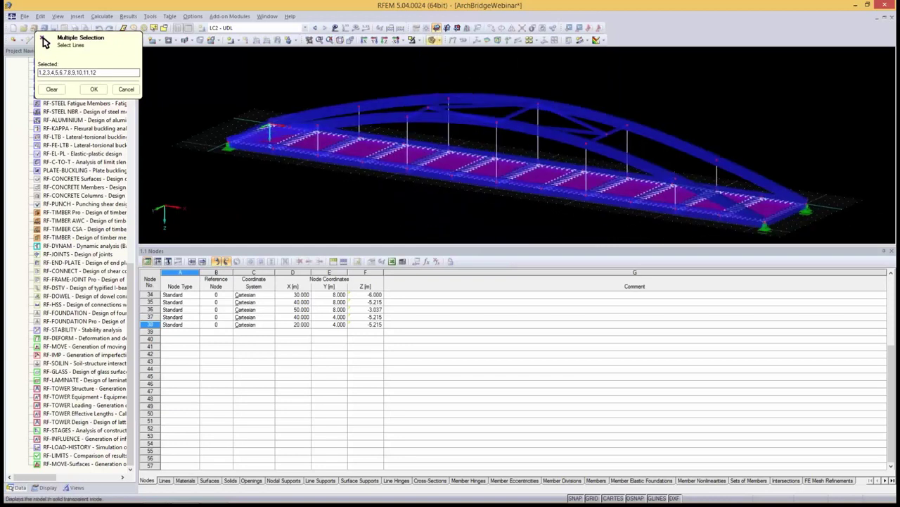
click(435, 39)
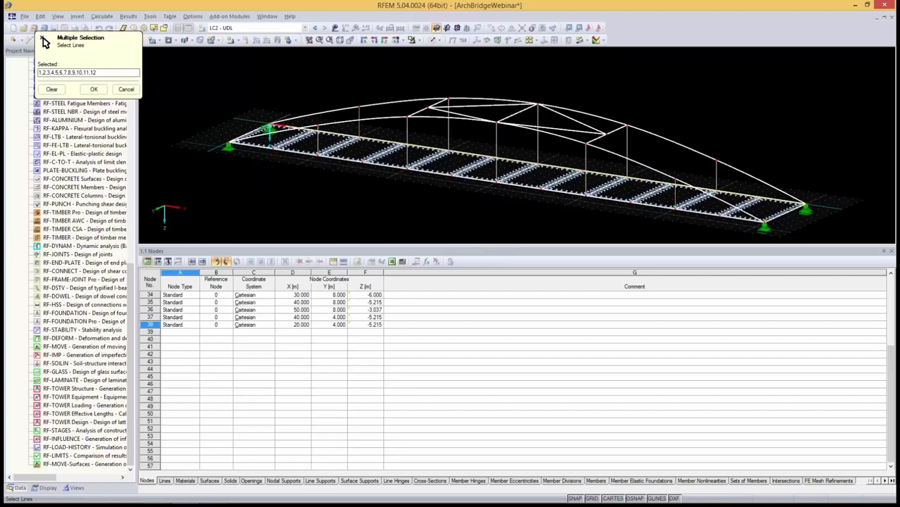
key(Return)
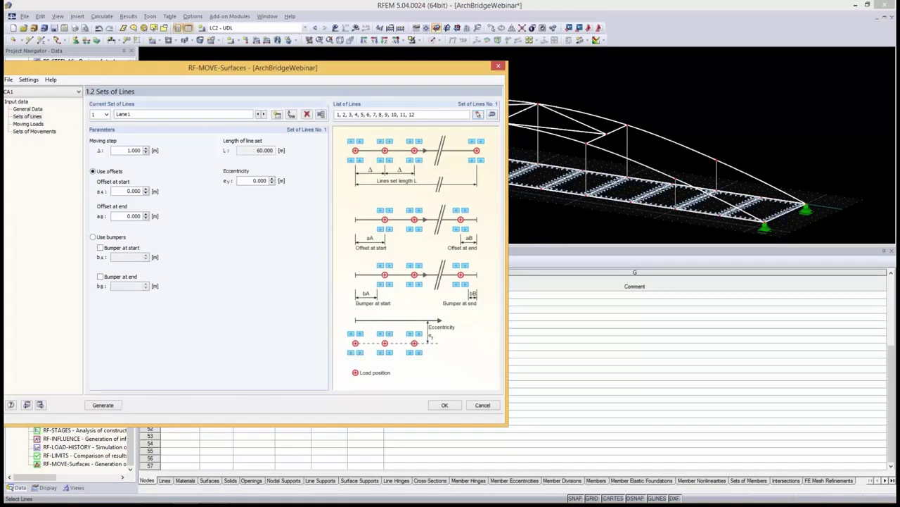
Enter 2.5 m for Lane1's eccentricity, moving step, and start and end offsets.
text(2.5)
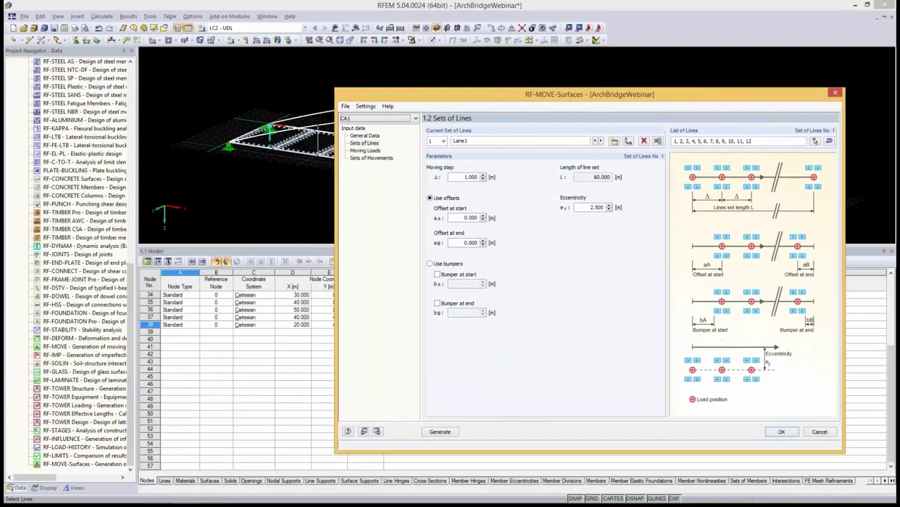
double_click(471, 177)
text(2.5)
key(Tab)
key(Tab)
text(2)
text(.5)
key(Tab)
text(2.5)
key(Tab)
Create set of lines Lane2 and pick lines 19–30 along the other deck edge.
click(535, 141)
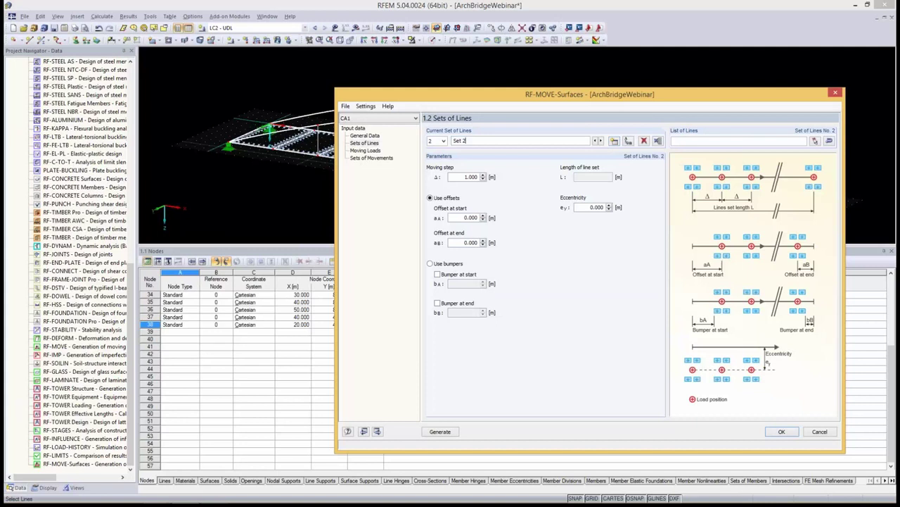
key(shift+Home)
text(Lane2)
click(814, 140)
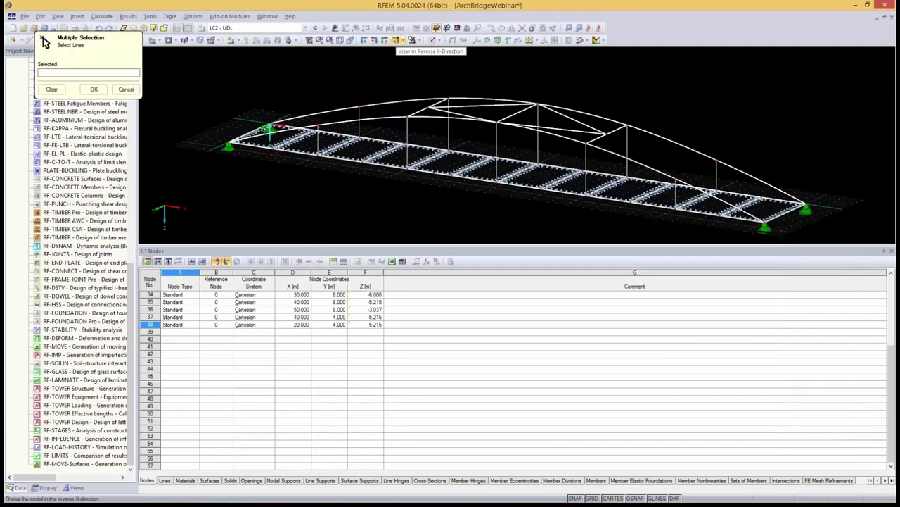
click(436, 27)
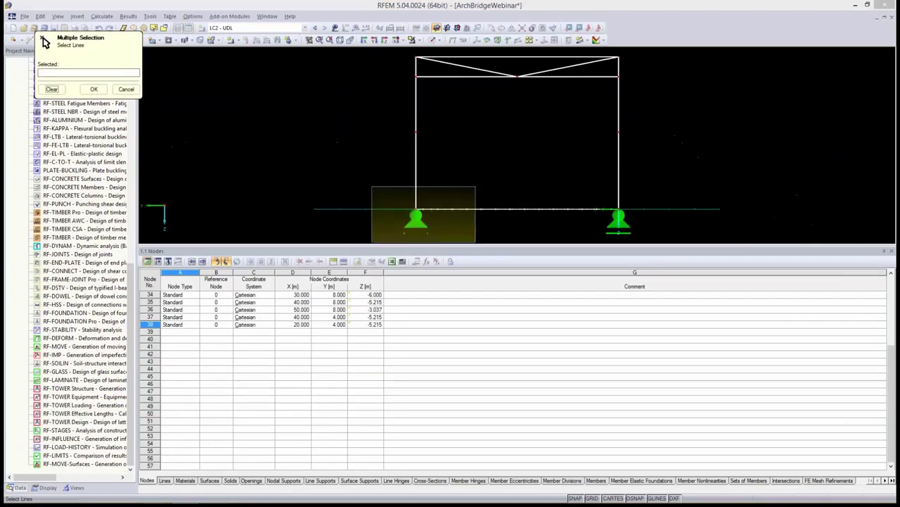
drag(475, 242, 450, 242)
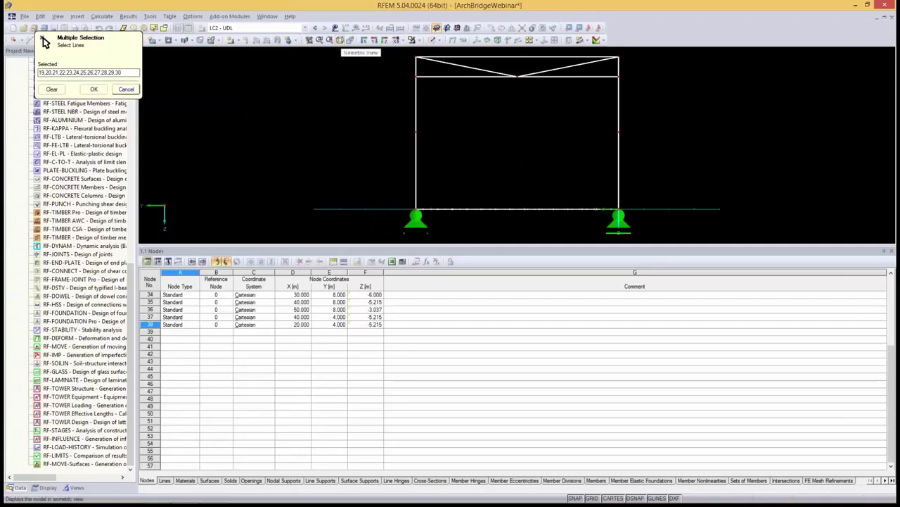
click(341, 40)
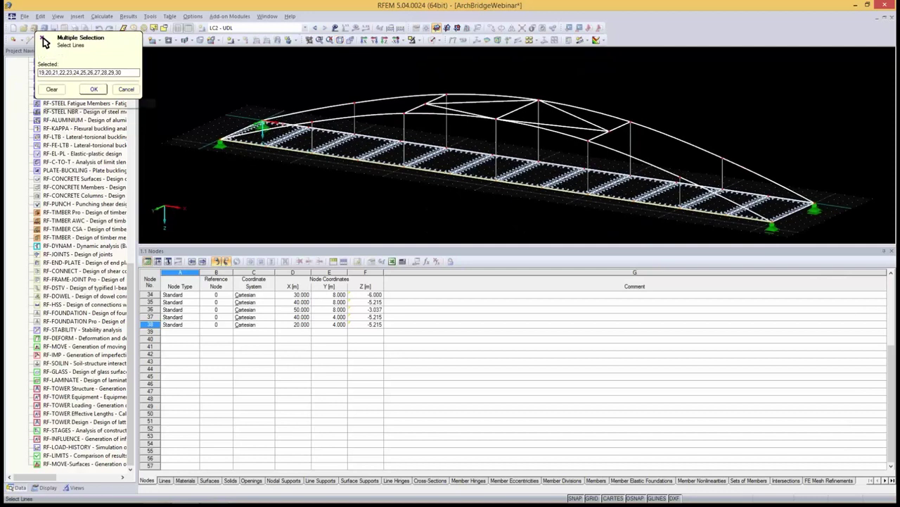
click(93, 89)
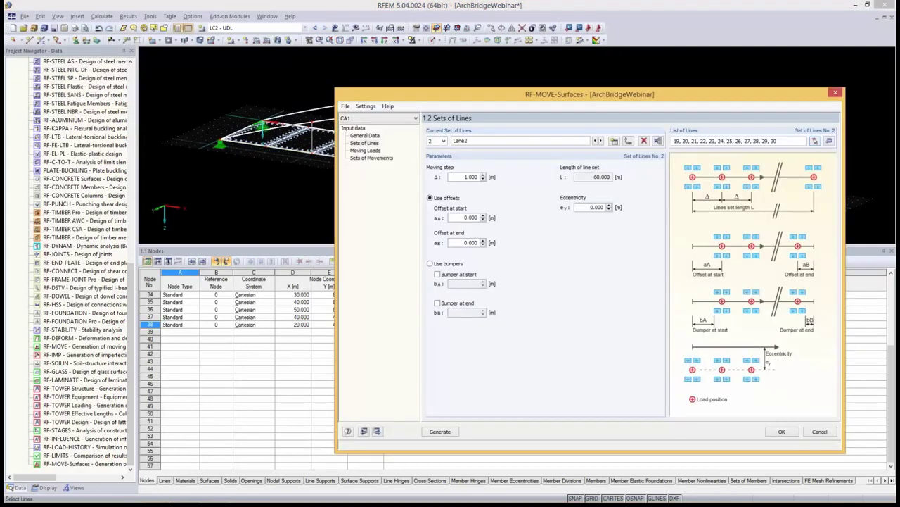
Give Lane2 −2.500 m eccentricity, a 2.500 m moving step and 2.500 m offsets.
click(597, 207)
key(BackSpace)
text(.5)
key(Tab)
click(470, 176)
text(2.5)
key(Tab)
key(Tab)
text(2.5)
key(Tab)
text(2.5)
key(Tab)
Name the first moving-load set 'Lane1 - TS' and browse the library's LM1 - TS + UDL models.
click(365, 150)
key(Tab)
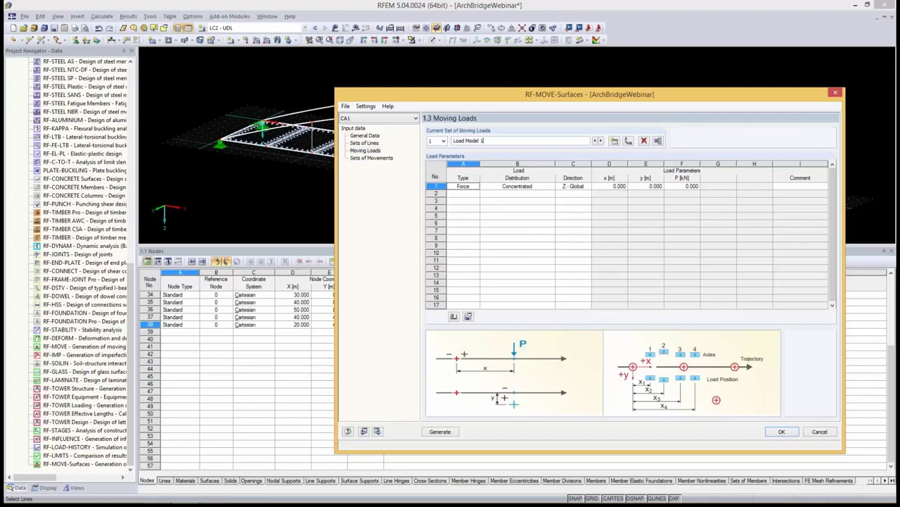
text(Lane)
text(1 - TS)
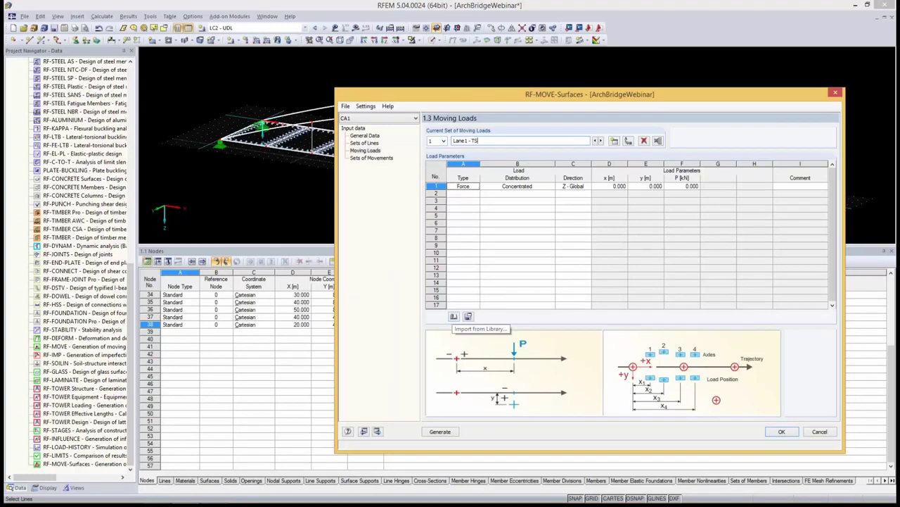
click(454, 317)
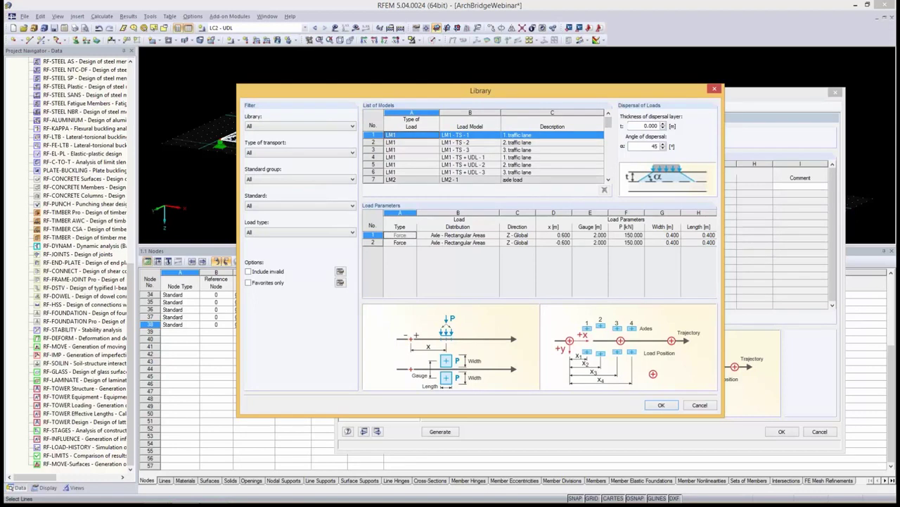
click(464, 157)
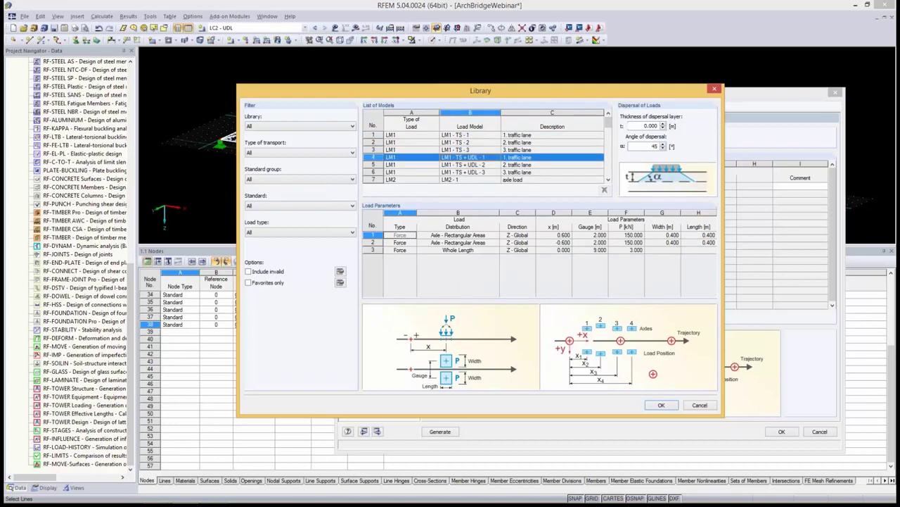
click(464, 172)
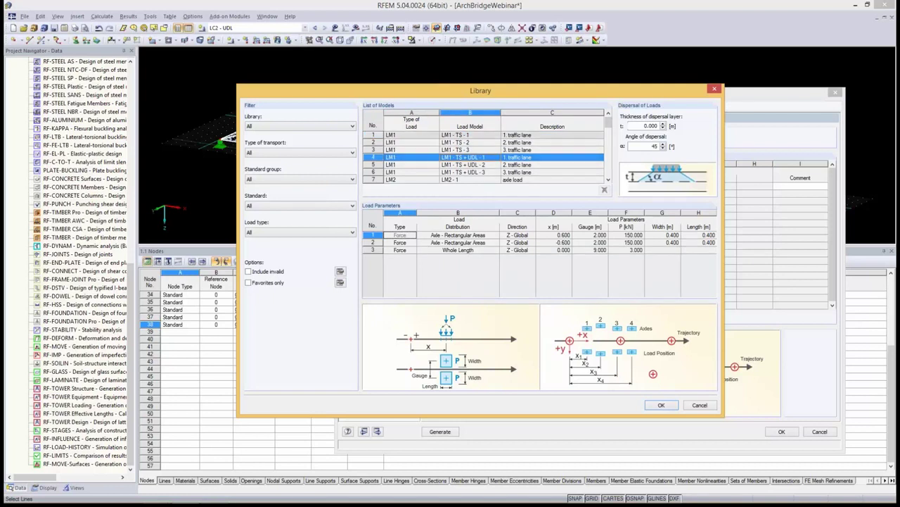
Pick the LM1 - TS - 1 traffic lane model with two 150 kN axles.
scroll(485, 155, down, 2)
scroll(486, 154, down, 3)
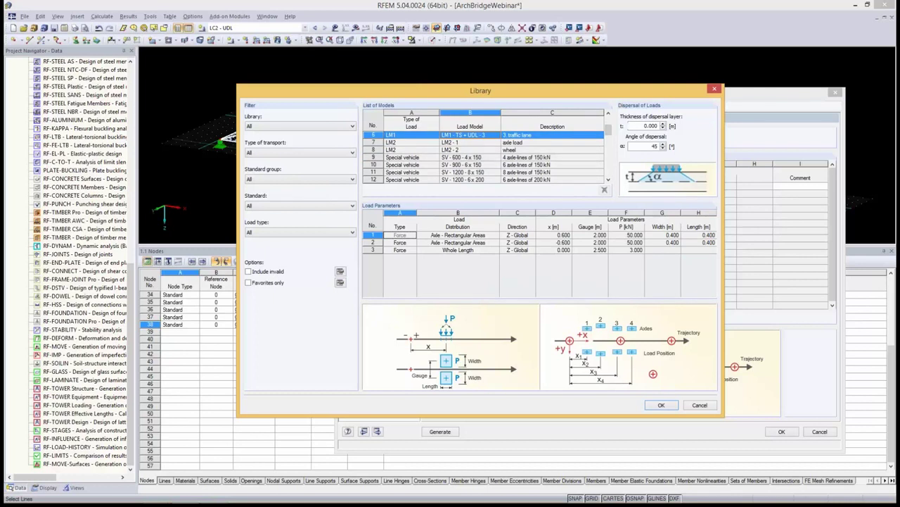
scroll(486, 155, down, 1)
scroll(485, 155, down, 3)
scroll(486, 154, down, 3)
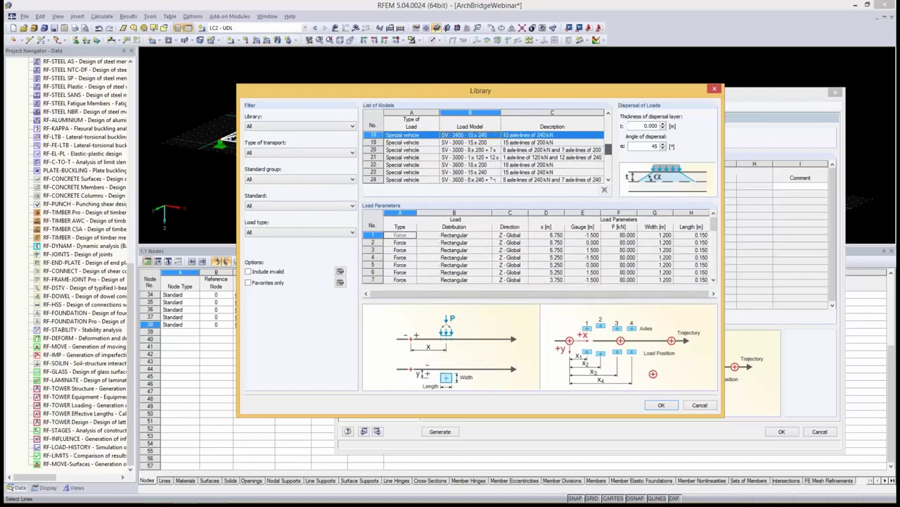
scroll(486, 155, down, 3)
scroll(486, 155, down, 2)
scroll(485, 155, down, 2)
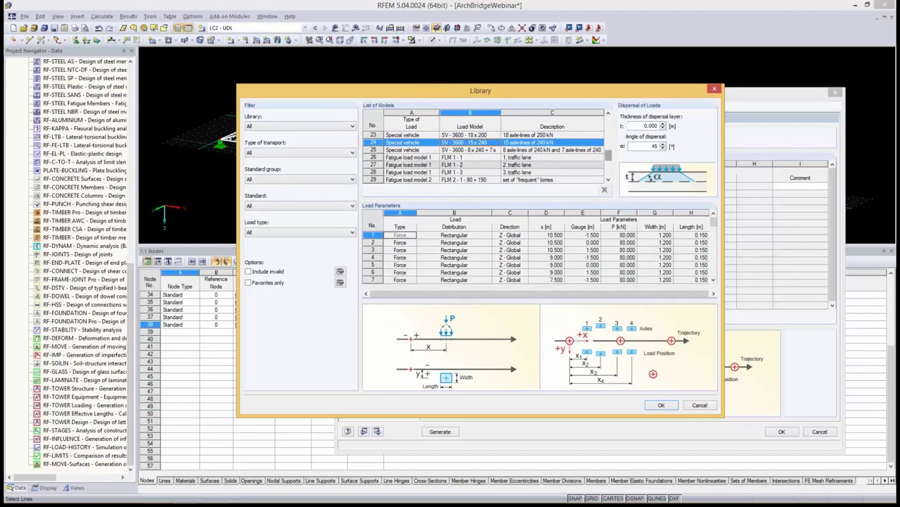
scroll(485, 154, down, 2)
scroll(486, 154, up, 5)
scroll(485, 155, up, 5)
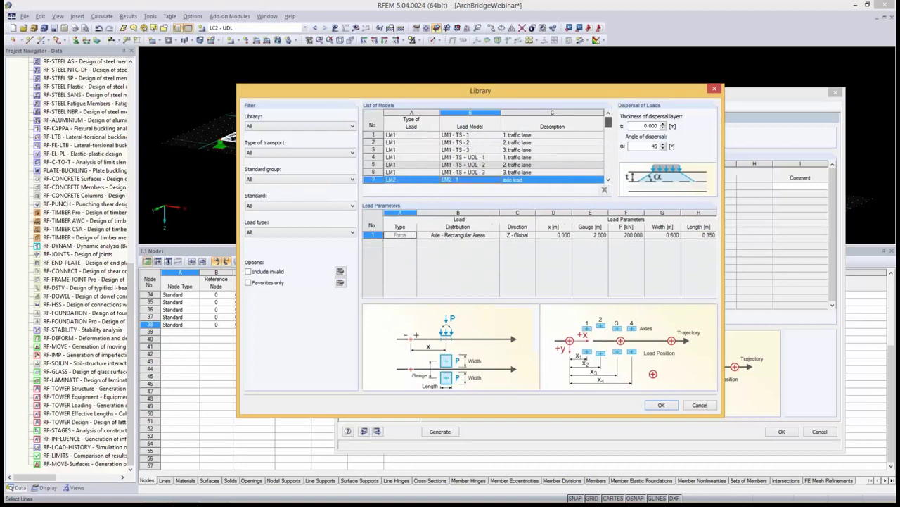
click(408, 134)
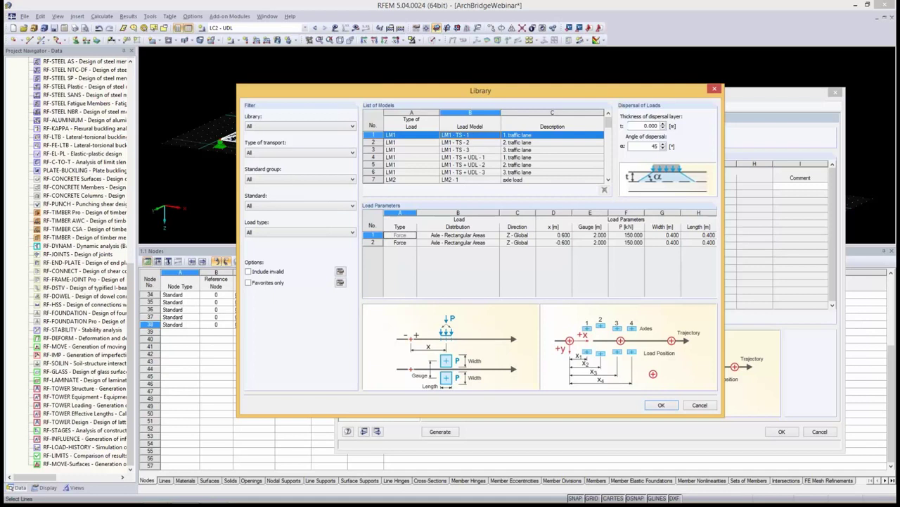
Set the dispersal layer thickness to 0.23 m and accept LM1 - TS - 1 into Lane1 - TS.
click(651, 125)
text(.23)
key(Tab)
key(Return)
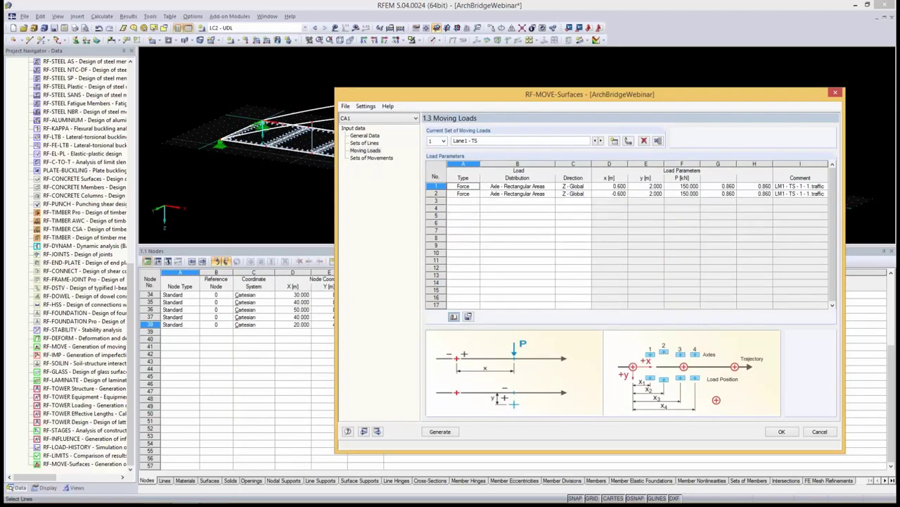
Add set 'Lane2 - TS' using library model LM1 - TS - 2 (100 kN axles) with 0.23 m dispersal.
click(614, 140)
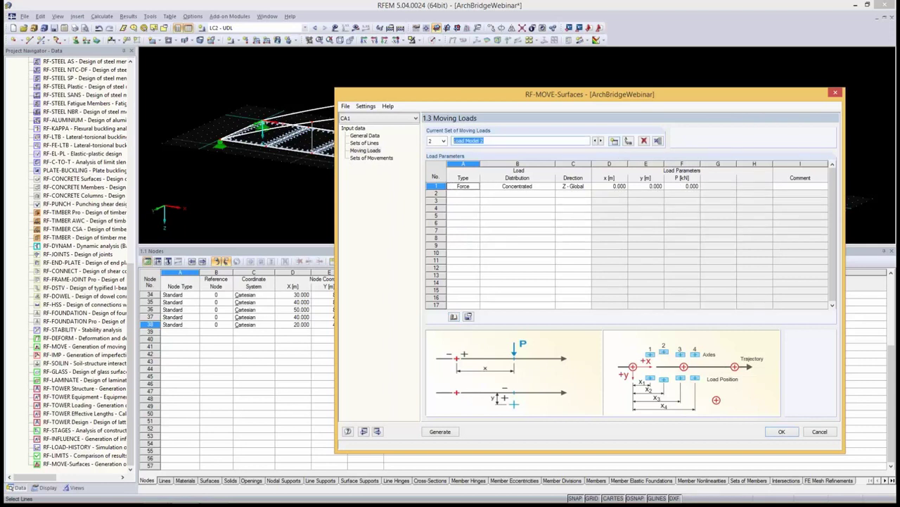
text(Lane2 - )
text(TS)
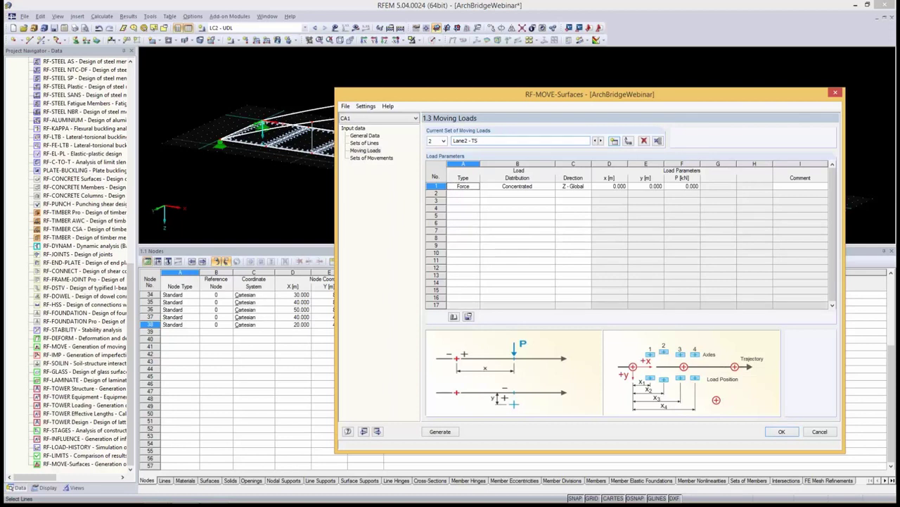
click(454, 316)
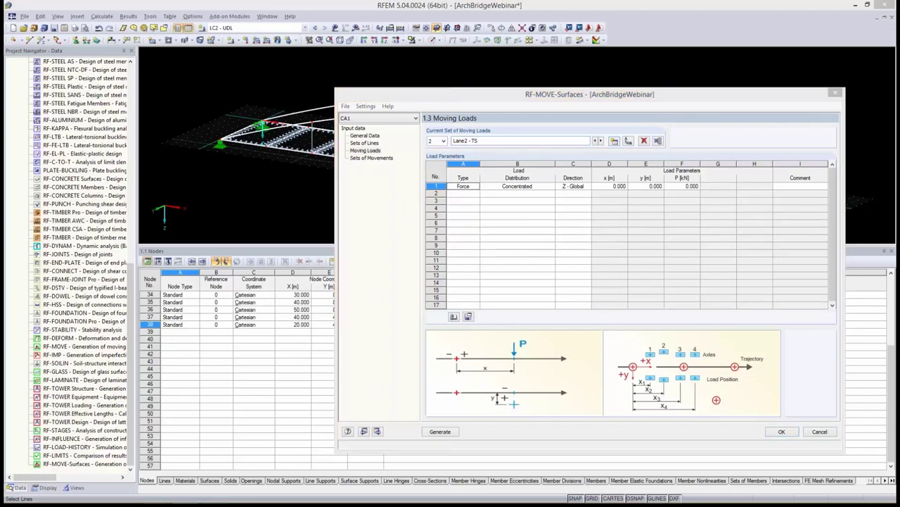
click(661, 162)
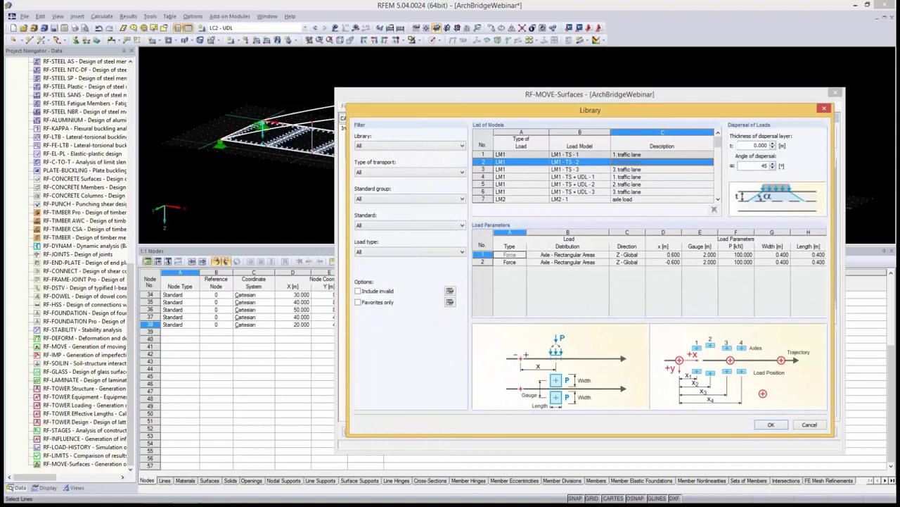
text(0.23)
key(Tab)
click(772, 425)
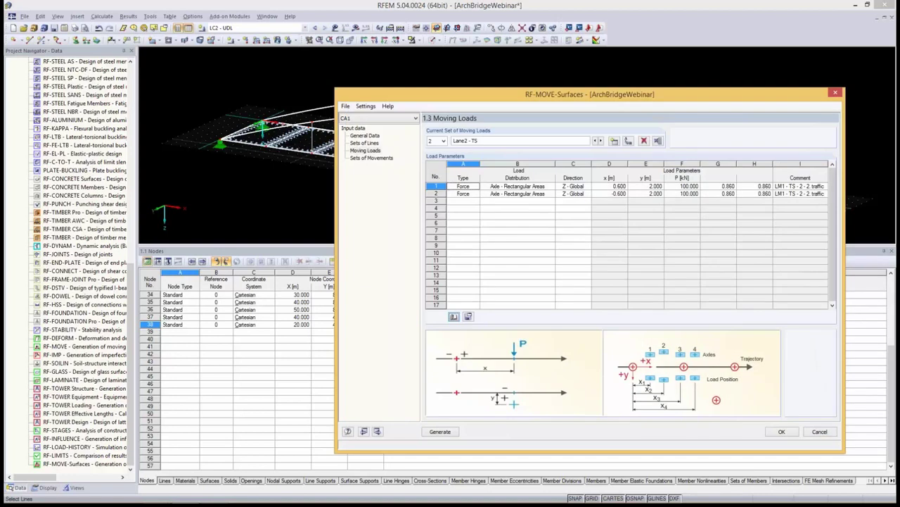
Pair Lane1 with Lane1 - TS and Lane2 with Lane2 - TS in the sets of movements.
click(371, 158)
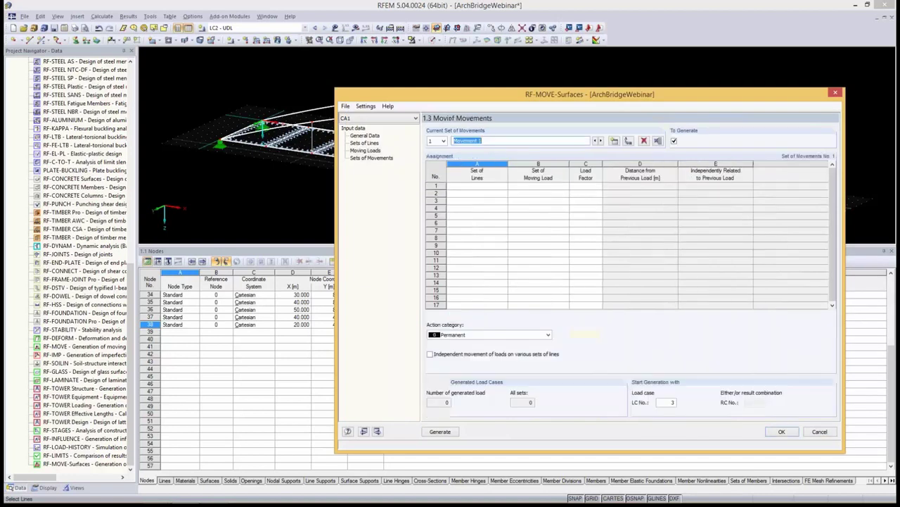
click(477, 186)
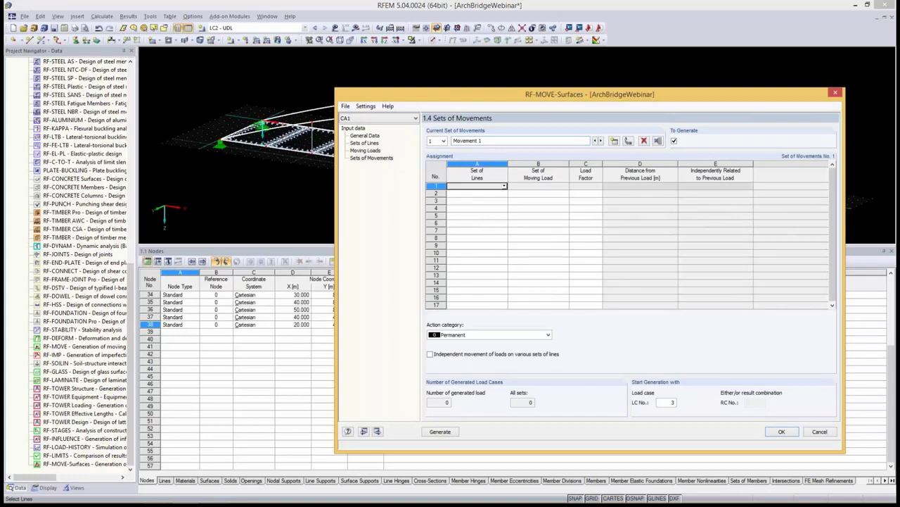
click(503, 186)
click(477, 194)
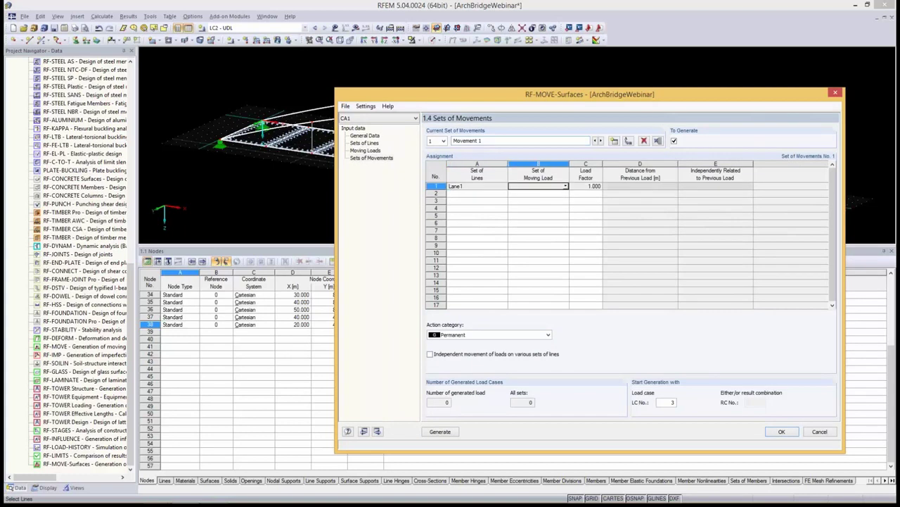
click(565, 185)
click(524, 198)
click(477, 194)
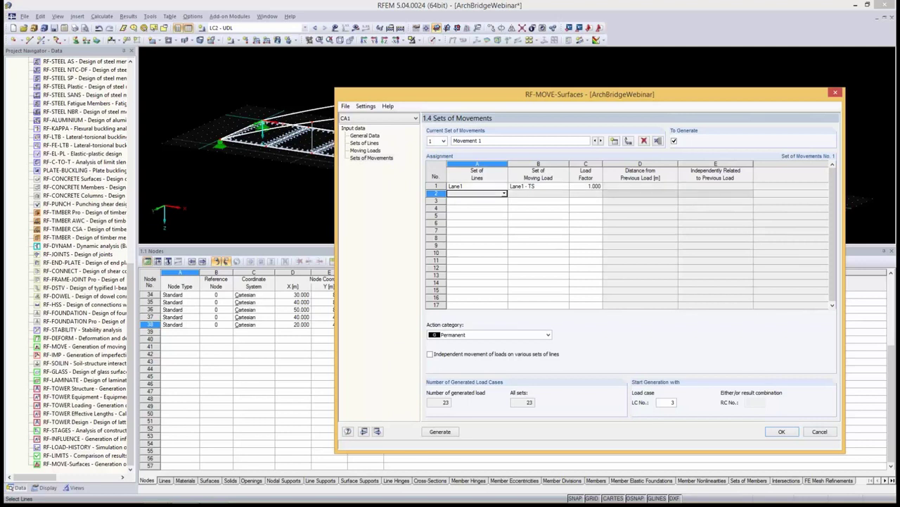
click(503, 193)
click(472, 209)
click(539, 193)
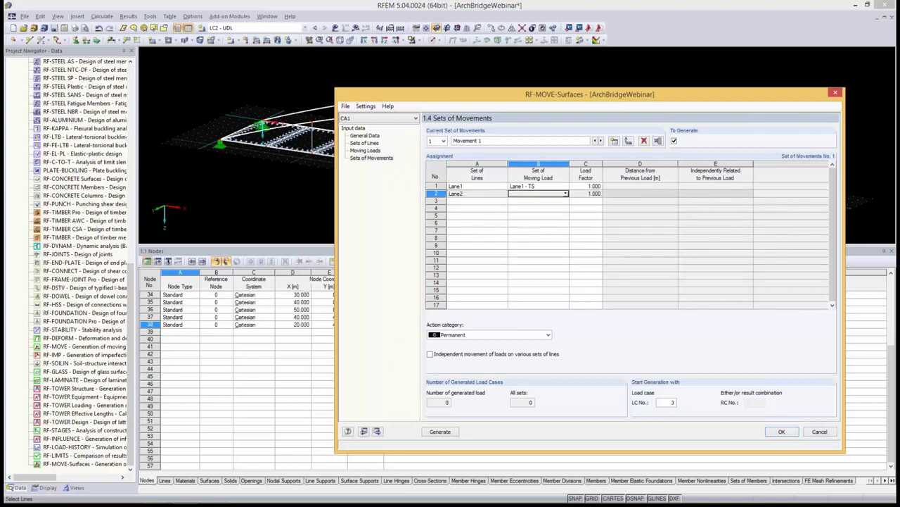
click(565, 194)
click(527, 209)
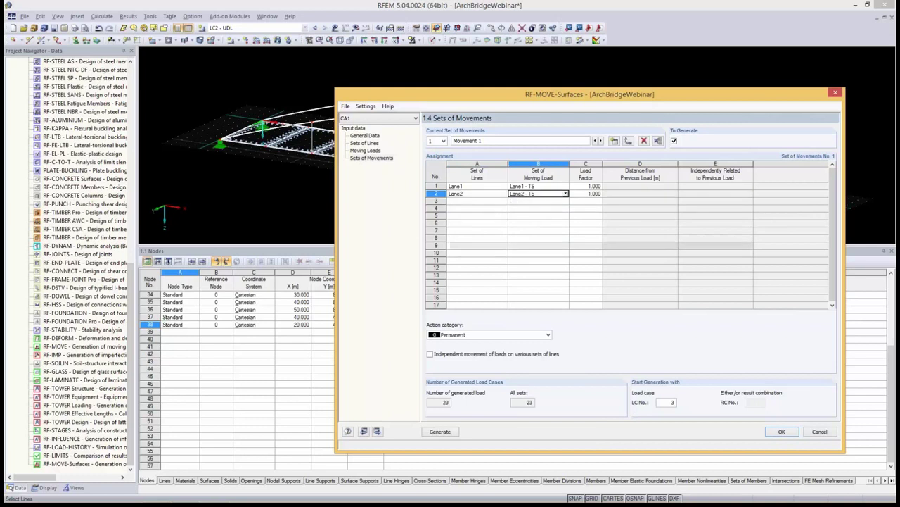
Set the action category to Imposed traffic G, start at LC No. 3, and generate the load cases.
click(548, 334)
key(Down)
key(Down)
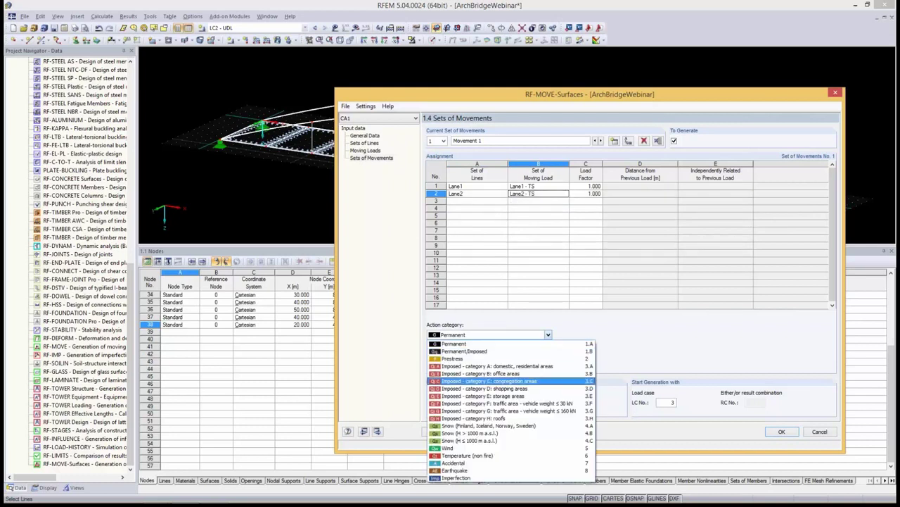
key(Down)
key(Down)
key(Down)
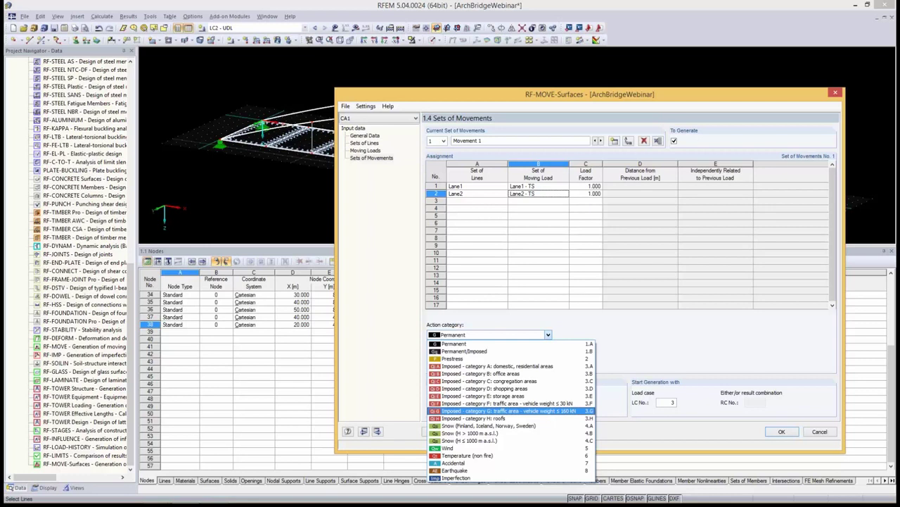
key(Return)
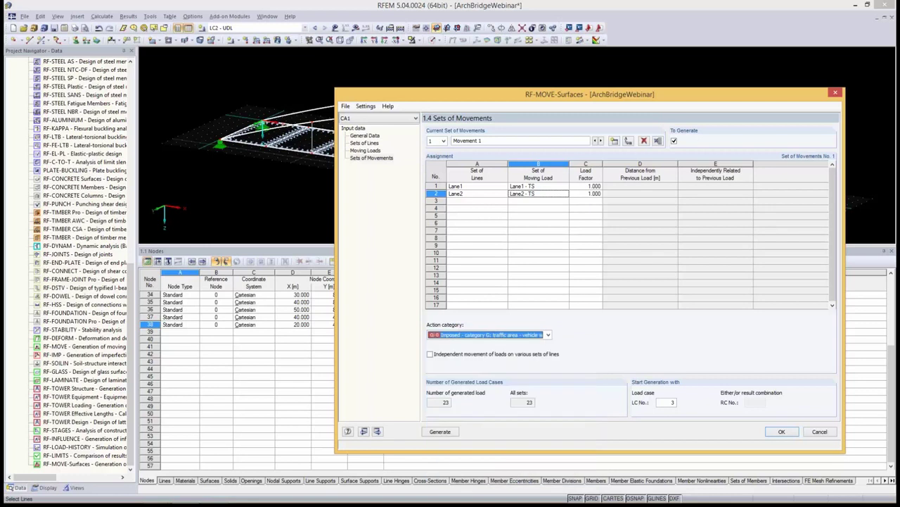
click(445, 401)
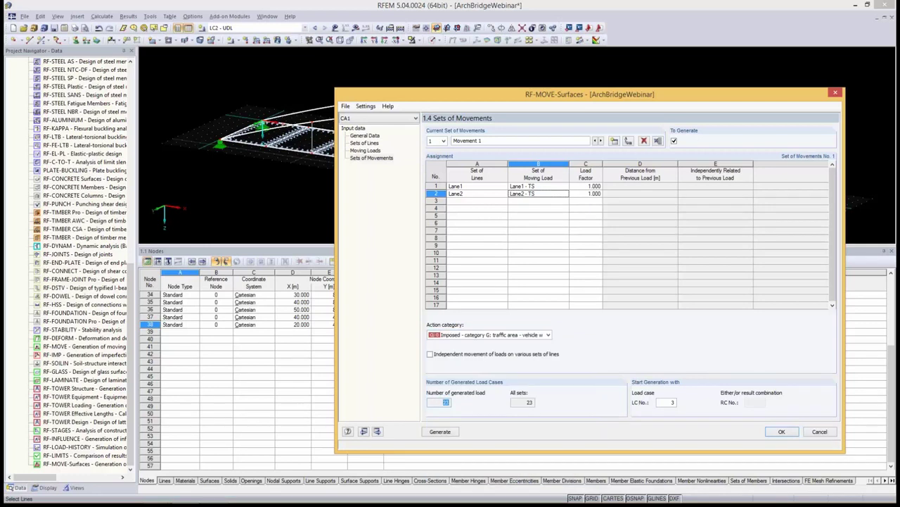
click(445, 402)
double_click(672, 402)
text(3)
click(441, 431)
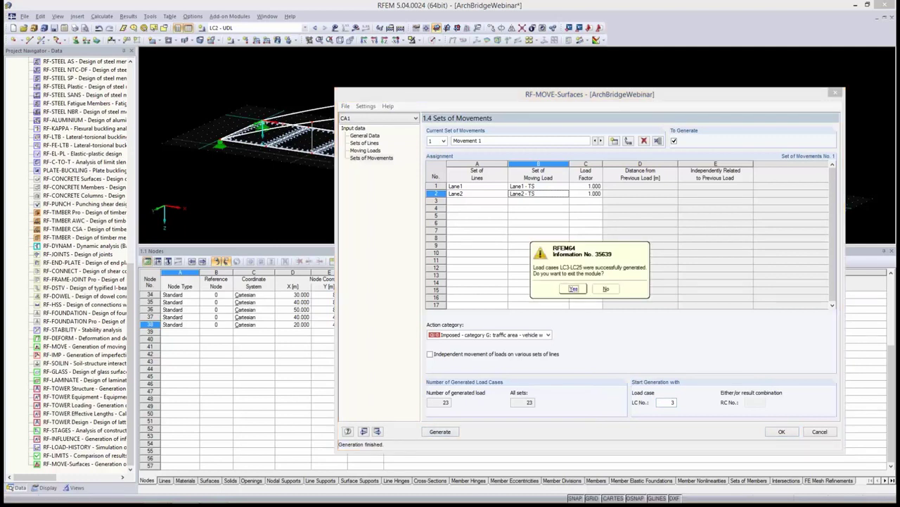
Close the module, display LC3 with its loads, and enlarge the 3D bridge view.
click(574, 288)
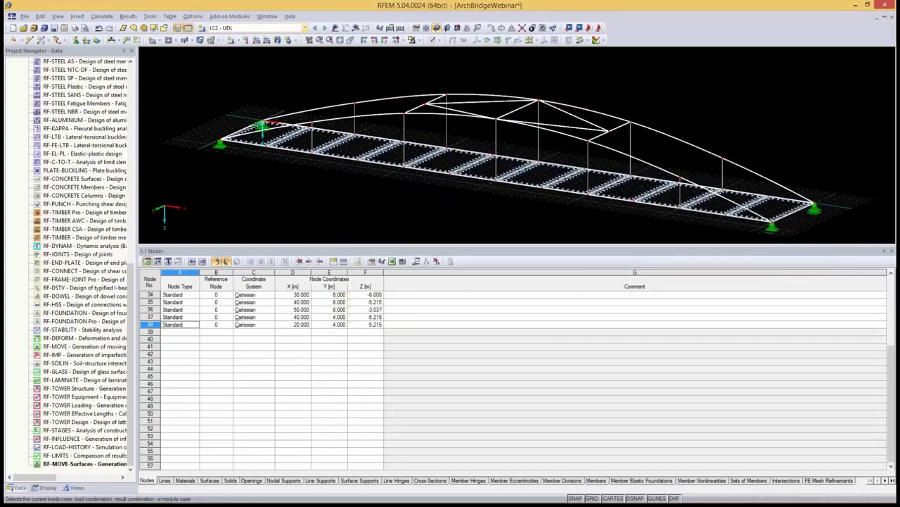
click(305, 27)
click(275, 47)
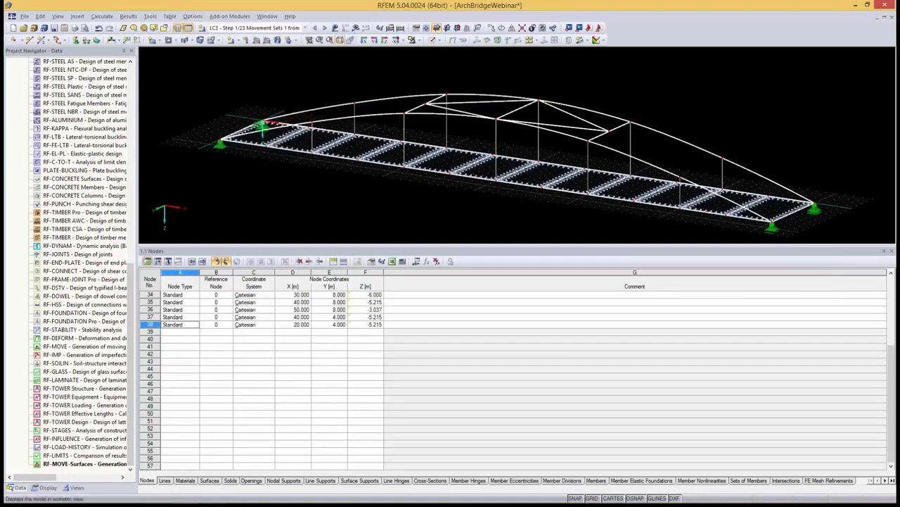
click(335, 28)
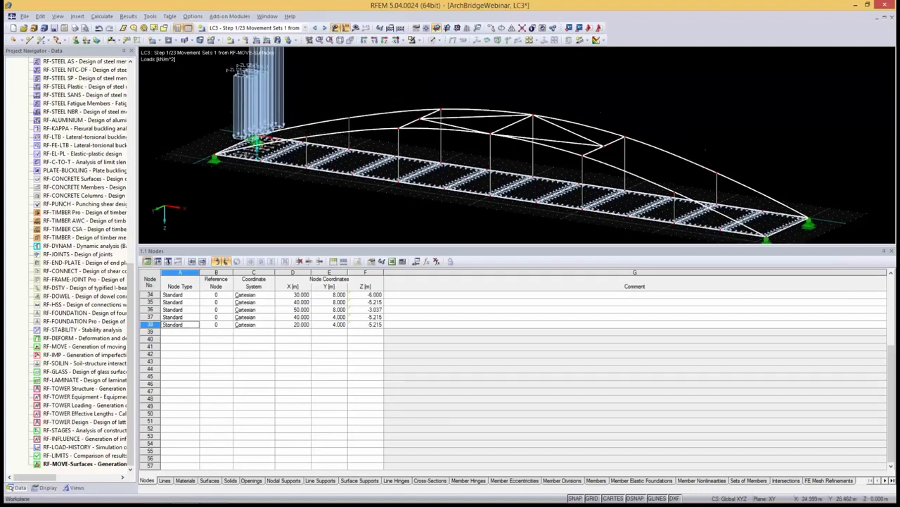
drag(492, 246, 492, 415)
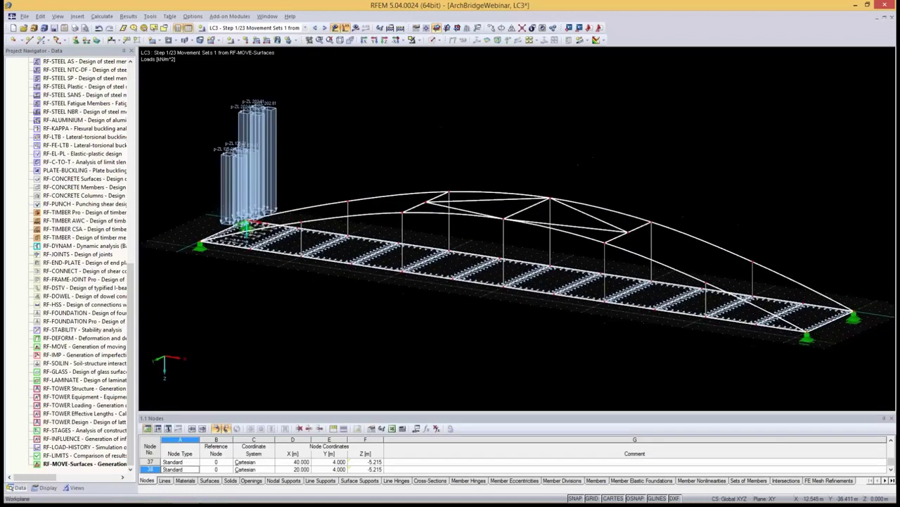
Step through the moving-load cases to watch the axle loads travel to the deck end.
click(324, 27)
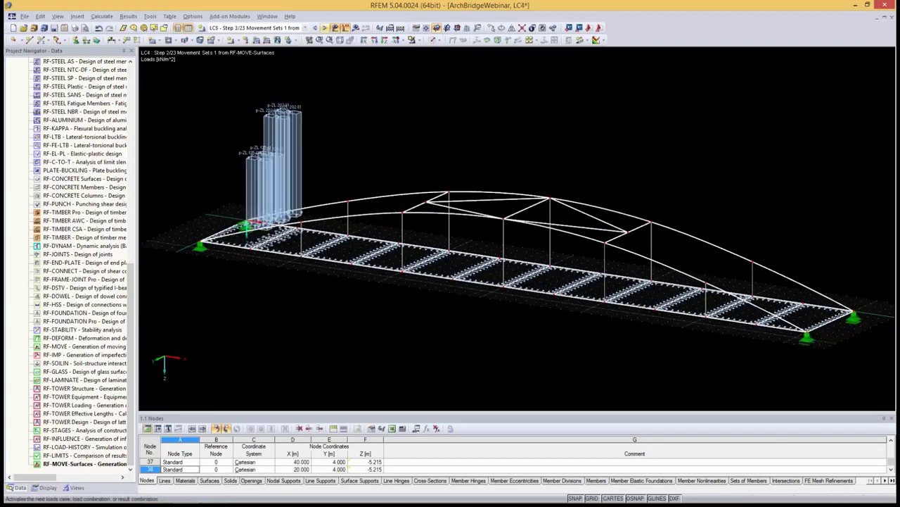
click(324, 28)
click(325, 28)
click(324, 27)
click(324, 28)
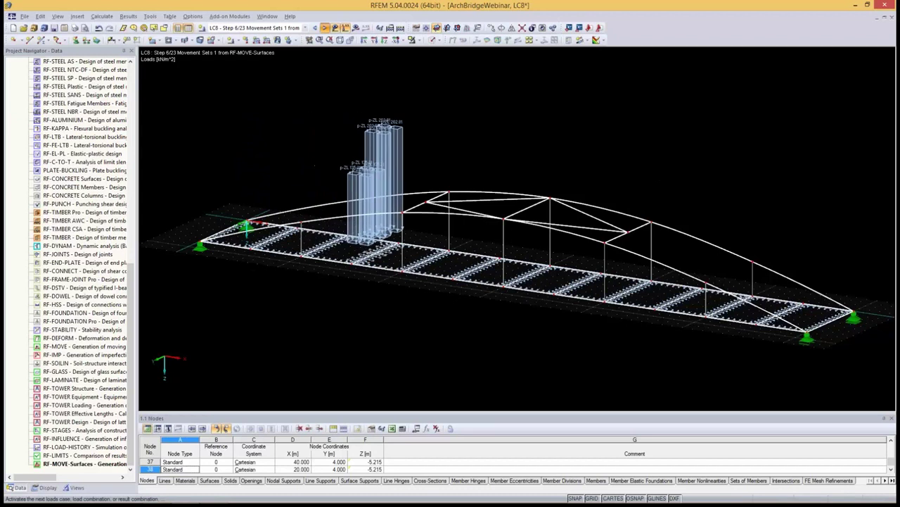
click(325, 27)
click(324, 28)
click(324, 27)
click(324, 28)
click(324, 28)
click(324, 28)
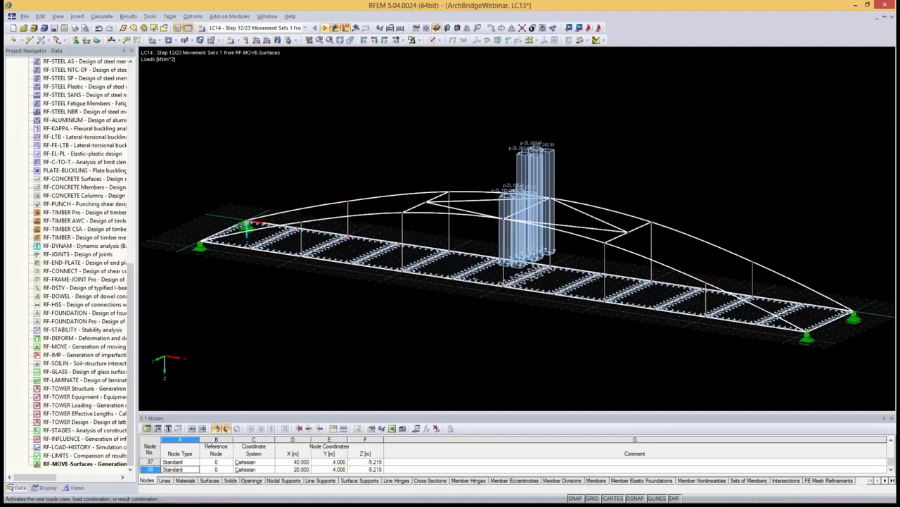
click(324, 27)
click(324, 28)
click(324, 27)
click(324, 28)
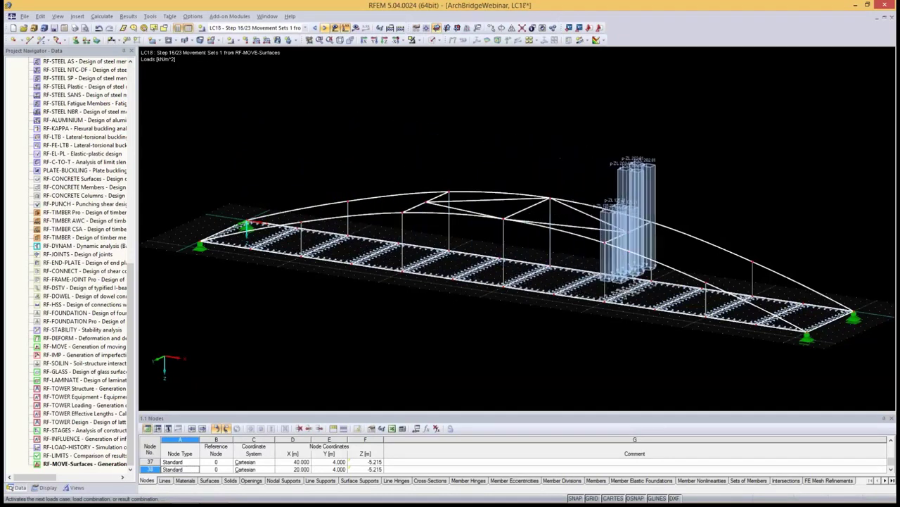
click(324, 28)
click(324, 27)
click(325, 28)
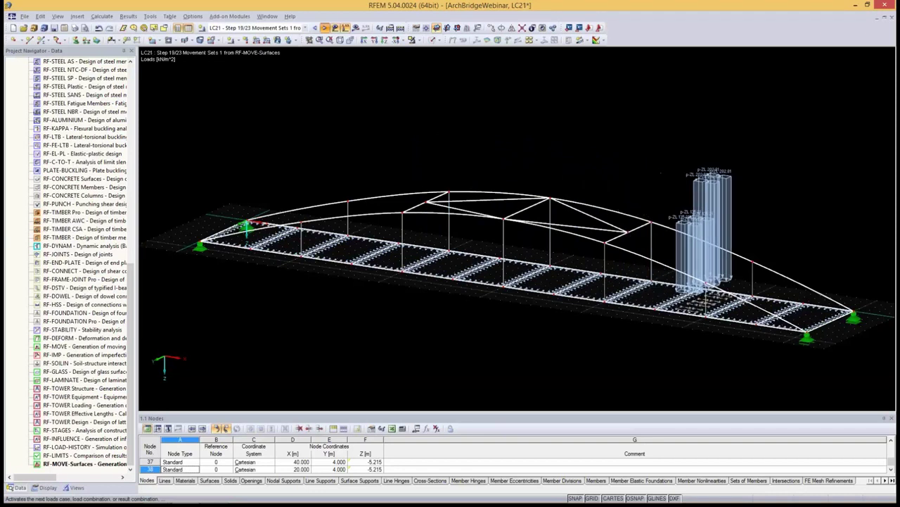
click(324, 28)
click(325, 27)
click(324, 27)
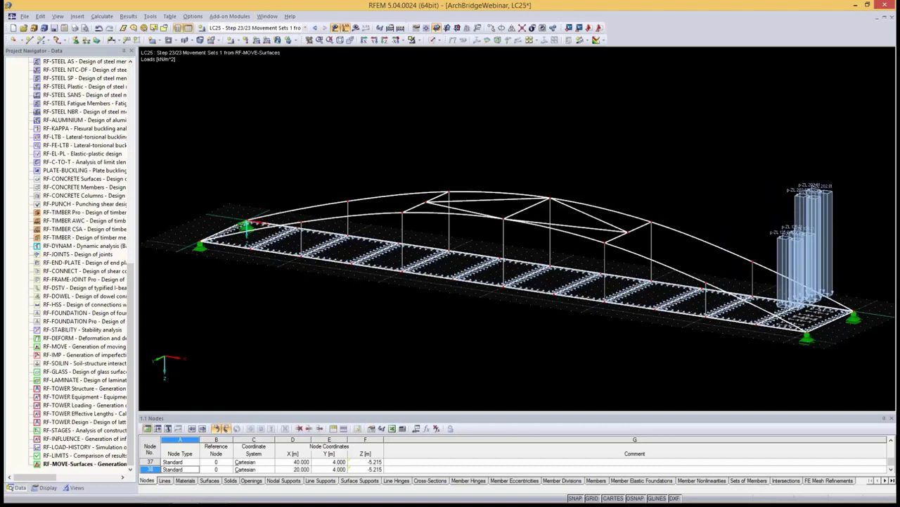
Go back to LC1 and step forward through LC2 to LC3, the first movement step.
click(305, 27)
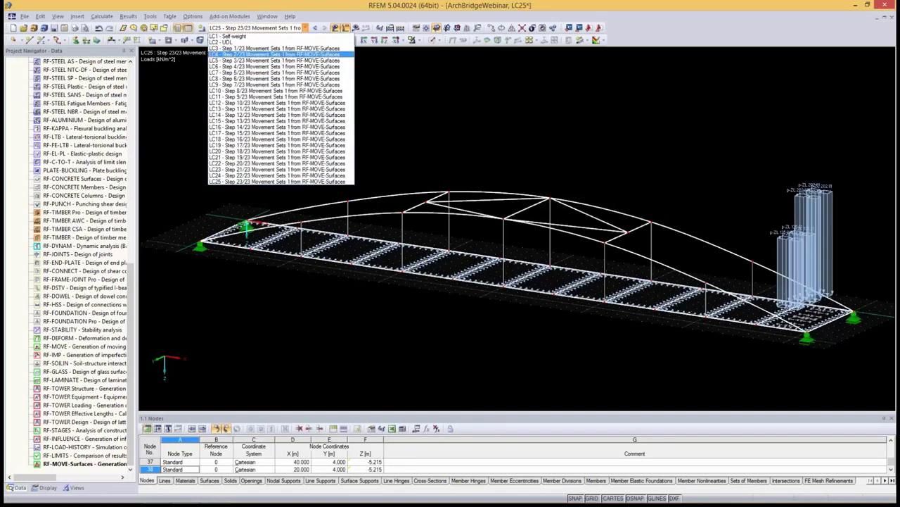
click(239, 36)
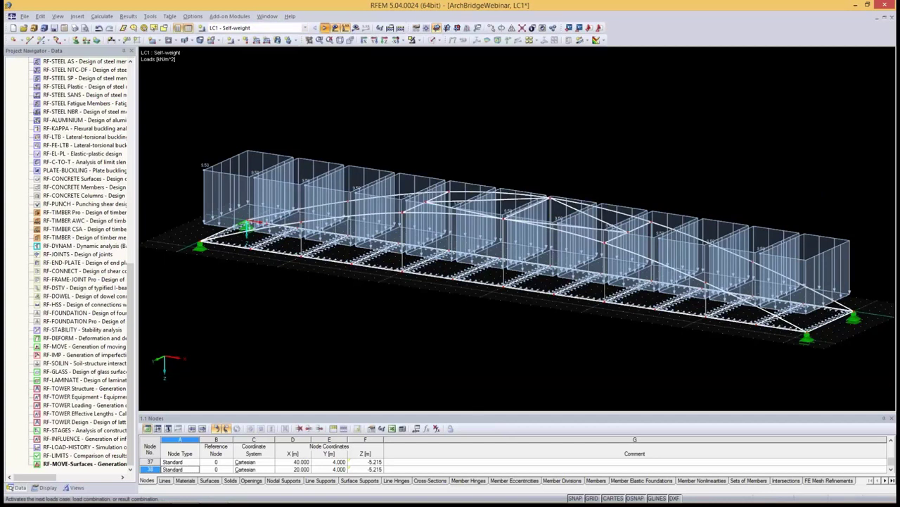
click(325, 28)
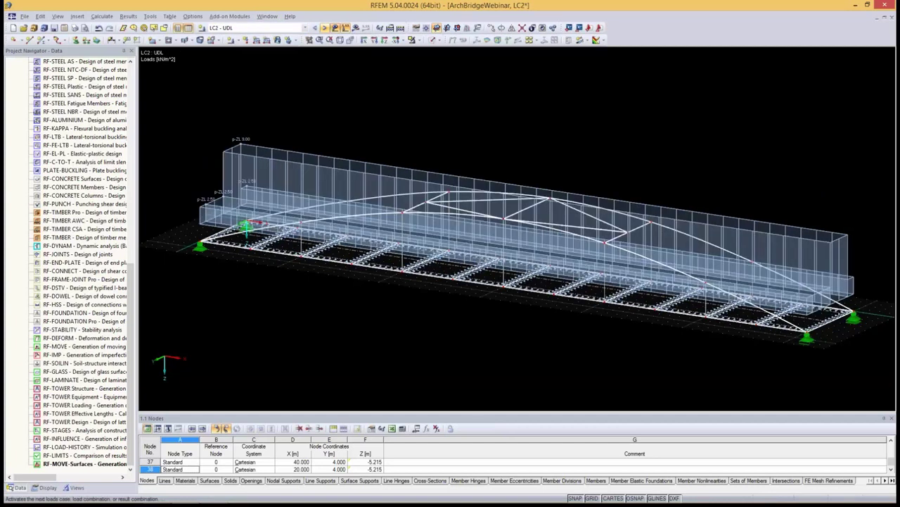
click(324, 28)
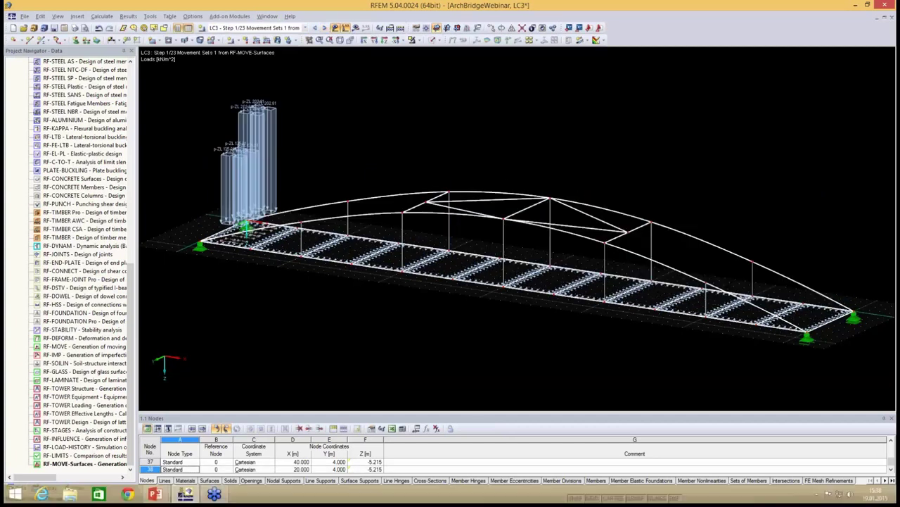
key(alt+Tab)
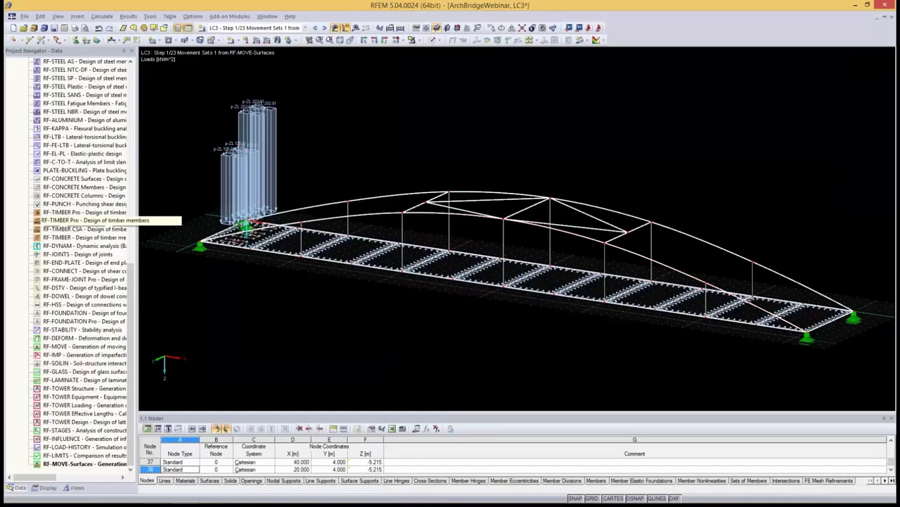
Open the model's General Data and review the EN 1990 national annex factors and coefficients.
scroll(82, 267, up, 1)
scroll(82, 267, up, 8)
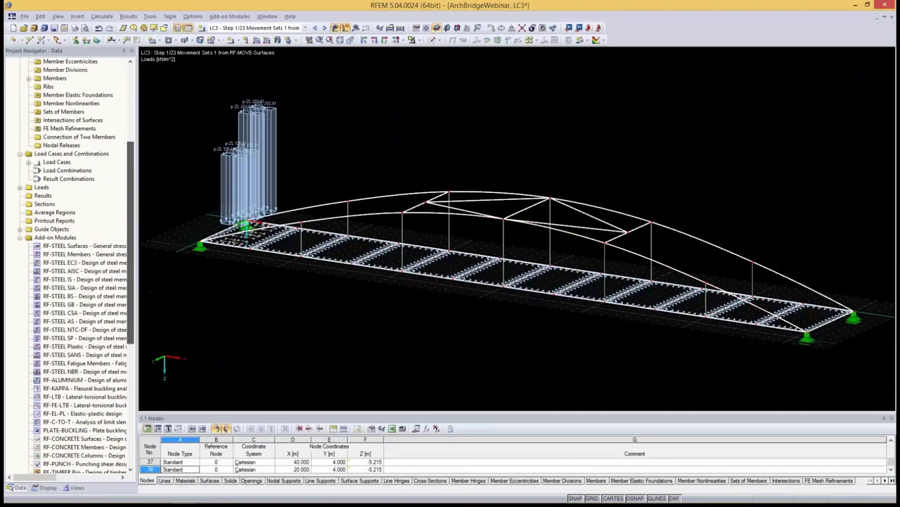
scroll(81, 268, up, 7)
right_click(85, 69)
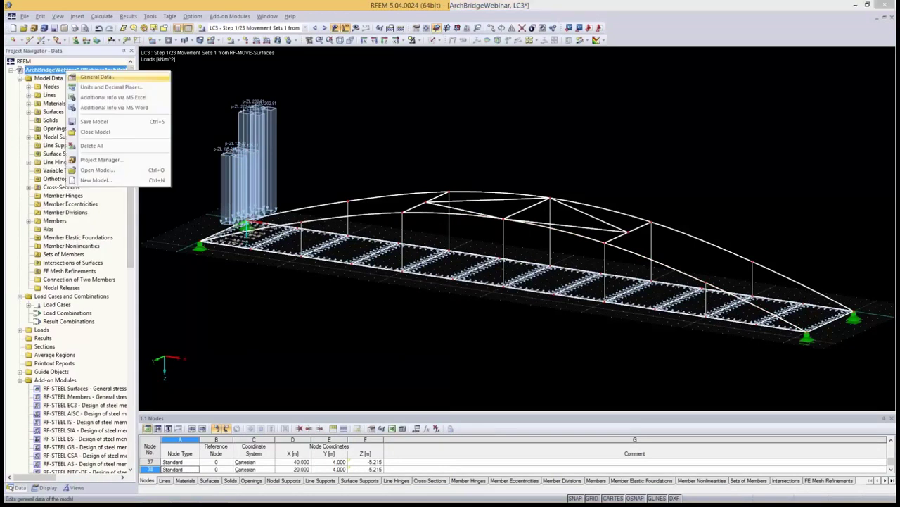
click(183, 73)
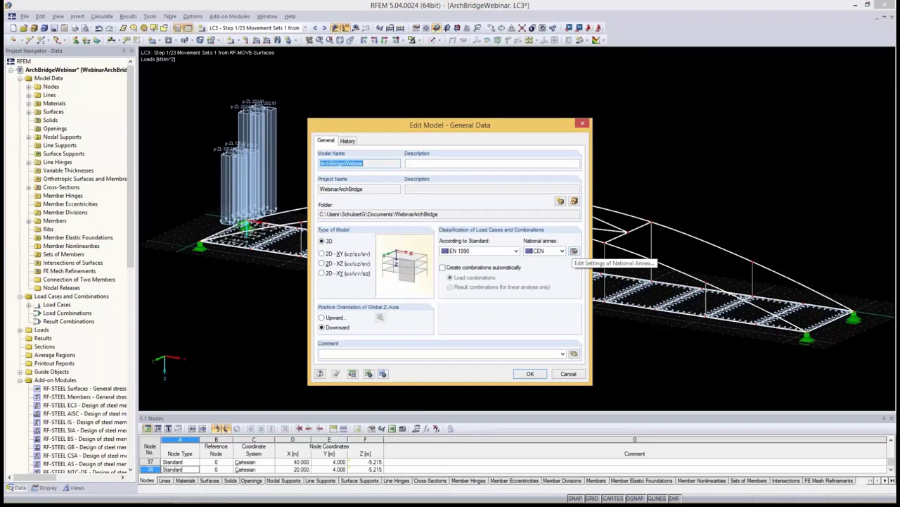
click(573, 250)
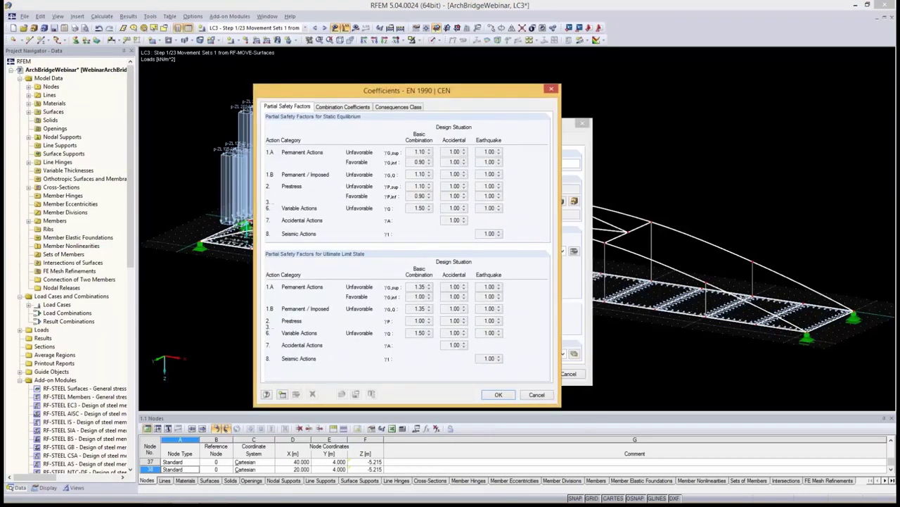
click(343, 106)
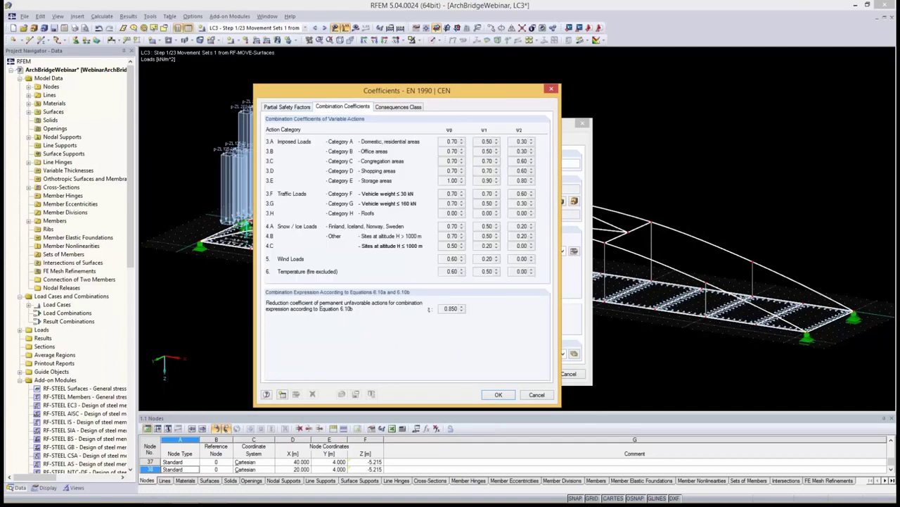
click(287, 106)
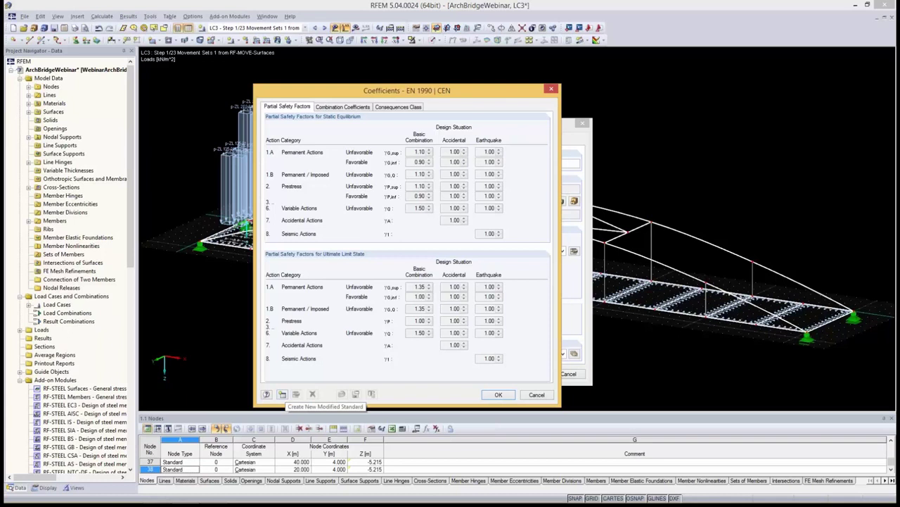
Create modified standard 'CEN LM1' with the ULS variable action factor γQ set to 1.35.
click(282, 394)
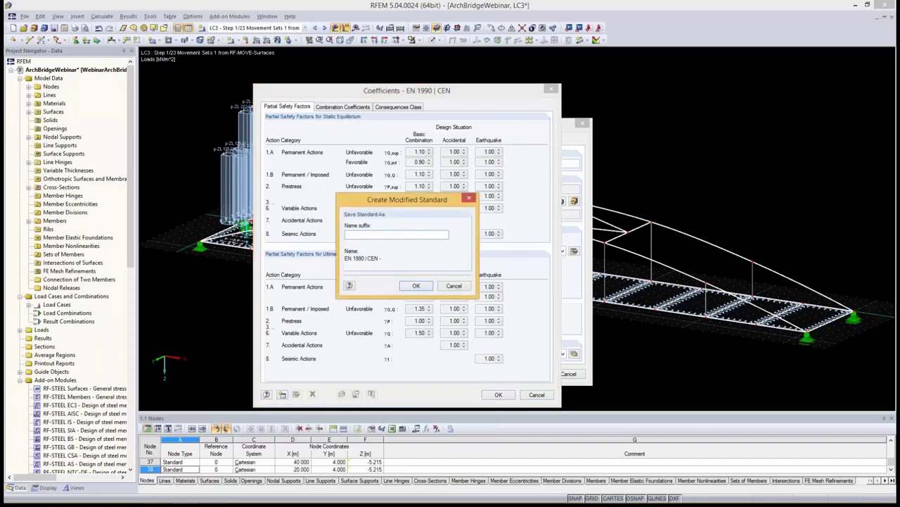
text(CEN )
text(LM1)
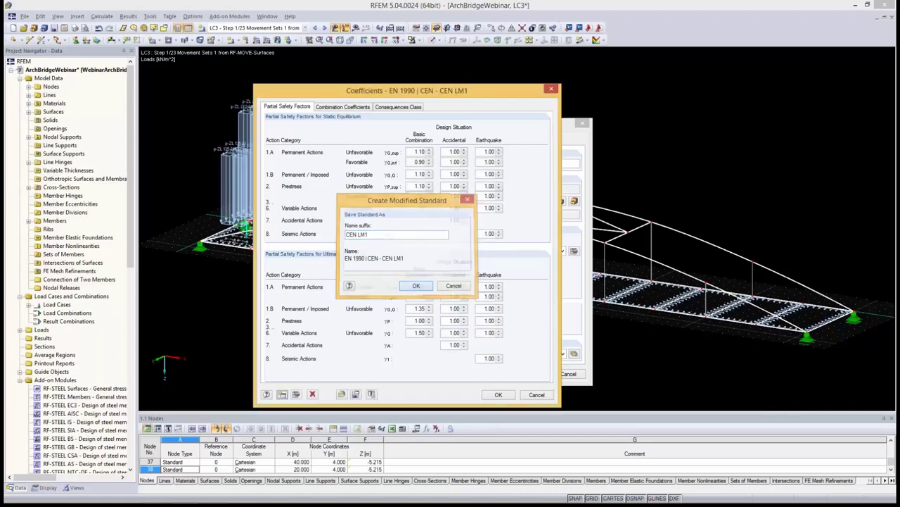
key(Return)
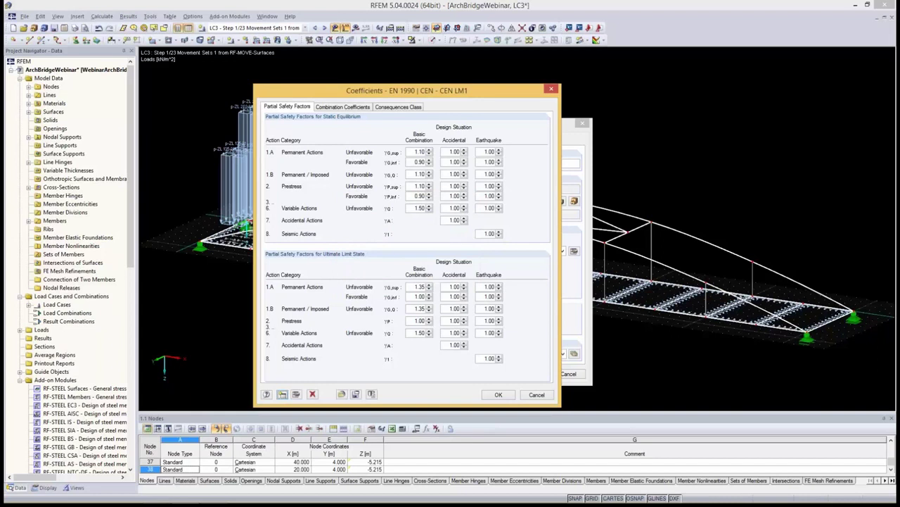
double_click(419, 332)
text(1.35)
key(Tab)
click(498, 394)
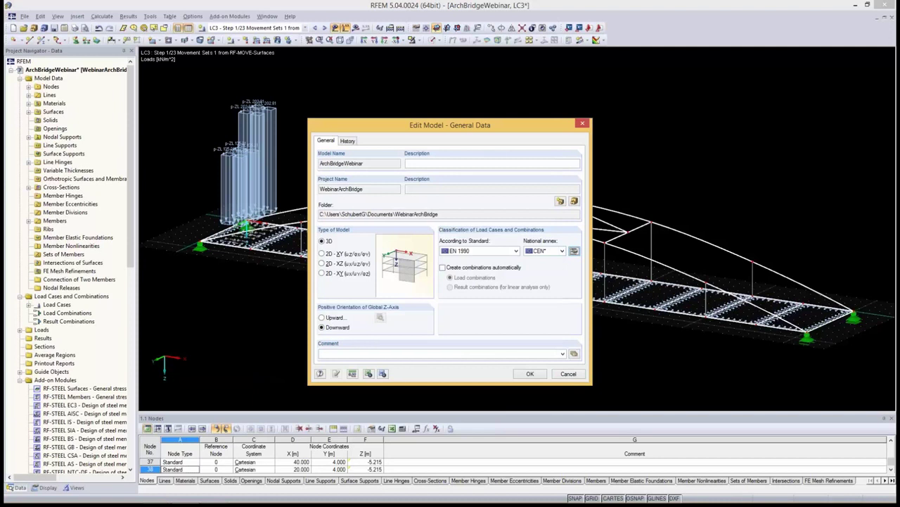
Enable 'Create combinations automatically' for load combinations and confirm the General Data.
click(442, 268)
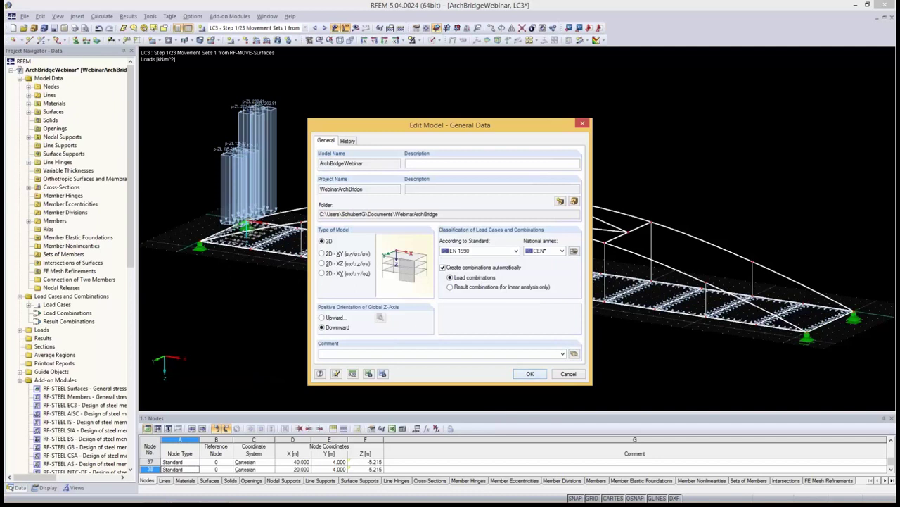
click(530, 373)
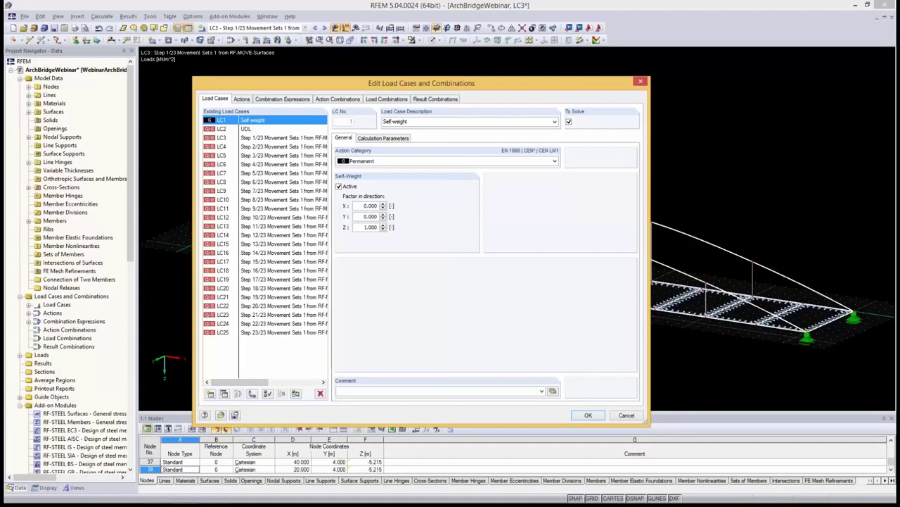
Show the Imposed action A2 load cases and set them to act differently.
click(241, 98)
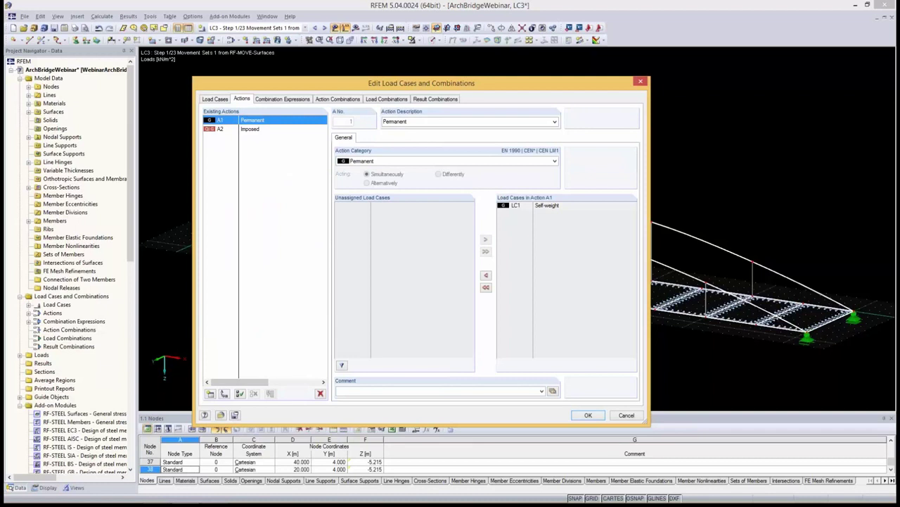
click(220, 129)
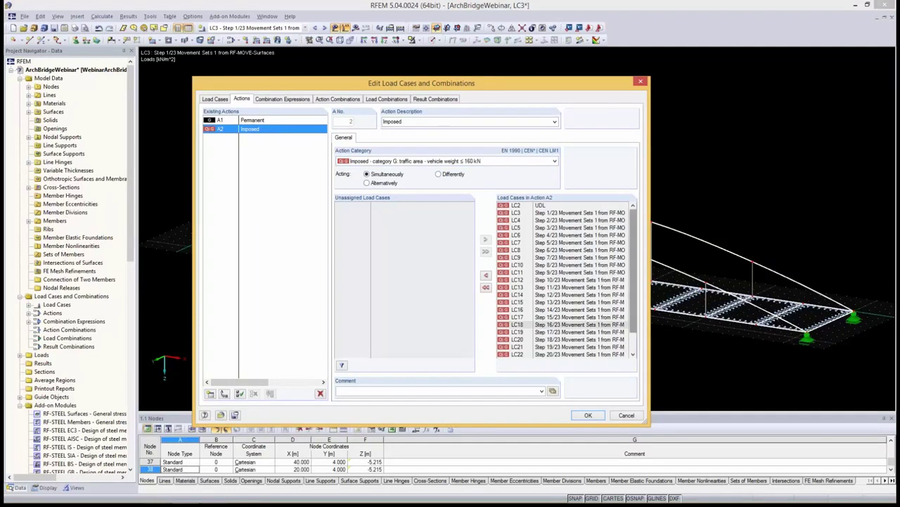
scroll(563, 325, down, 1)
scroll(563, 325, up, 1)
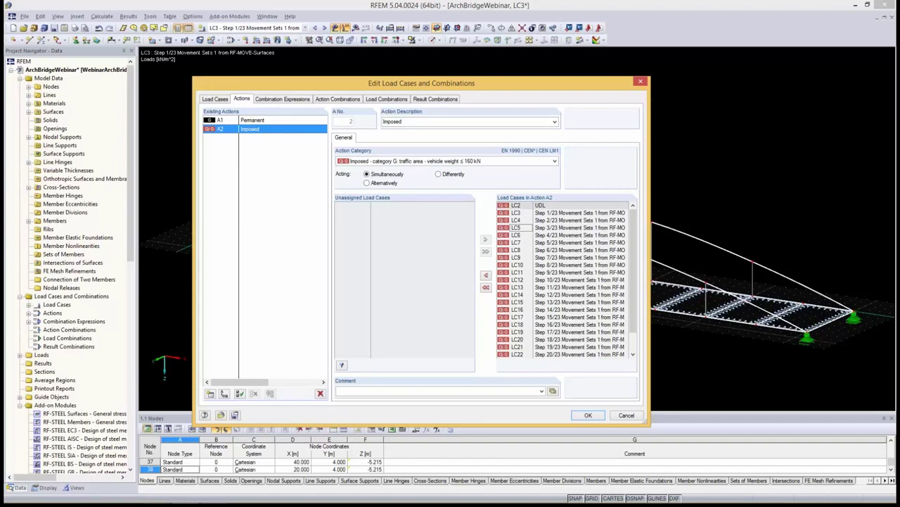
click(563, 205)
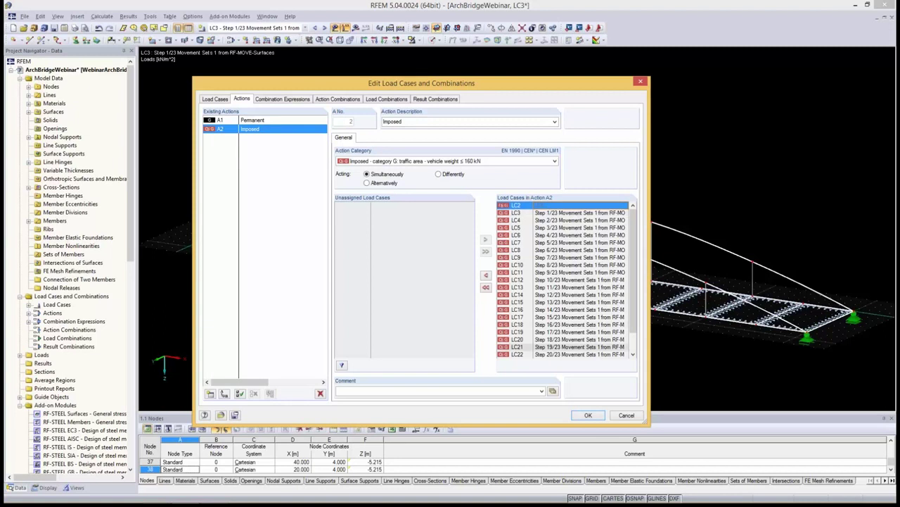
click(563, 213)
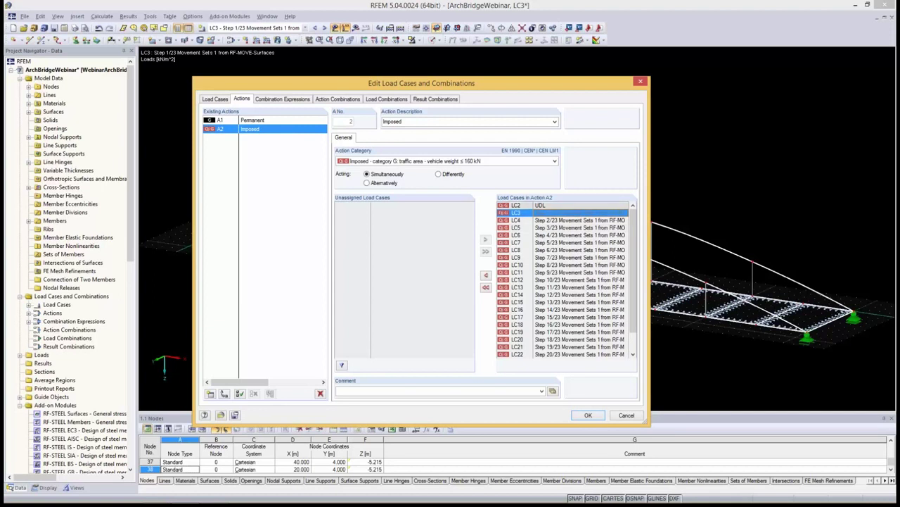
click(563, 205)
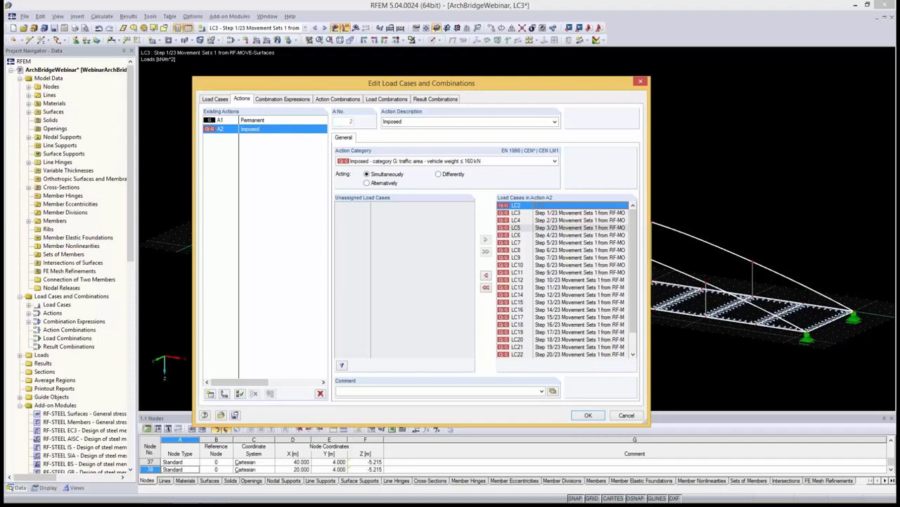
click(439, 174)
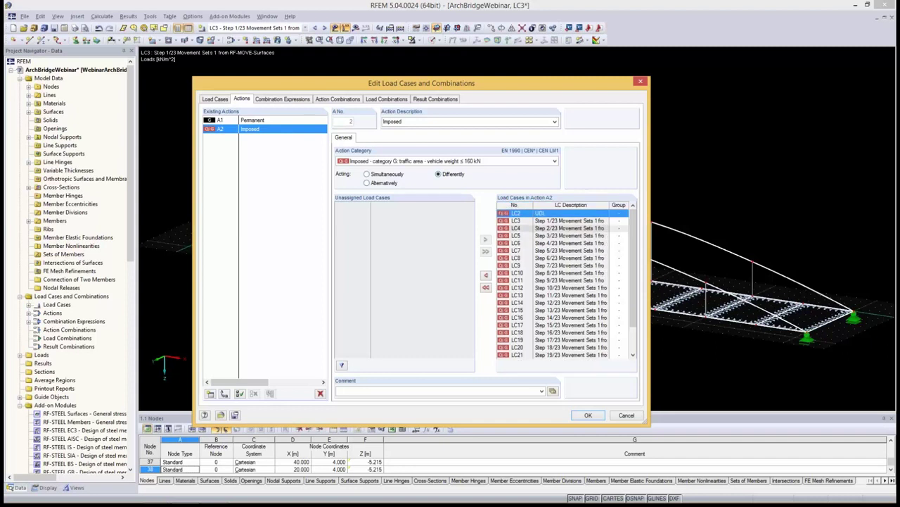
Assign moving-load cases LC3 through LC25 to group 1.
click(517, 220)
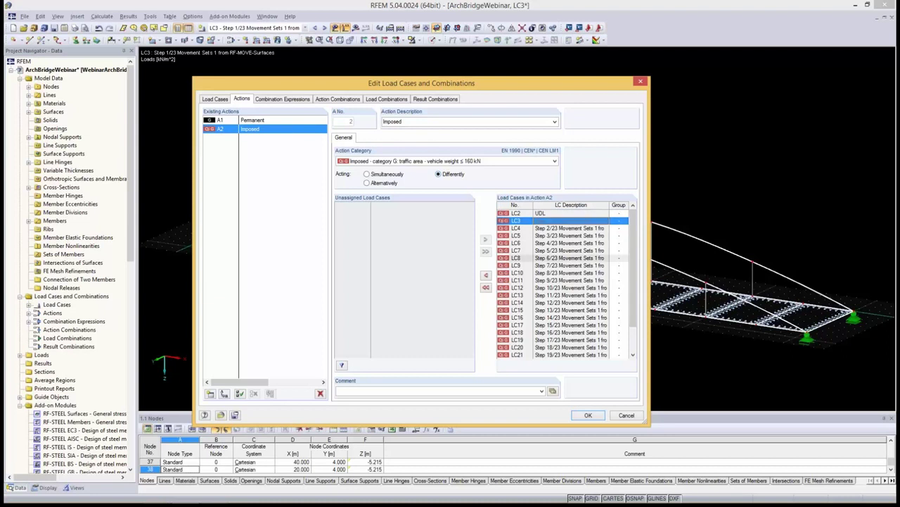
click(619, 221)
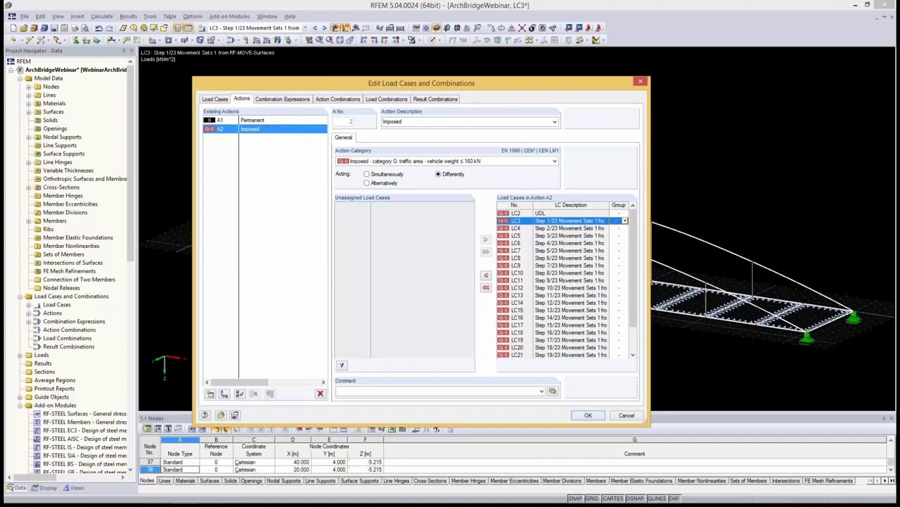
click(624, 220)
click(616, 228)
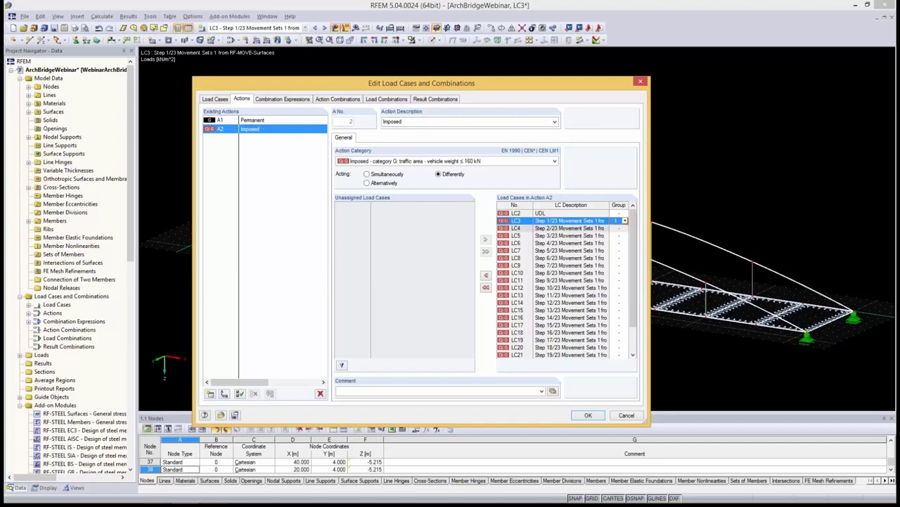
click(619, 228)
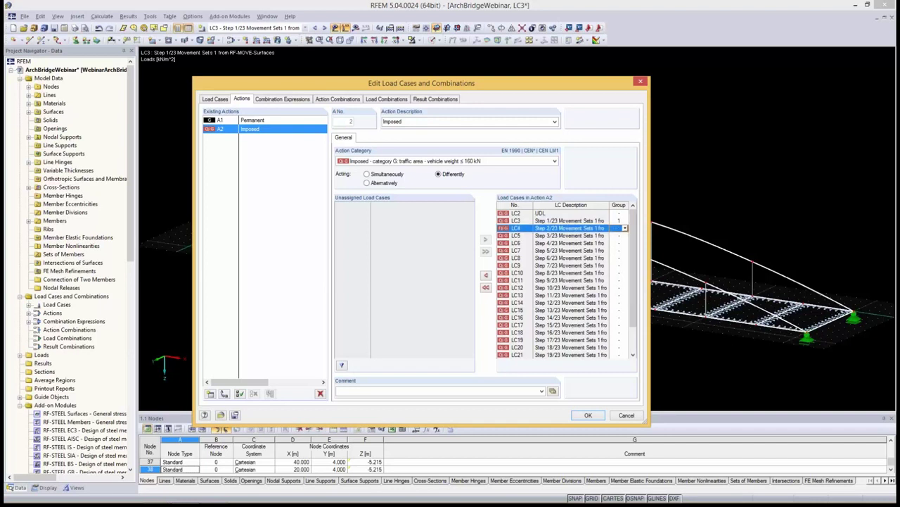
key(1)
key(Down)
key(1)
key(Down)
key(1)
key(Down)
key(1)
key(Down)
key(1)
key(Down)
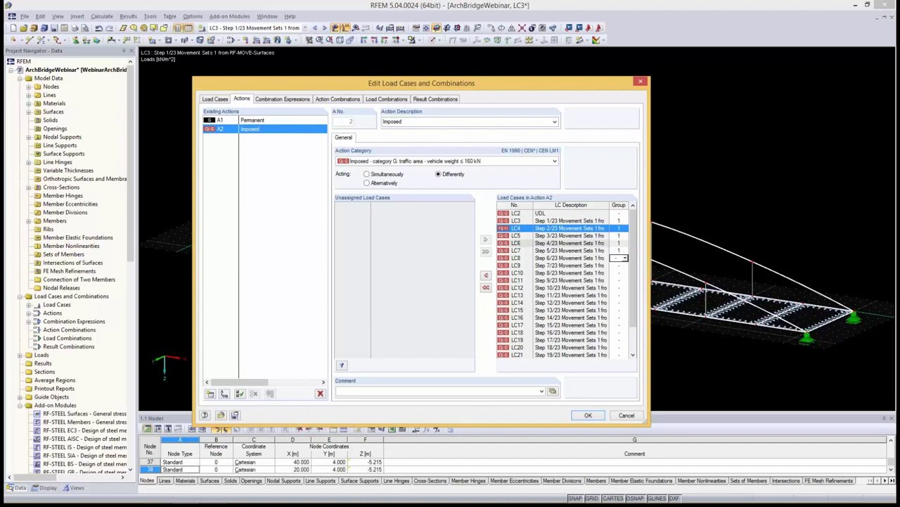
key(1)
key(Down)
key(1)
key(Down)
key(1)
key(Down)
key(1)
key(Down)
key(1)
key(Down)
key(1)
key(Down)
key(1)
key(Down)
key(1)
key(Down)
key(1)
key(Down)
key(1)
key(Down)
key(1)
key(Down)
key(1)
key(Down)
key(1)
key(Down)
key(1)
key(Down)
key(1)
key(Down)
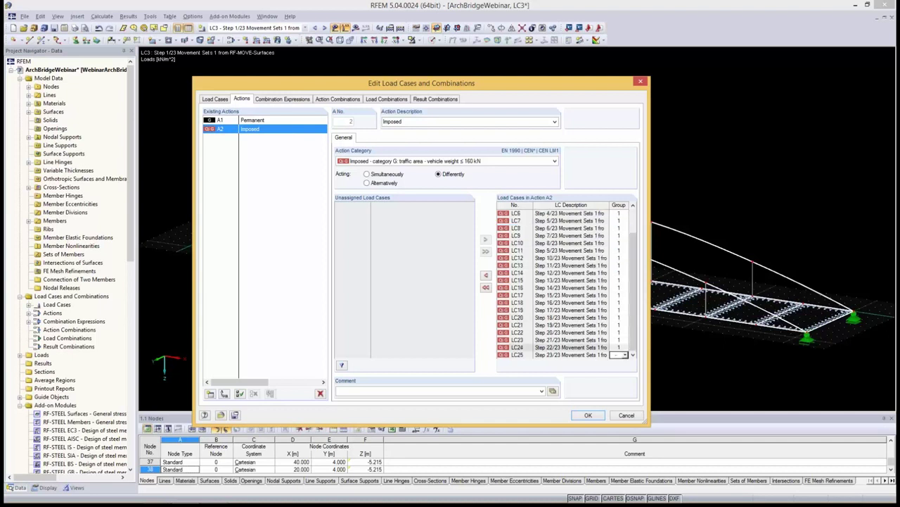
key(1)
key(Down)
click(624, 355)
click(618, 371)
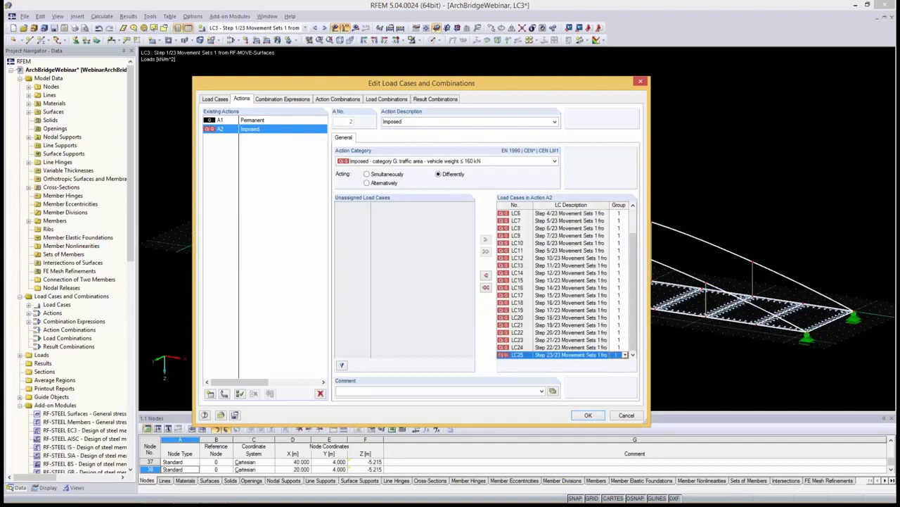
scroll(567, 281, up, 2)
click(517, 228)
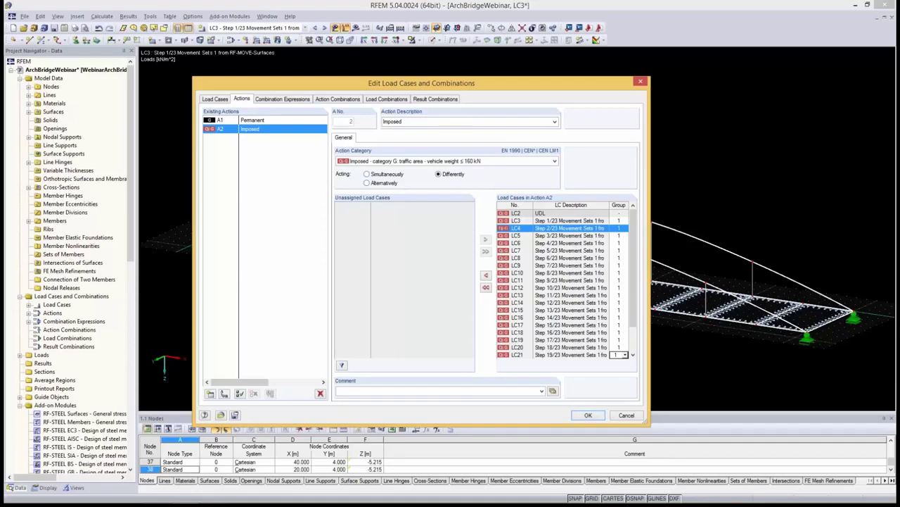
click(282, 99)
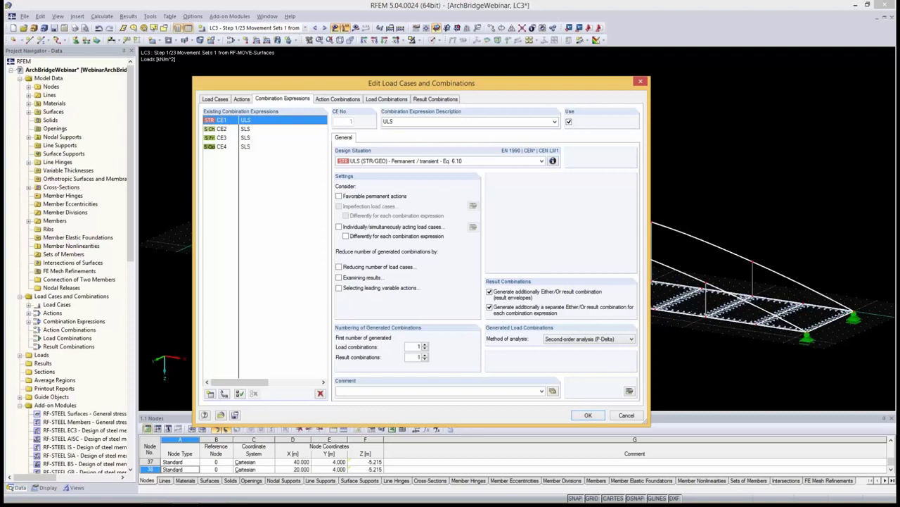
Delete SLS expressions CE2–CE4 and open CE1's simultaneously acting load case settings.
click(225, 129)
shift+click(221, 146)
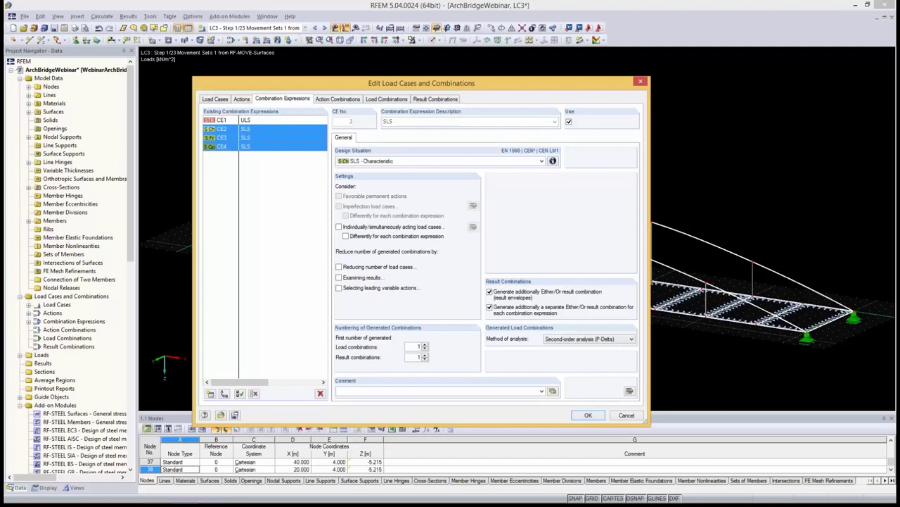
click(320, 393)
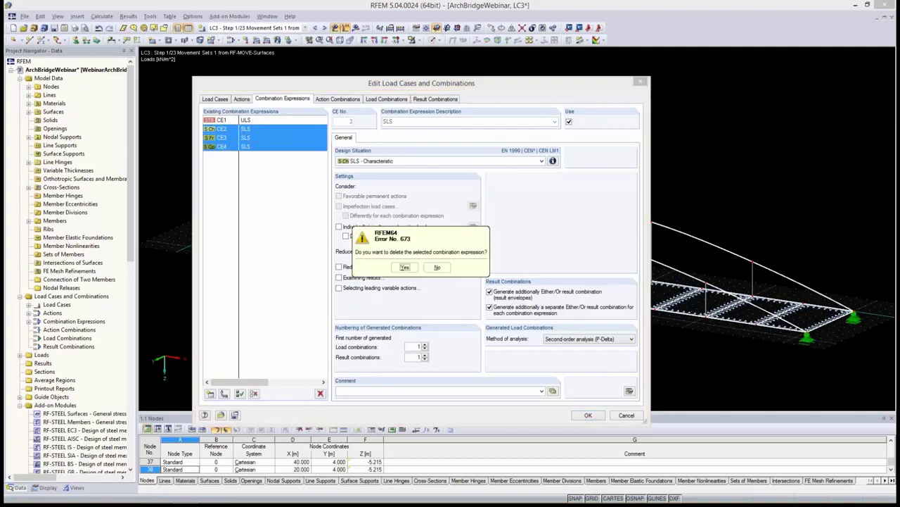
click(404, 267)
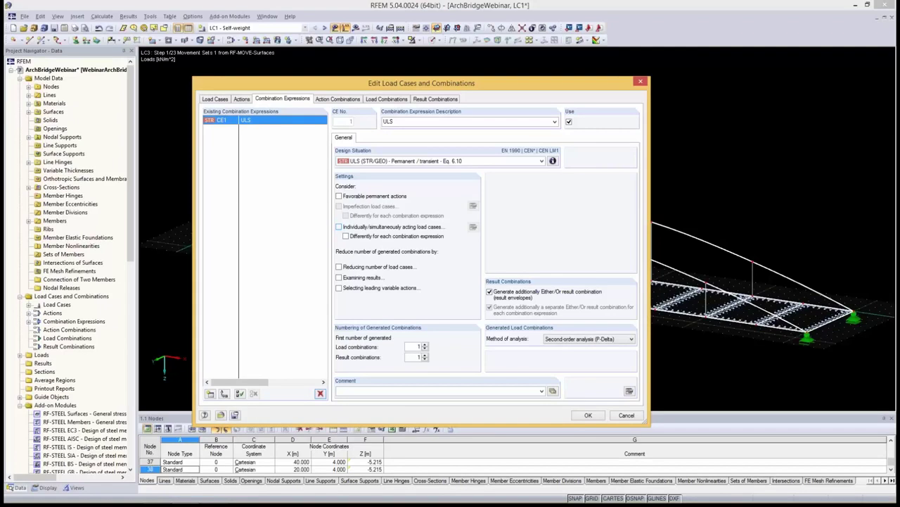
click(473, 227)
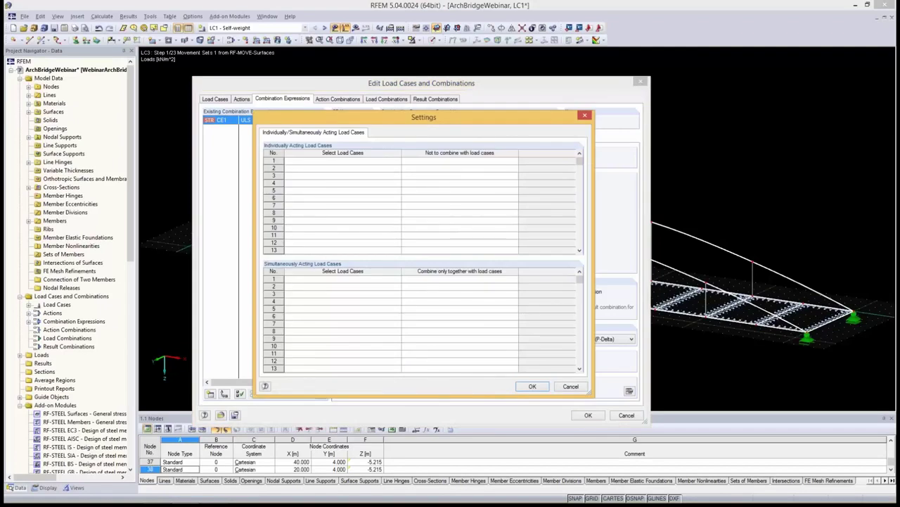
In row 1, make LC2 UDL act together with load cases LC3–LC25.
click(343, 279)
click(398, 280)
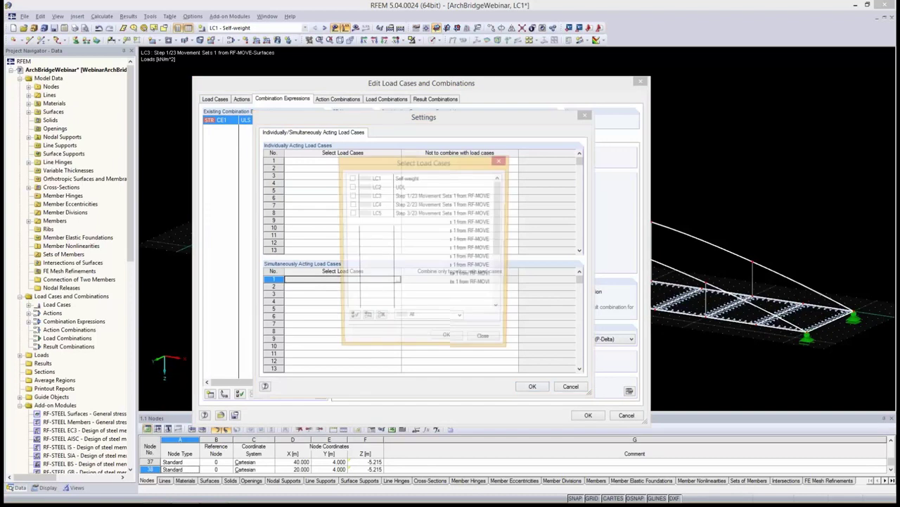
click(351, 186)
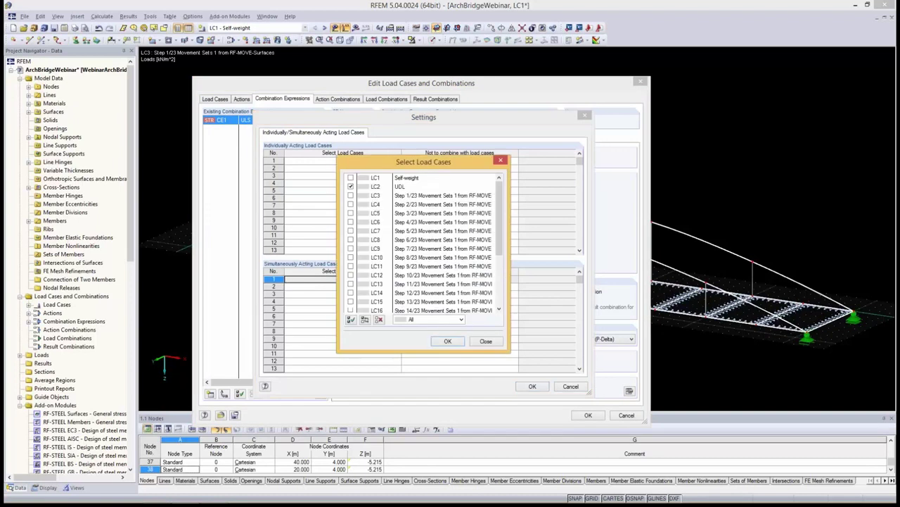
click(447, 341)
click(459, 279)
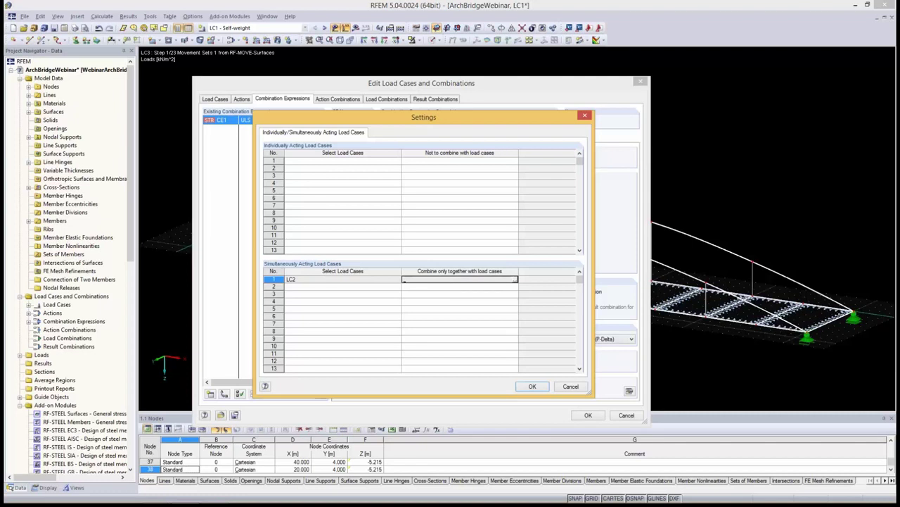
click(515, 279)
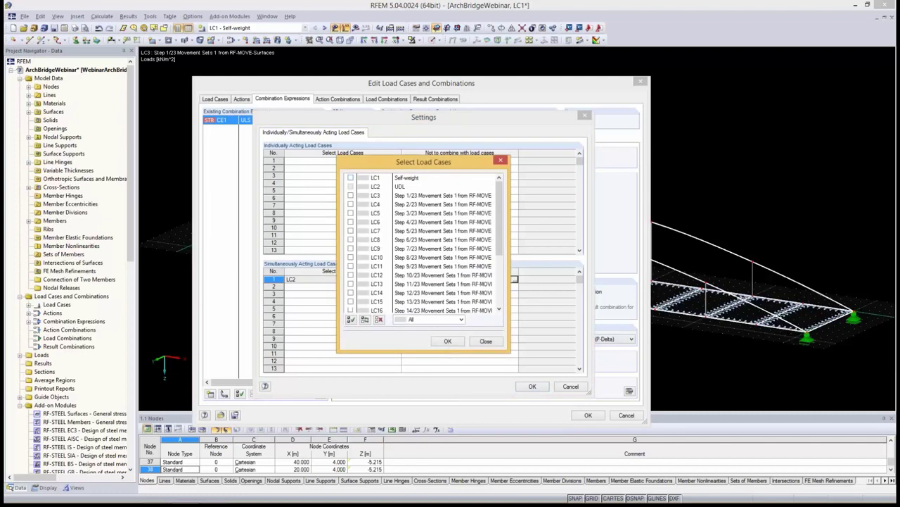
click(351, 319)
drag(499, 219, 499, 270)
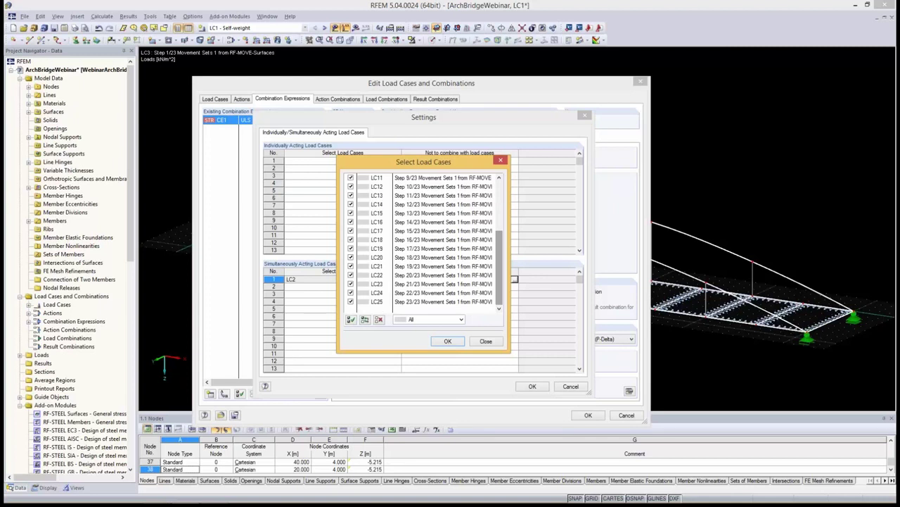
click(447, 340)
In row 2, make LC3–LC25 combine with LC2, apply, and show the action combinations.
click(342, 286)
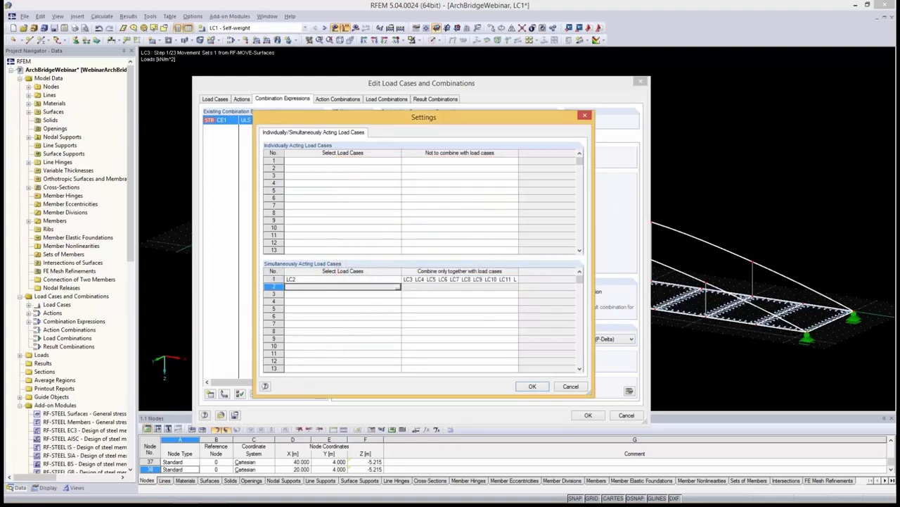
click(398, 286)
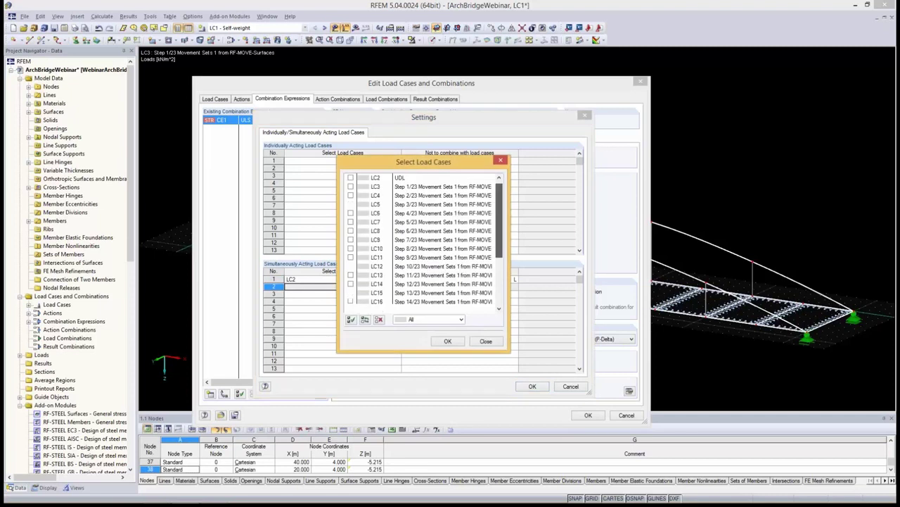
drag(498, 211, 499, 212)
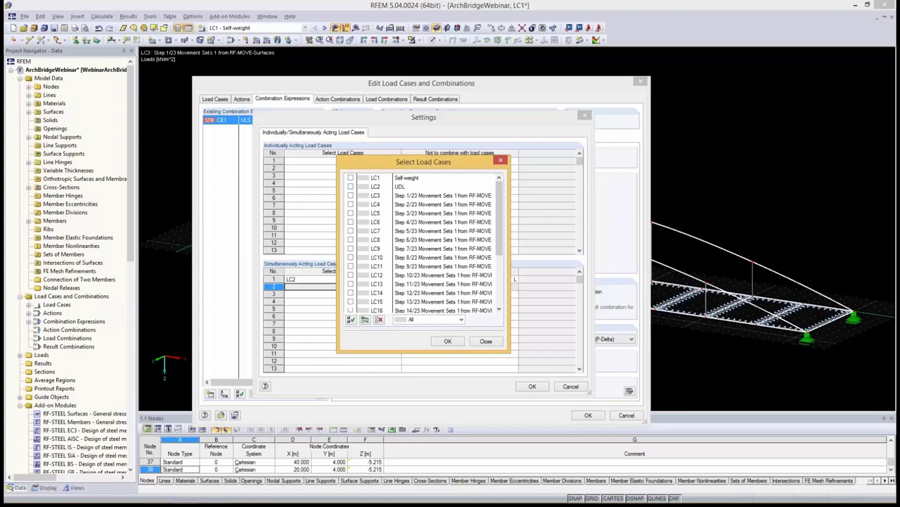
click(350, 319)
click(350, 177)
click(350, 185)
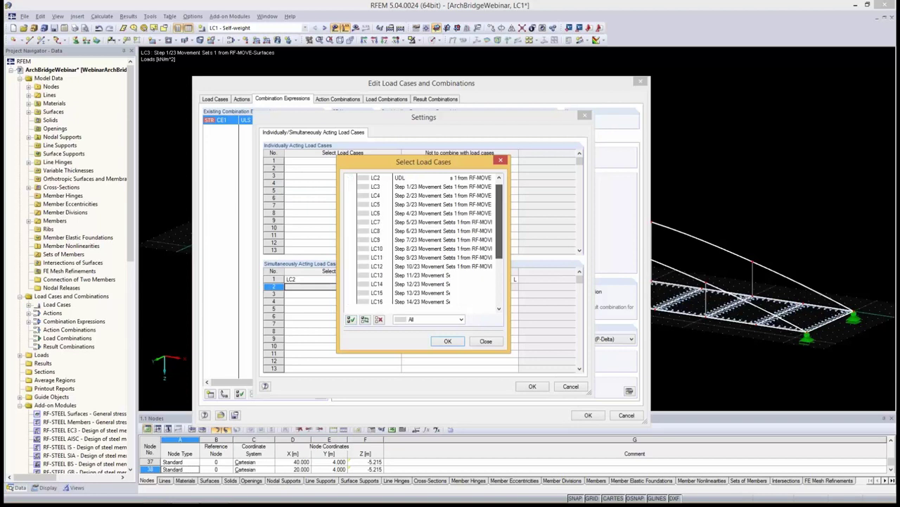
drag(500, 218, 500, 267)
click(447, 340)
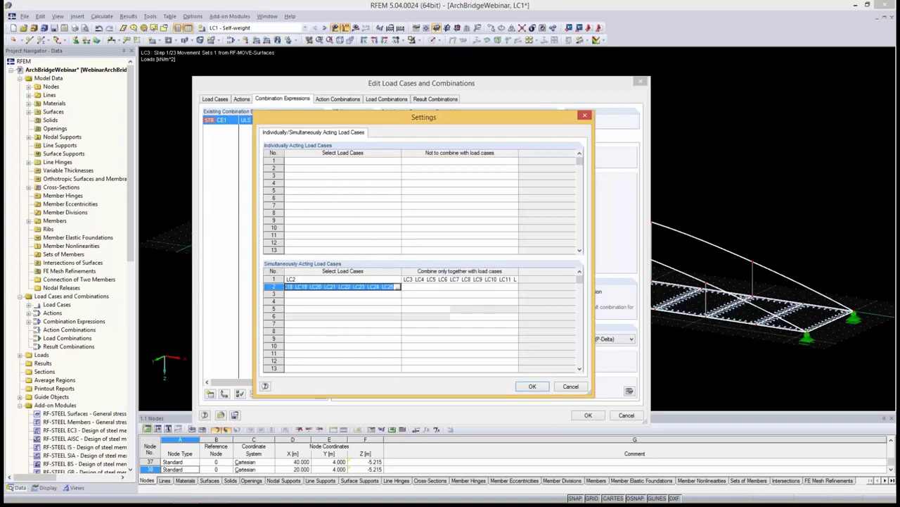
click(516, 286)
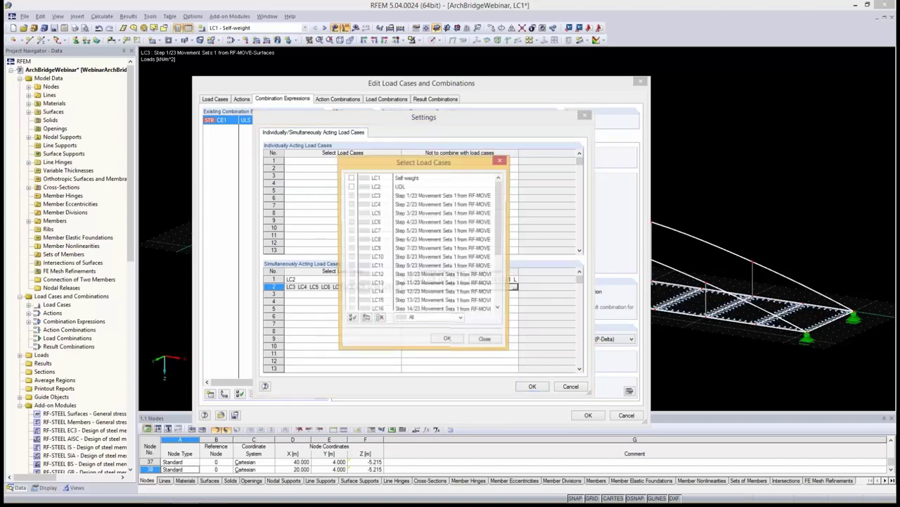
click(447, 341)
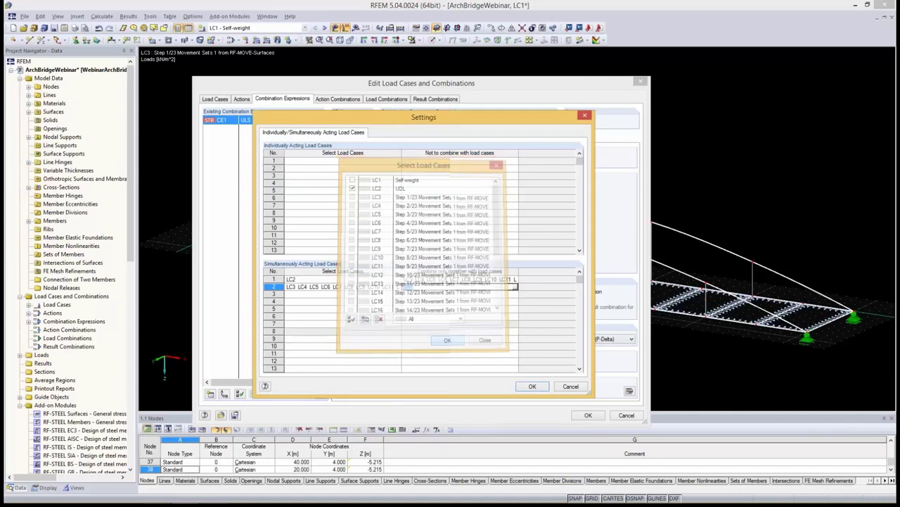
click(540, 386)
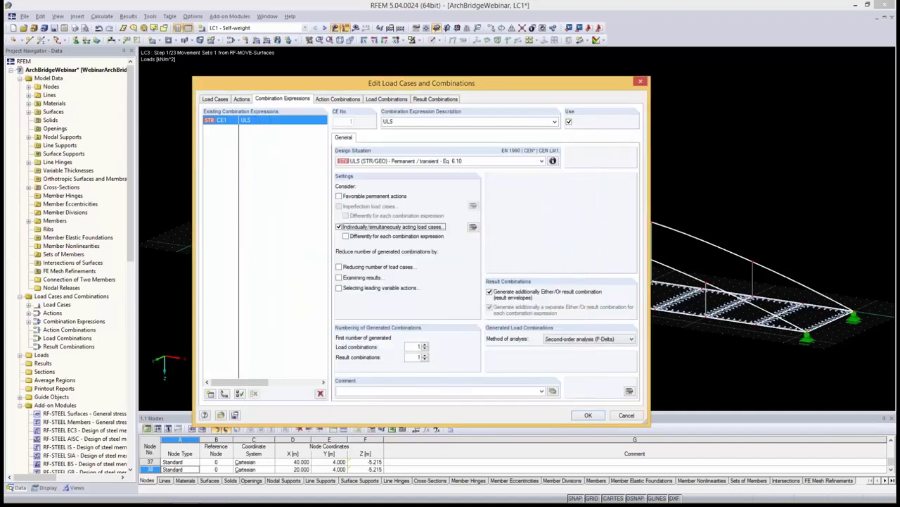
click(338, 98)
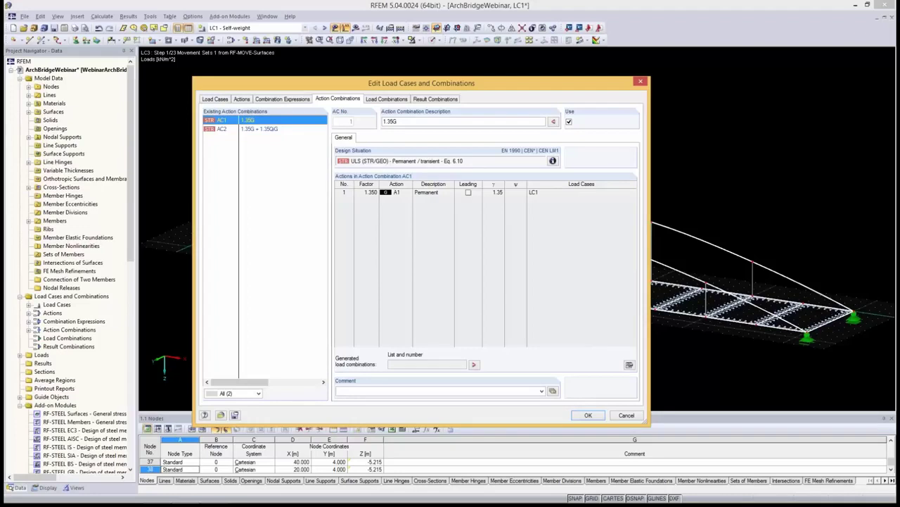
Inspect action combination AC2 and generate the load combinations.
click(222, 129)
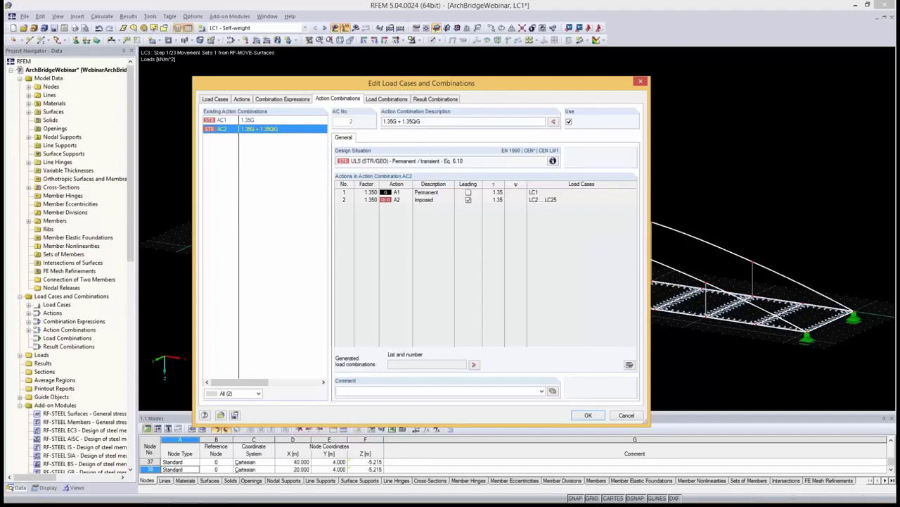
click(387, 98)
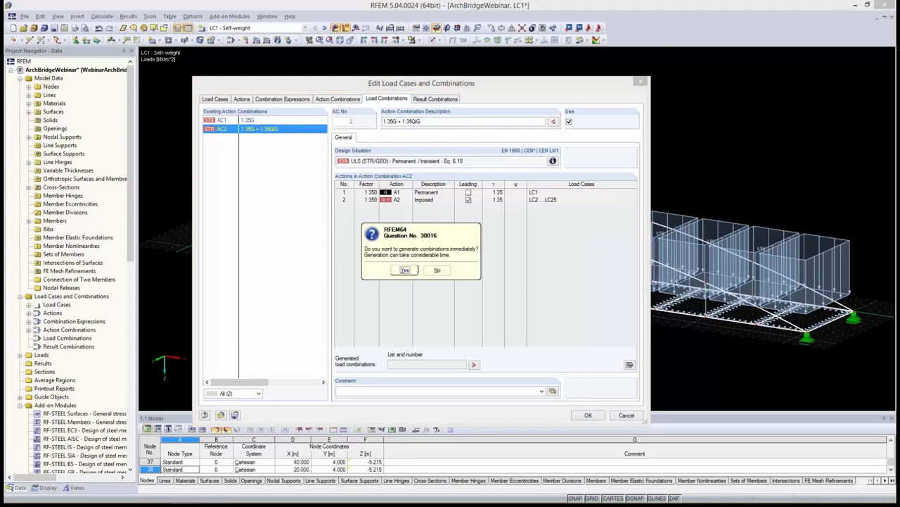
click(405, 270)
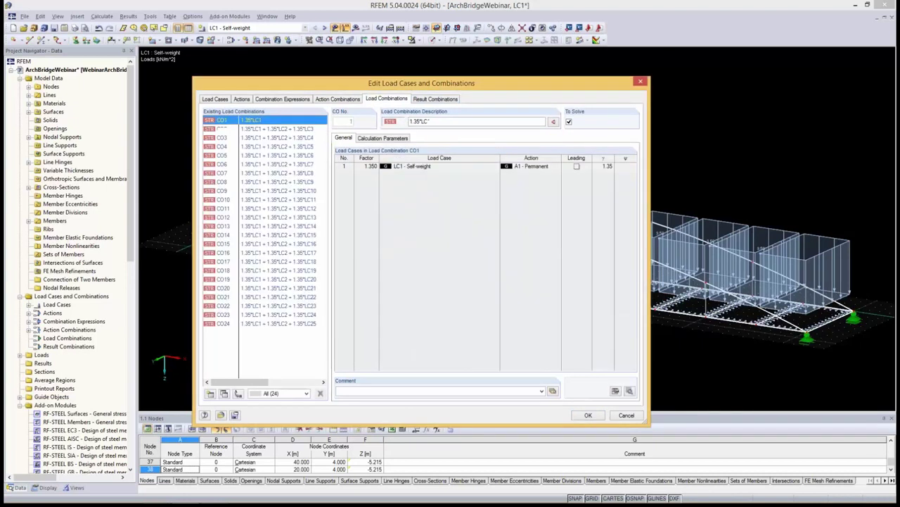
Review load combinations CO24, CO23 and CO2, then show result combination RC1.
click(222, 323)
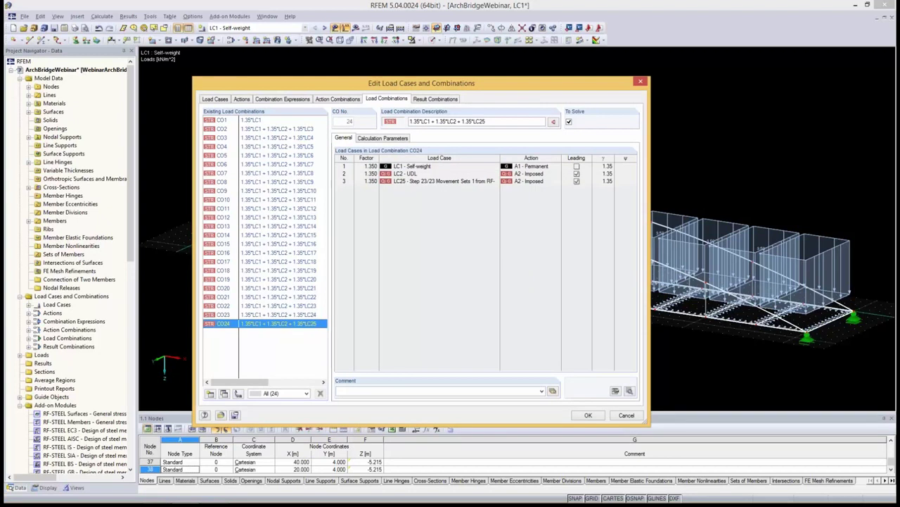
click(222, 315)
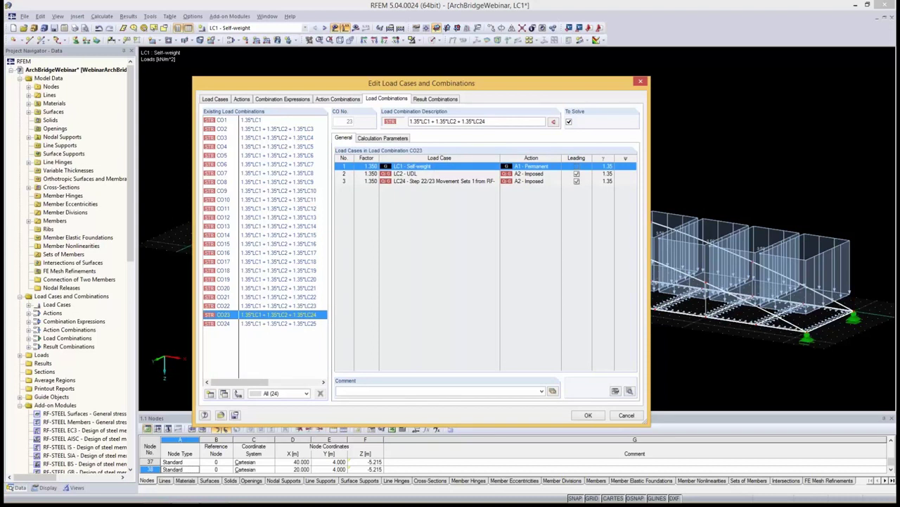
click(223, 128)
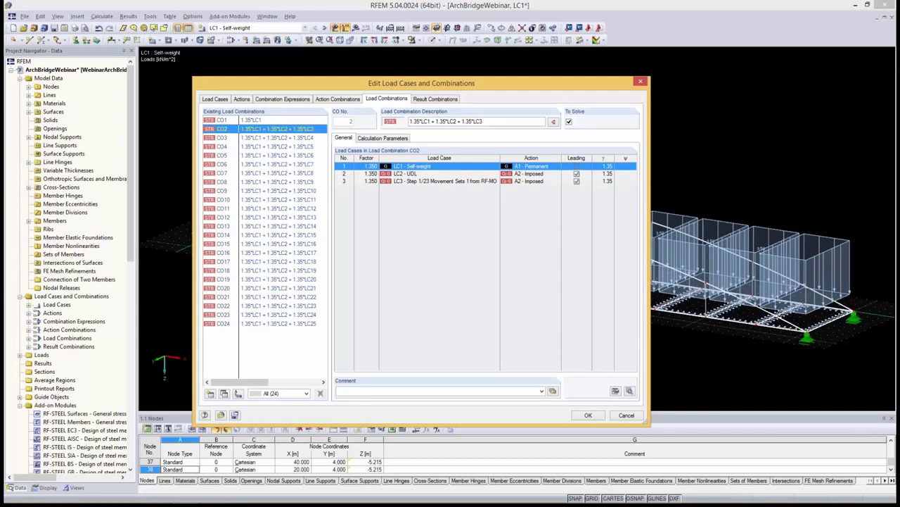
click(222, 322)
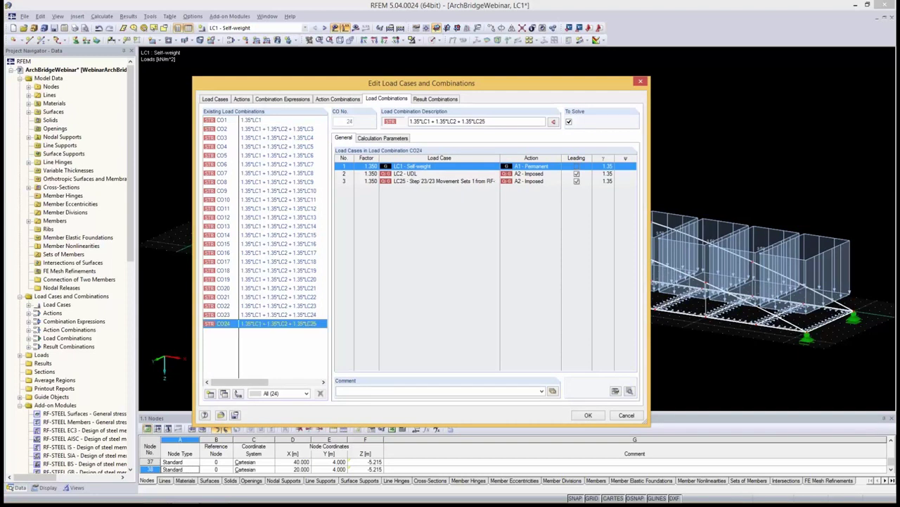
click(435, 98)
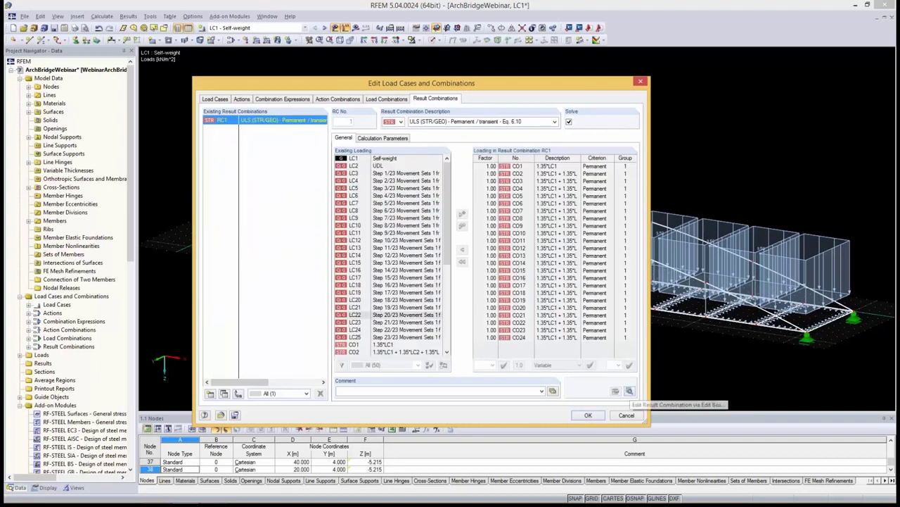
Review RC1's definition, close the editor, make RC1 the current loading and request its results.
click(630, 390)
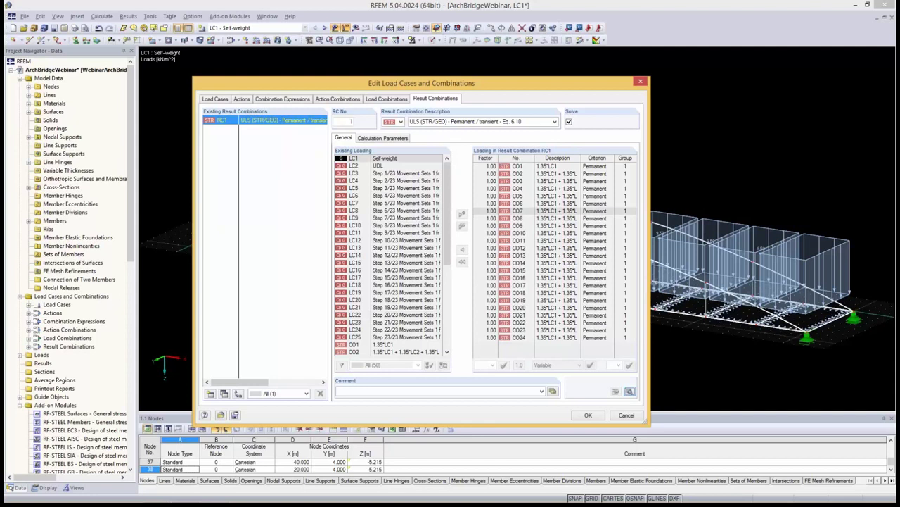
click(394, 292)
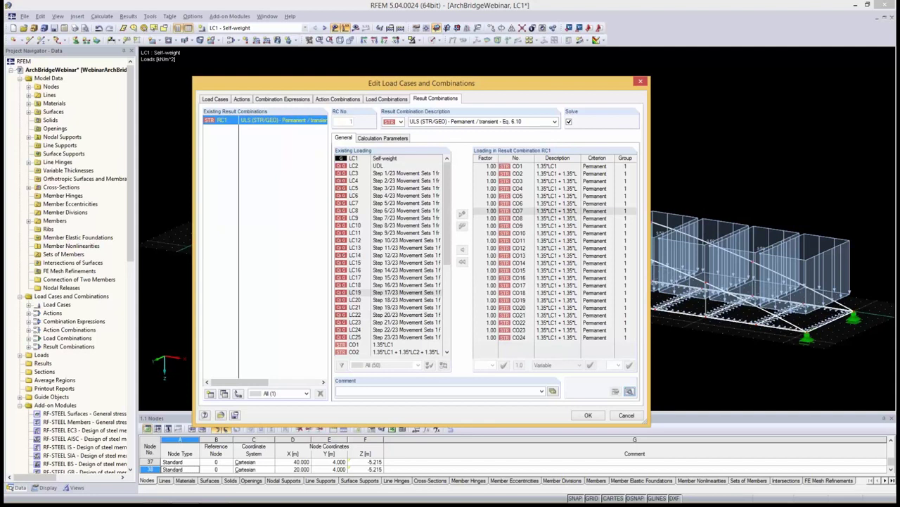
click(588, 415)
click(304, 28)
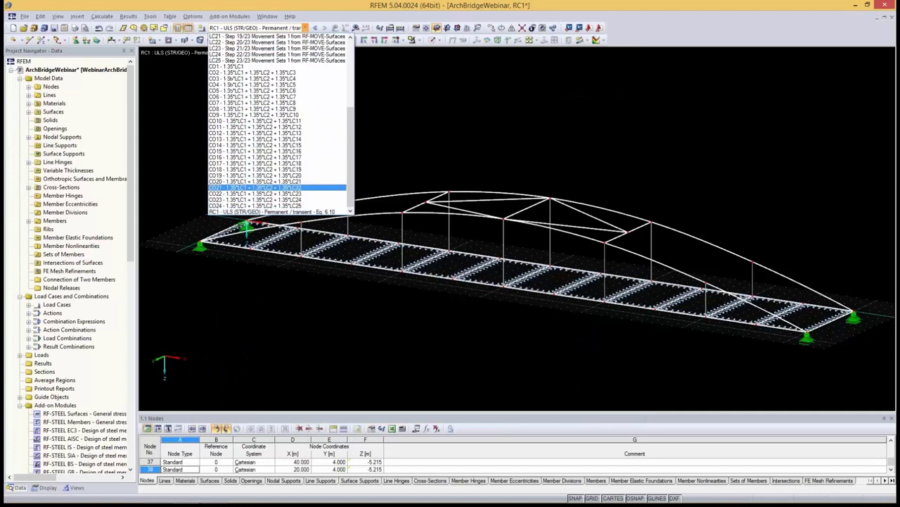
click(278, 211)
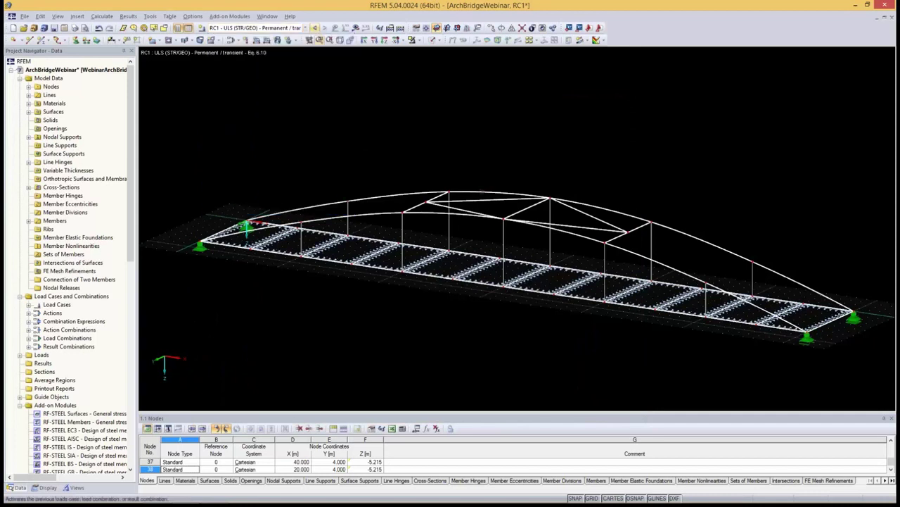
click(355, 28)
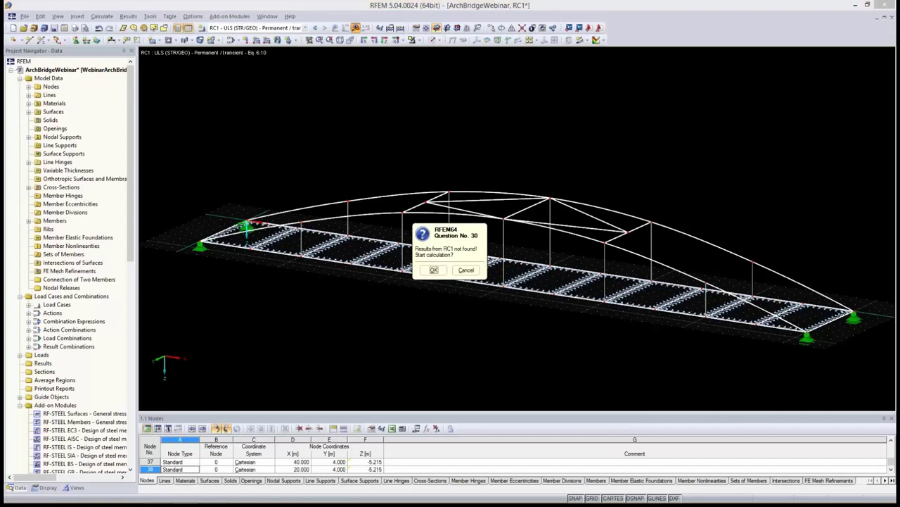
Run the RC1 calculation and view global deformations u, peaking at 106.4 mm.
key(Return)
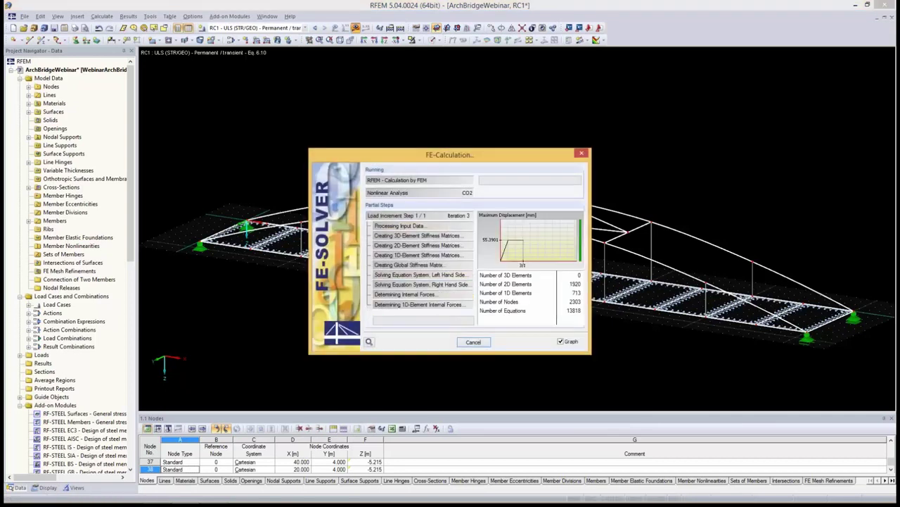
drag(451, 154, 154, 13)
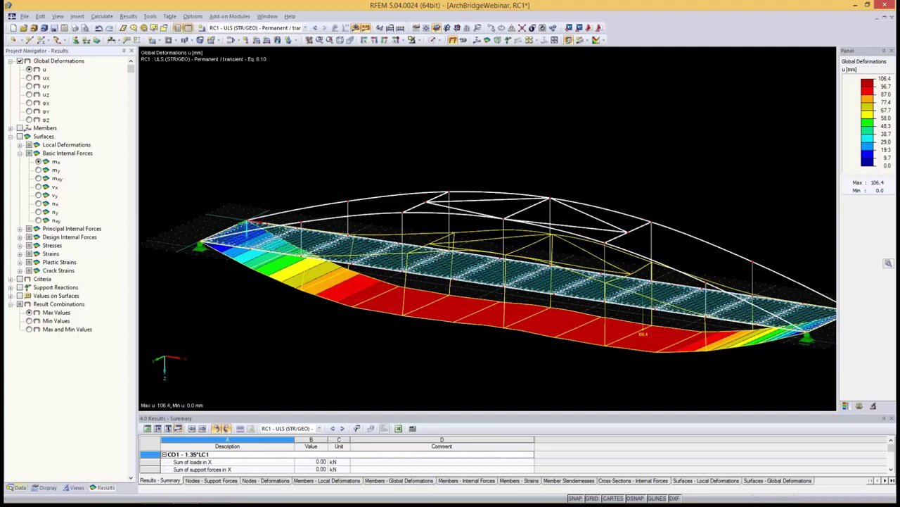
Open RF-STEEL Members, select RC1 for design, and go to 1.2 Materials.
click(17, 487)
scroll(71, 369, down, 2)
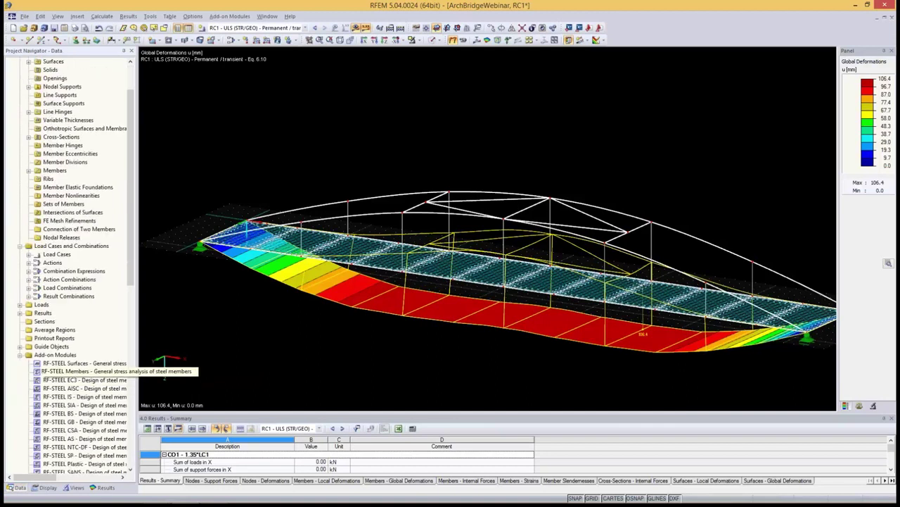
double_click(74, 371)
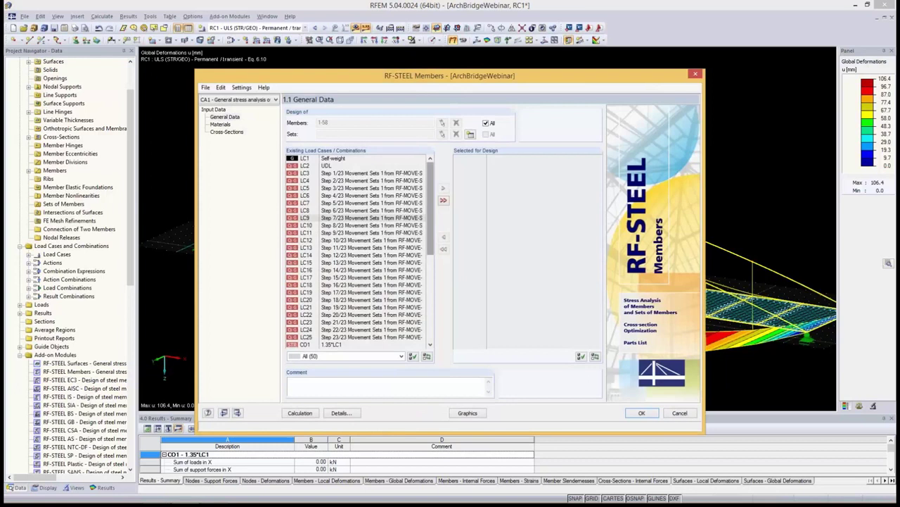
scroll(360, 250, down, 8)
click(356, 344)
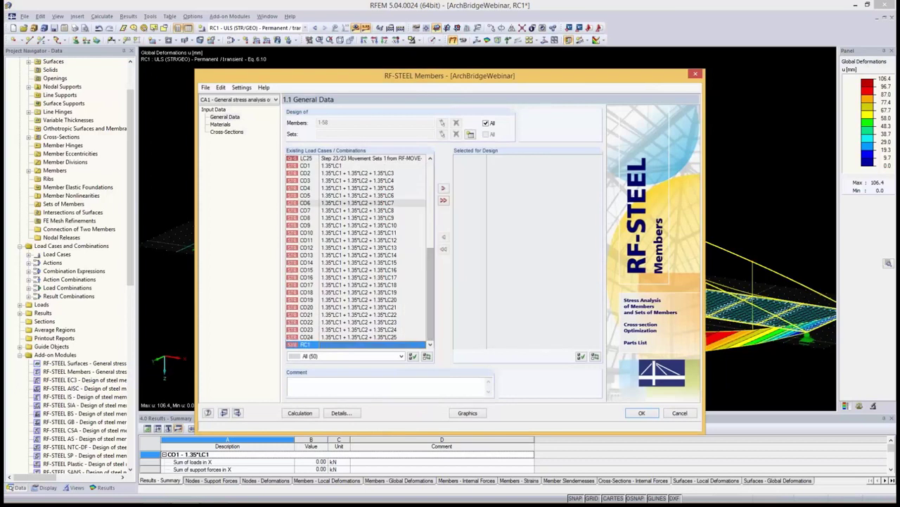
double_click(357, 344)
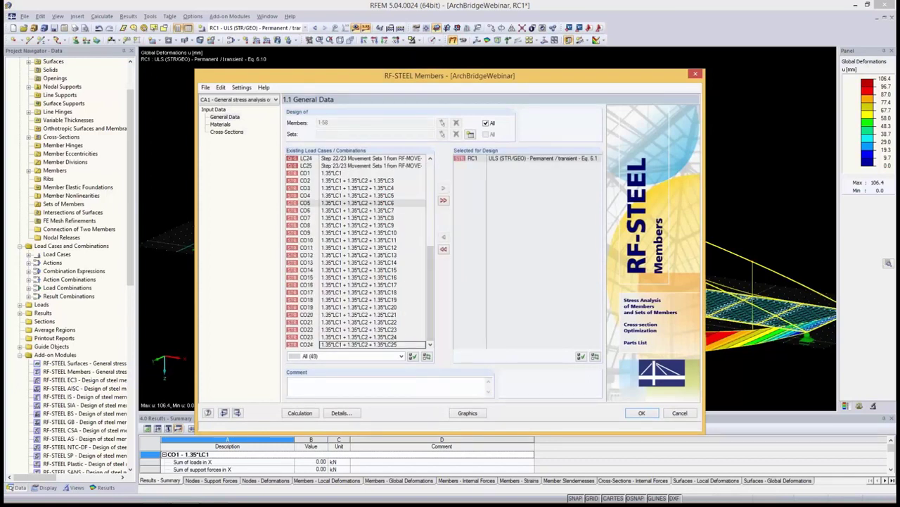
click(220, 124)
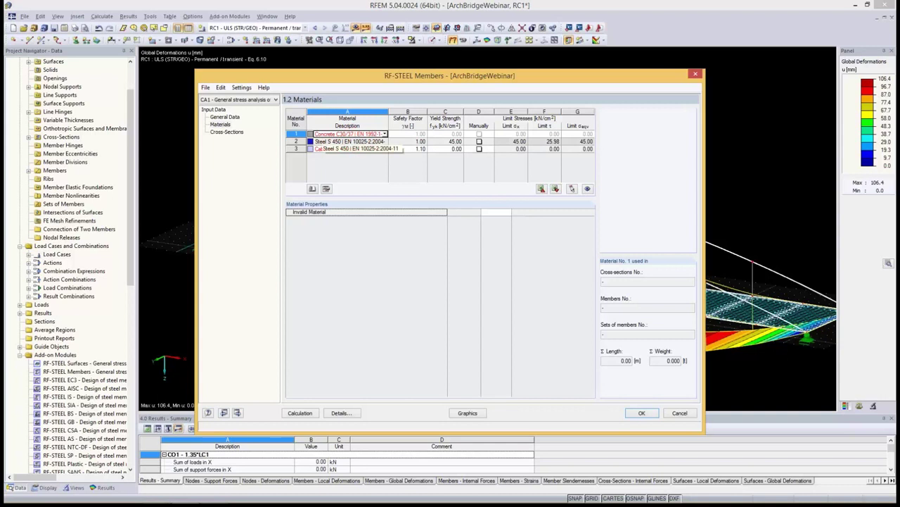
Run the RF-STEEL stress design and show its stress ratios (max 1.04) on the model.
click(348, 142)
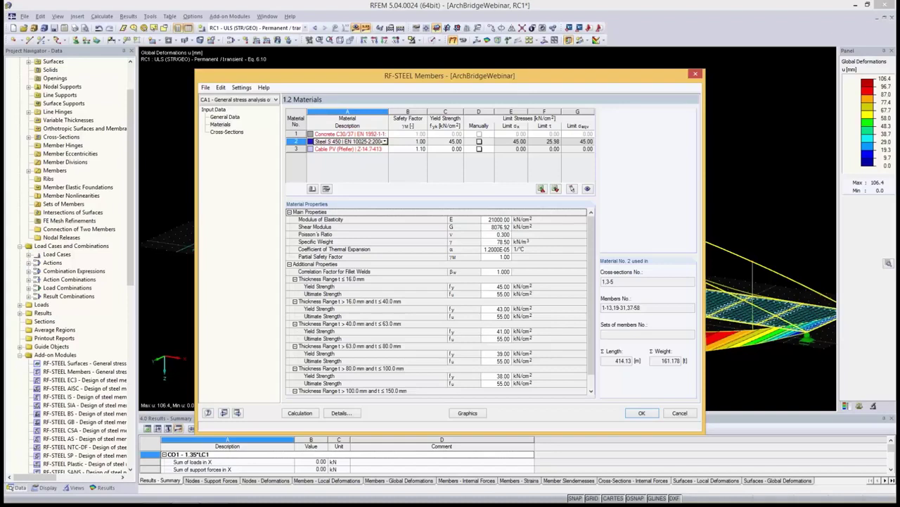
click(300, 413)
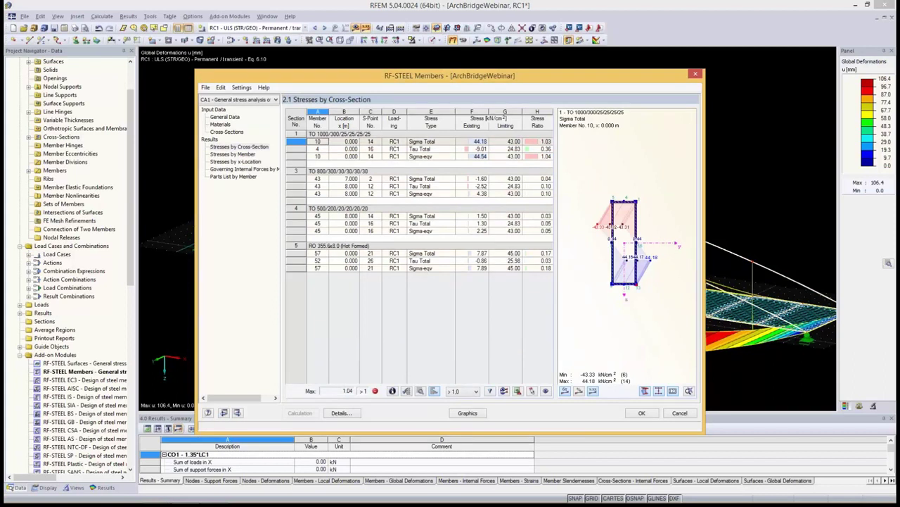
click(538, 155)
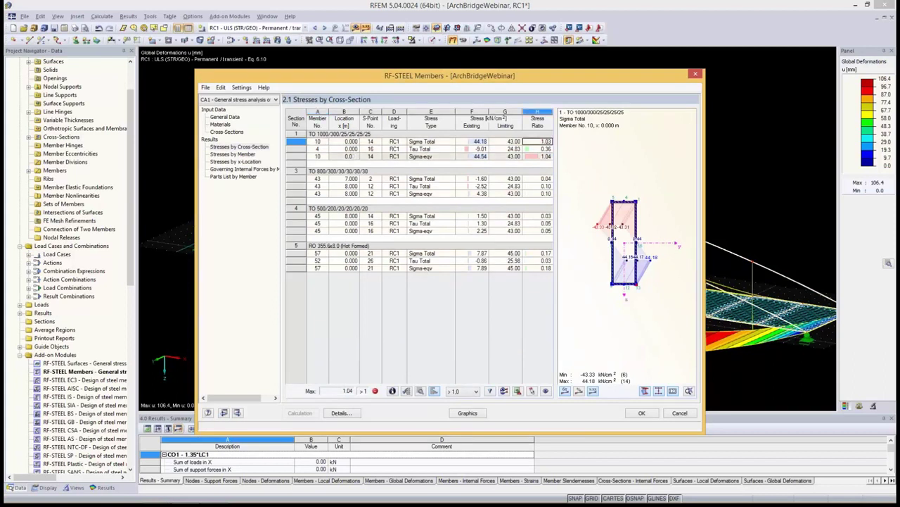
click(537, 141)
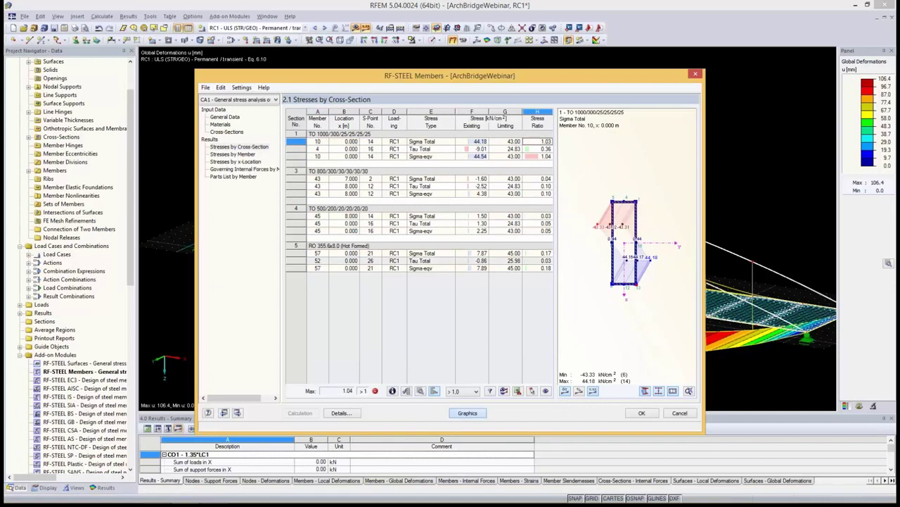
click(467, 412)
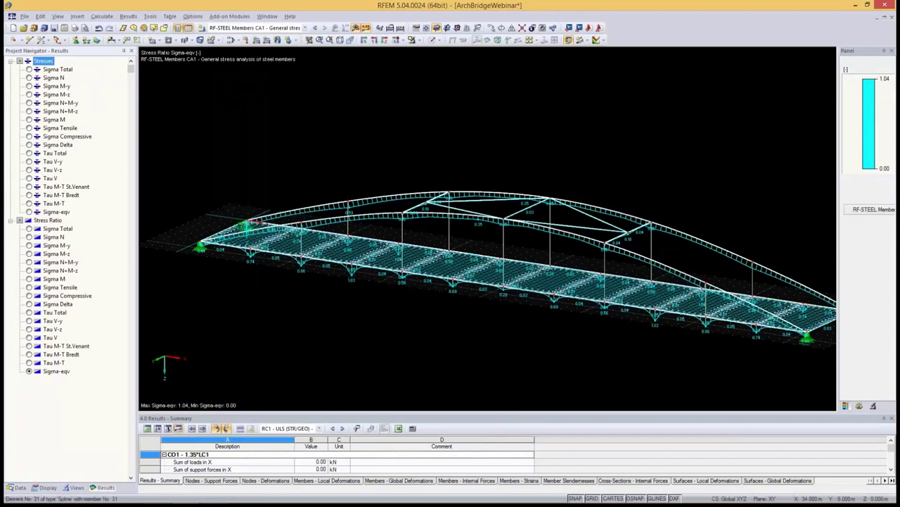
Render members as cross-sections colour-graded by Sigma-eqv ratio on a 0.00–1.04 scale.
scroll(662, 254, up, 2)
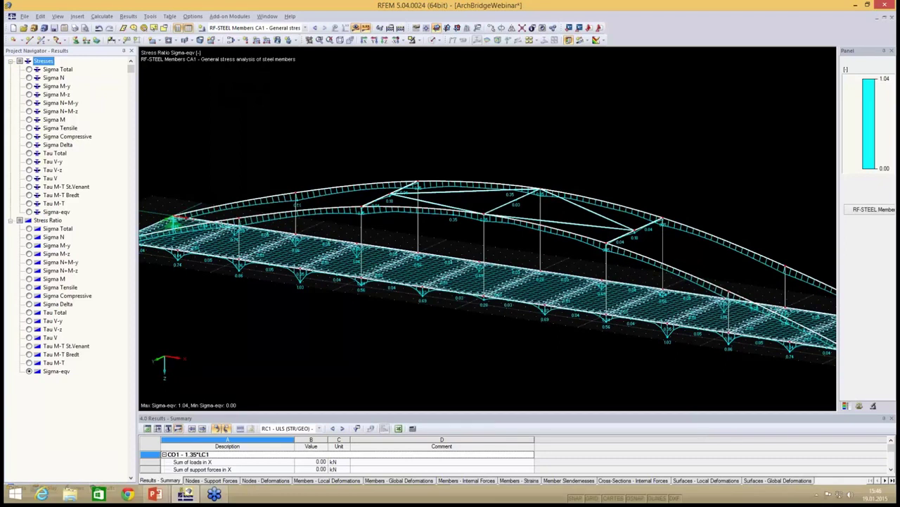
click(45, 487)
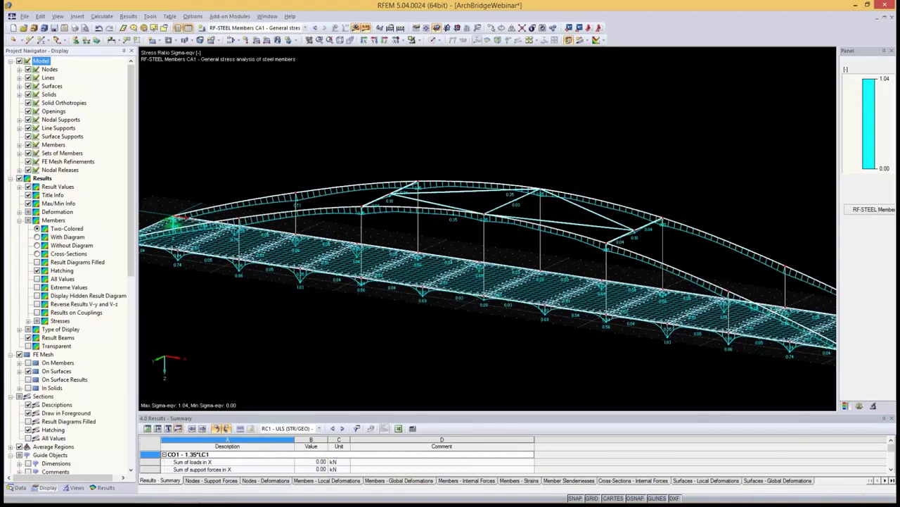
click(37, 253)
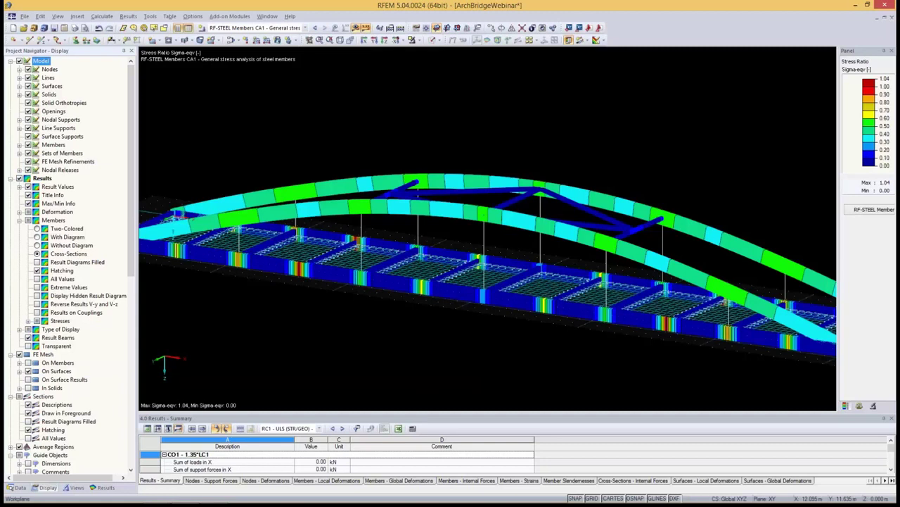
scroll(493, 268, down, 3)
scroll(486, 281, up, 2)
scroll(485, 281, up, 1)
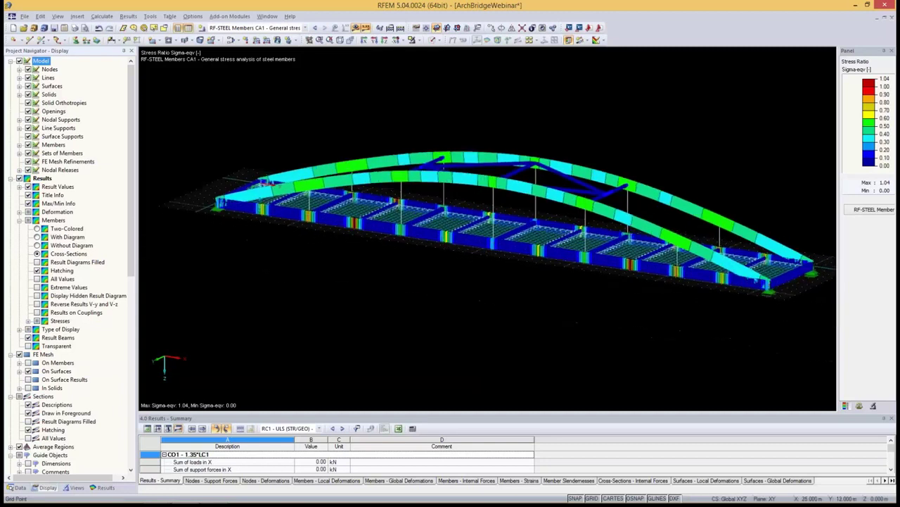
scroll(485, 281, up, 1)
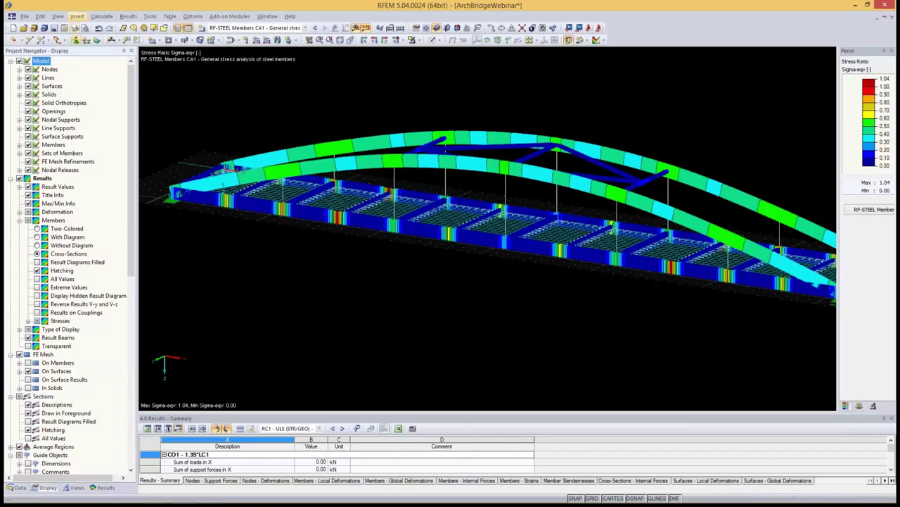
click(40, 16)
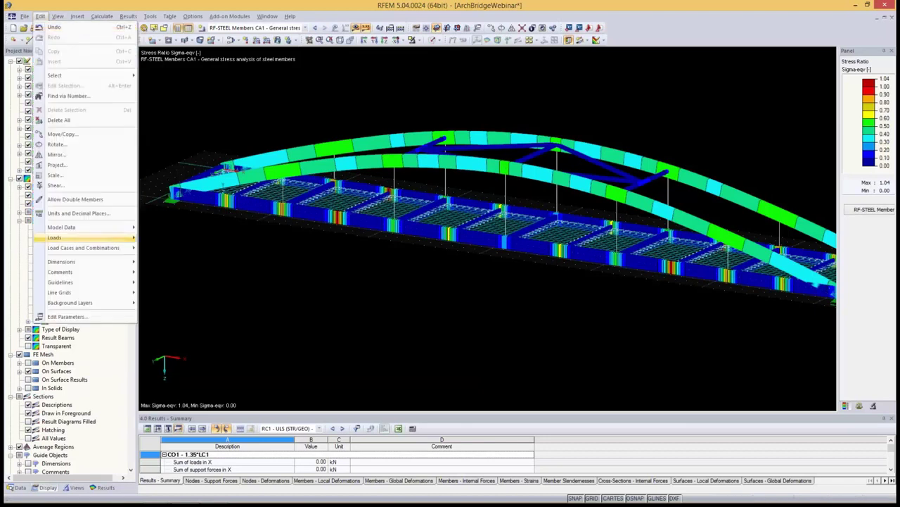
Change the arch rise parameter to 8.5 m and accept deleting the existing results.
click(67, 316)
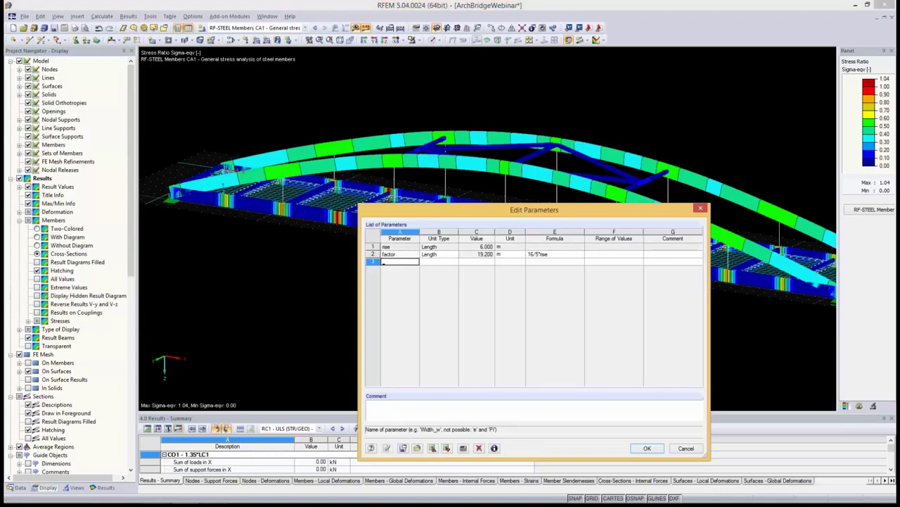
text(8.5)
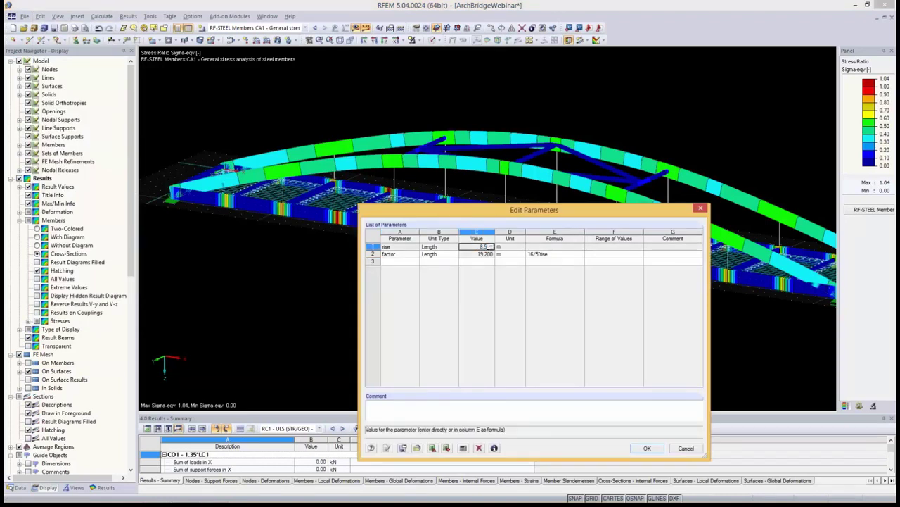
key(Tab)
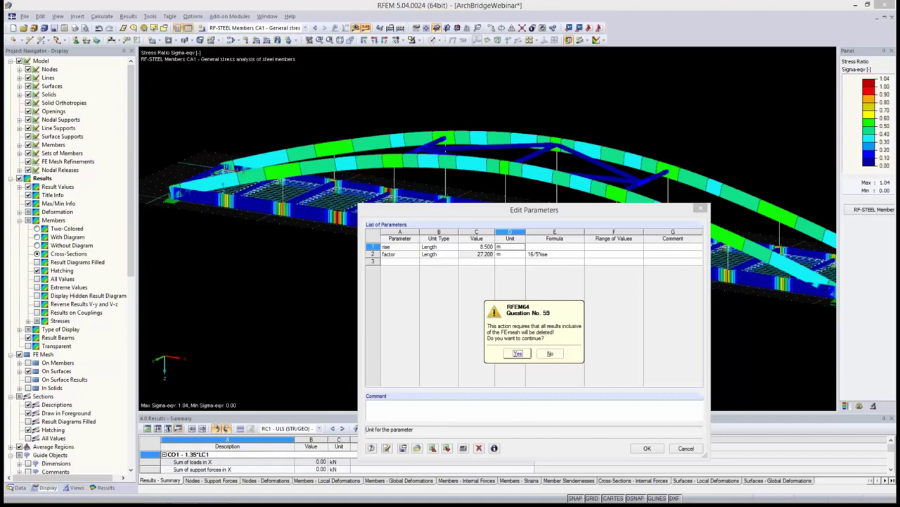
key(Return)
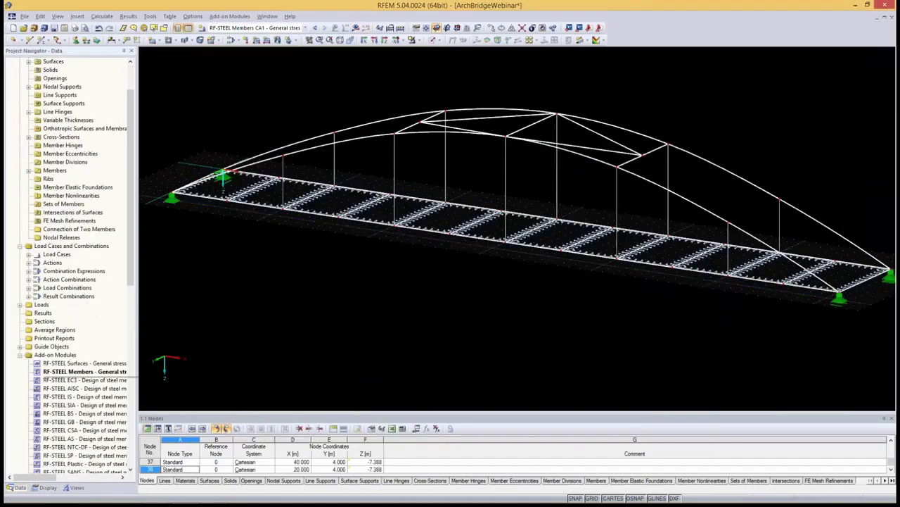
Recalculate the RF-STEEL Members design for the raised arch, moving the progress window aside.
double_click(85, 371)
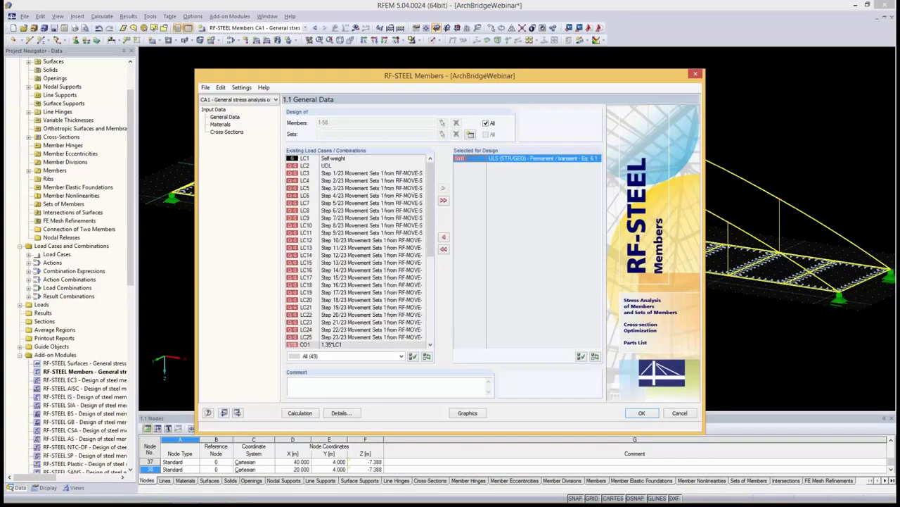
click(300, 412)
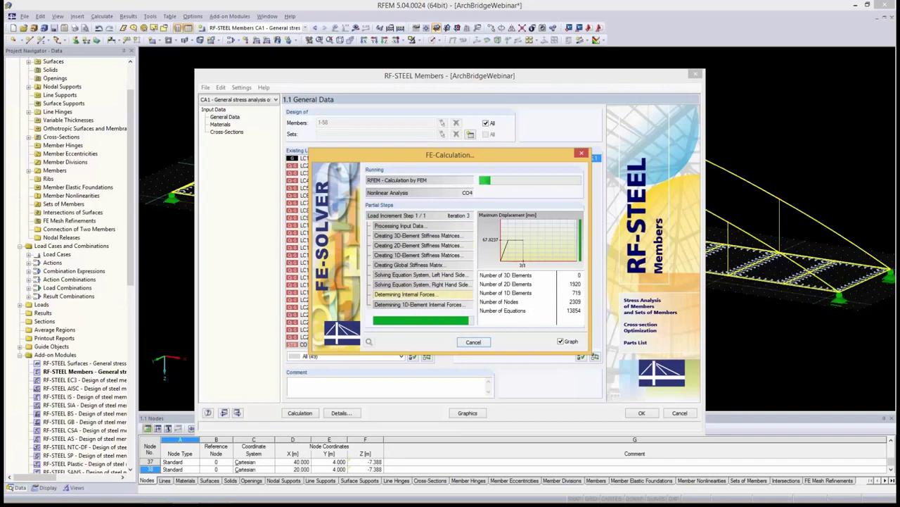
mouse_move(450, 154)
mouse_down()
mouse_move(211, 216)
mouse_move(199, 232)
mouse_up()
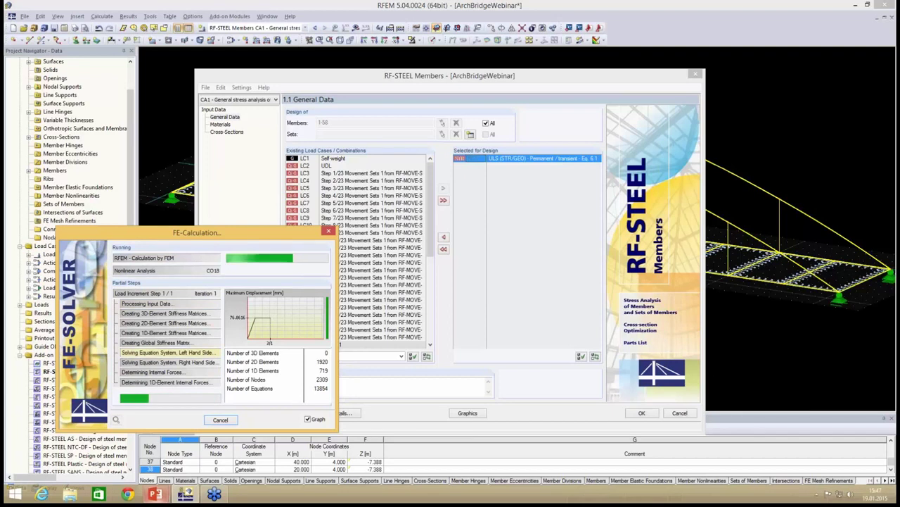
Advance the slideshow to the closing thank-you slide, then return to RFEM's 0.96-peak stress results.
click(207, 443)
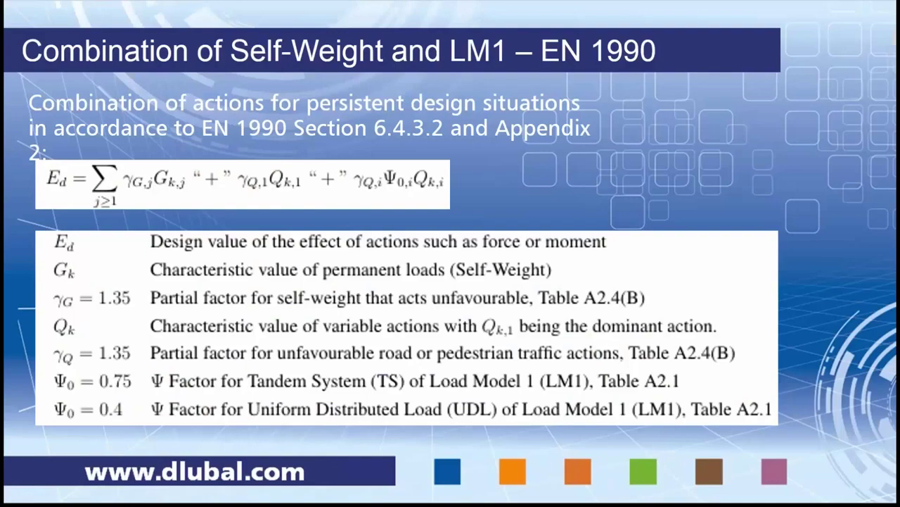
key(Right)
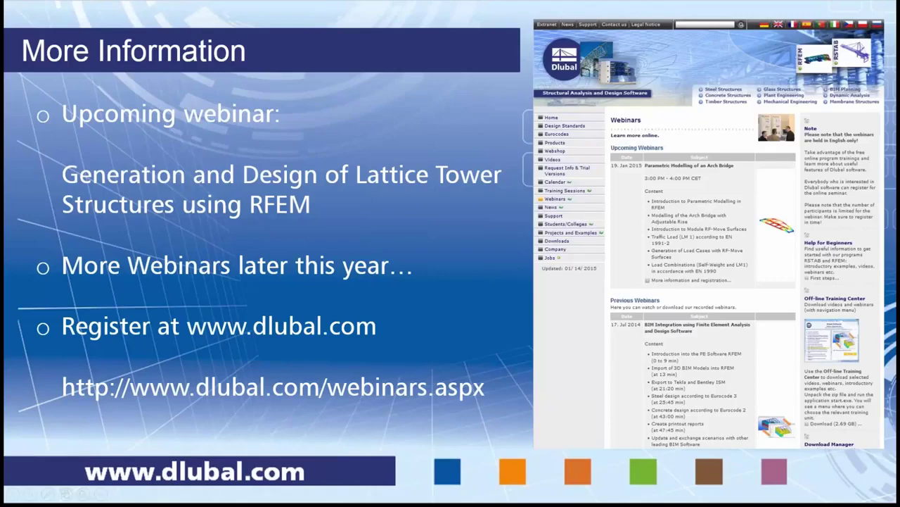
key(Right)
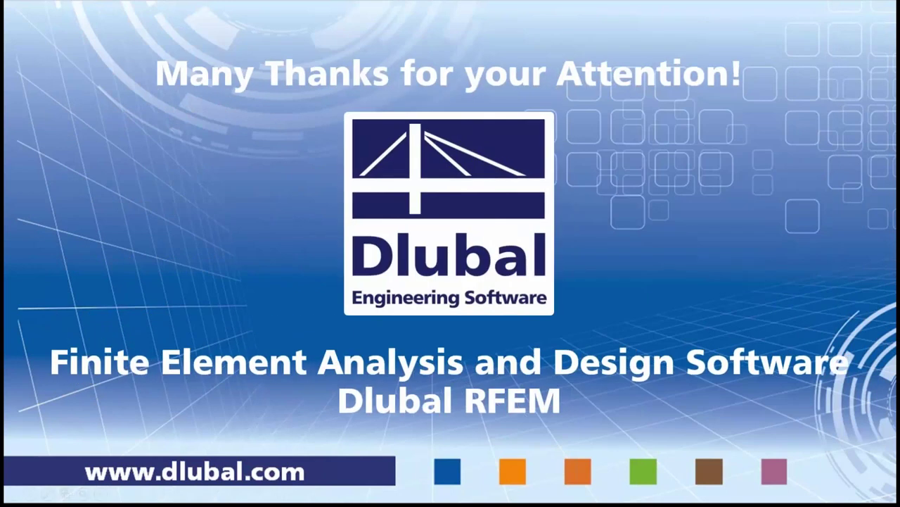
key(alt+Tab)
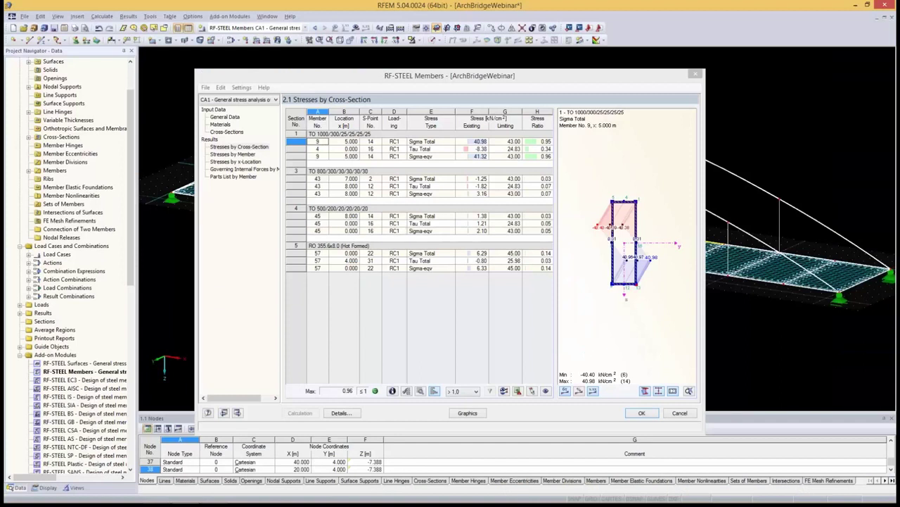
Display the raised-arch bridge's recalculated Sigma-eqv stress ratios, now topping out at 0.96.
drag(450, 75, 356, 77)
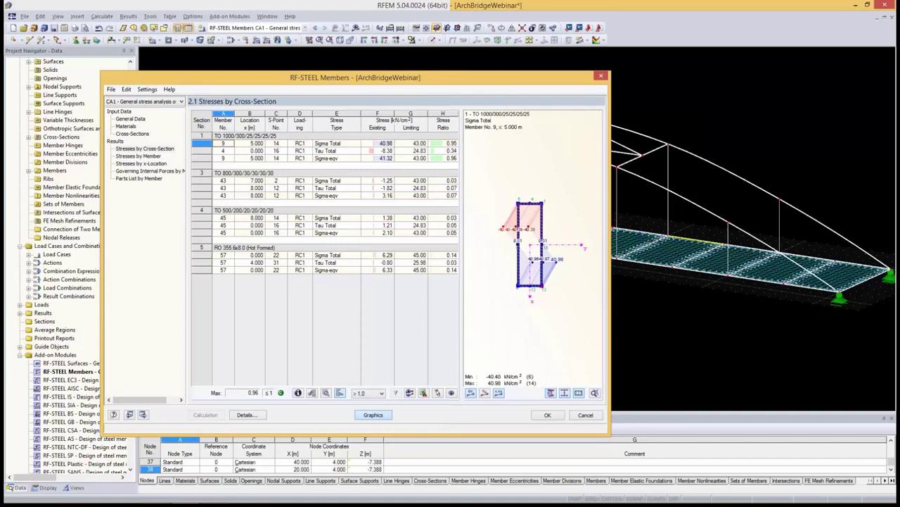
click(373, 415)
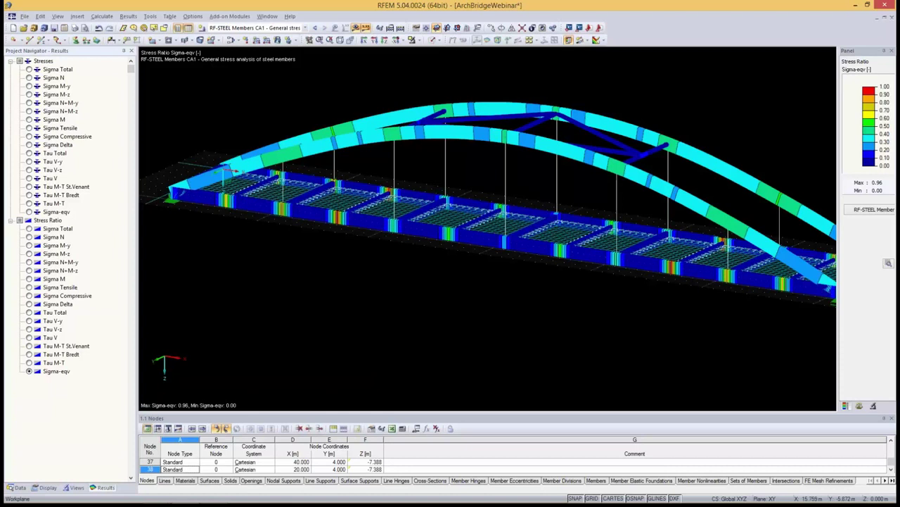
Zoom out from the bridge, then return to the 'Many Thanks for your Attention!' closing slide.
scroll(320, 158, down, 1)
scroll(321, 158, down, 2)
middle_drag(320, 158, 309, 155)
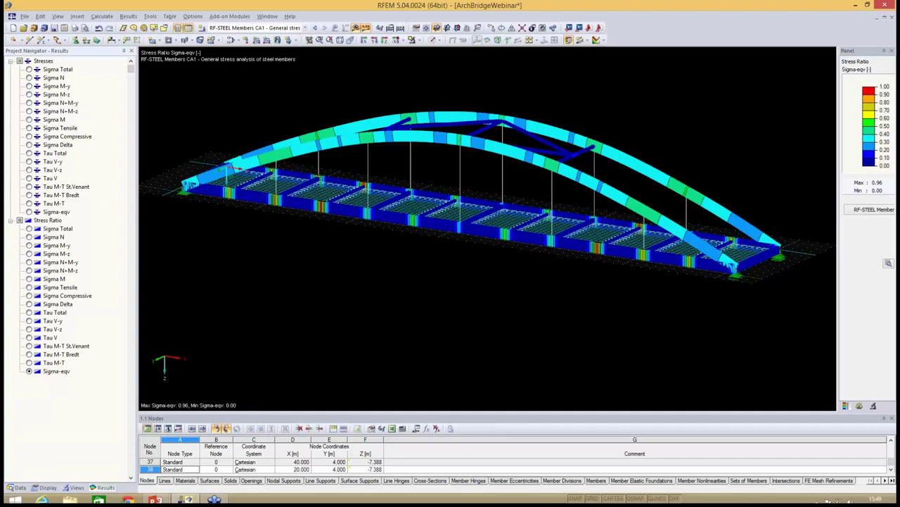
mouse_move(155, 494)
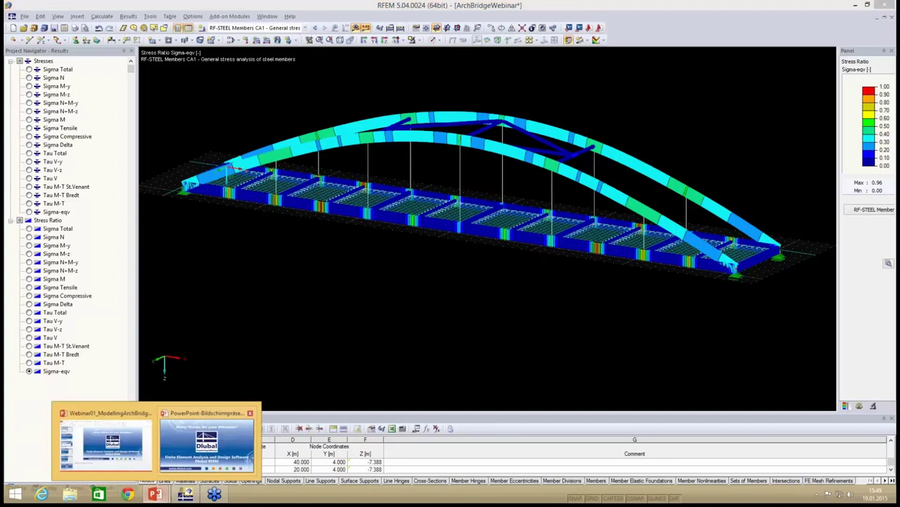
click(206, 442)
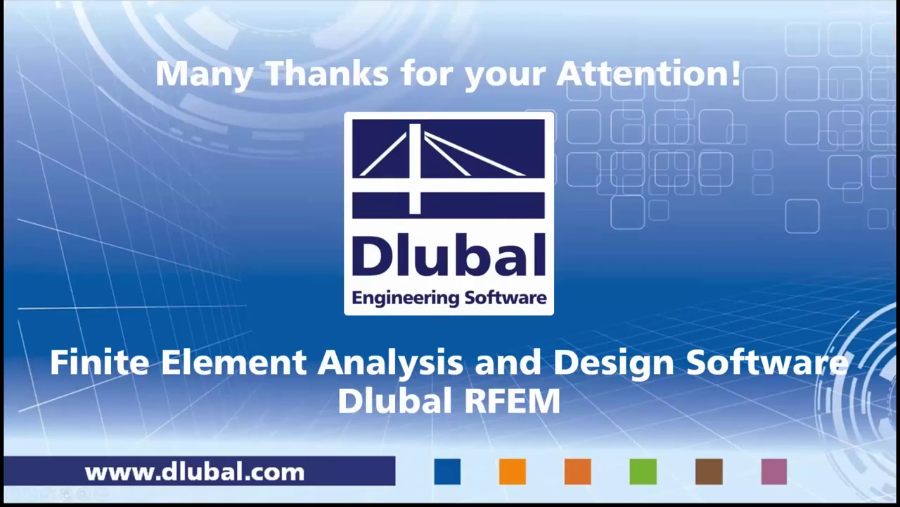